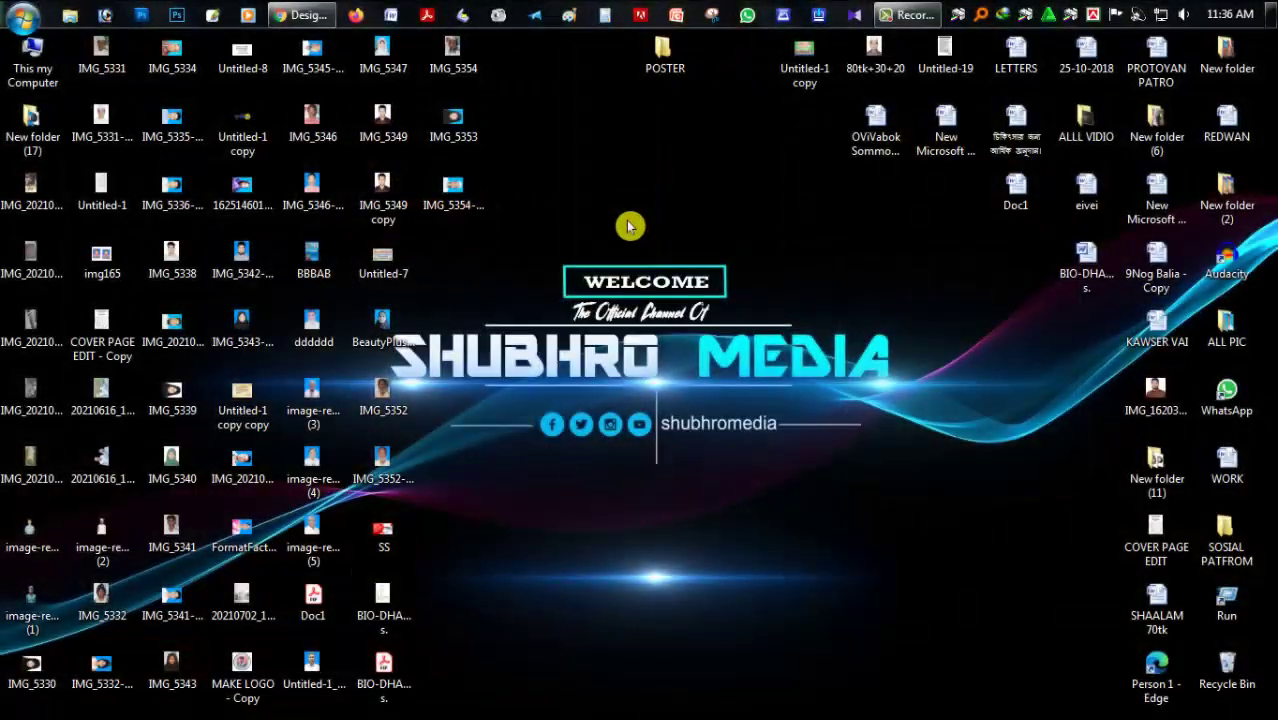
Step: Refresh the desktop and open BURGER copy.tif from the POSTER folder in Photoshop
{"action": "right_click", "coordinate": [628, 220]}
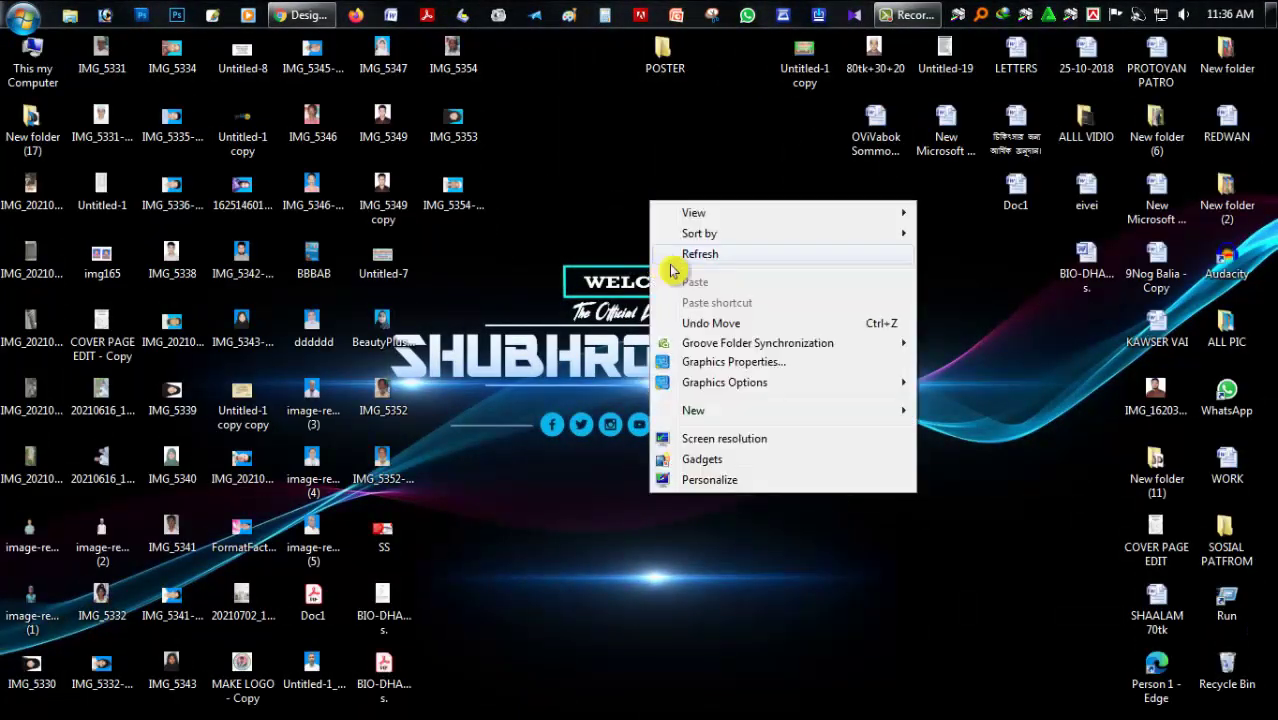
{"action": "left_click", "coordinate": [675, 266]}
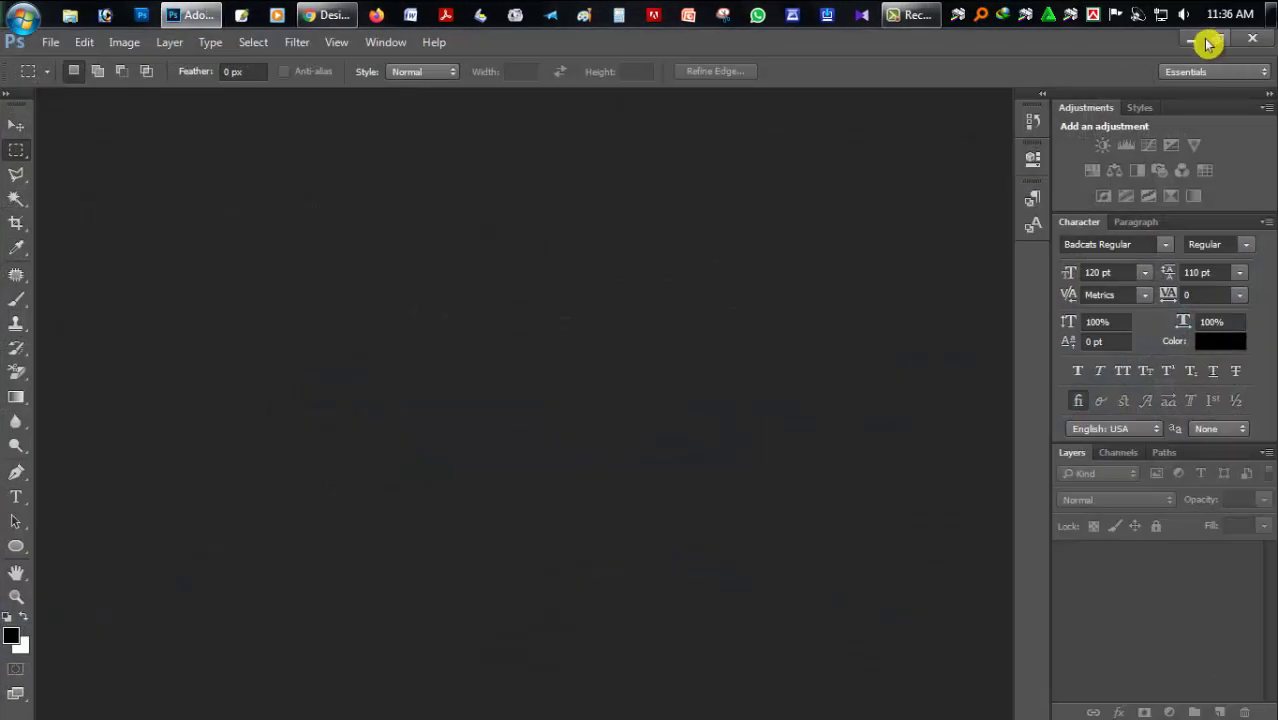
{"action": "left_click", "coordinate": [1208, 40]}
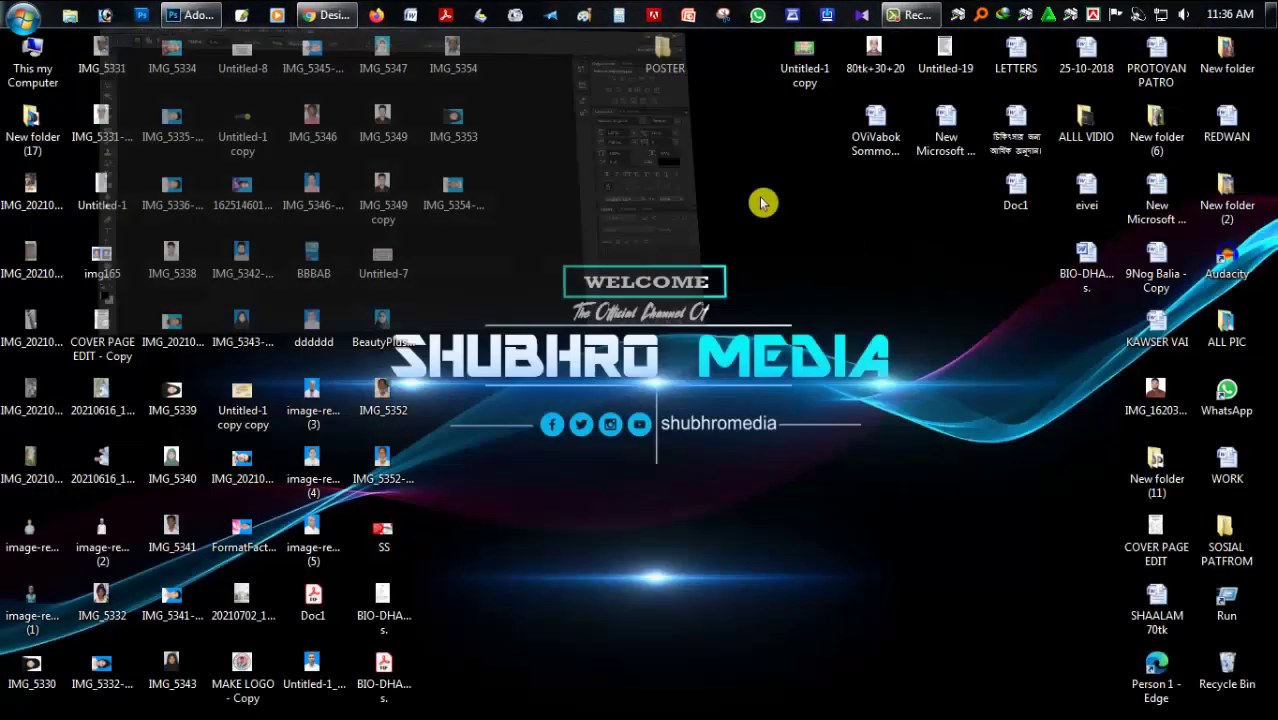
{"action": "double_click", "coordinate": [665, 55]}
{"action": "mouse_move", "coordinate": [434, 255]}
{"action": "left_mouse_down"}
{"action": "mouse_move", "coordinate": [233, 70]}
{"action": "mouse_move", "coordinate": [506, 340]}
{"action": "left_mouse_up"}
{"action": "scroll", "coordinate": [483, 357], "scroll_direction": "down", "scroll_amount": 2}
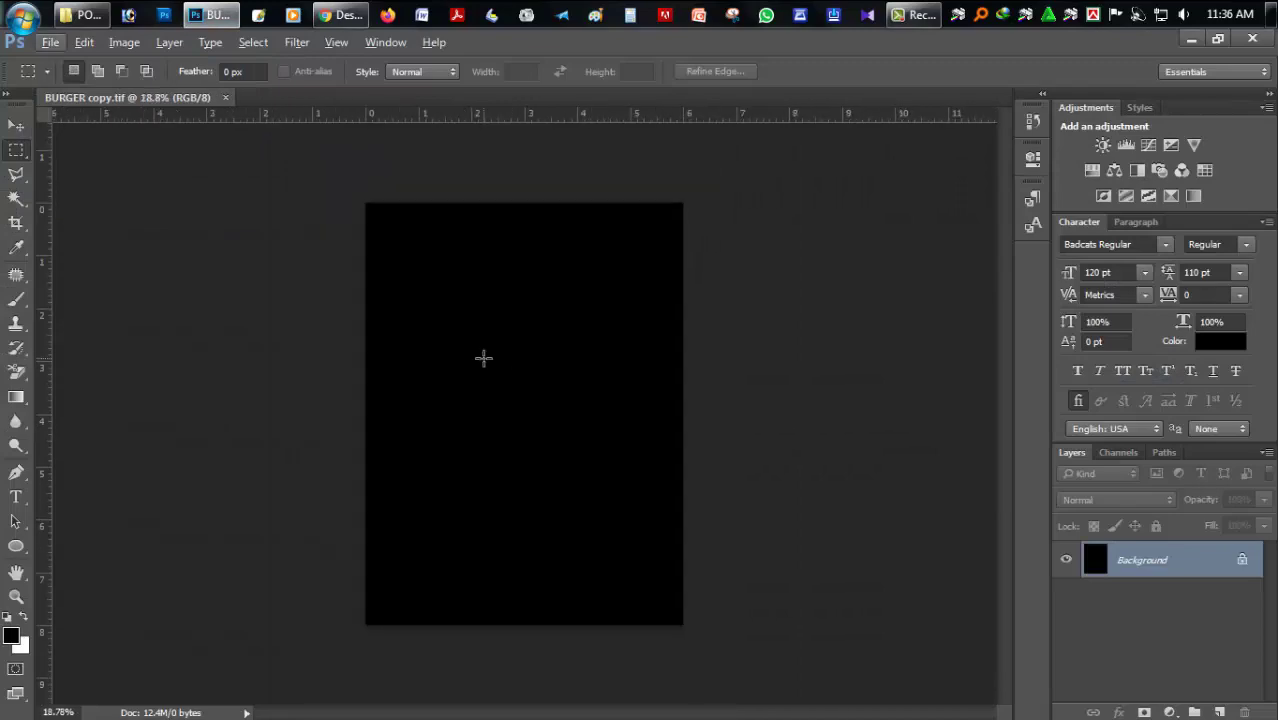
Step: Place the wooden table photo into the poster and stretch it taller to fill the canvas
{"action": "left_click", "coordinate": [1190, 40]}
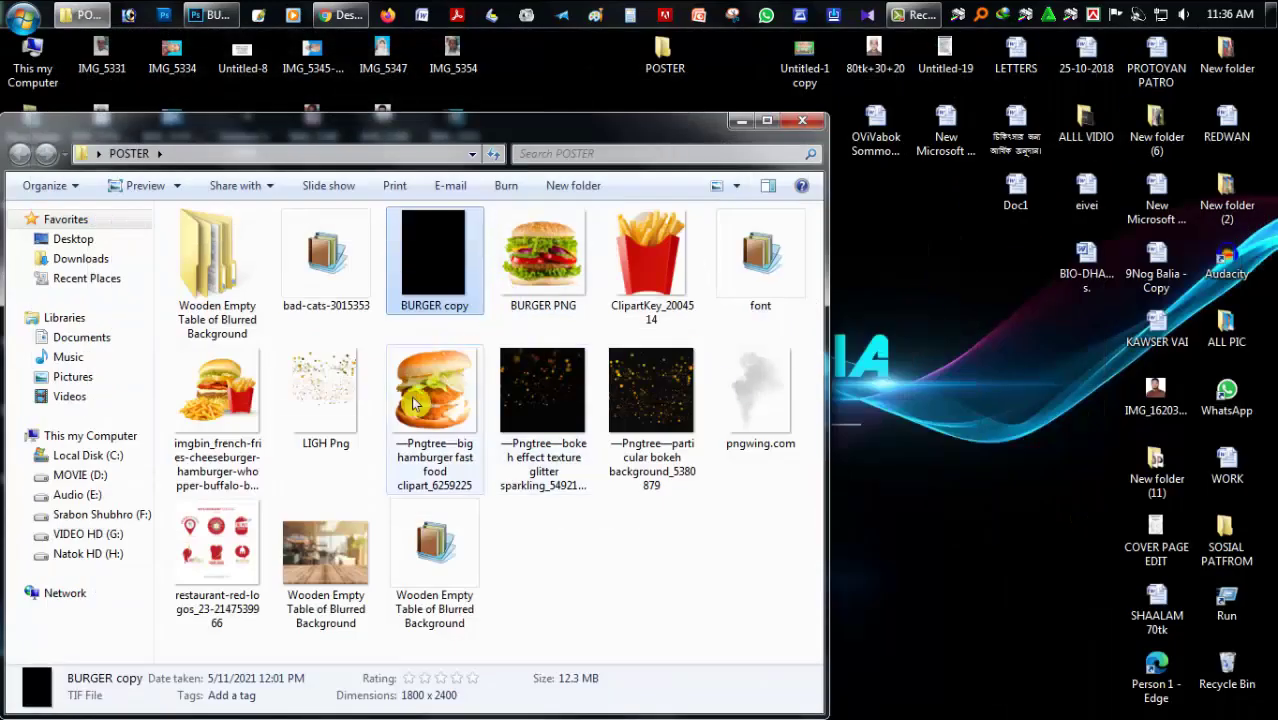
{"action": "left_click_drag", "start_coordinate": [333, 566], "coordinate": [558, 328]}
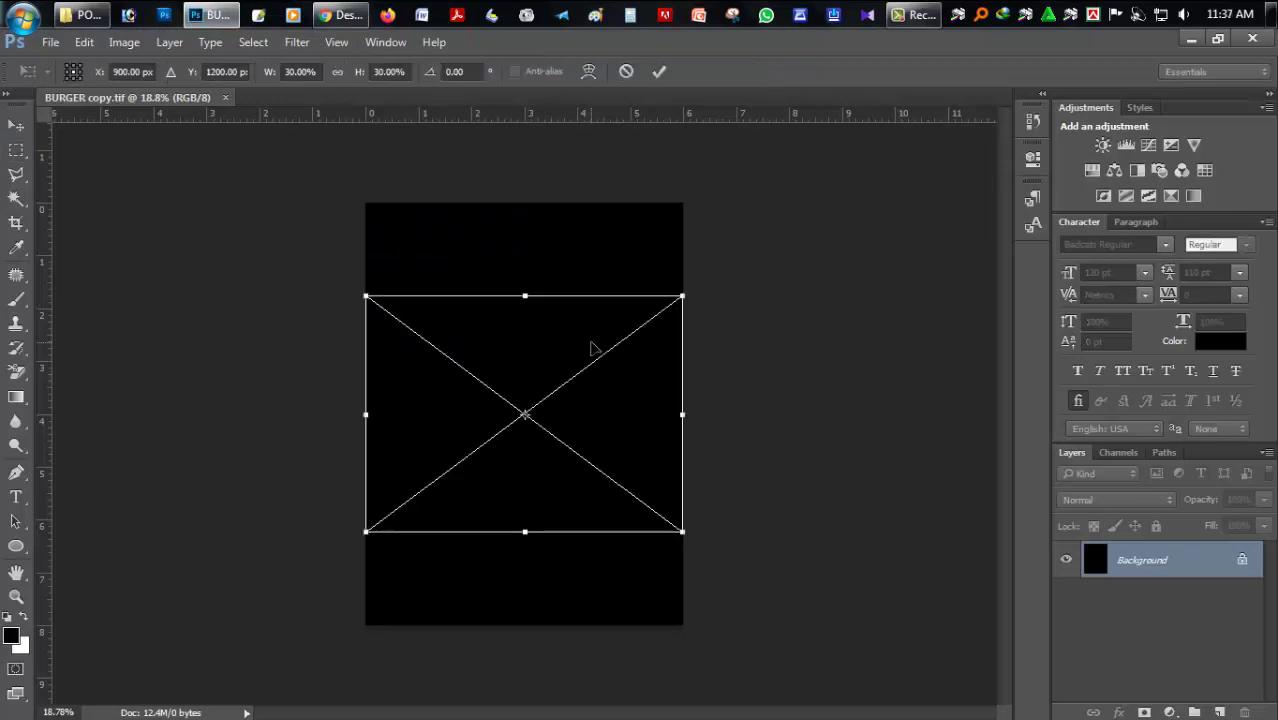
{"action": "key", "text": "Return"}
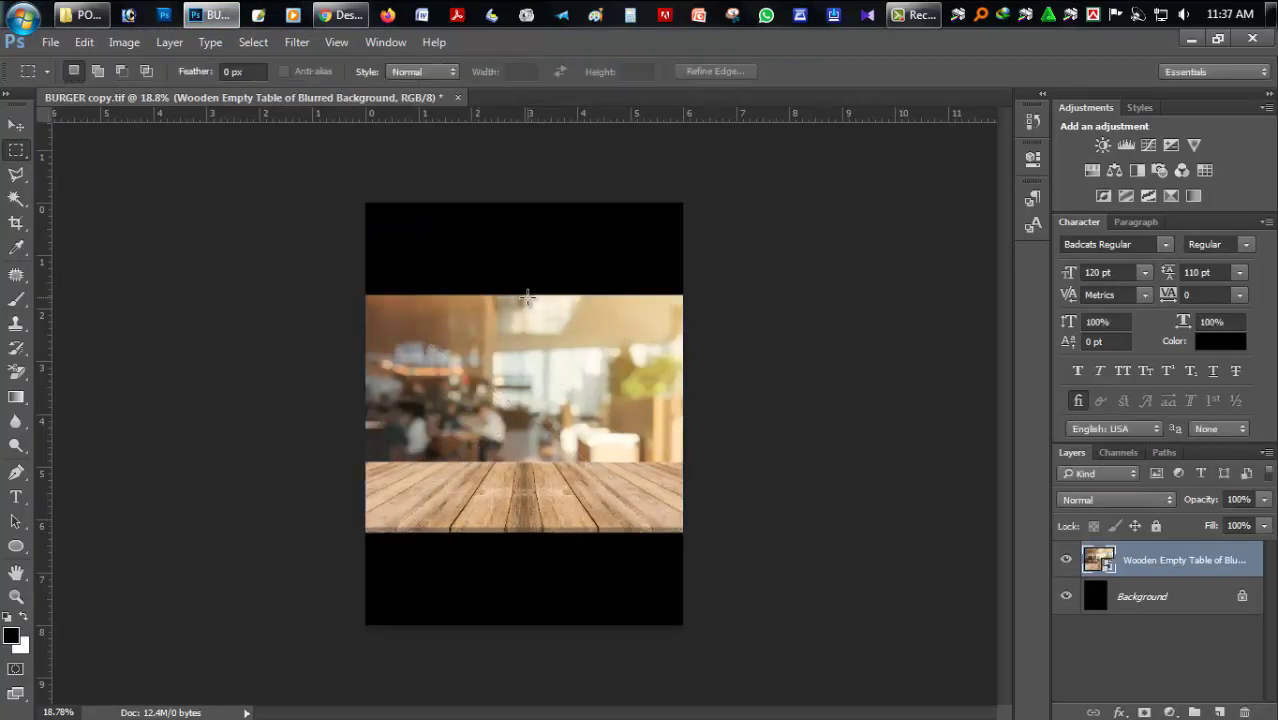
{"action": "left_click", "coordinate": [22, 127]}
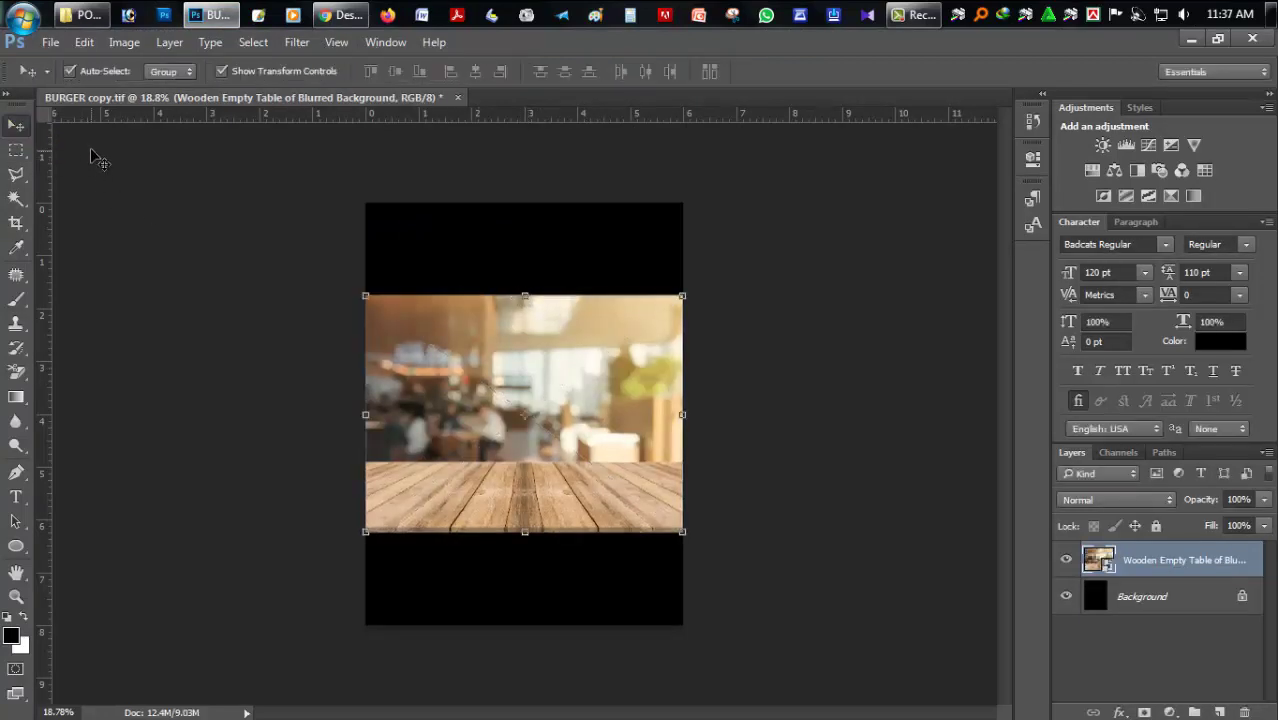
{"action": "left_click_drag", "start_coordinate": [528, 294], "coordinate": [528, 290]}
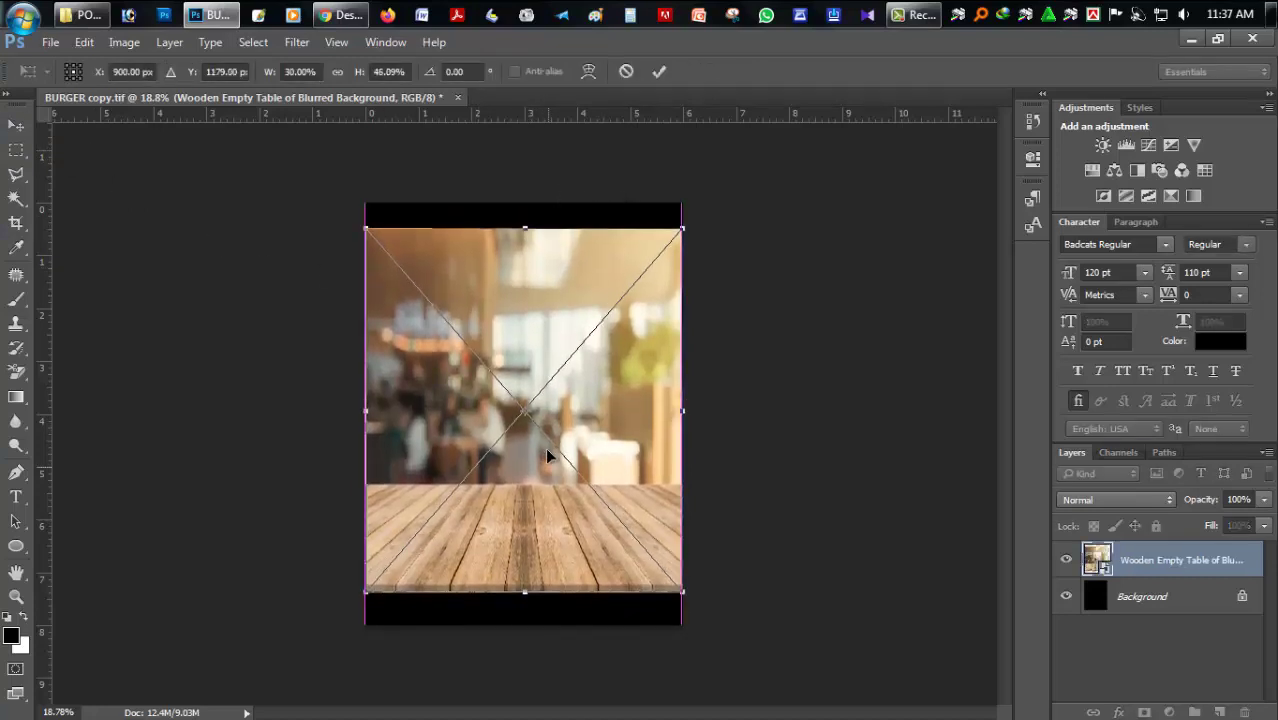
{"action": "left_click_drag", "start_coordinate": [545, 447], "coordinate": [544, 435]}
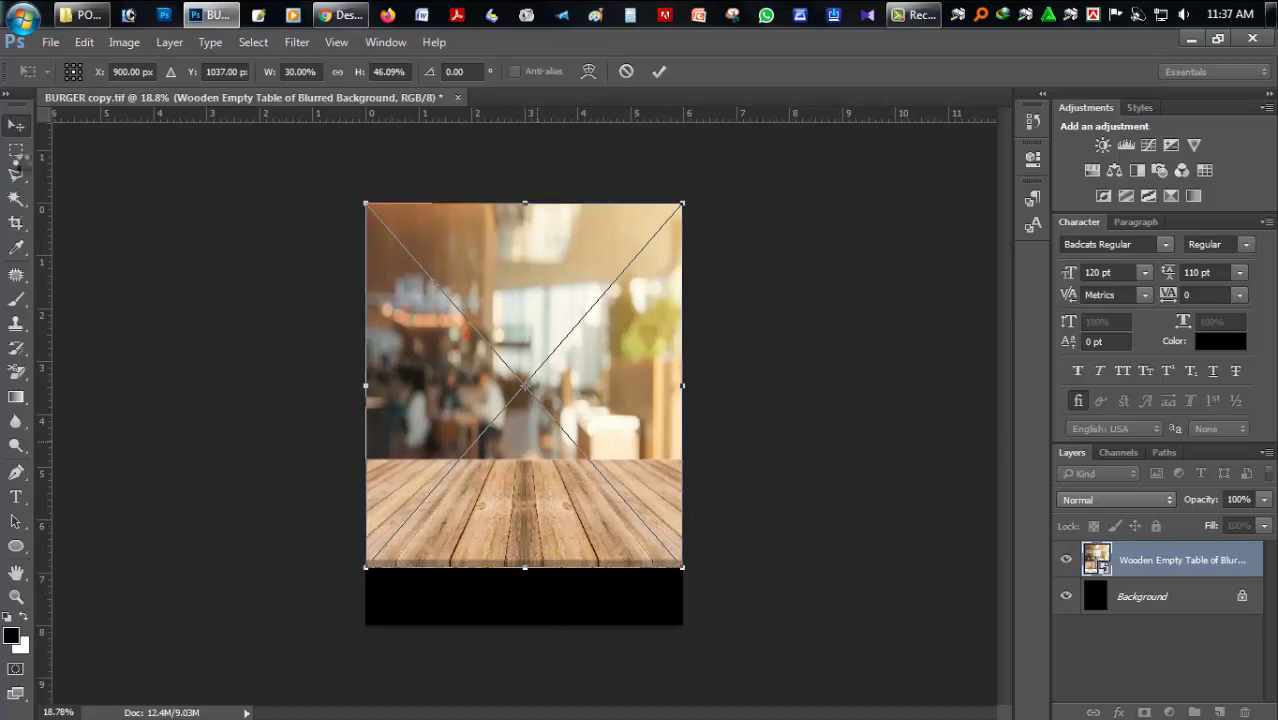
{"action": "key", "text": "Return"}
Step: Rasterize the wood layer and delete the blurred café area above the wood floor
{"action": "key", "text": "m"}
{"action": "left_click_drag", "start_coordinate": [348, 192], "coordinate": [855, 457]}
{"action": "right_click", "coordinate": [1158, 566]}
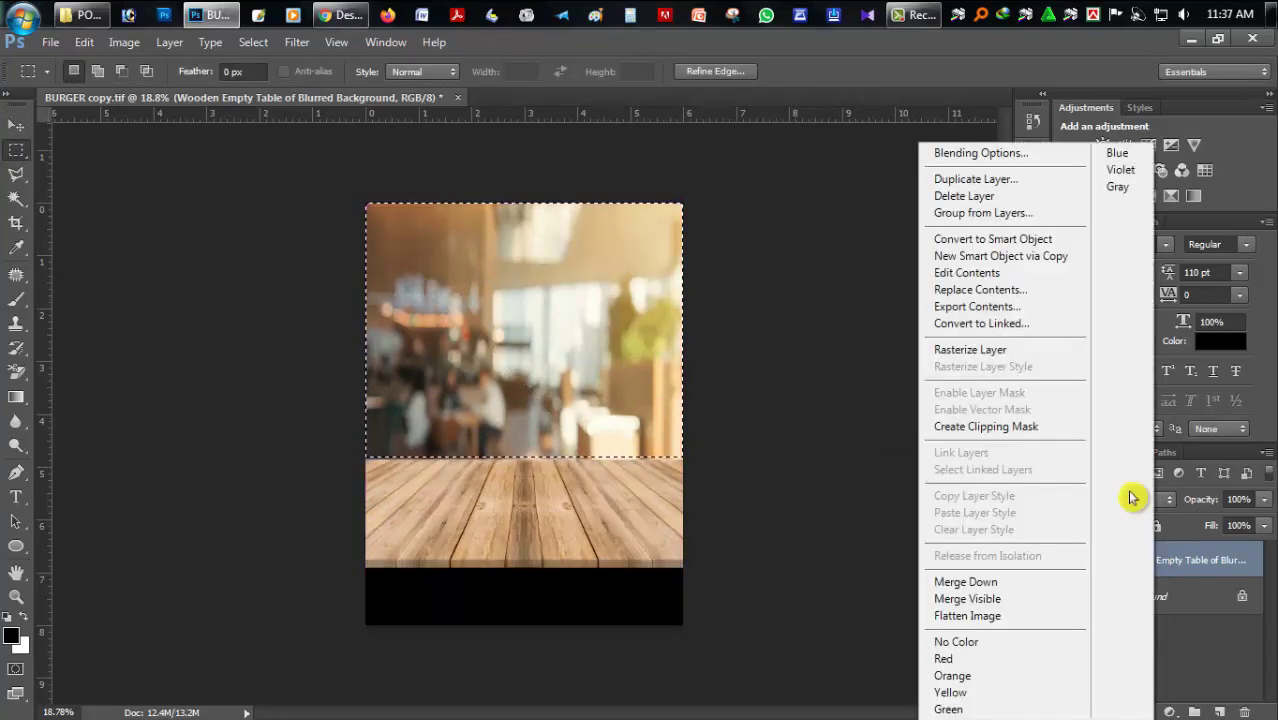
{"action": "left_click", "coordinate": [968, 349]}
{"action": "key", "text": "Delete"}
{"action": "key", "text": "ctrl+d"}
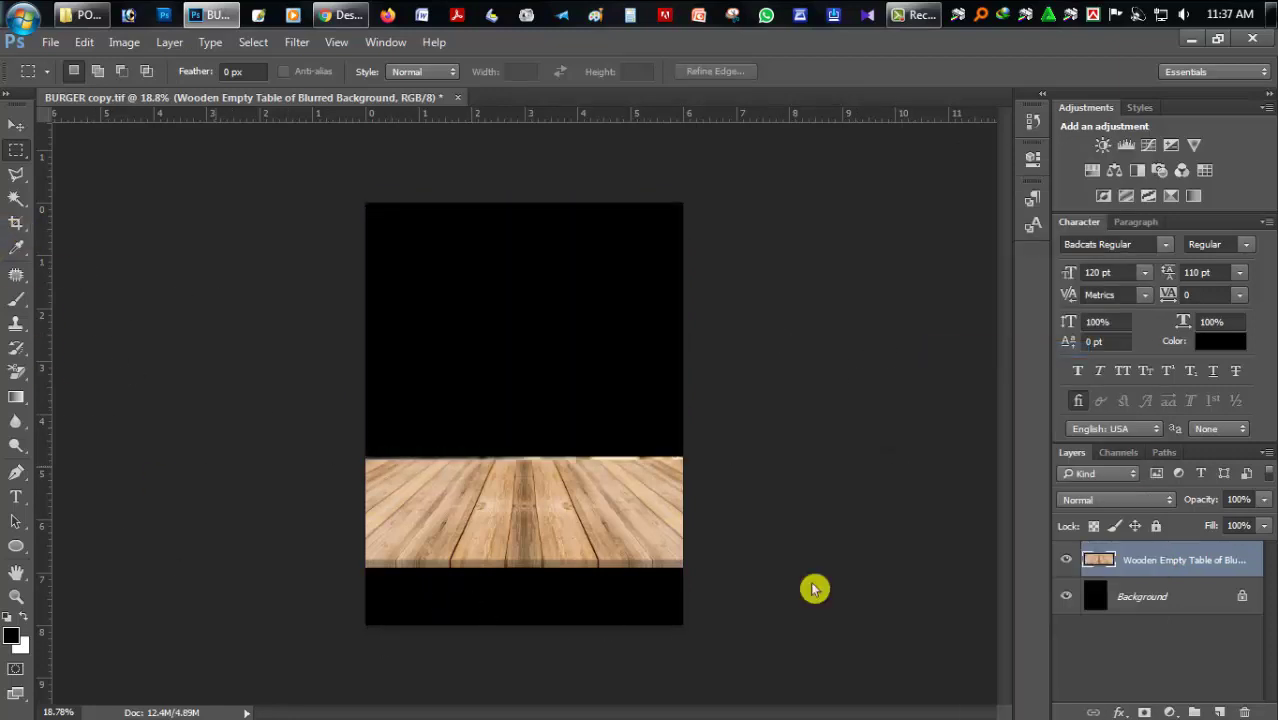
Step: Mask the wood layer, brush out its top and bottom edges, and set fill to 52%
{"action": "left_click", "coordinate": [1143, 713]}
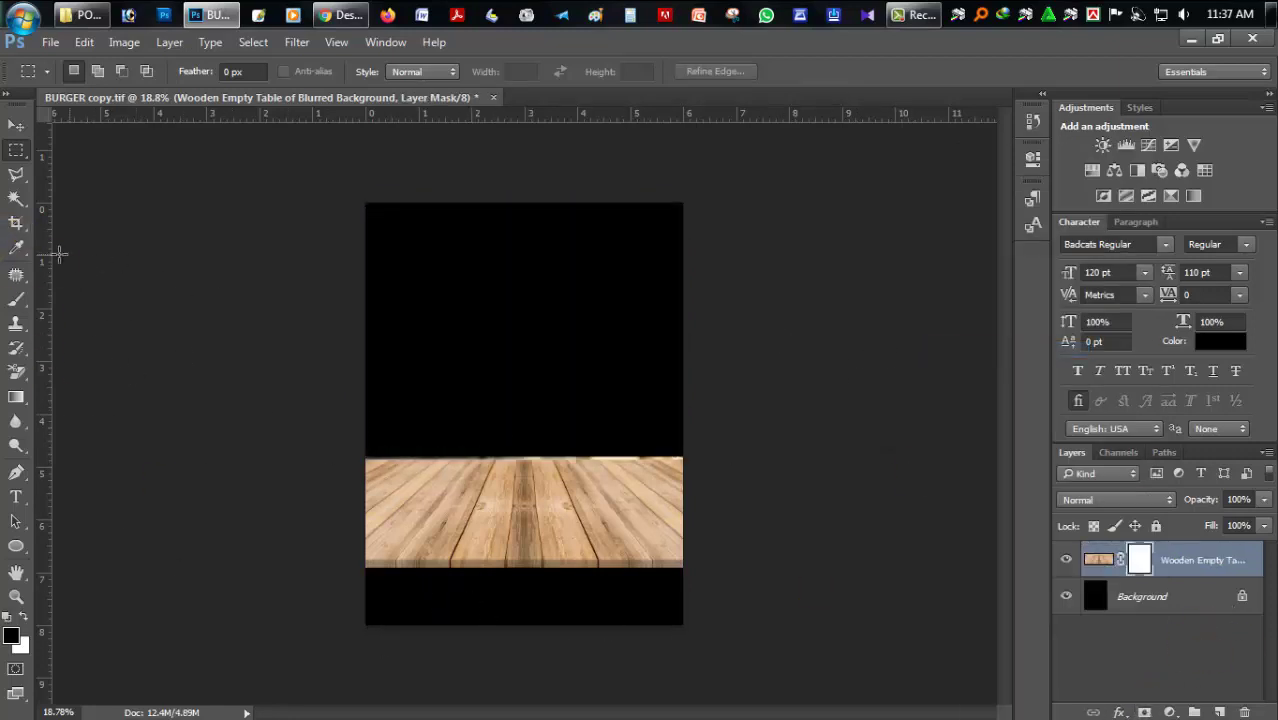
{"action": "left_click", "coordinate": [16, 299]}
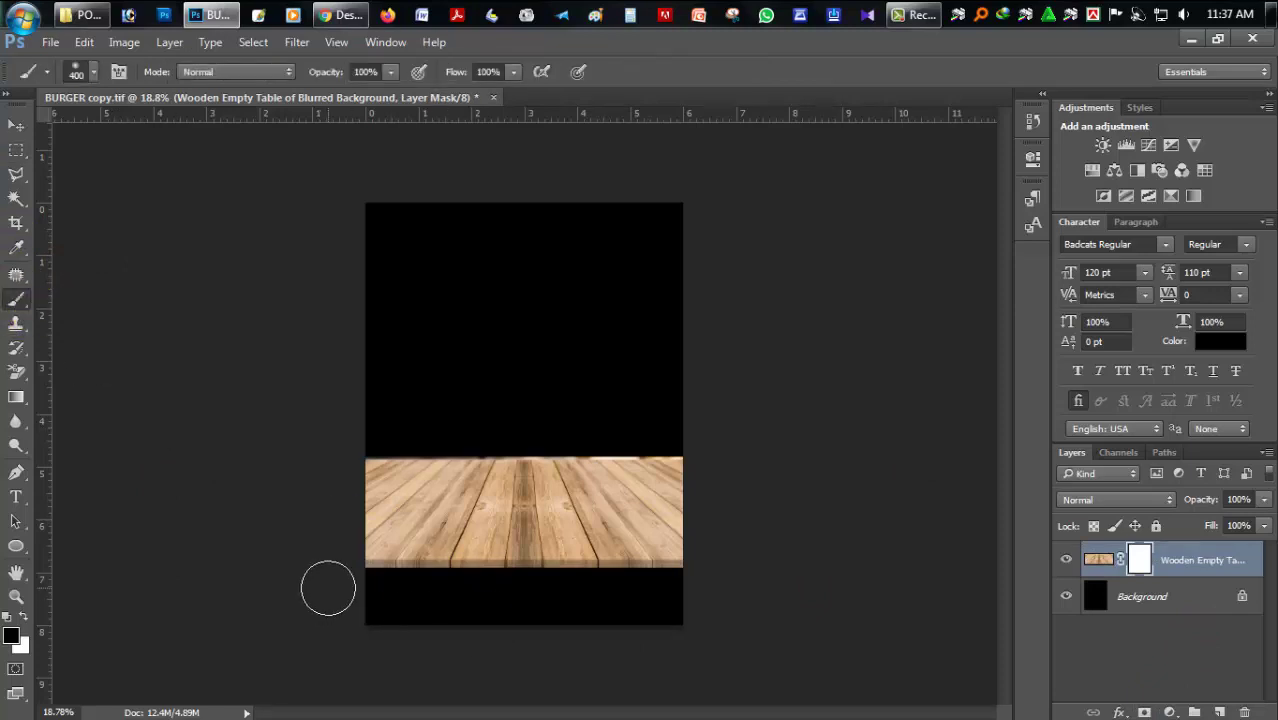
{"action": "left_click_drag", "start_coordinate": [324, 587], "coordinate": [716, 572]}
{"action": "left_click_drag", "start_coordinate": [714, 448], "coordinate": [372, 441]}
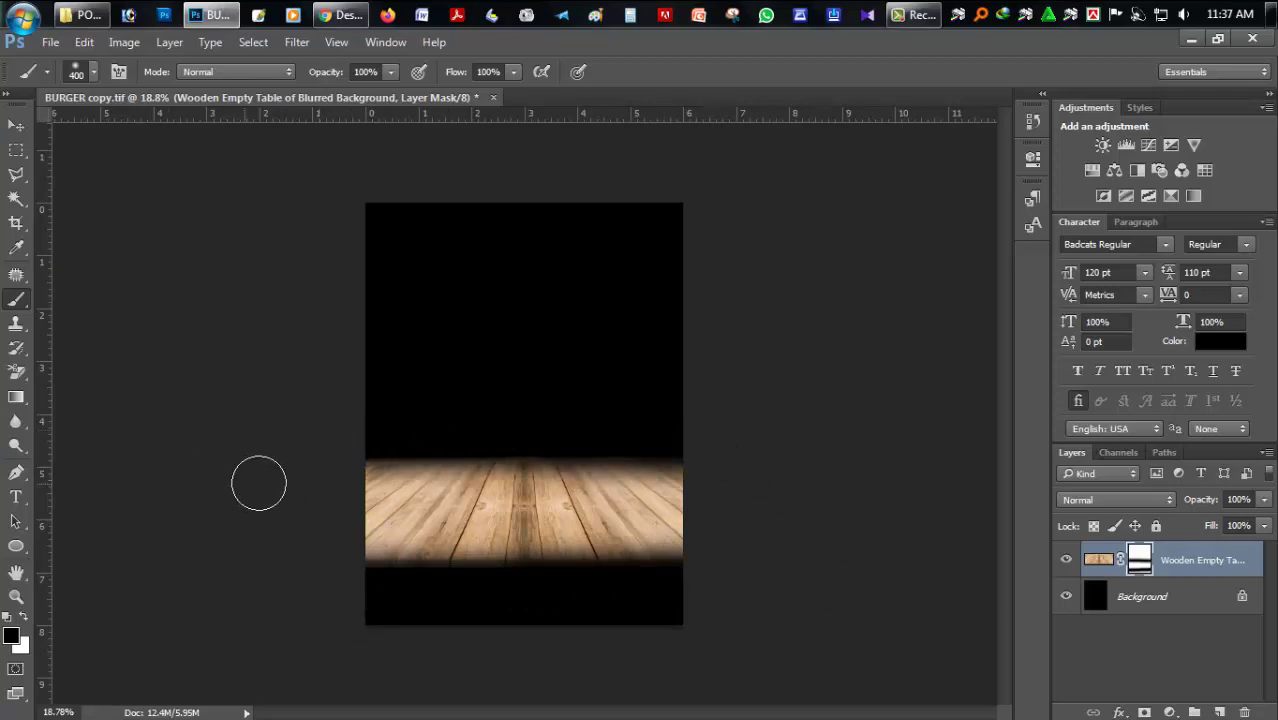
{"action": "left_click", "coordinate": [1264, 526]}
{"action": "left_click_drag", "start_coordinate": [1250, 542], "coordinate": [1218, 546]}
{"action": "left_click", "coordinate": [16, 198]}
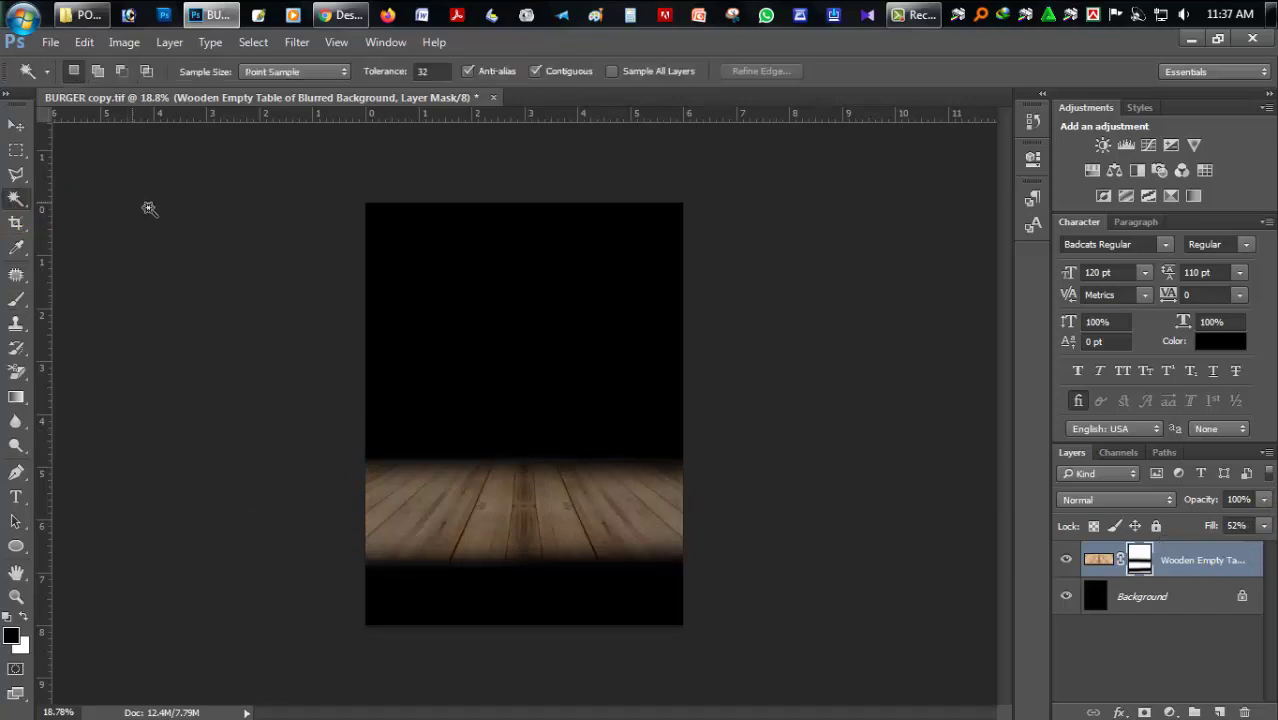
{"action": "left_click", "coordinate": [1190, 40]}
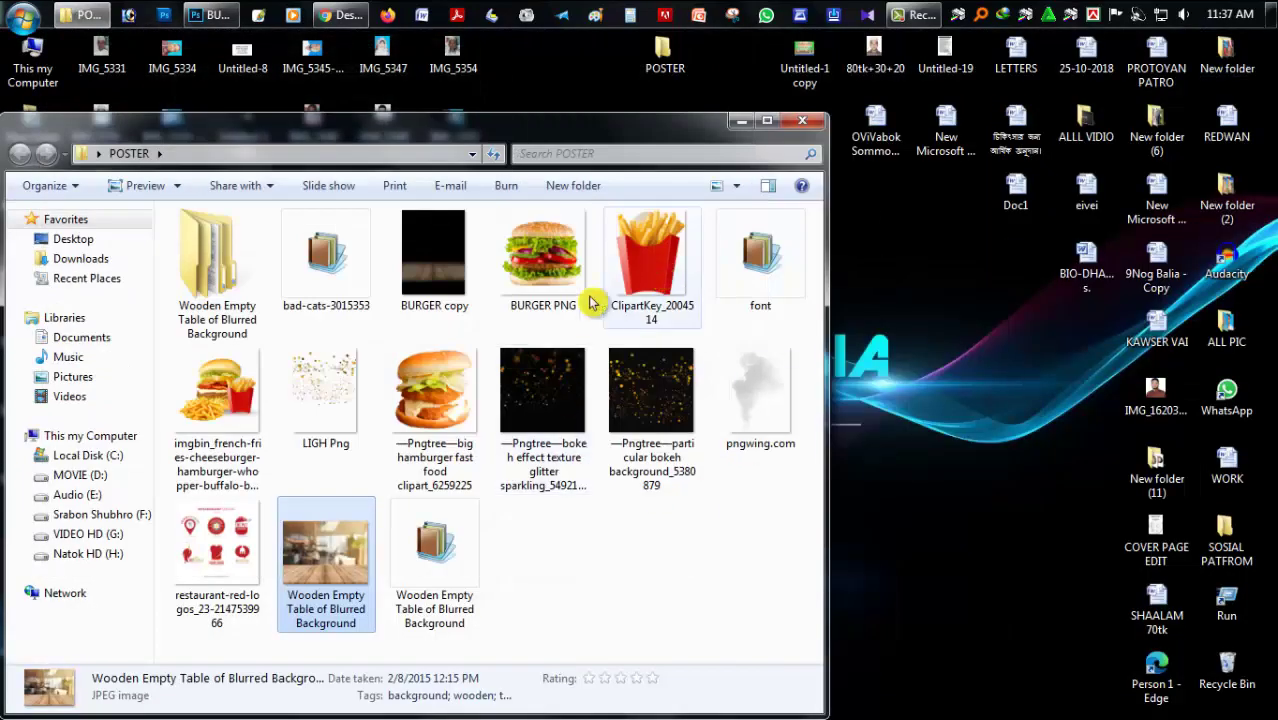
Step: Place and rasterize the burger-and-fries image, scaling it to about 60% on the wood floor
{"action": "mouse_move", "coordinate": [218, 395]}
{"action": "left_mouse_down"}
{"action": "mouse_move", "coordinate": [245, 302]}
{"action": "mouse_move", "coordinate": [559, 440]}
{"action": "left_mouse_up"}
{"action": "key", "text": "Return"}
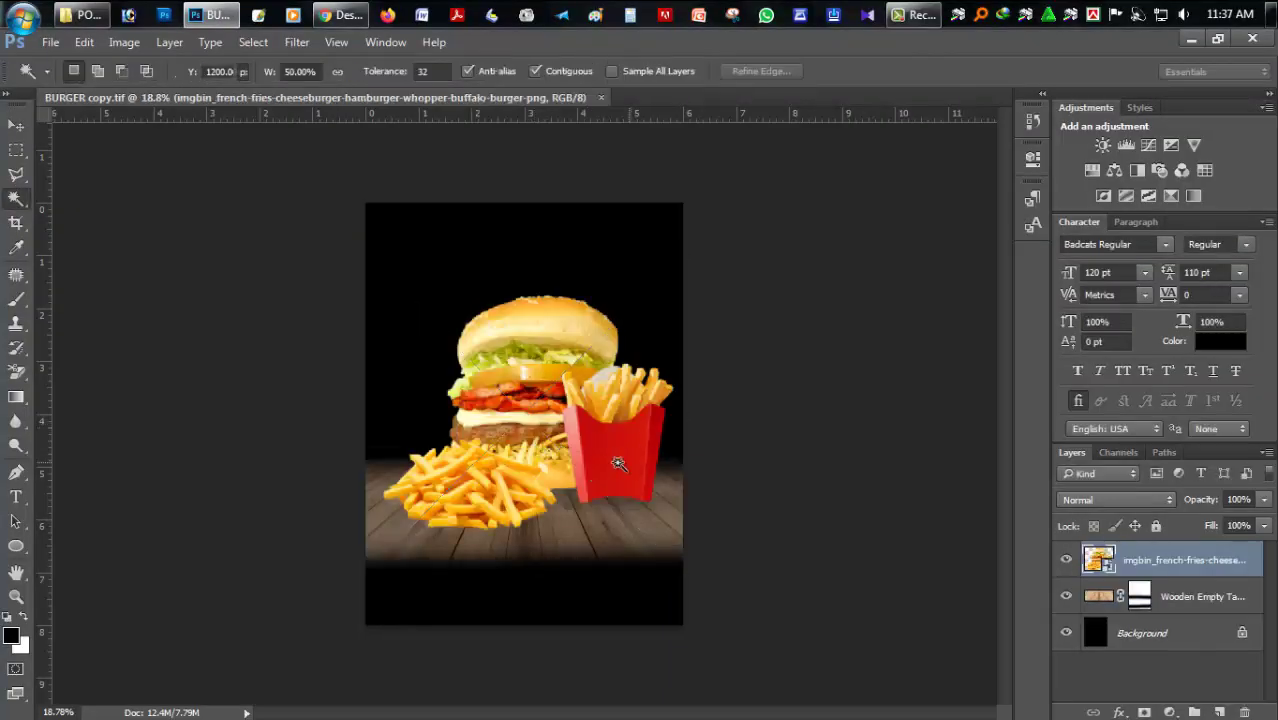
{"action": "left_click", "coordinate": [16, 125]}
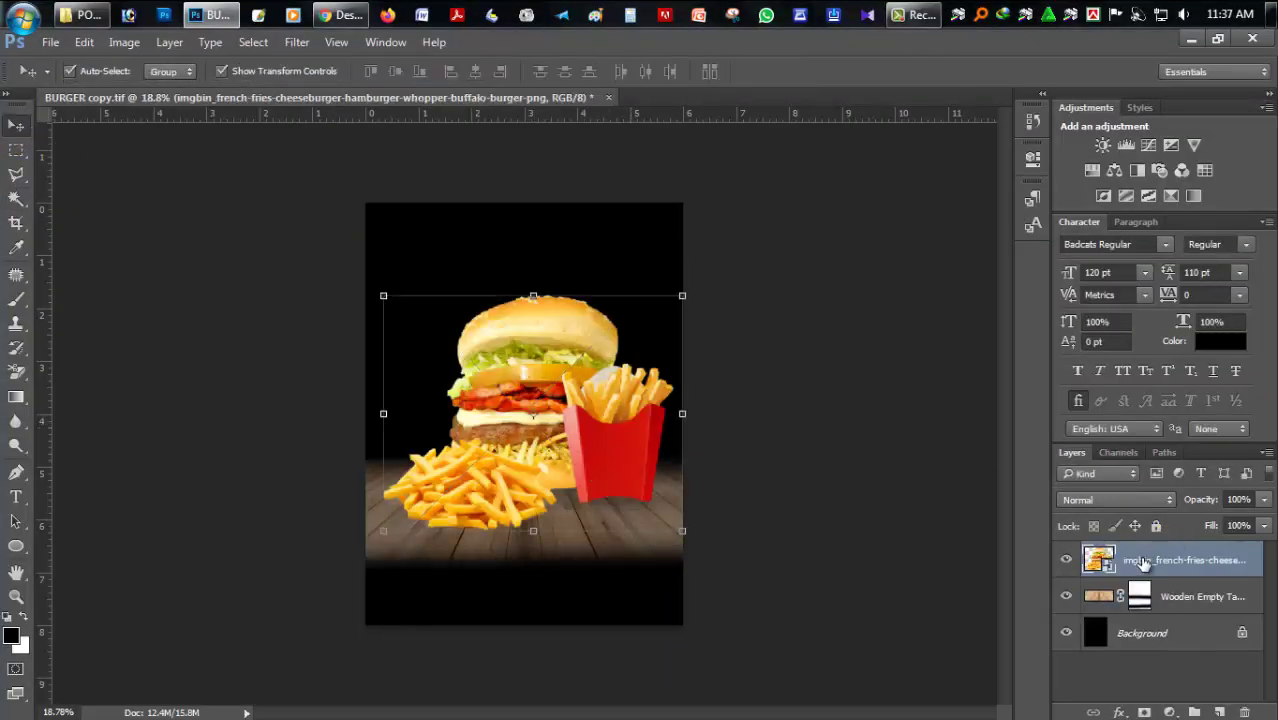
{"action": "right_click", "coordinate": [1143, 563]}
{"action": "left_click", "coordinate": [1040, 349]}
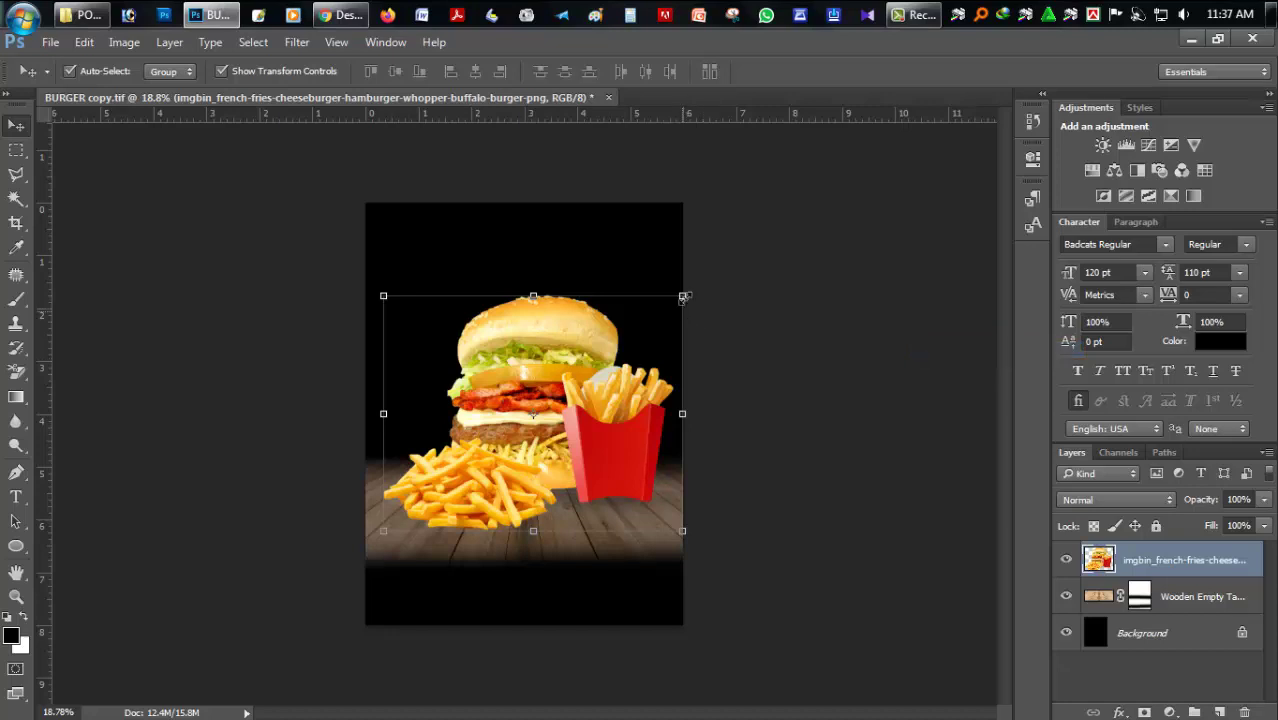
{"action": "left_click_drag", "start_coordinate": [683, 297], "coordinate": [649, 322]}
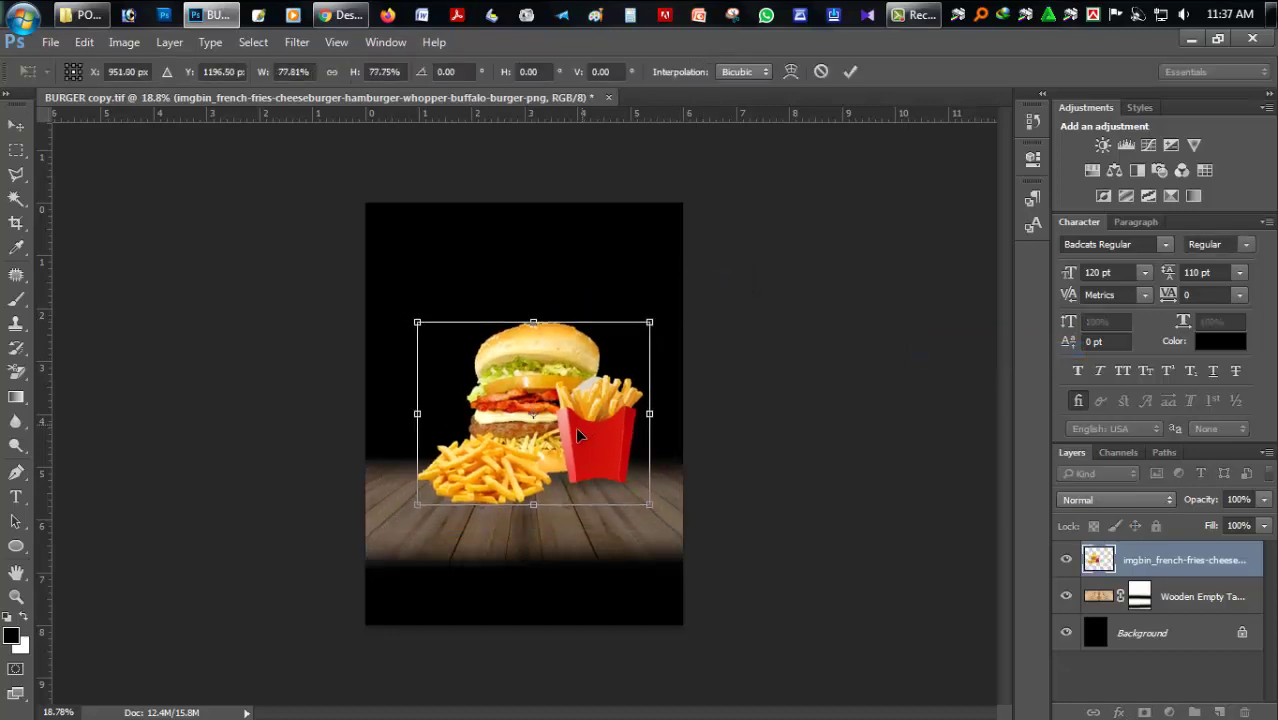
{"action": "left_click_drag", "start_coordinate": [577, 434], "coordinate": [568, 460]}
{"action": "left_click_drag", "start_coordinate": [640, 347], "coordinate": [614, 369]}
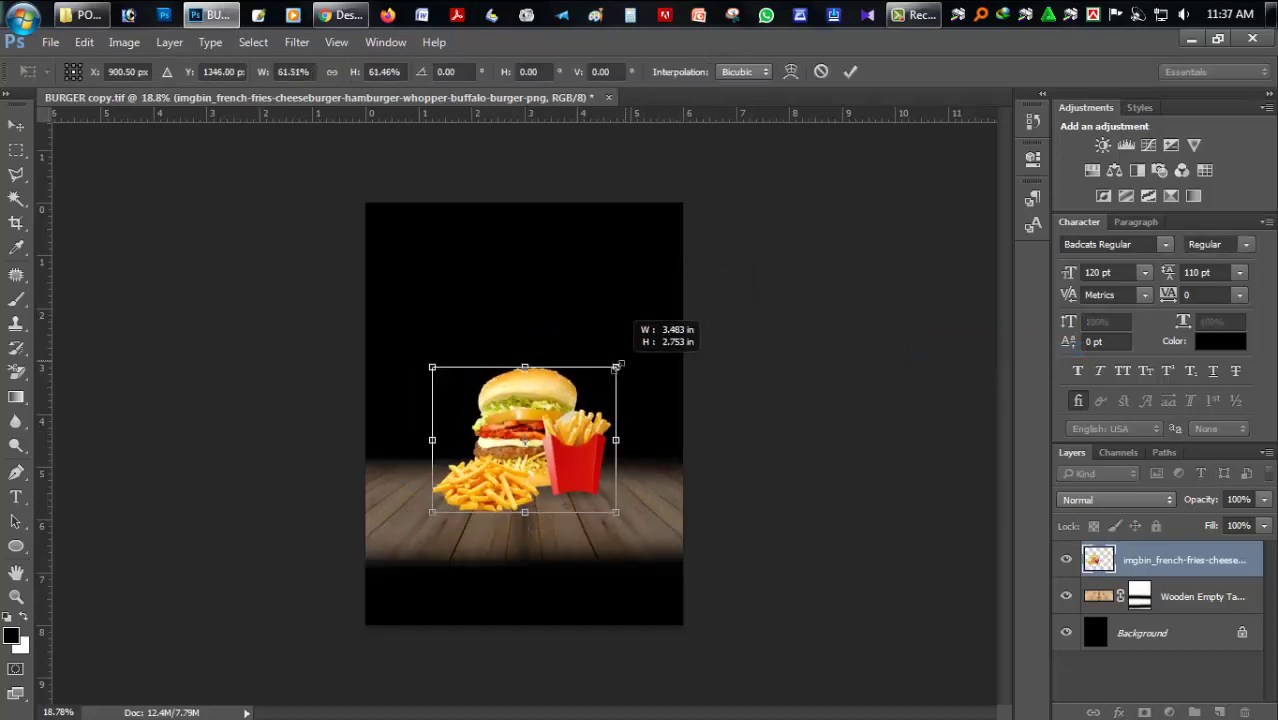
{"action": "left_click_drag", "start_coordinate": [557, 446], "coordinate": [556, 466]}
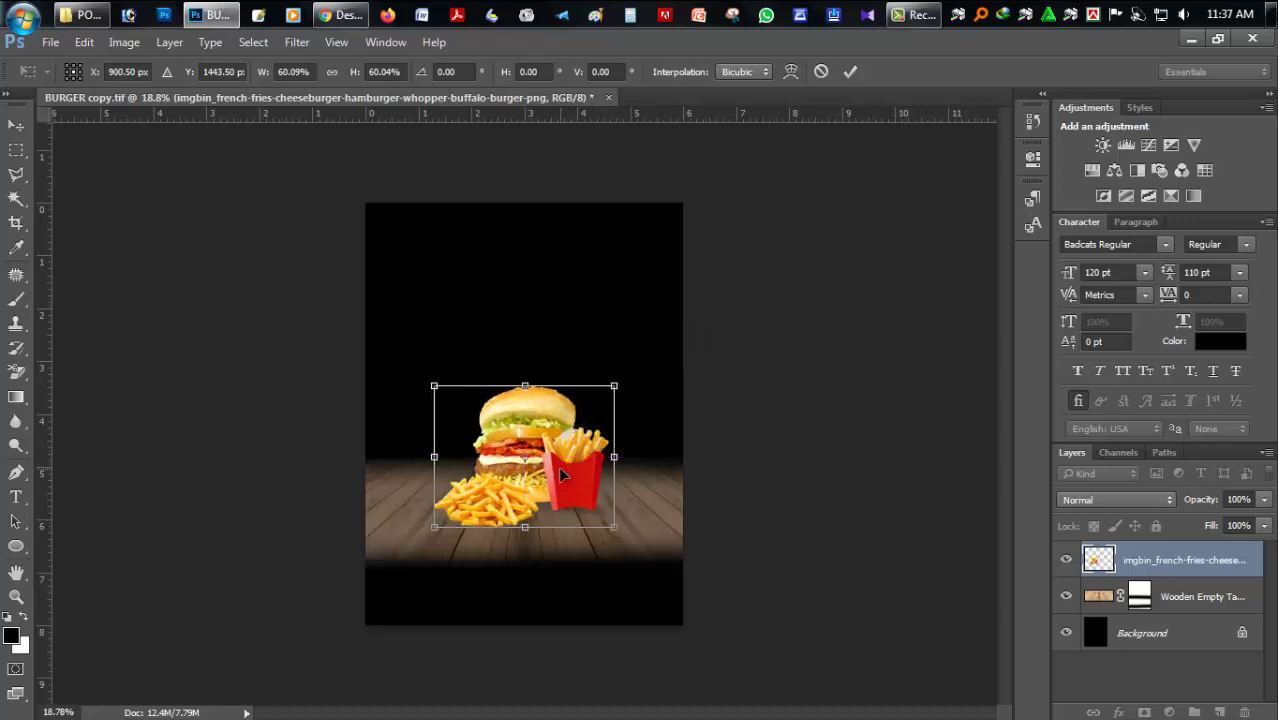
{"action": "key", "text": "Return"}
Step: Save the poster document
{"action": "scroll", "coordinate": [517, 518], "scroll_direction": "up", "scroll_amount": 3}
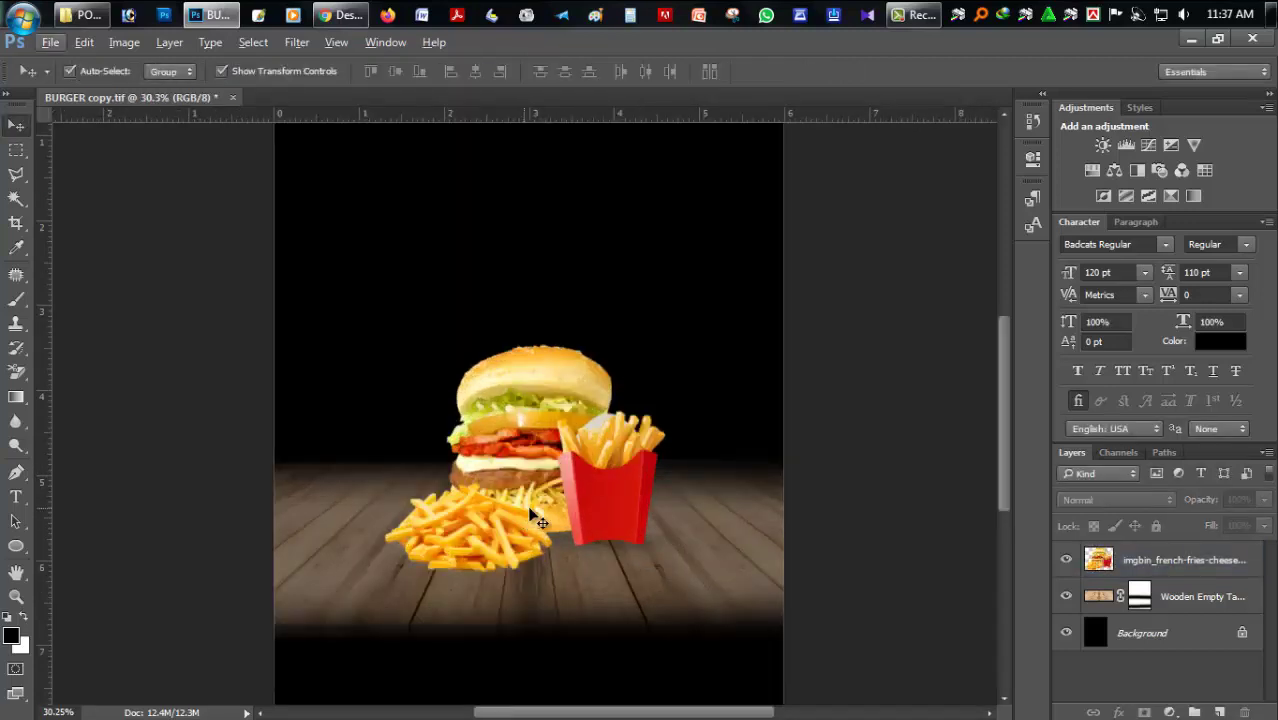
{"action": "scroll", "coordinate": [565, 515], "scroll_direction": "down", "scroll_amount": 3}
{"action": "scroll", "coordinate": [522, 456], "scroll_direction": "down", "scroll_amount": 1}
{"action": "scroll", "coordinate": [531, 451], "scroll_direction": "up", "scroll_amount": 2}
{"action": "key", "text": "ctrl+s"}
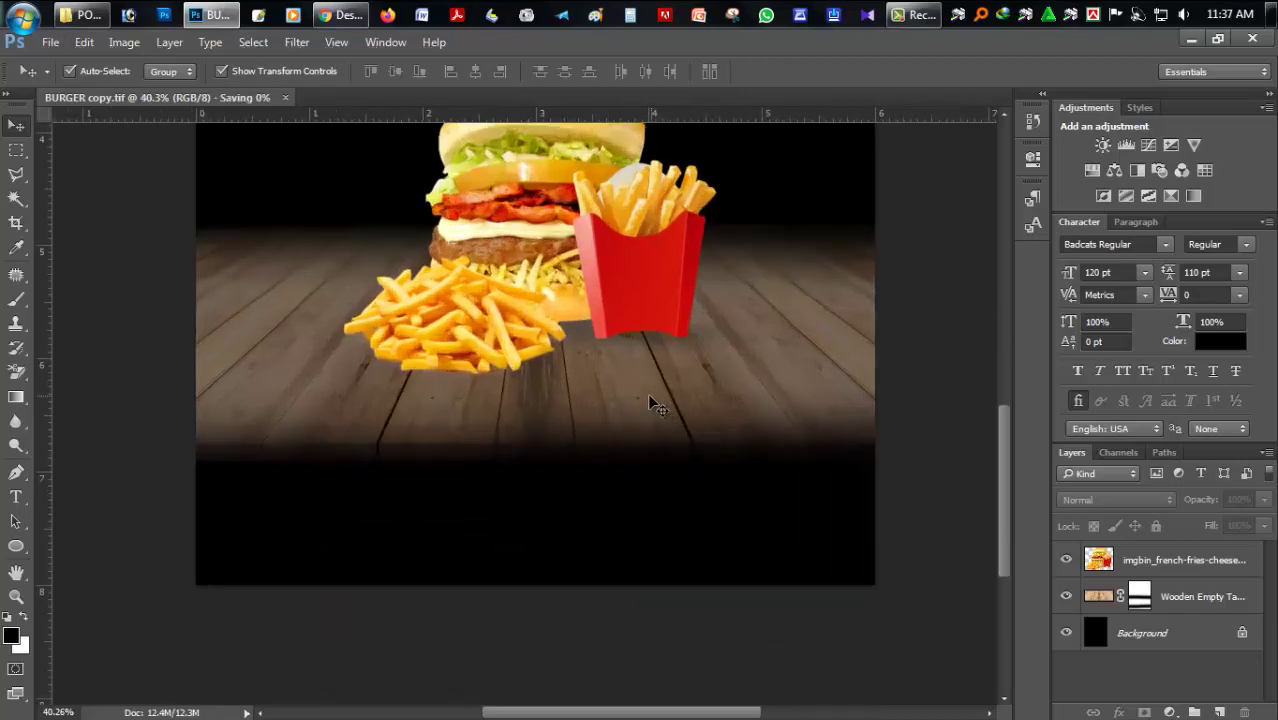
{"action": "scroll", "coordinate": [504, 369], "scroll_direction": "up", "scroll_amount": 2}
{"action": "left_click_drag", "start_coordinate": [520, 359], "coordinate": [510, 340]}
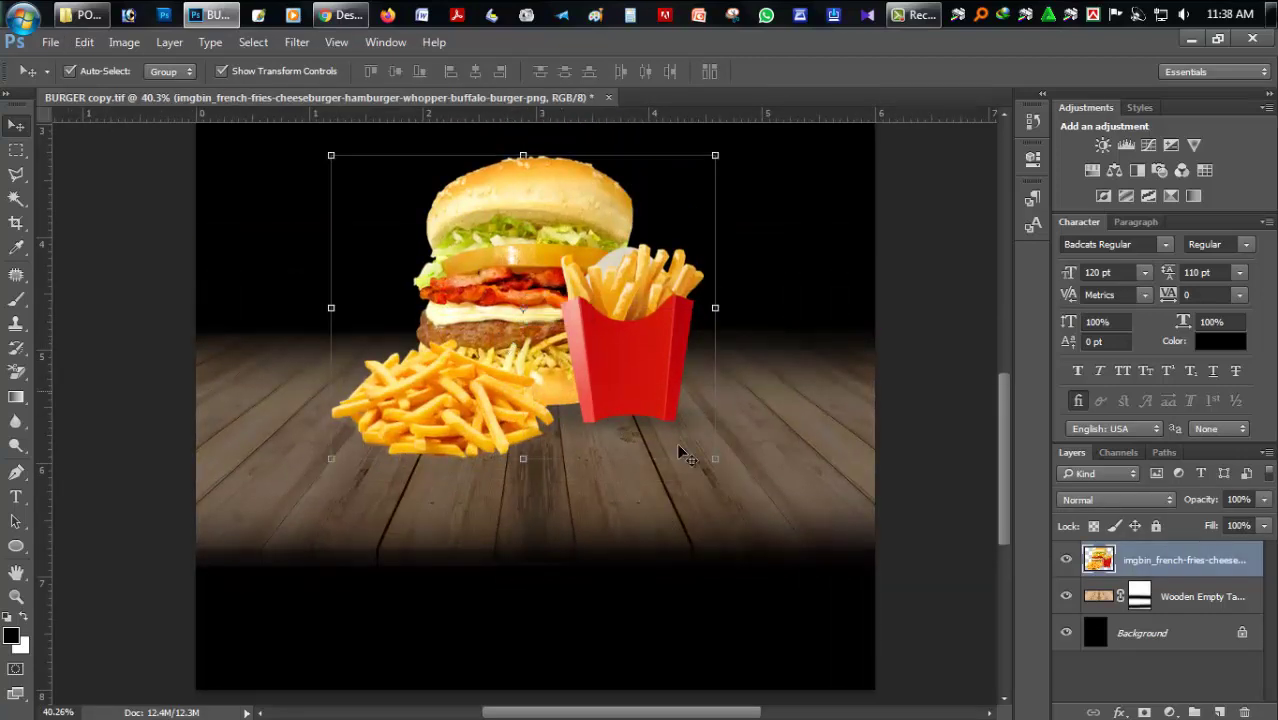
Step: Add a new layer beneath the burger and paint a soft dark shadow on it
{"action": "left_click", "coordinate": [1219, 711]}
{"action": "left_click_drag", "start_coordinate": [1166, 566], "coordinate": [1163, 621]}
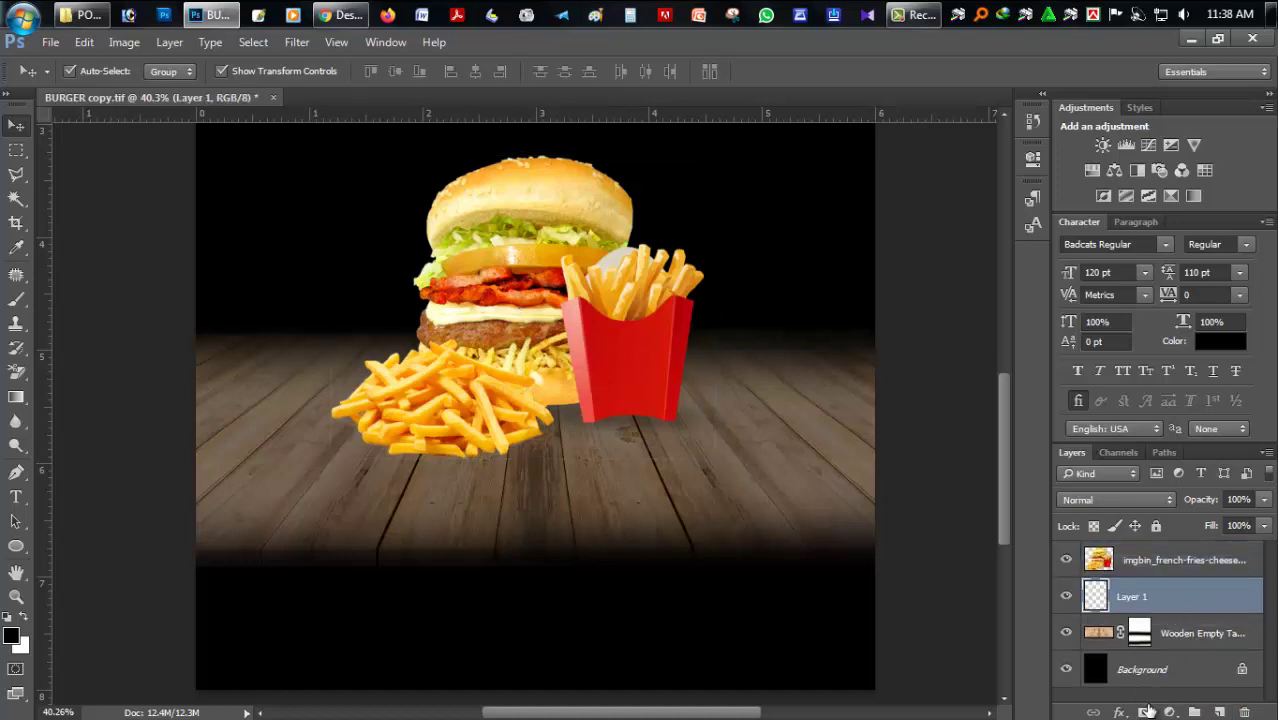
{"action": "left_click", "coordinate": [17, 300]}
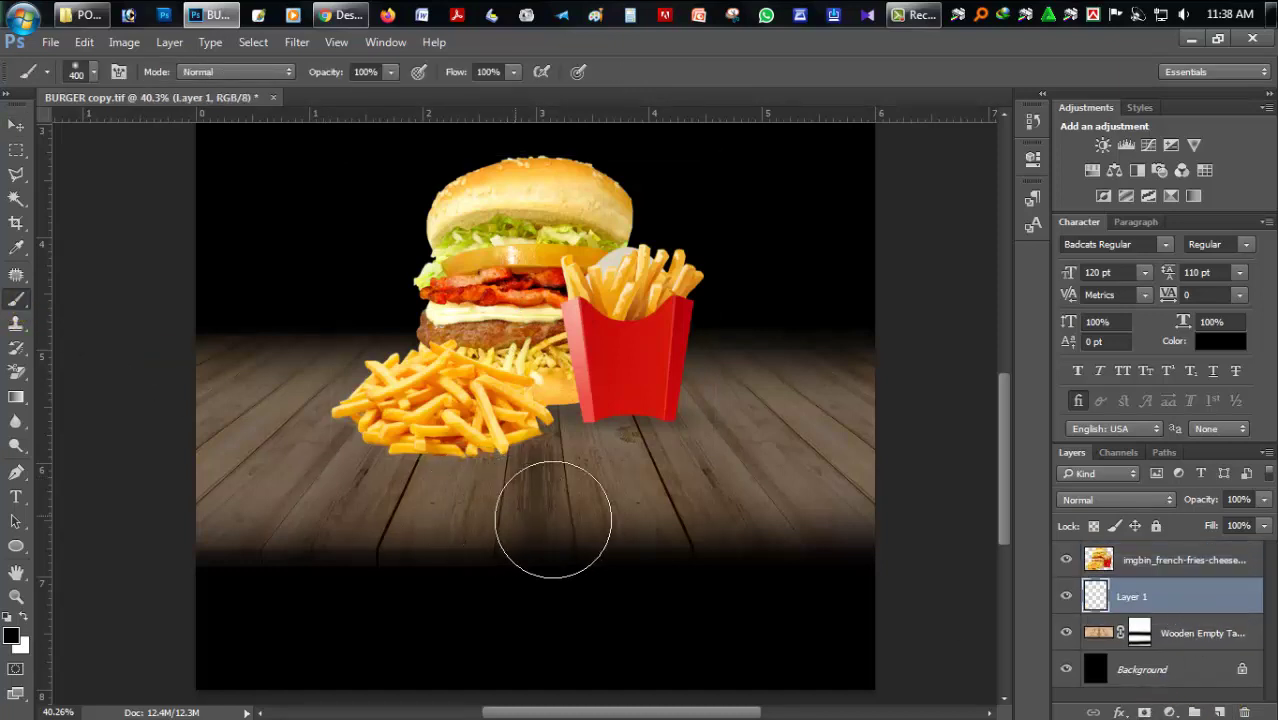
{"action": "left_click_drag", "start_coordinate": [553, 522], "coordinate": [500, 505]}
Step: Widen and flatten the shadow, set its fill to 54%, and move it beneath the food
{"action": "left_click", "coordinate": [16, 124]}
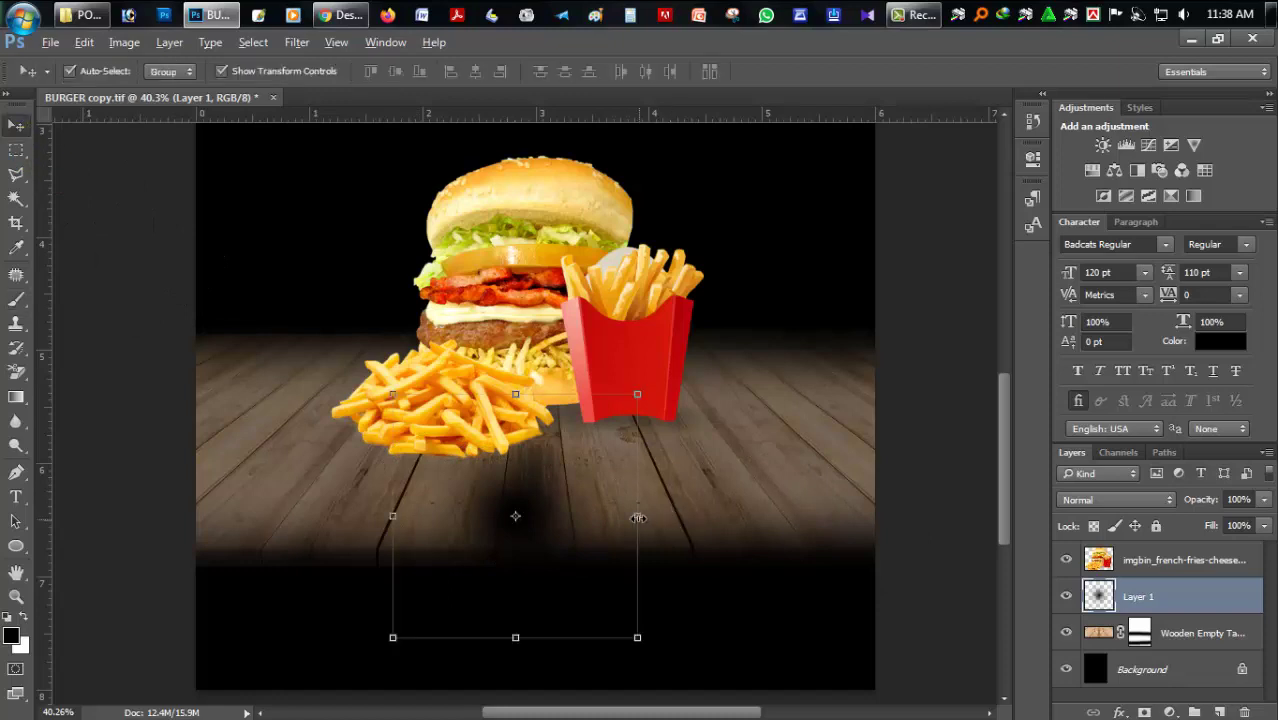
{"action": "left_click_drag", "start_coordinate": [638, 517], "coordinate": [794, 516]}
{"action": "left_click_drag", "start_coordinate": [515, 394], "coordinate": [516, 458]}
{"action": "key", "text": "Return"}
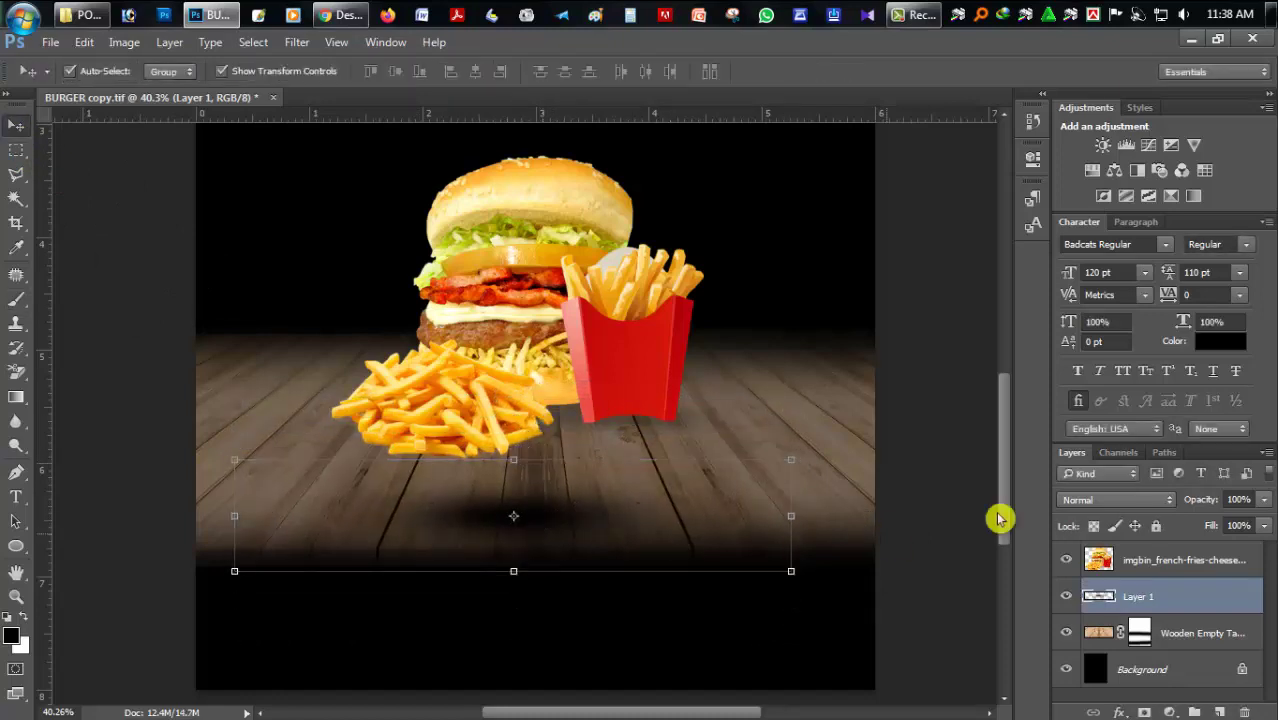
{"action": "left_click_drag", "start_coordinate": [1270, 532], "coordinate": [1221, 545]}
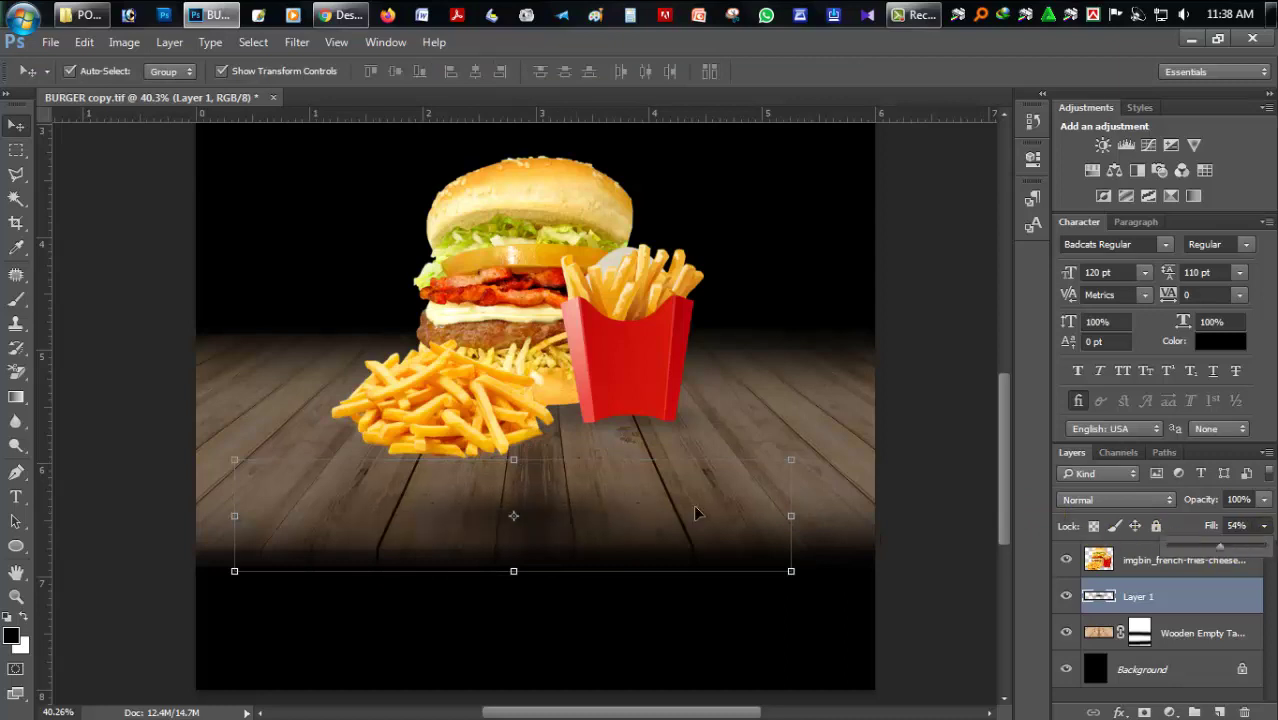
{"action": "left_click_drag", "start_coordinate": [584, 511], "coordinate": [595, 460]}
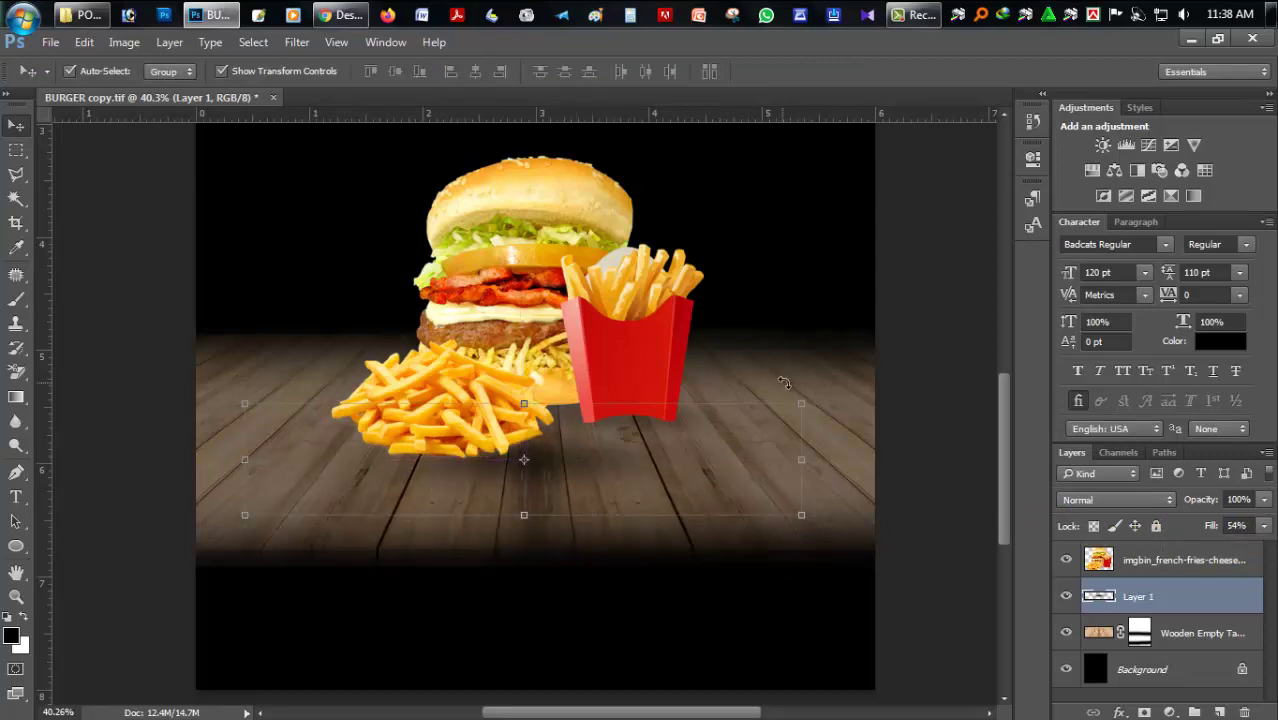
Step: Type a white (#ffffff) 'Super' title in the upper black area of the poster
{"action": "left_click", "coordinate": [16, 571]}
{"action": "scroll", "coordinate": [470, 480], "scroll_direction": "down", "scroll_amount": 2}
{"action": "scroll", "coordinate": [470, 480], "scroll_direction": "down", "scroll_amount": 2}
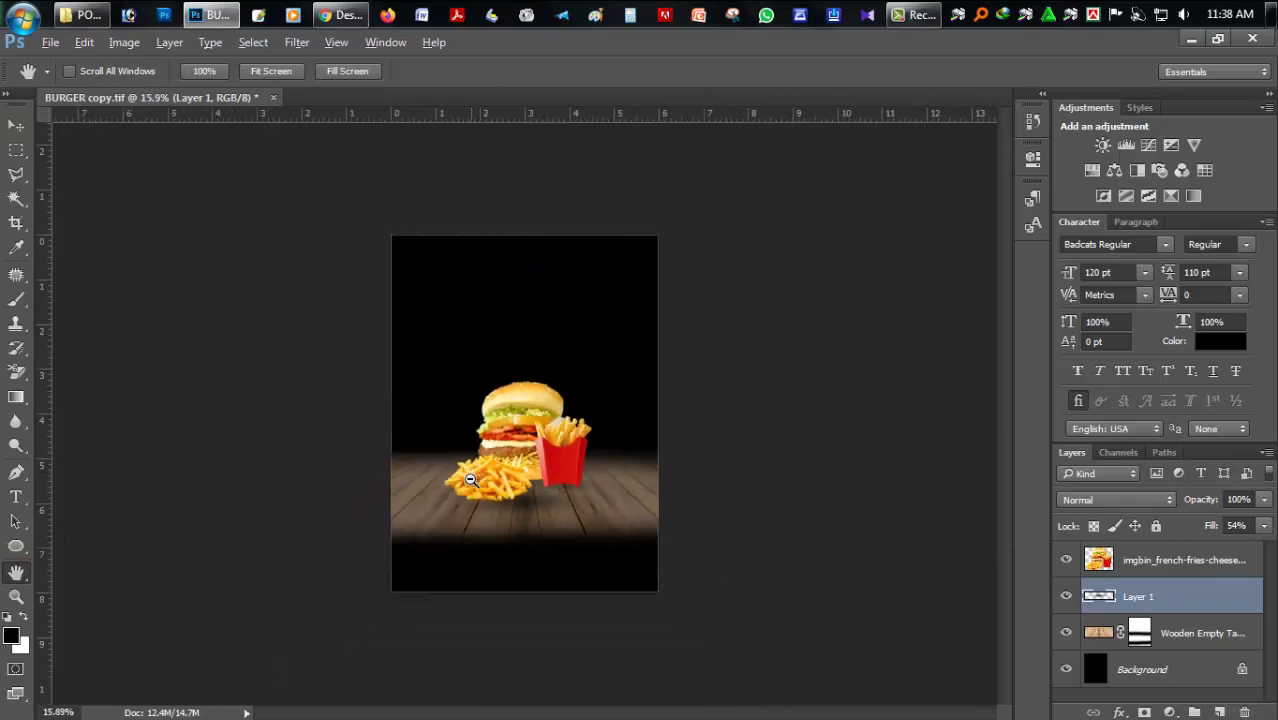
{"action": "scroll", "coordinate": [470, 480], "scroll_direction": "up", "scroll_amount": 1}
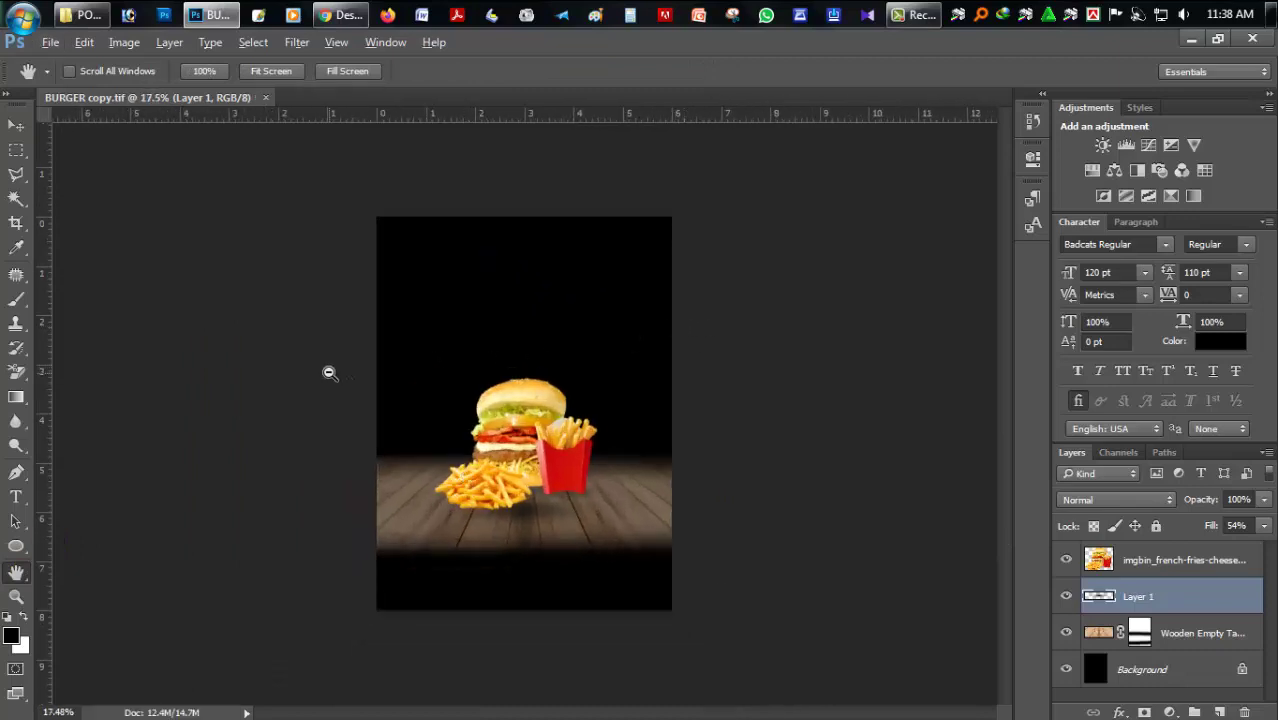
{"action": "scroll", "coordinate": [329, 373], "scroll_direction": "up", "scroll_amount": 2}
{"action": "scroll", "coordinate": [446, 296], "scroll_direction": "up", "scroll_amount": 1}
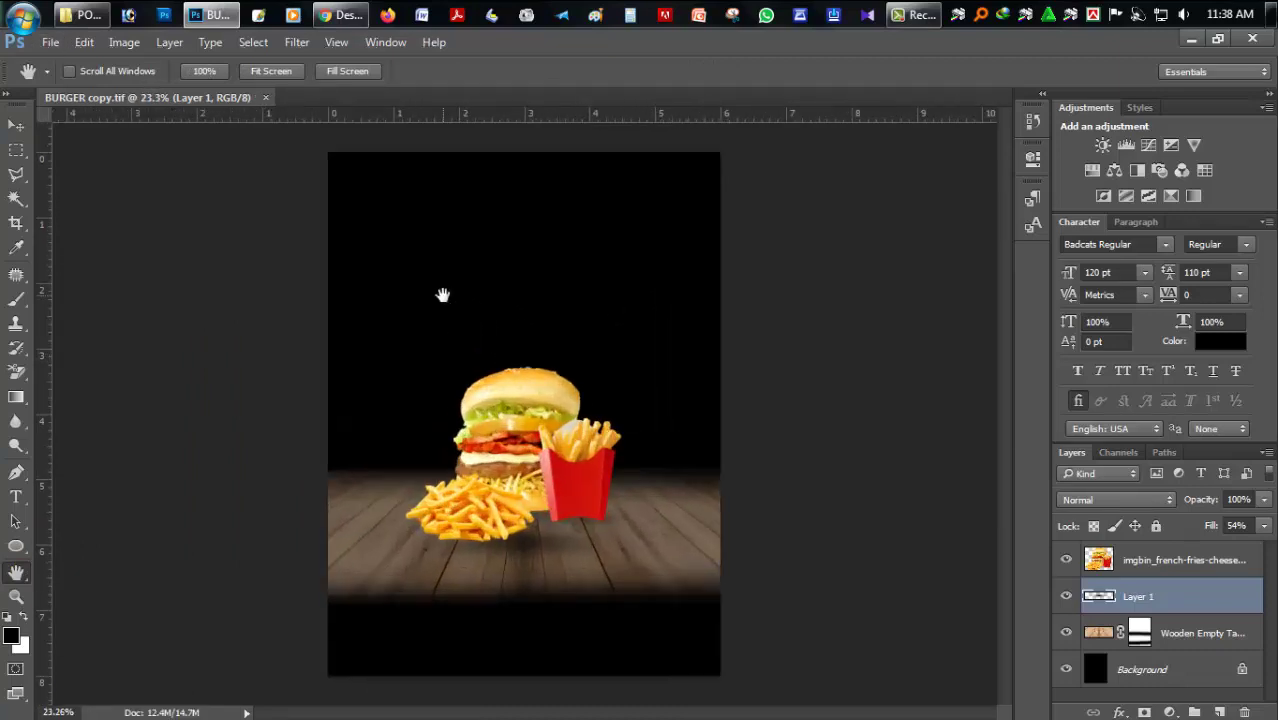
{"action": "scroll", "coordinate": [410, 310], "scroll_direction": "up", "scroll_amount": 2}
{"action": "scroll", "coordinate": [20, 356], "scroll_direction": "up", "scroll_amount": 1}
{"action": "scroll", "coordinate": [40, 399], "scroll_direction": "up", "scroll_amount": 2}
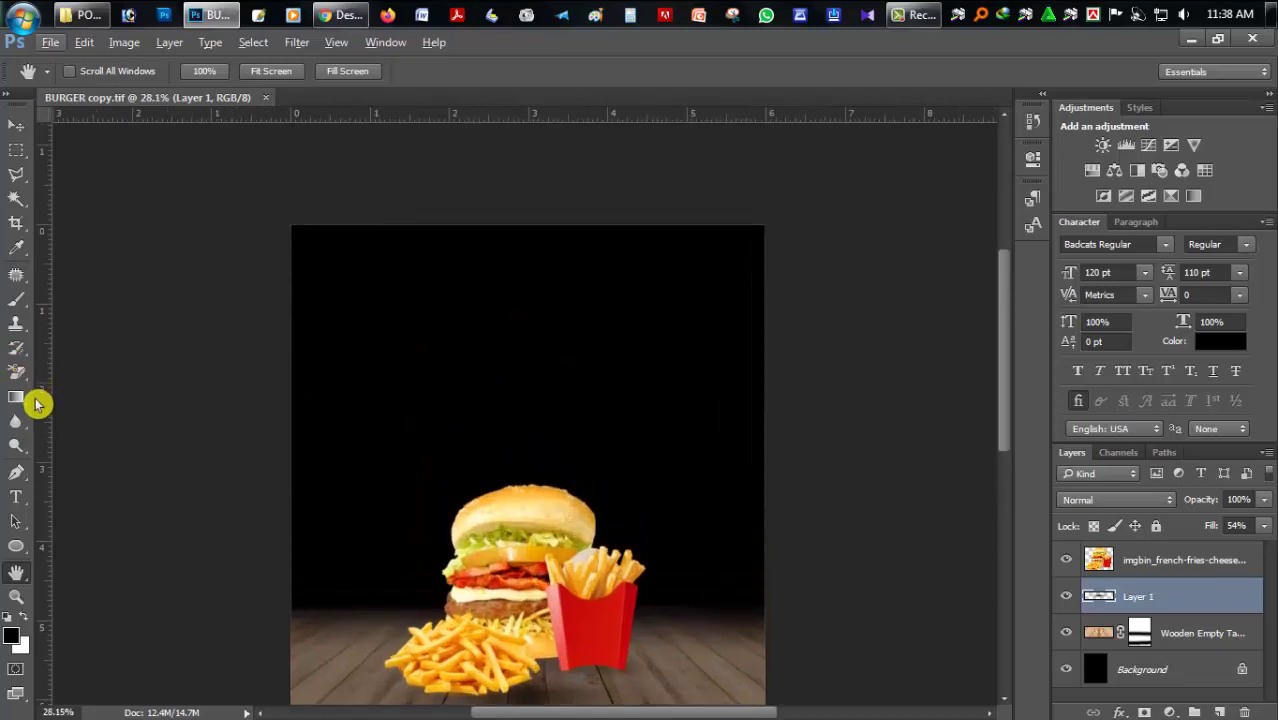
{"action": "scroll", "coordinate": [25, 480], "scroll_direction": "up", "scroll_amount": 2}
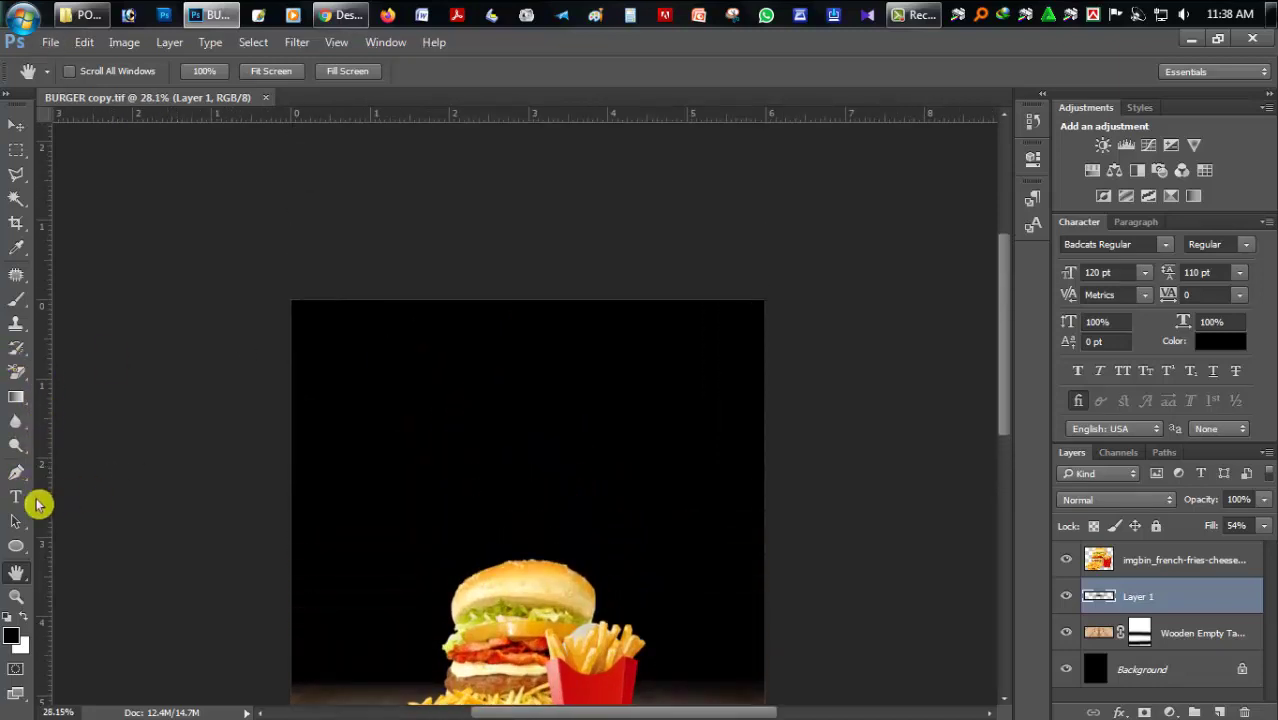
{"action": "left_click", "coordinate": [16, 497]}
{"action": "left_click", "coordinate": [394, 420]}
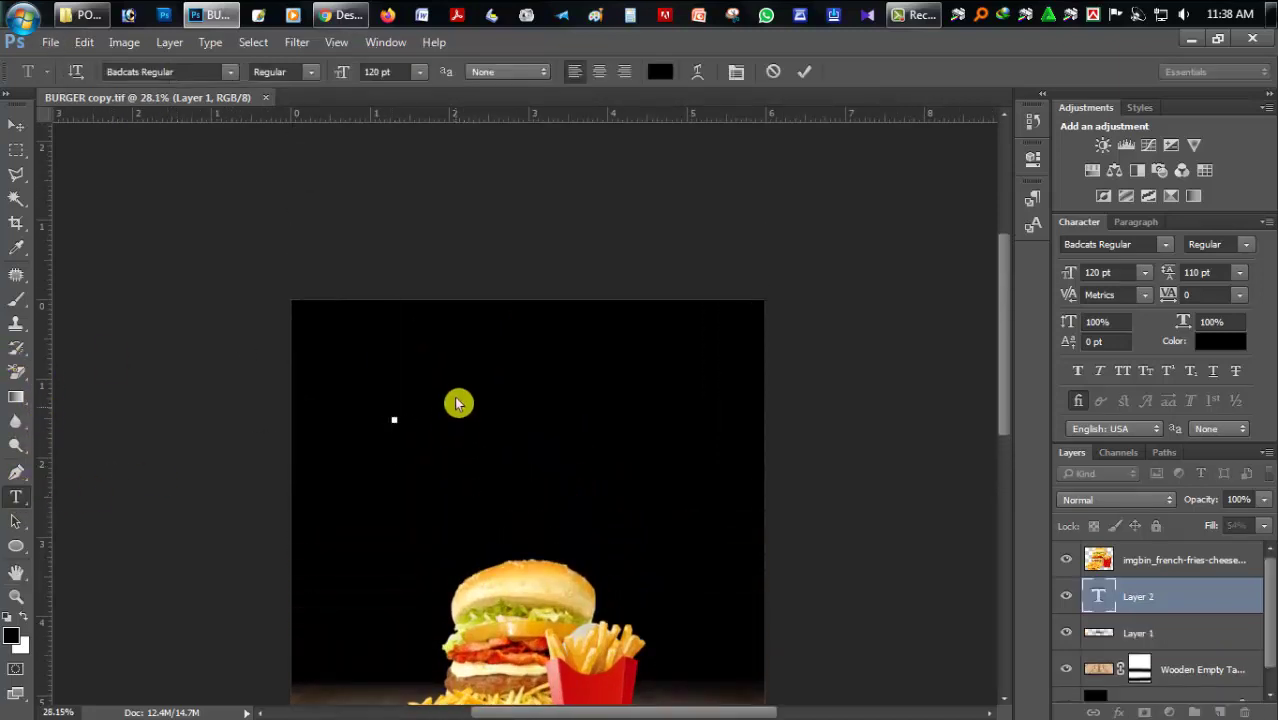
{"action": "type", "text": "BURGER"}
{"action": "key", "text": "ctrl+a"}
{"action": "left_click", "coordinate": [660, 71]}
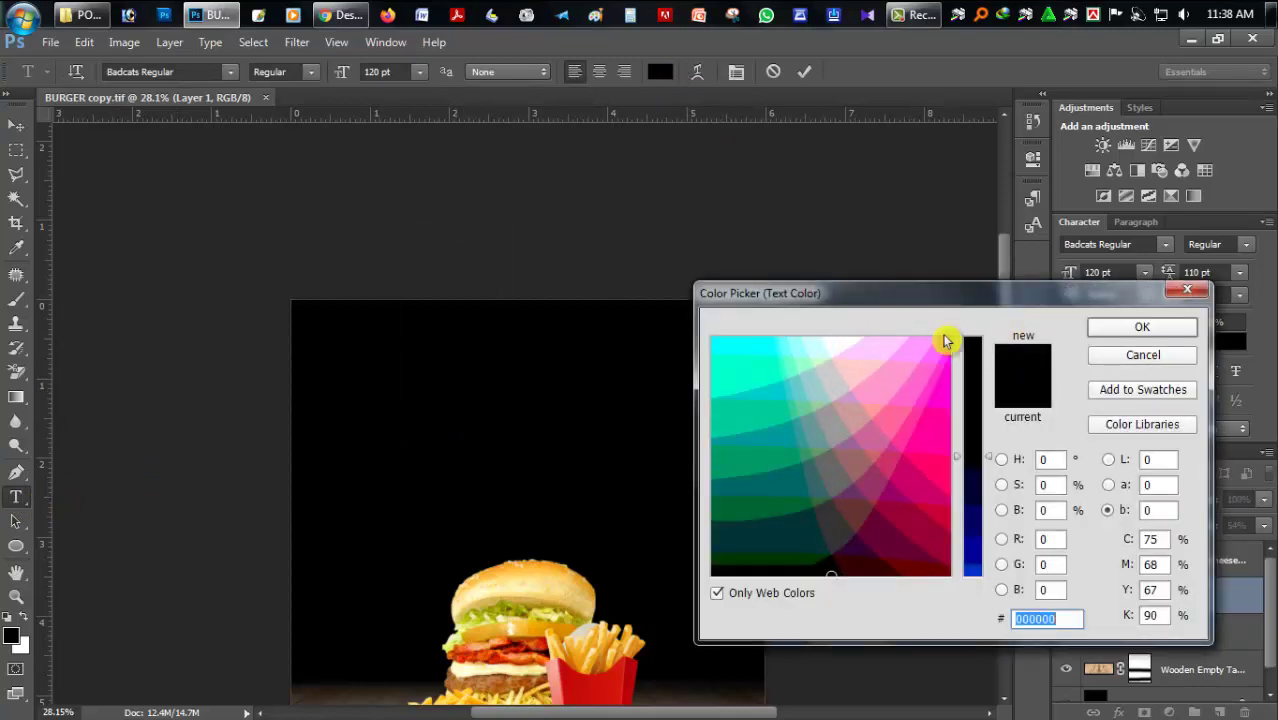
{"action": "type", "text": "ffffff"}
{"action": "key", "text": "Return"}
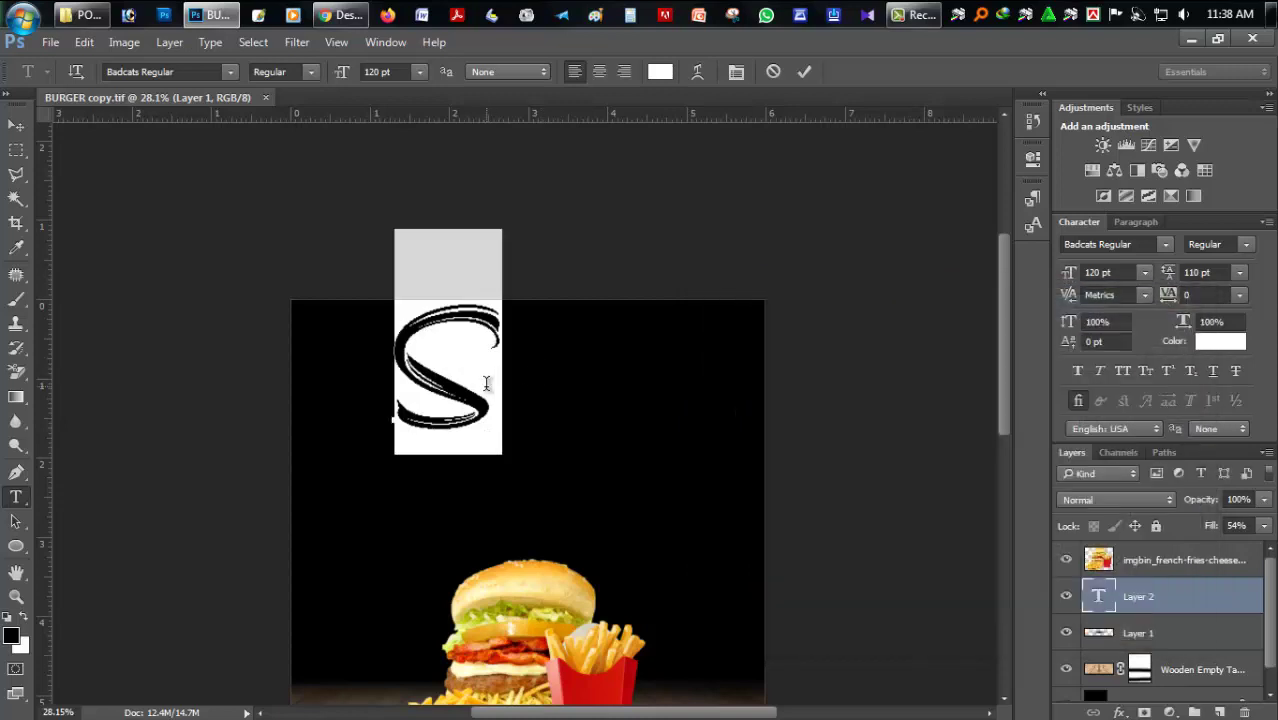
{"action": "left_click", "coordinate": [486, 383]}
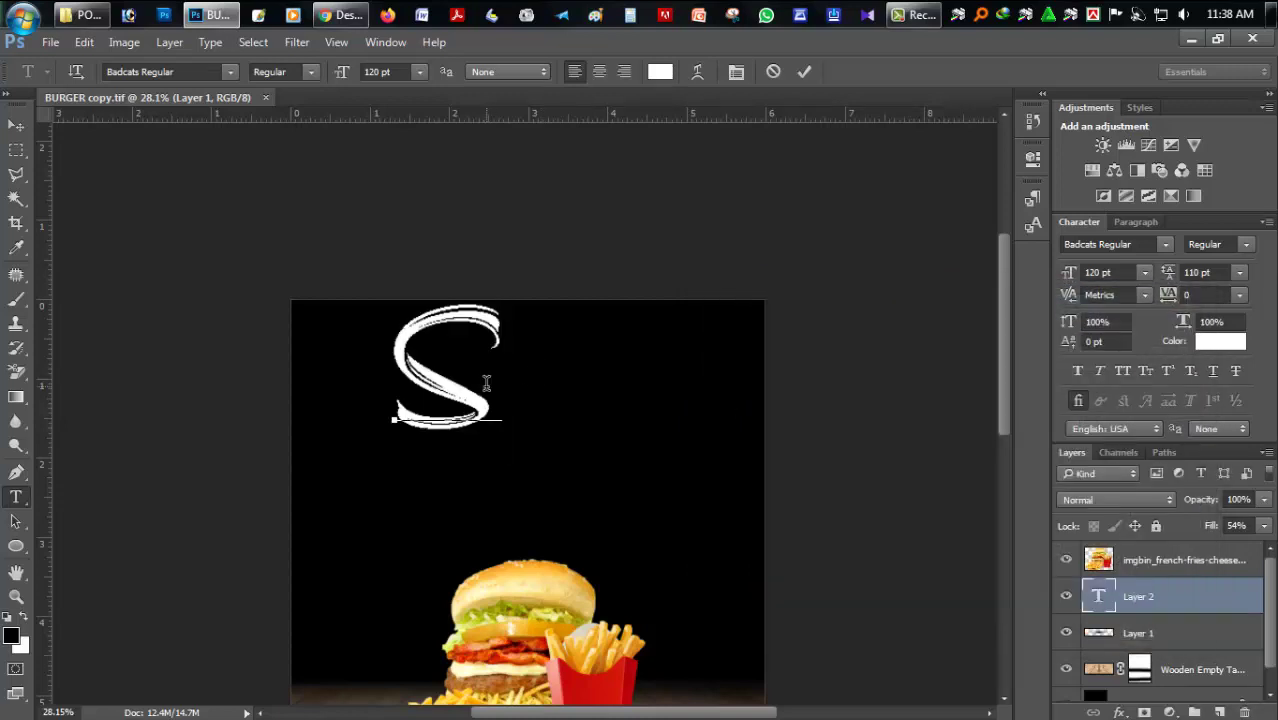
{"action": "type", "text": "uper"}
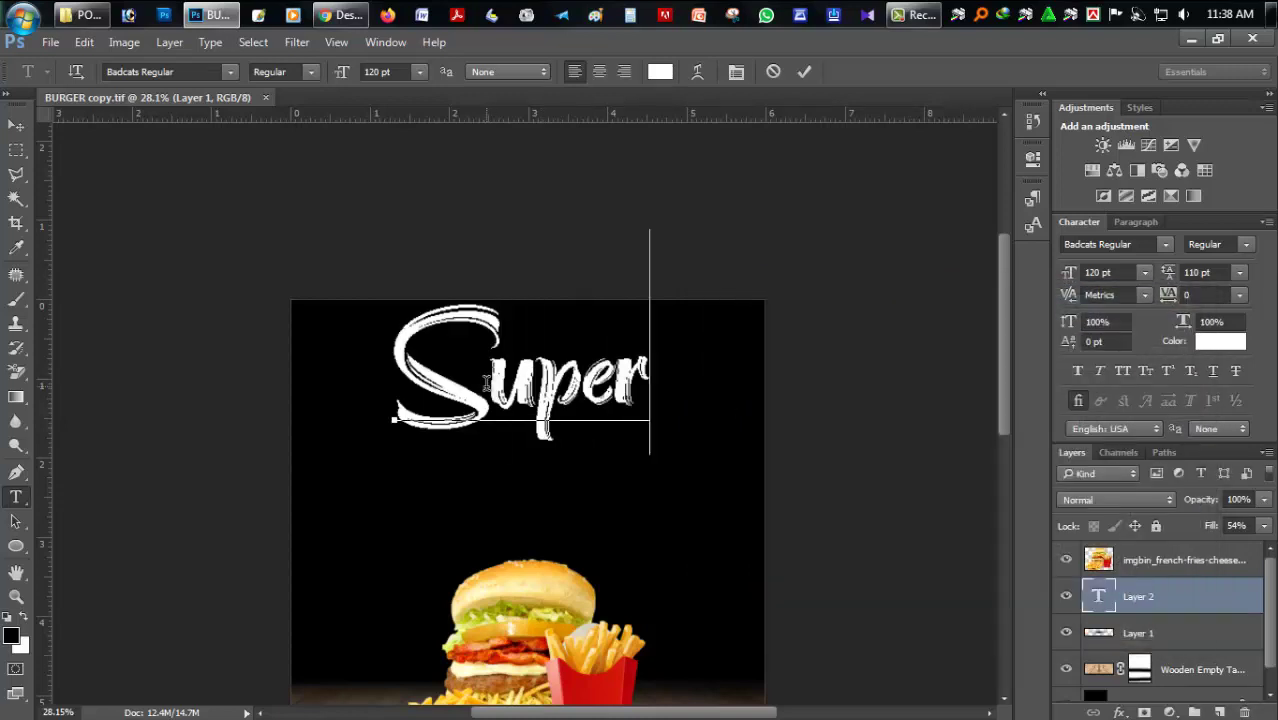
{"action": "left_click", "coordinate": [16, 124]}
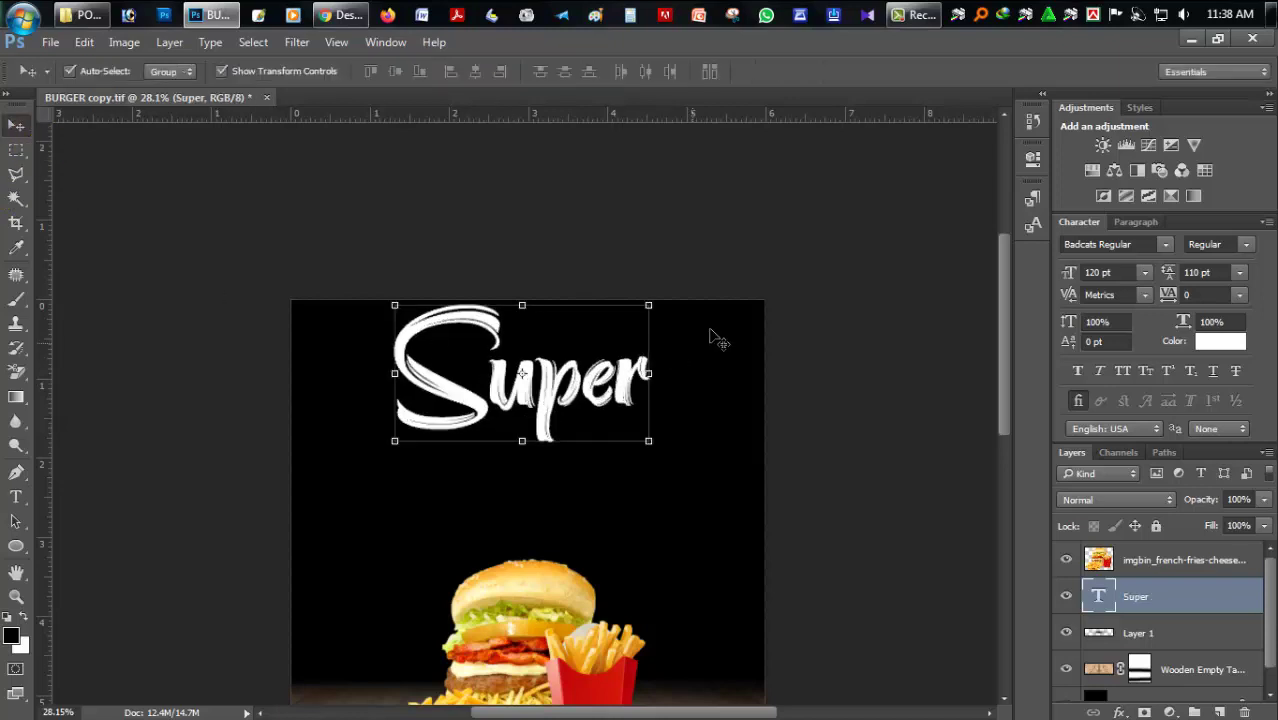
Step: Shrink the Super title, position it top centre, and duplicate it just below
{"action": "mouse_move", "coordinate": [654, 304]}
{"action": "left_mouse_down"}
{"action": "mouse_move", "coordinate": [652, 231]}
{"action": "mouse_move", "coordinate": [585, 288]}
{"action": "left_mouse_up"}
{"action": "key", "text": "Return"}
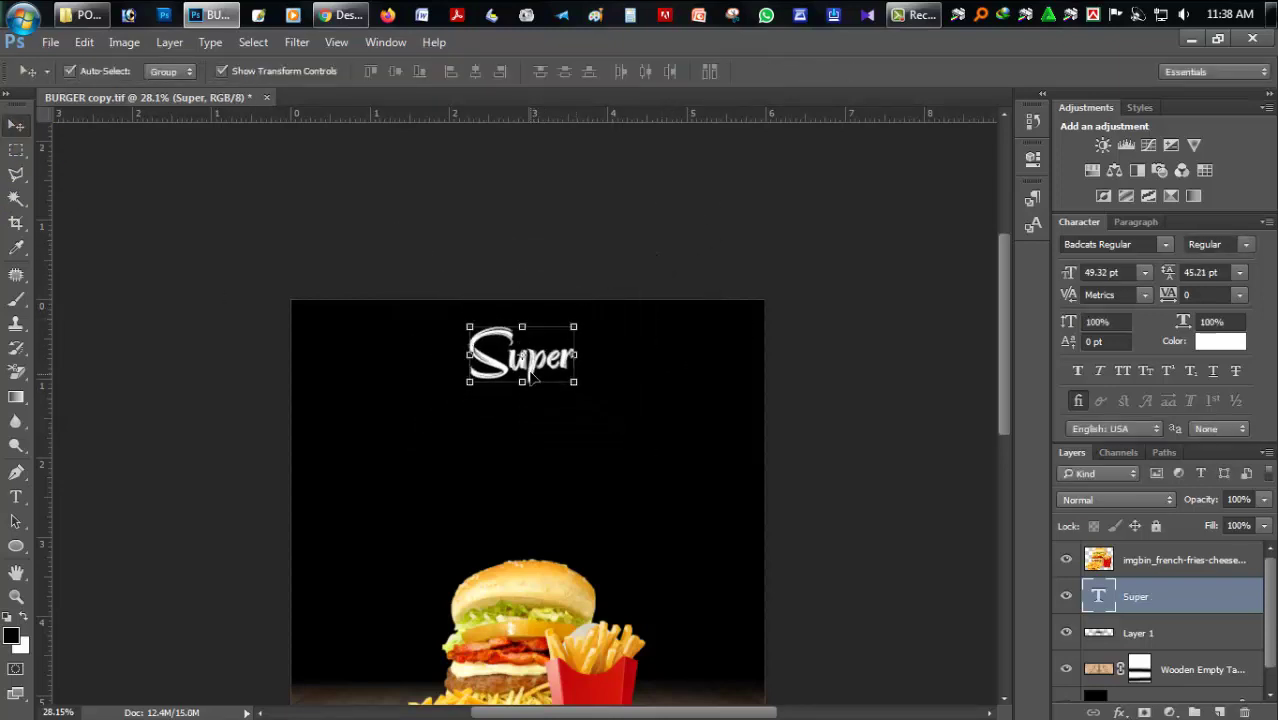
{"action": "left_click_drag", "start_coordinate": [512, 385], "coordinate": [459, 428]}
{"action": "mouse_move", "coordinate": [518, 371]}
{"action": "left_mouse_down"}
{"action": "mouse_move", "coordinate": [524, 345]}
{"action": "mouse_move", "coordinate": [513, 357]}
{"action": "left_mouse_up"}
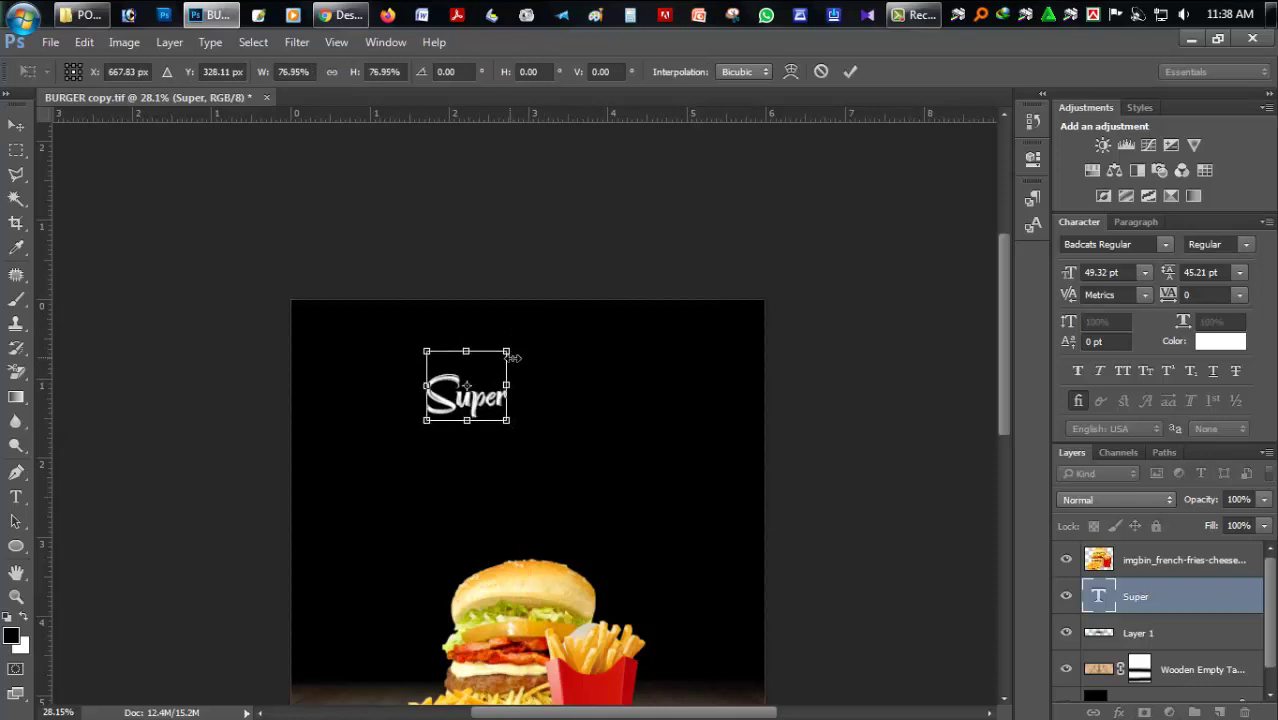
{"action": "key", "text": "Return"}
{"action": "scroll", "coordinate": [481, 405], "scroll_direction": "up", "scroll_amount": 3}
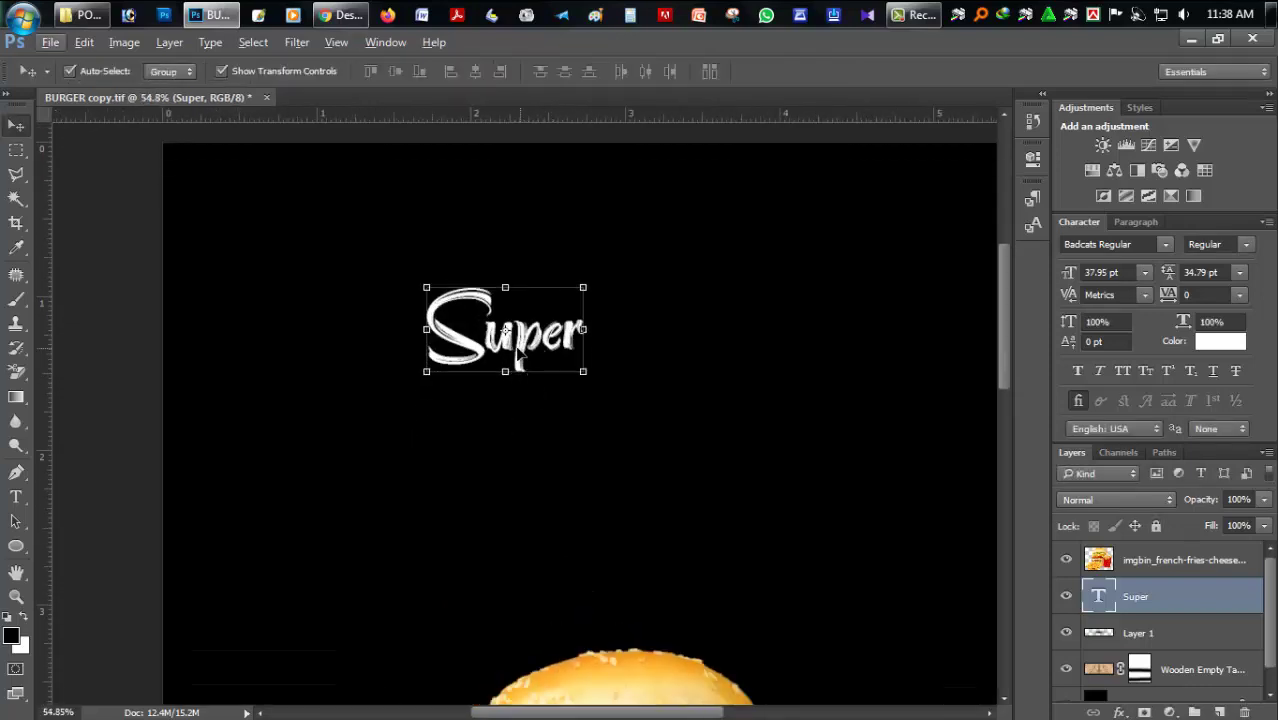
{"action": "left_click_drag", "start_coordinate": [516, 360], "coordinate": [516, 456]}
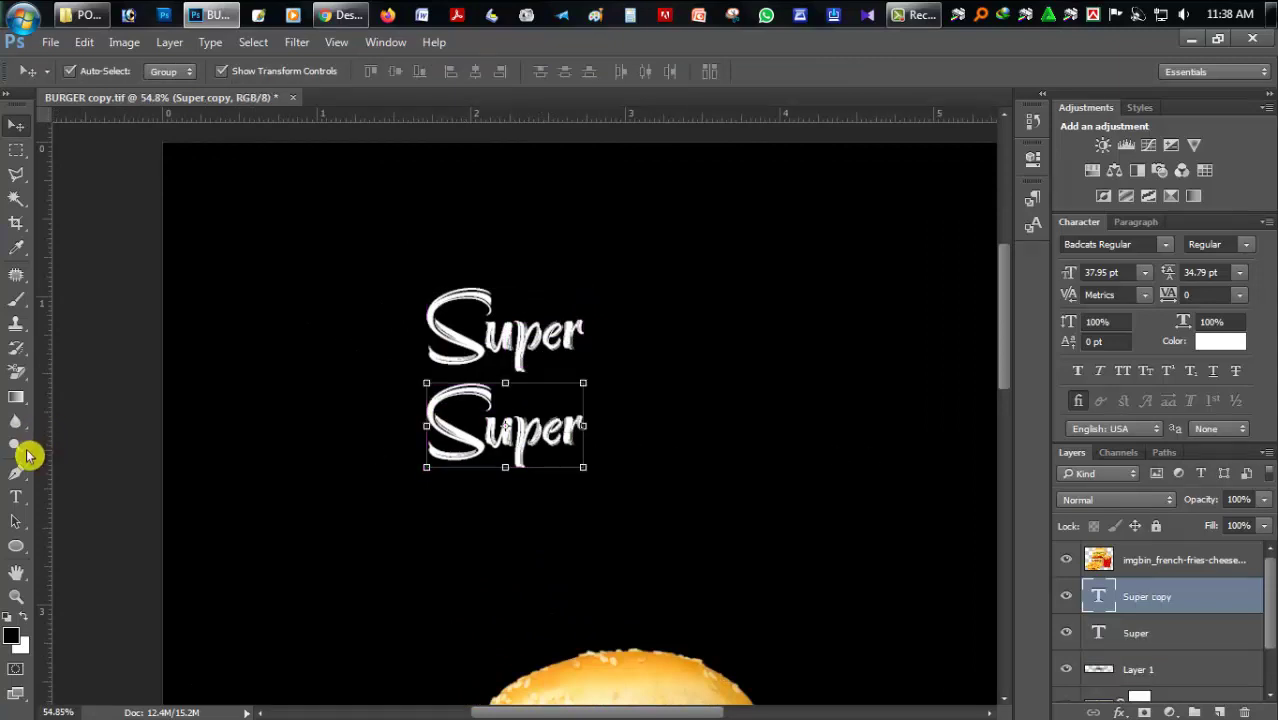
Step: Switch the duplicated Super text to Cheddar Gothic Rough and retype it as DELICIOUS
{"action": "left_click", "coordinate": [16, 497]}
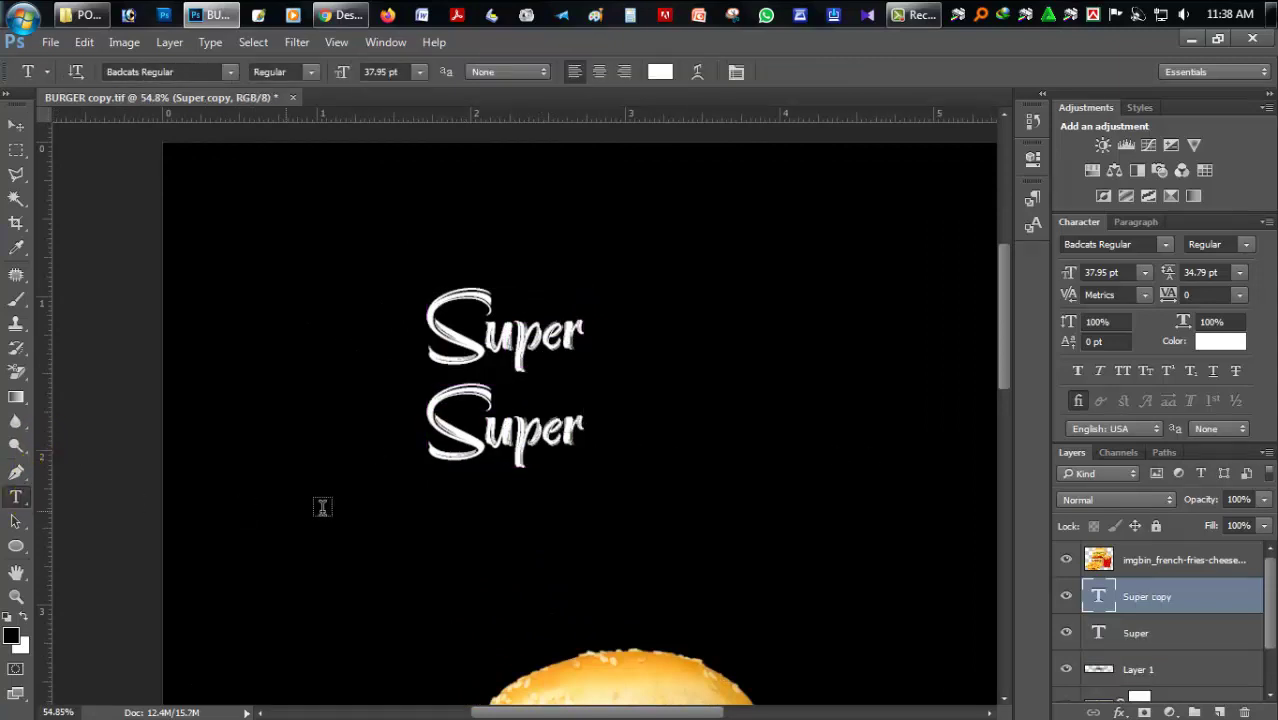
{"action": "double_click", "coordinate": [438, 435]}
{"action": "left_click", "coordinate": [190, 72]}
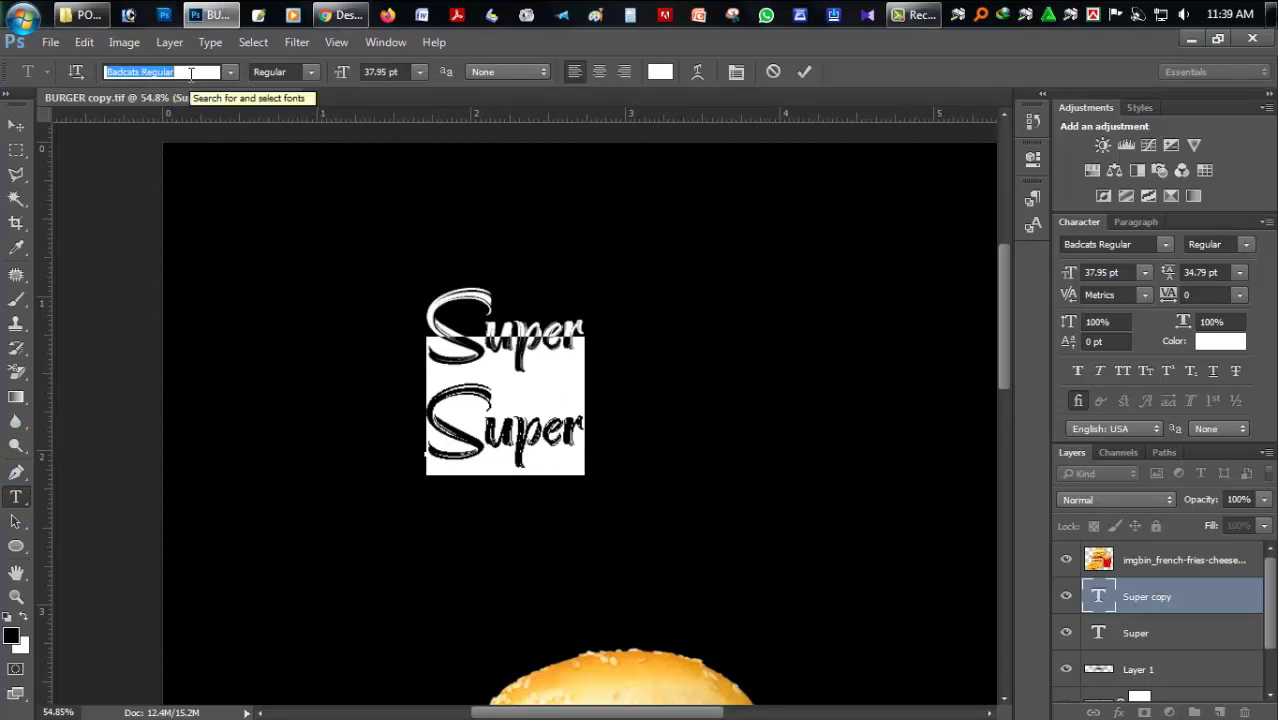
{"action": "type", "text": "C"}
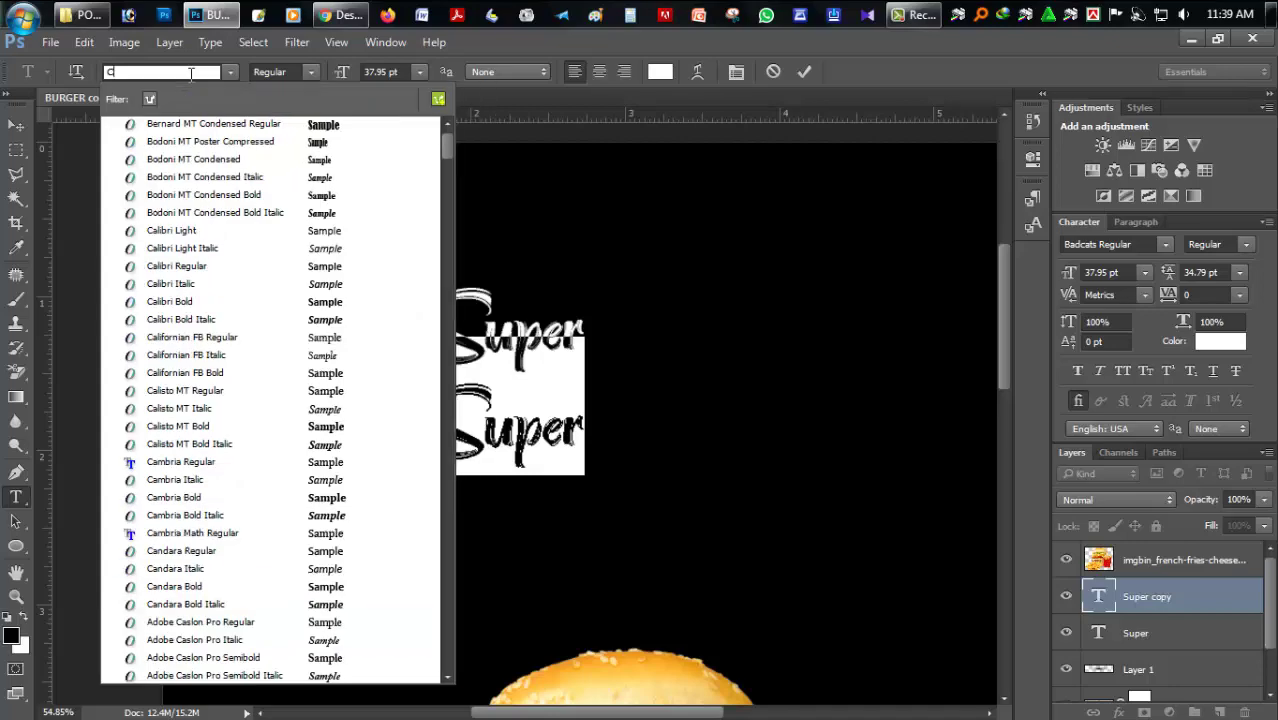
{"action": "type", "text": "he"}
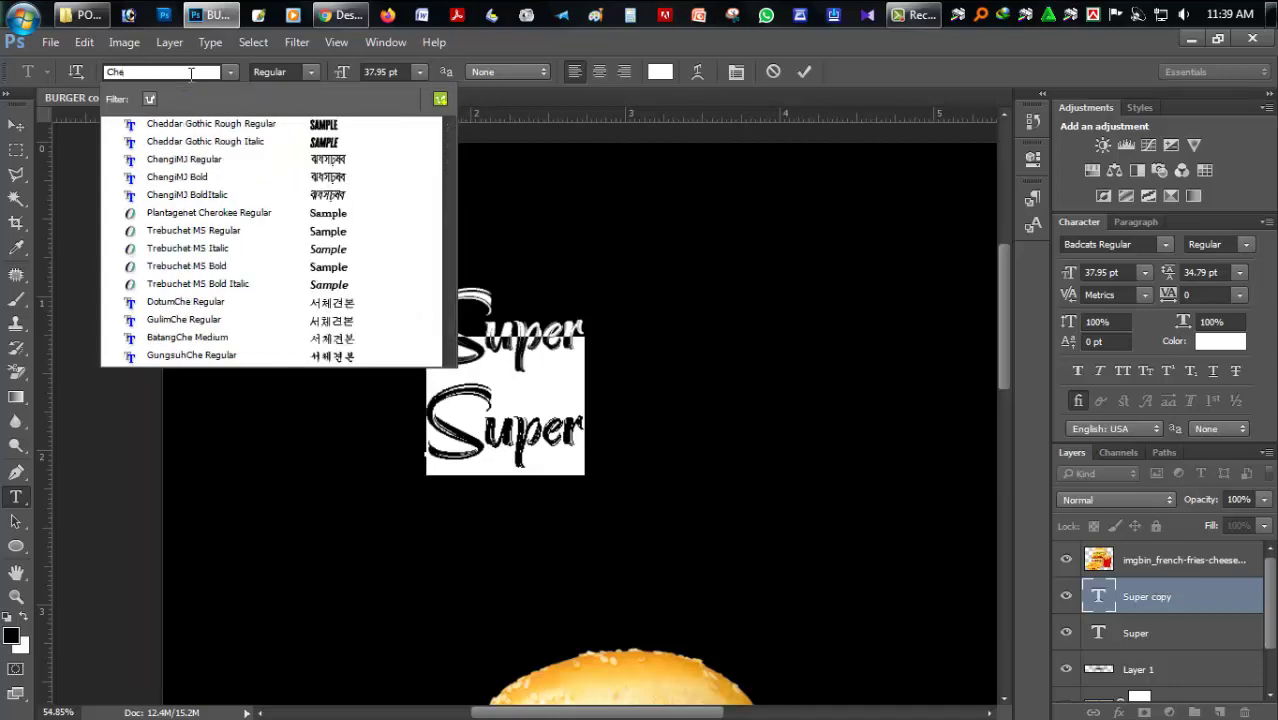
{"action": "type", "text": "n"}
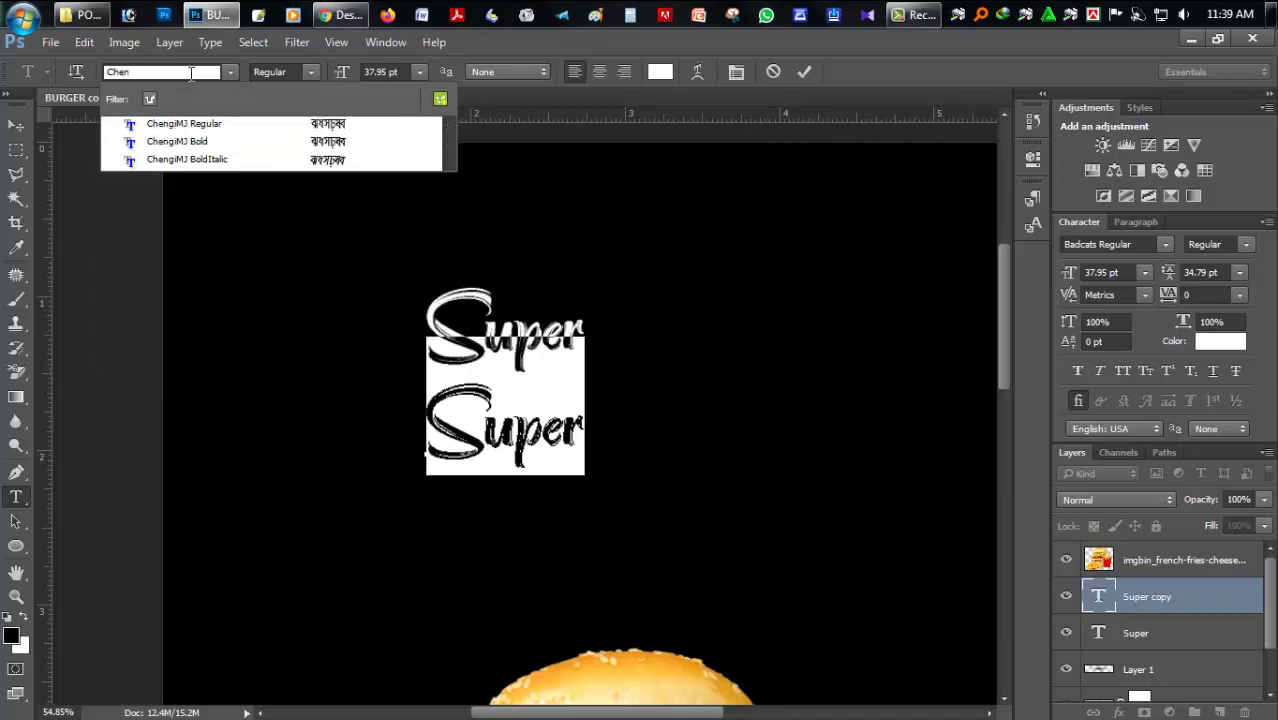
{"action": "key", "text": "BackSpace"}
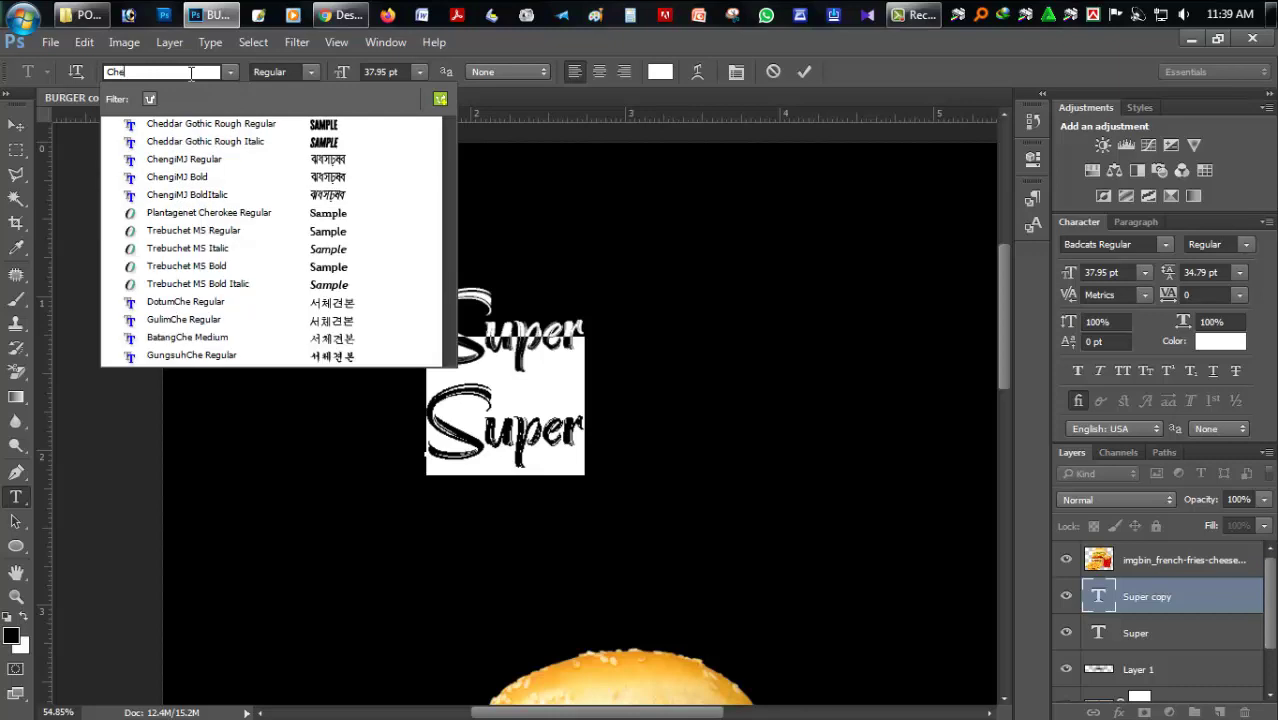
{"action": "type", "text": "d"}
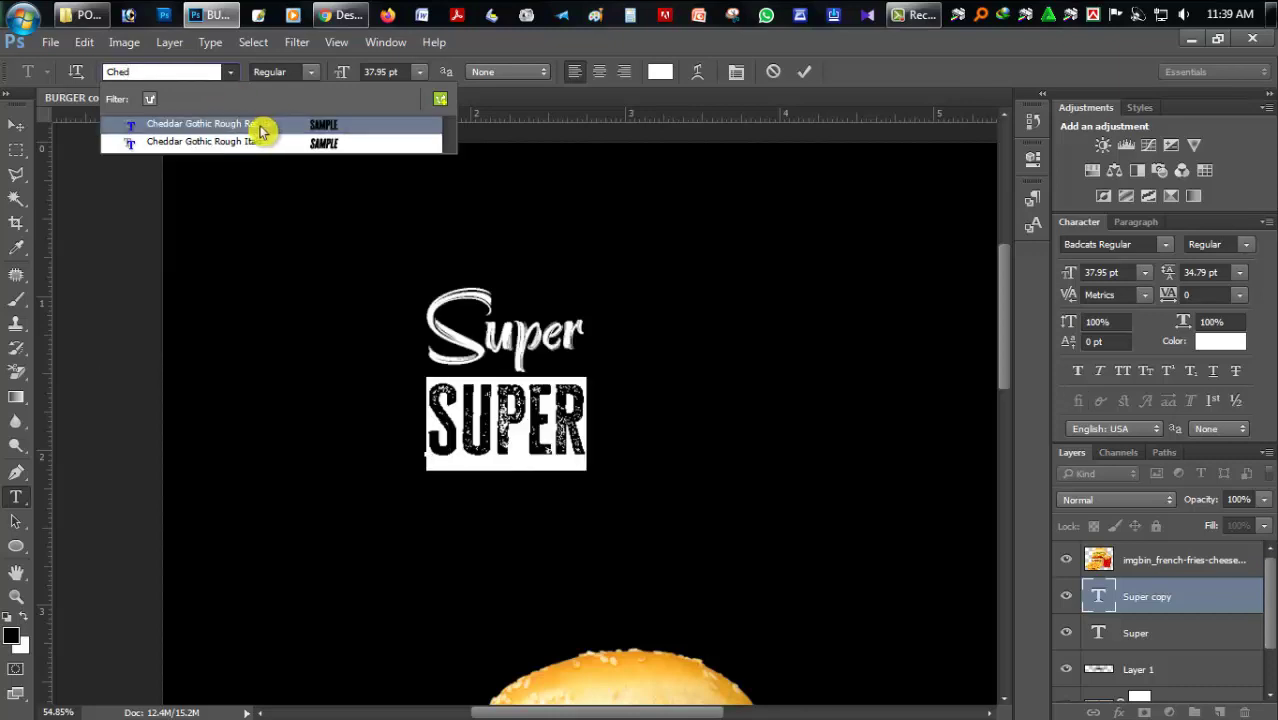
{"action": "left_click", "coordinate": [259, 131]}
{"action": "left_click", "coordinate": [554, 418]}
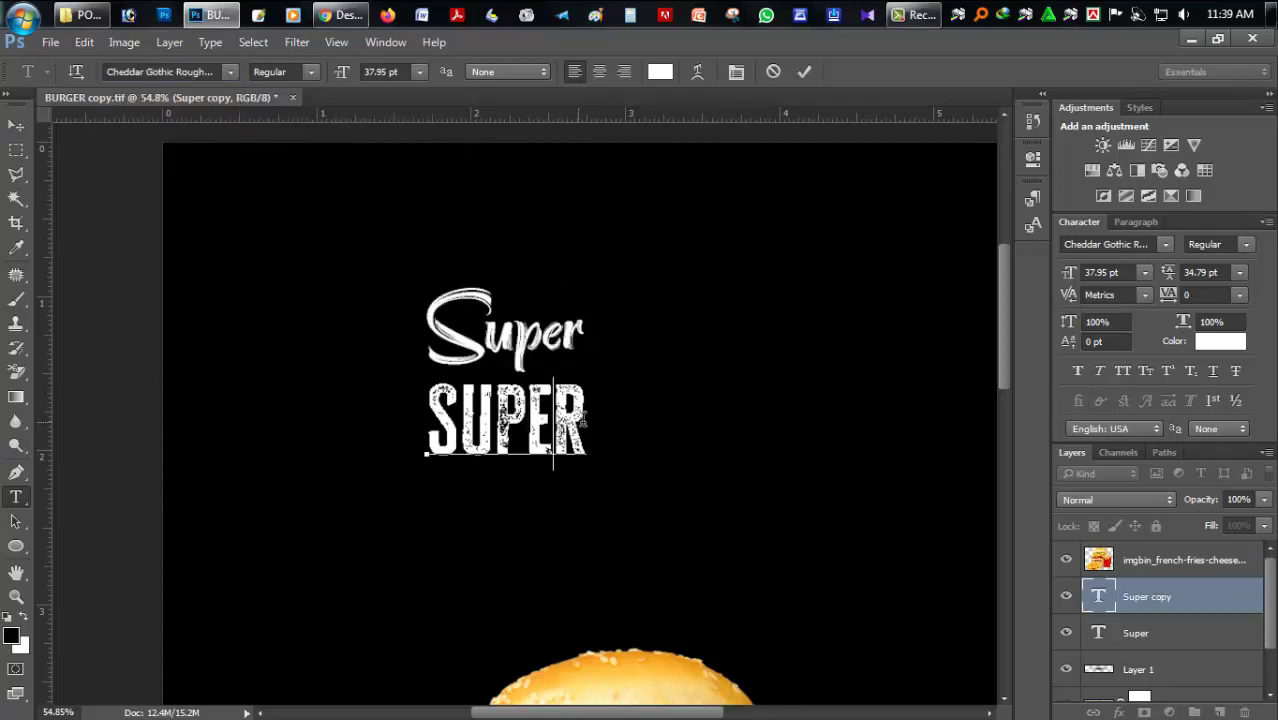
{"action": "left_click_drag", "start_coordinate": [584, 420], "coordinate": [406, 419]}
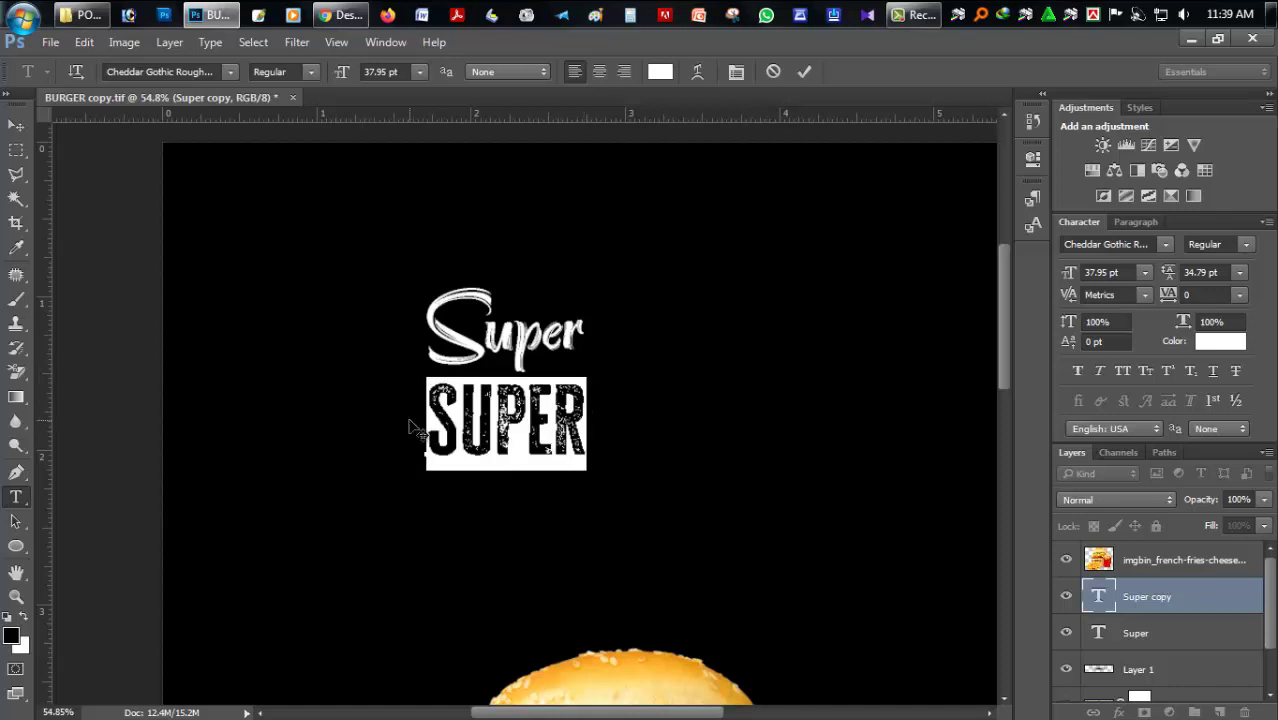
{"action": "type", "text": "D"}
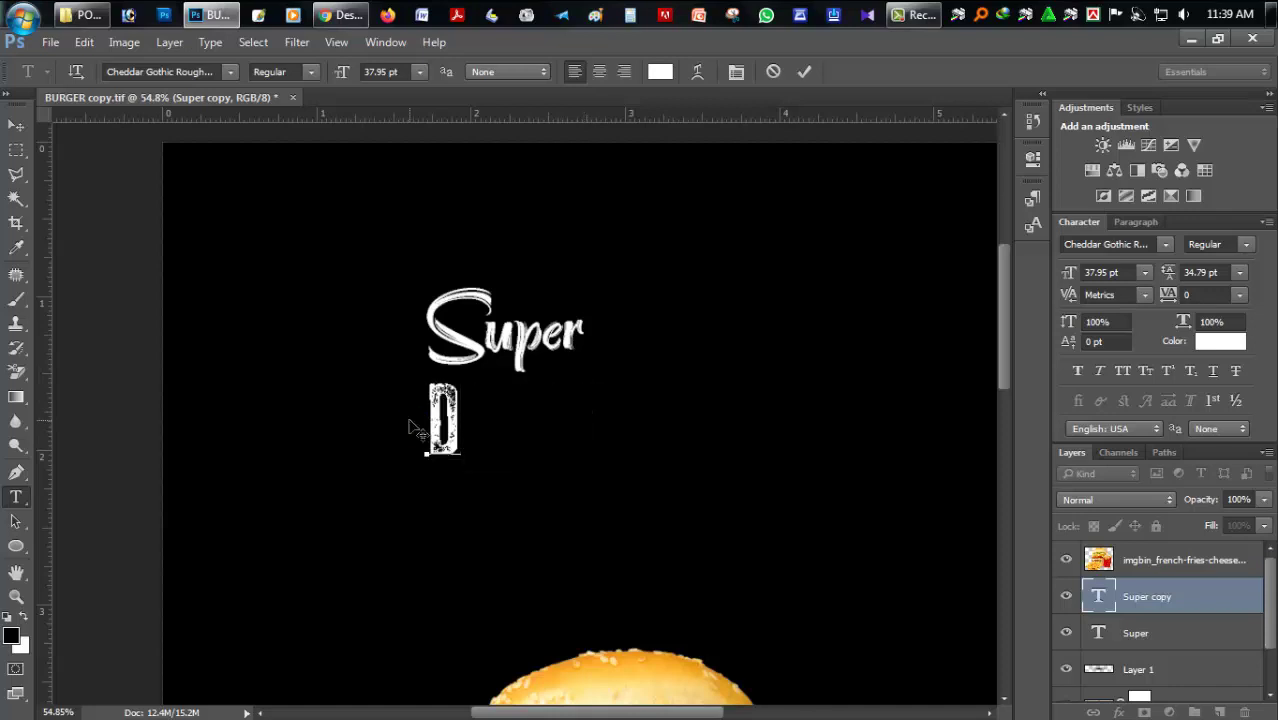
{"action": "type", "text": "E"}
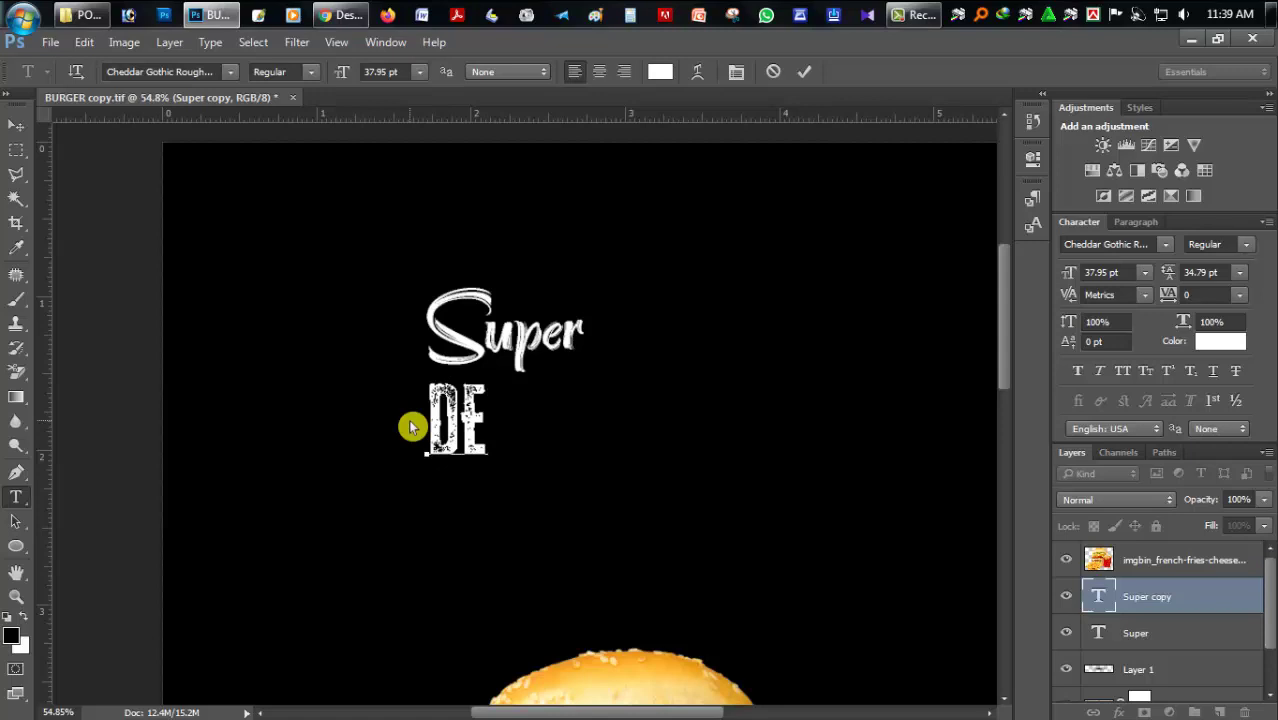
{"action": "type", "text": "L"}
{"action": "type", "text": "IC"}
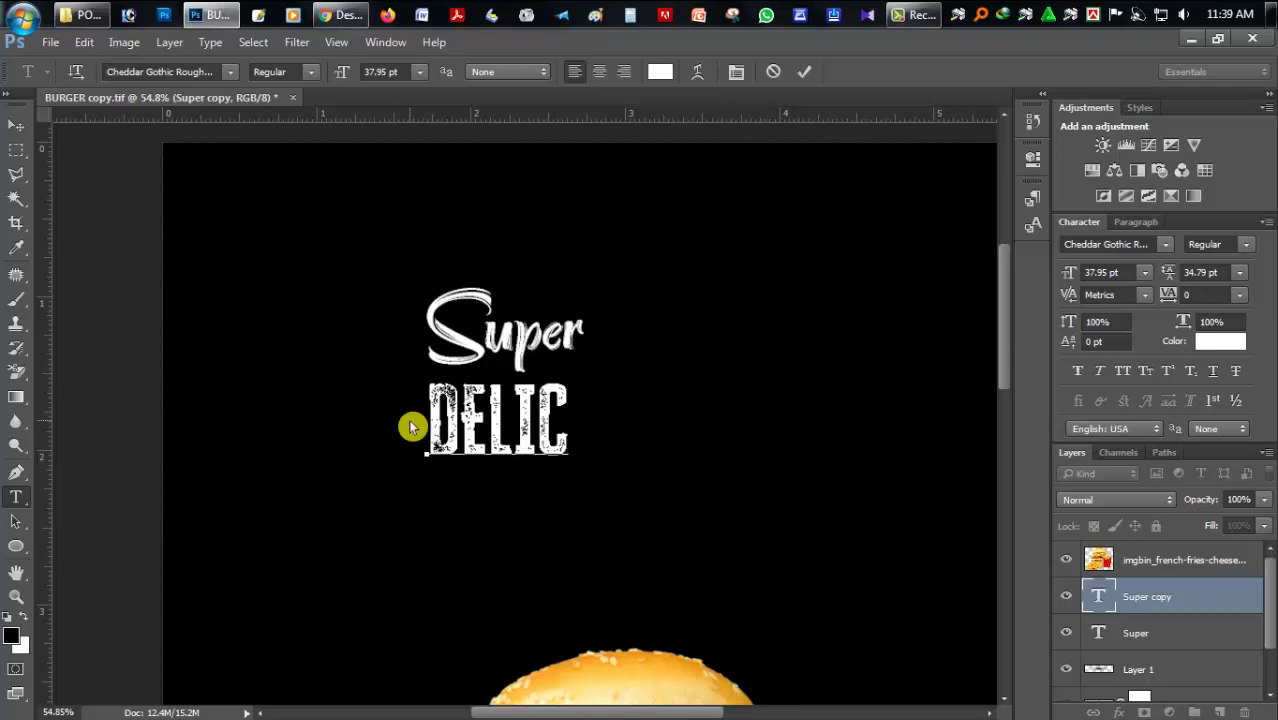
{"action": "type", "text": "IO"}
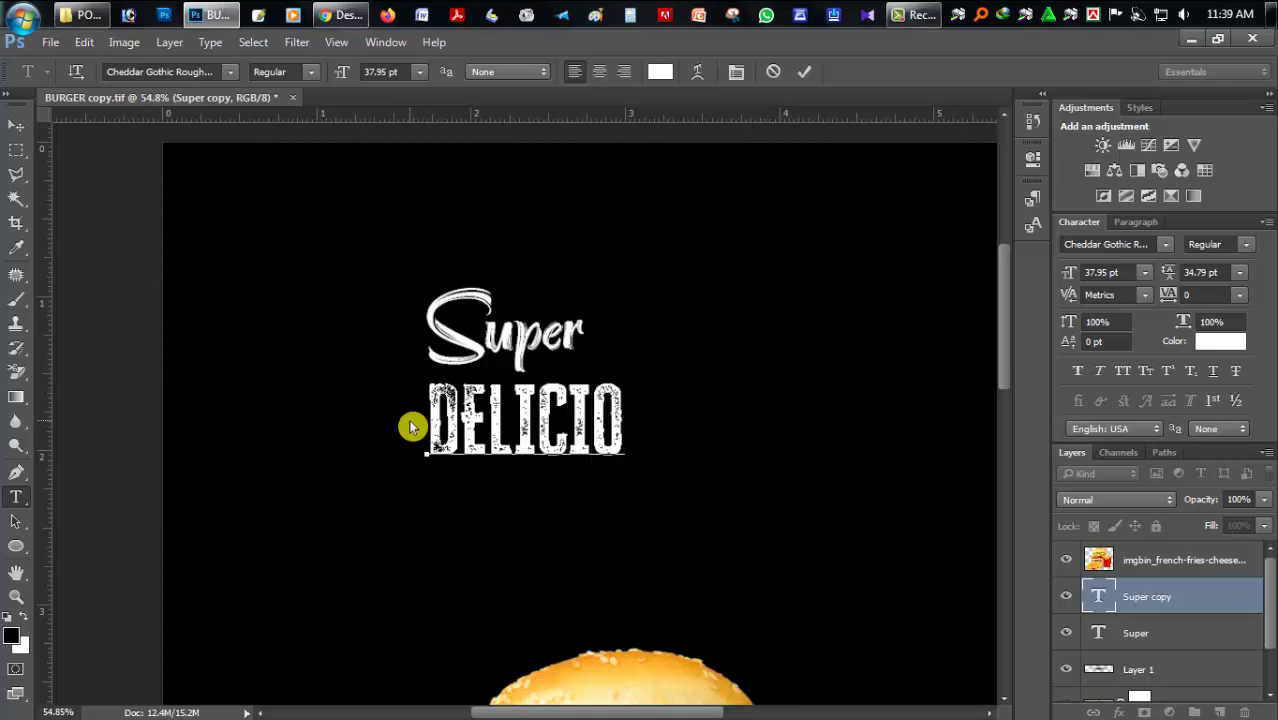
{"action": "type", "text": "US"}
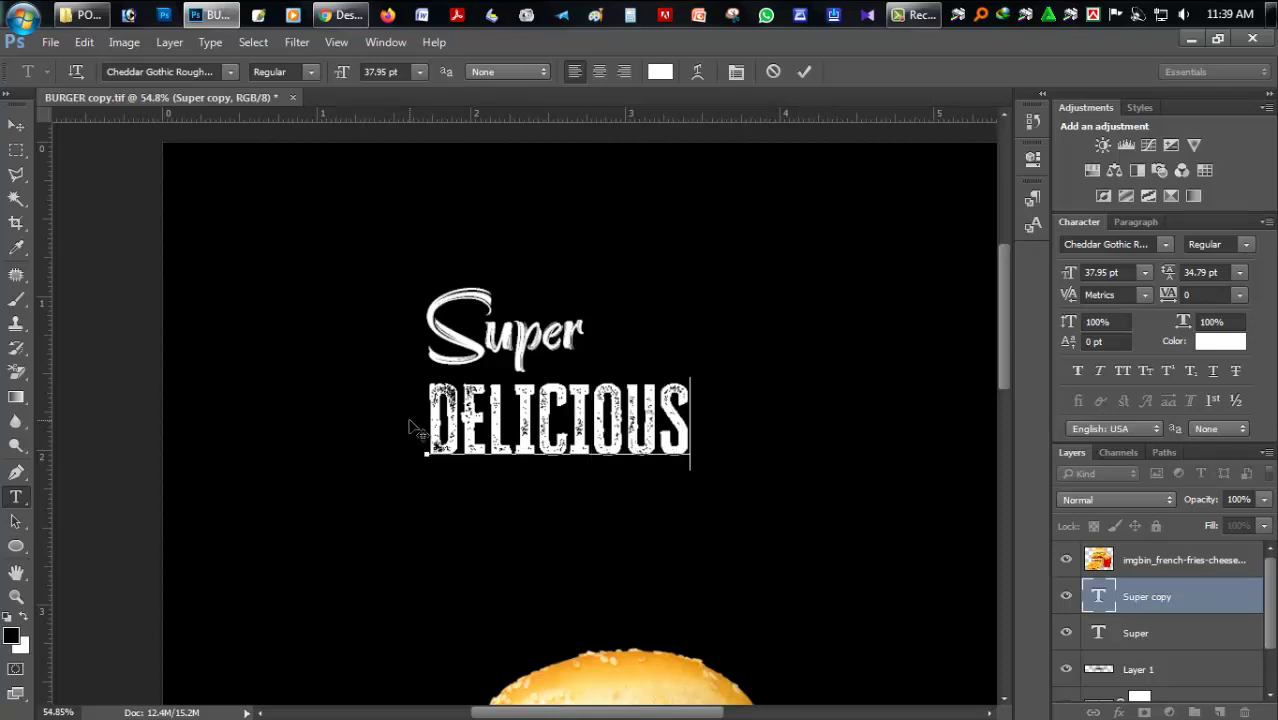
Step: Scale DELICIOUS down to about 29.55 pt and tuck it beneath the right end of Super
{"action": "left_click", "coordinate": [28, 125]}
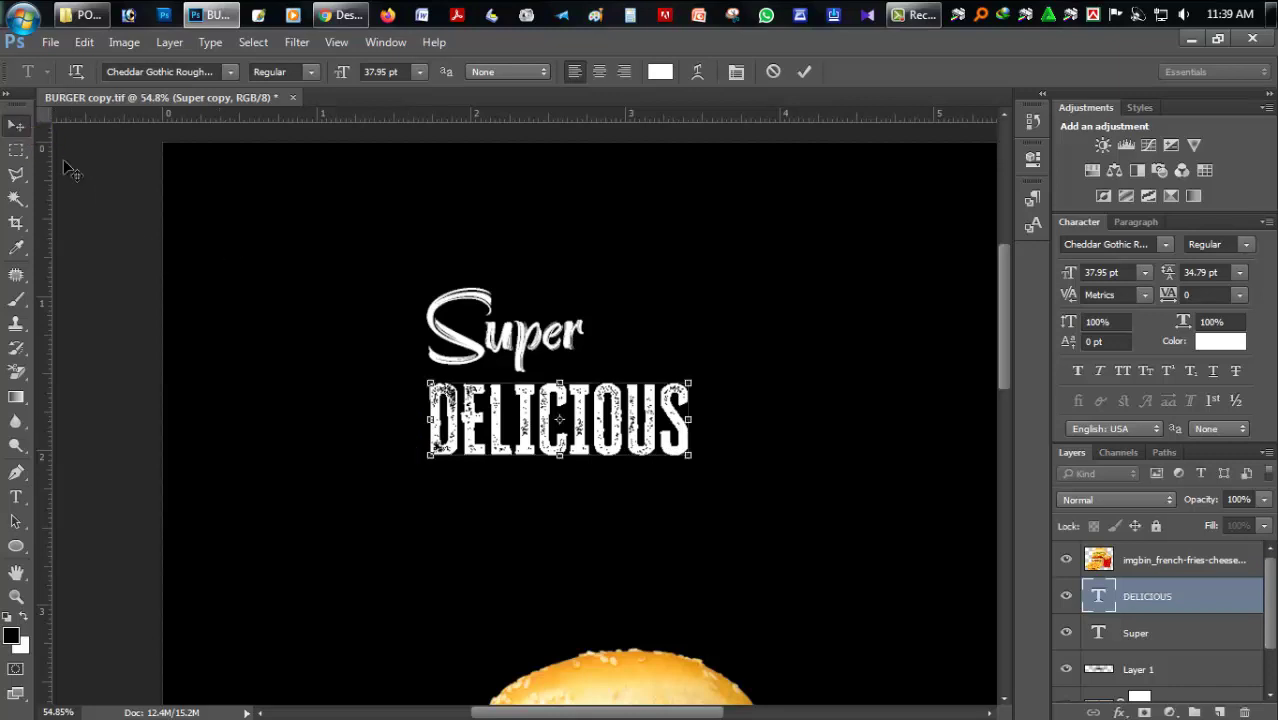
{"action": "left_click_drag", "start_coordinate": [600, 423], "coordinate": [703, 399]}
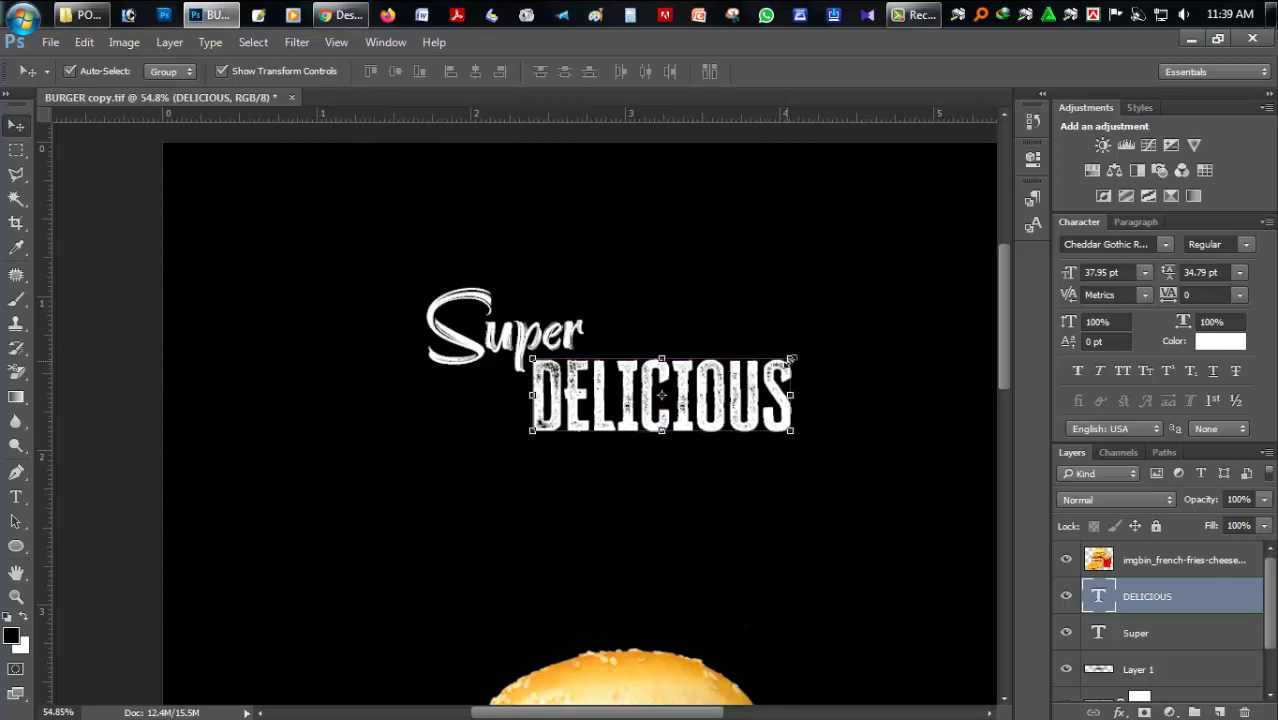
{"action": "left_click_drag", "start_coordinate": [797, 353], "coordinate": [766, 362]}
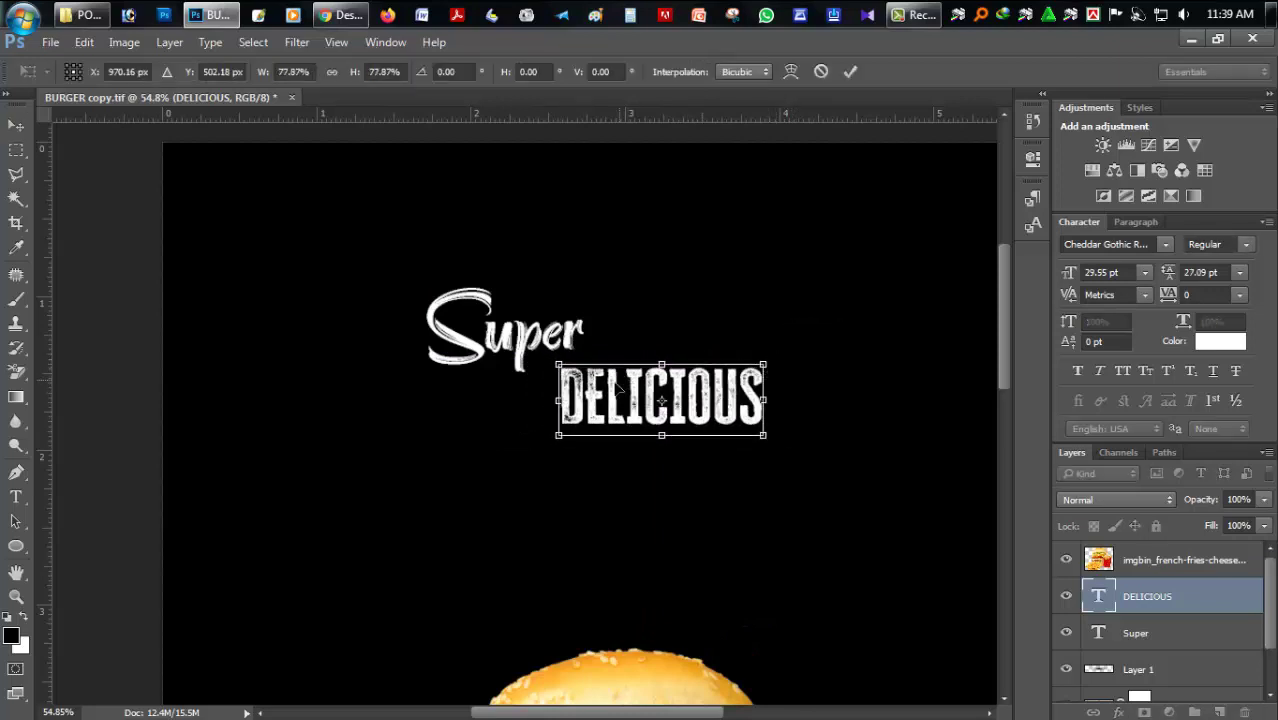
{"action": "key", "text": "Return"}
{"action": "left_click_drag", "start_coordinate": [602, 378], "coordinate": [581, 373]}
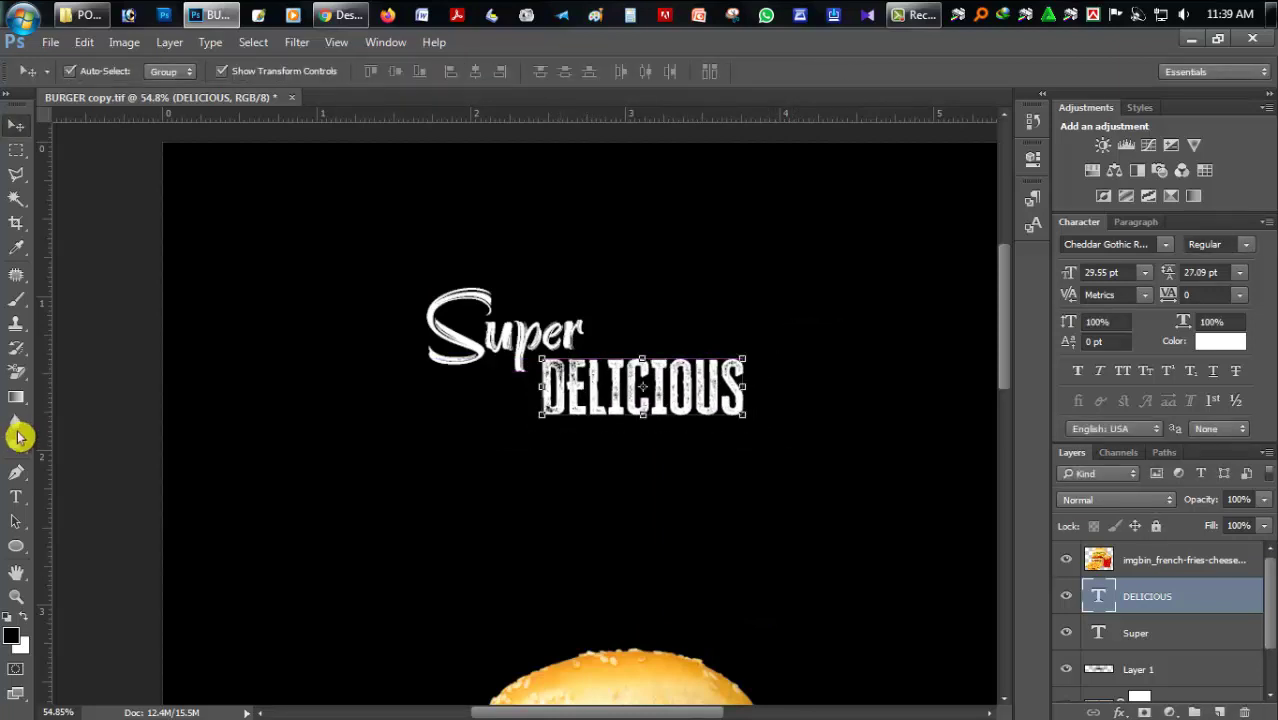
{"action": "left_click", "coordinate": [16, 497]}
{"action": "scroll", "coordinate": [500, 450], "scroll_direction": "down", "scroll_amount": 1}
Step: Colour the DELICIOUS text orange, #ff9900
{"action": "left_click", "coordinate": [642, 348]}
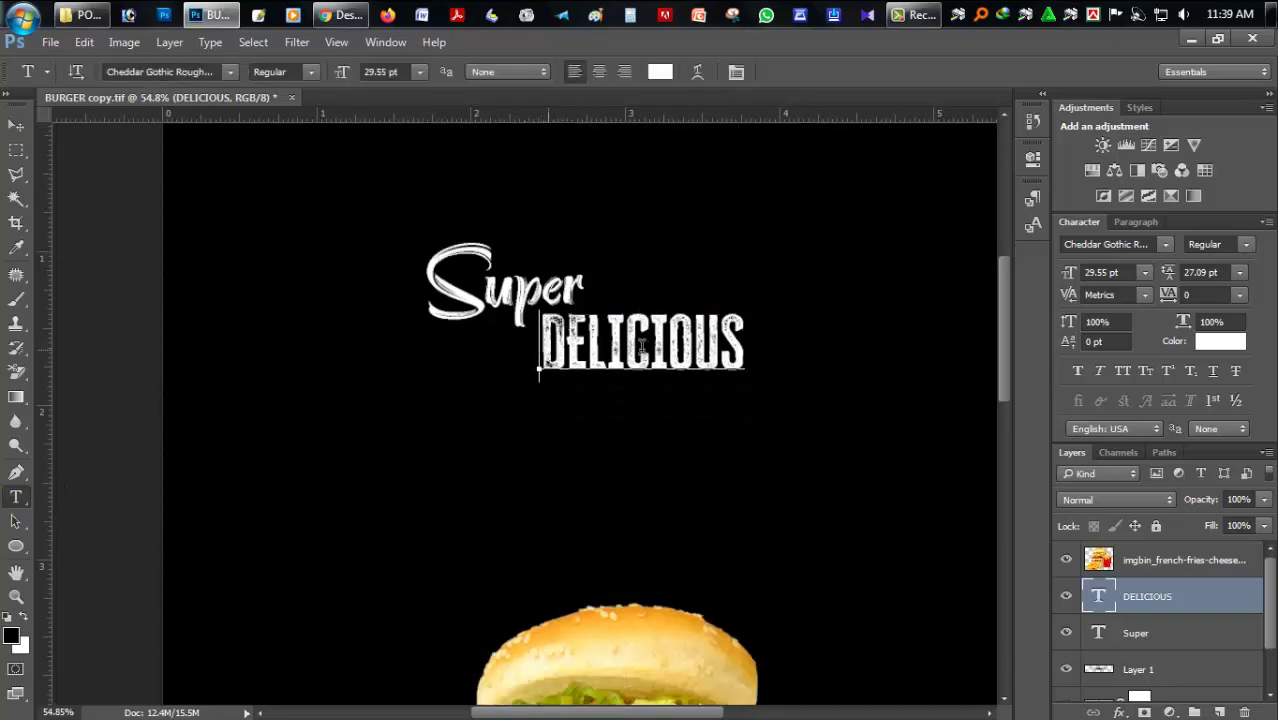
{"action": "double_click", "coordinate": [642, 348]}
{"action": "left_click_drag", "start_coordinate": [931, 410], "coordinate": [1052, 342]}
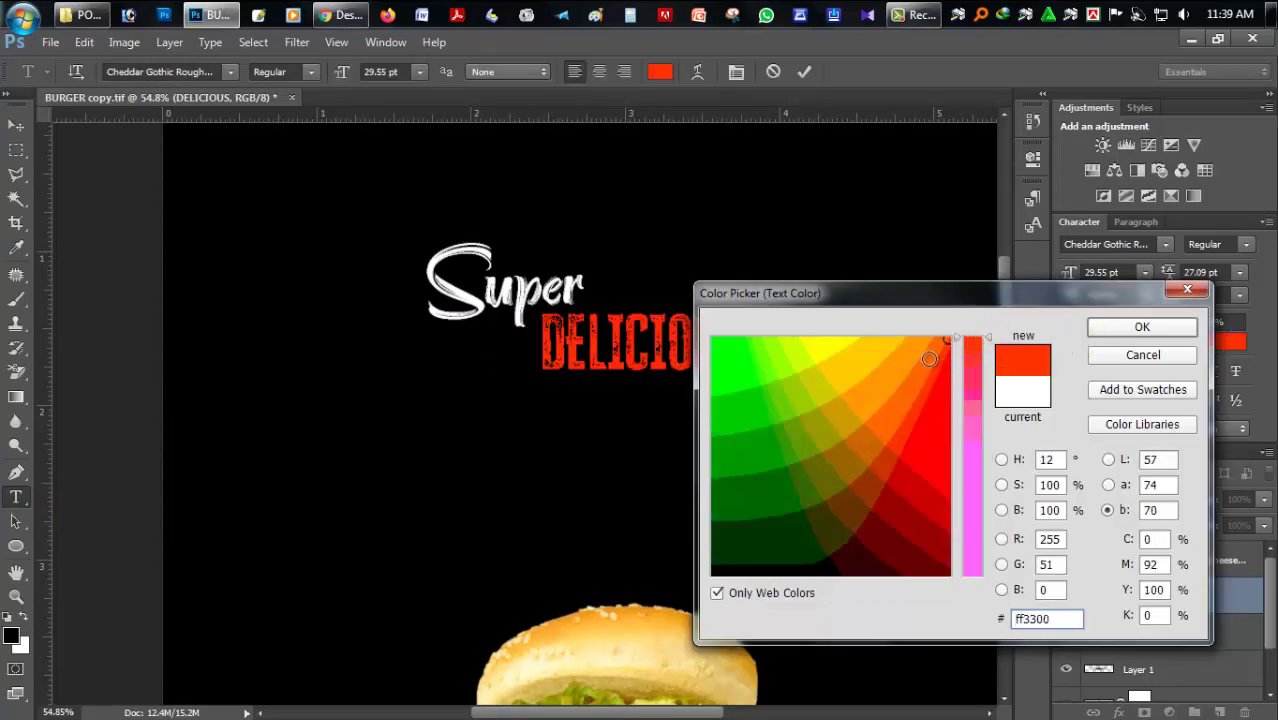
{"action": "left_click_drag", "start_coordinate": [918, 353], "coordinate": [930, 340]}
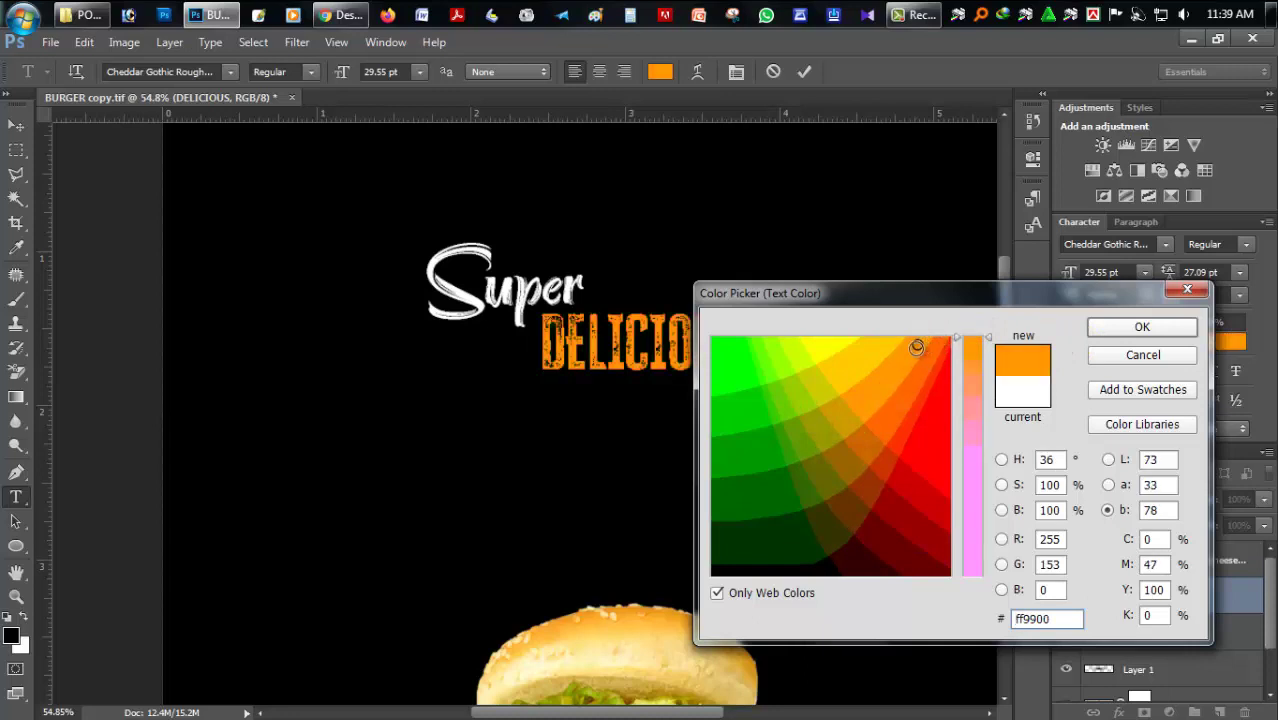
{"action": "left_click", "coordinate": [893, 419]}
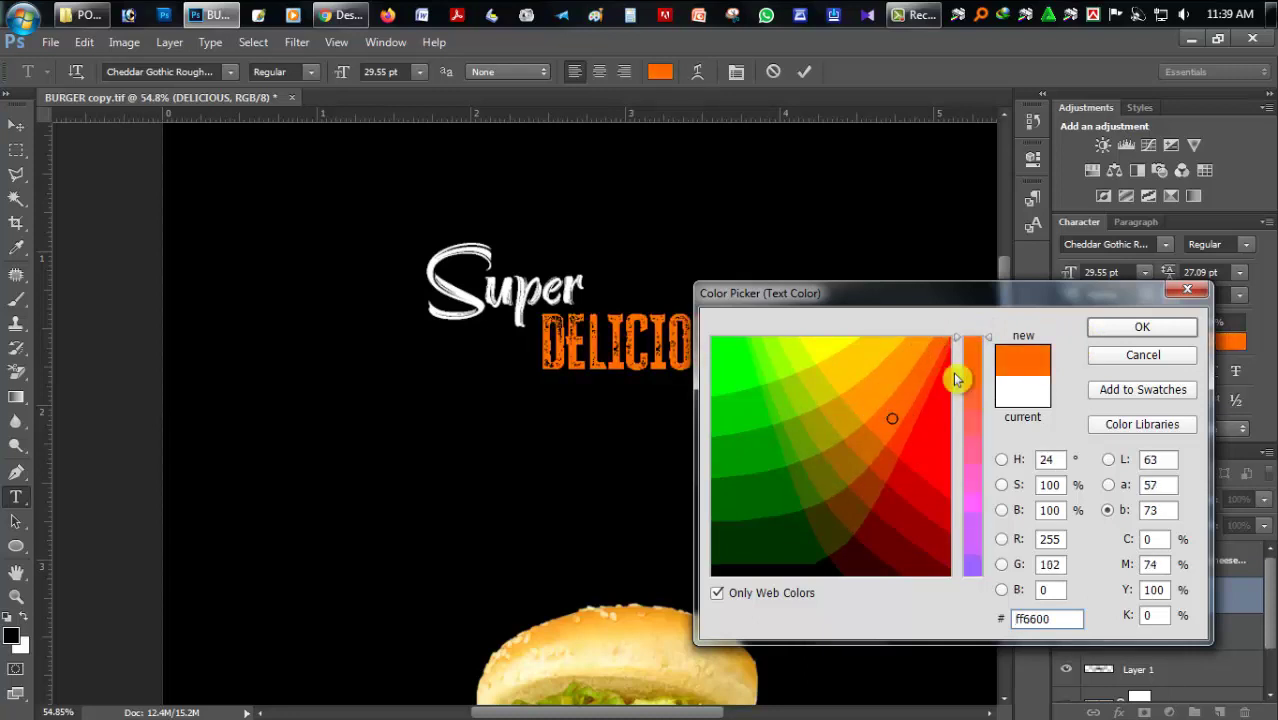
{"action": "left_click", "coordinate": [921, 338]}
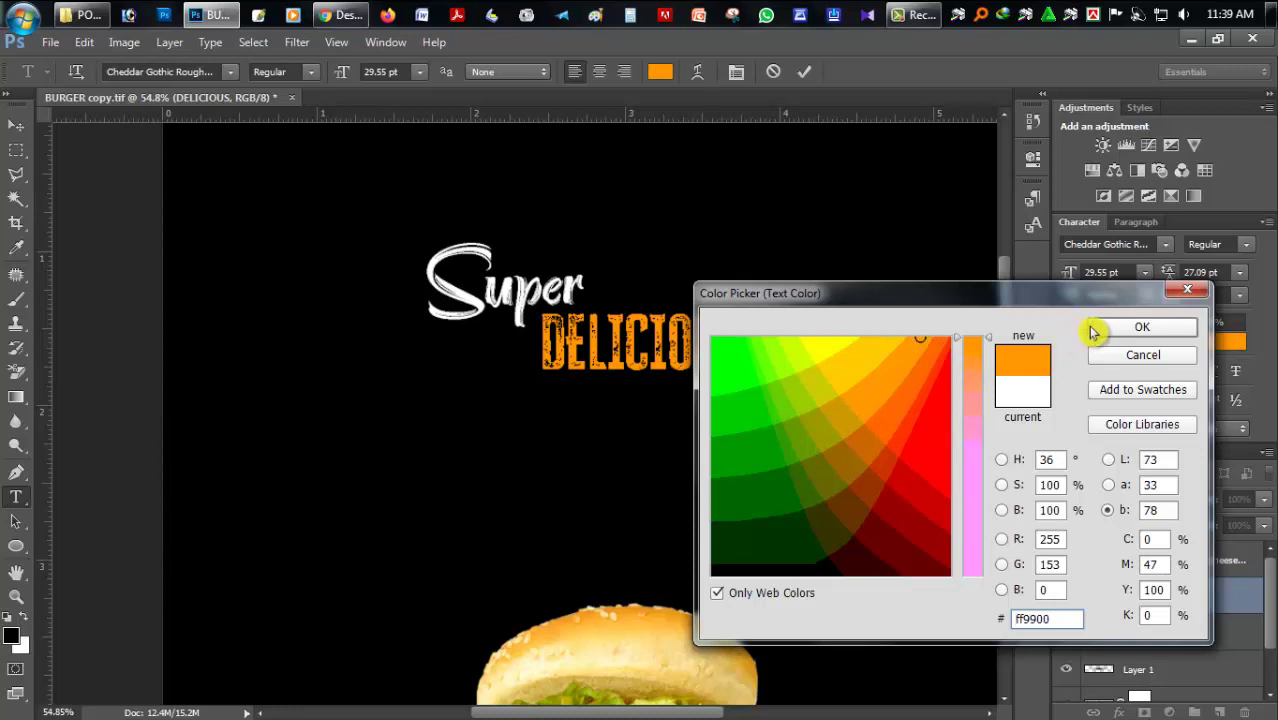
{"action": "left_click", "coordinate": [1122, 338]}
{"action": "left_click", "coordinate": [461, 340]}
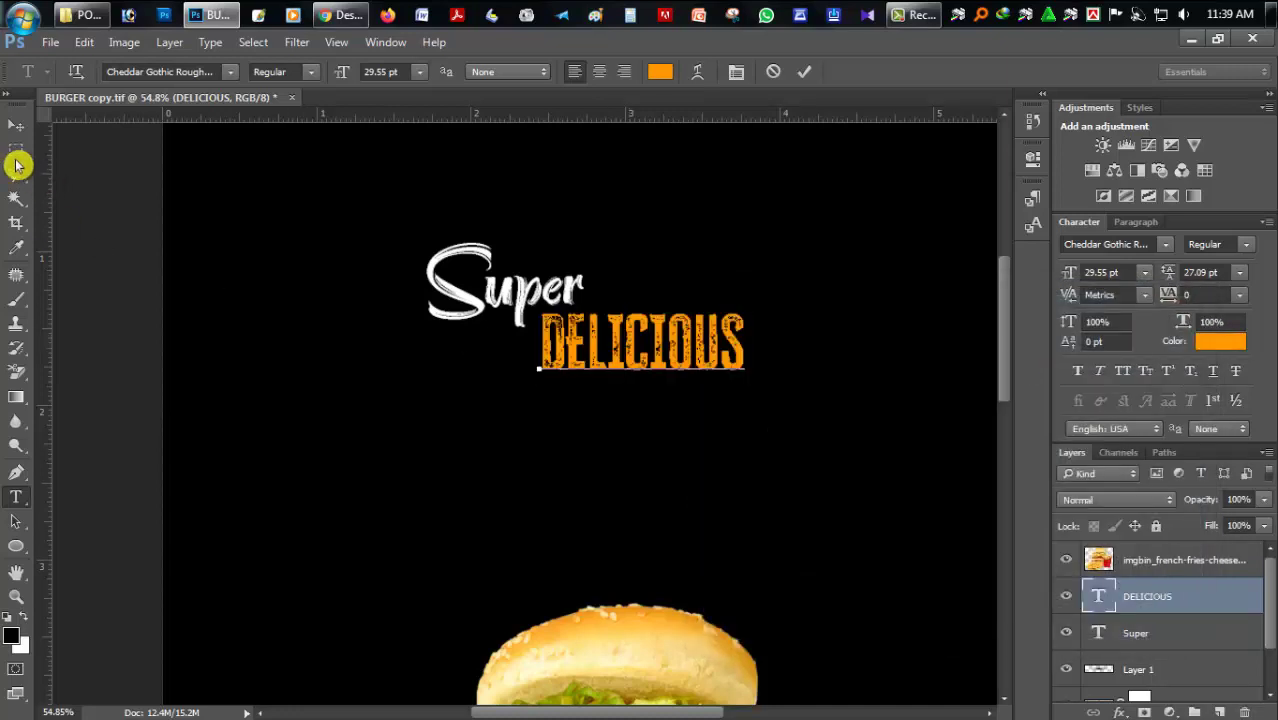
Step: Duplicate the Super title just below the heading
{"action": "left_click", "coordinate": [16, 125]}
{"action": "left_click", "coordinate": [500, 300]}
{"action": "left_click_drag", "start_coordinate": [500, 300], "coordinate": [495, 440]}
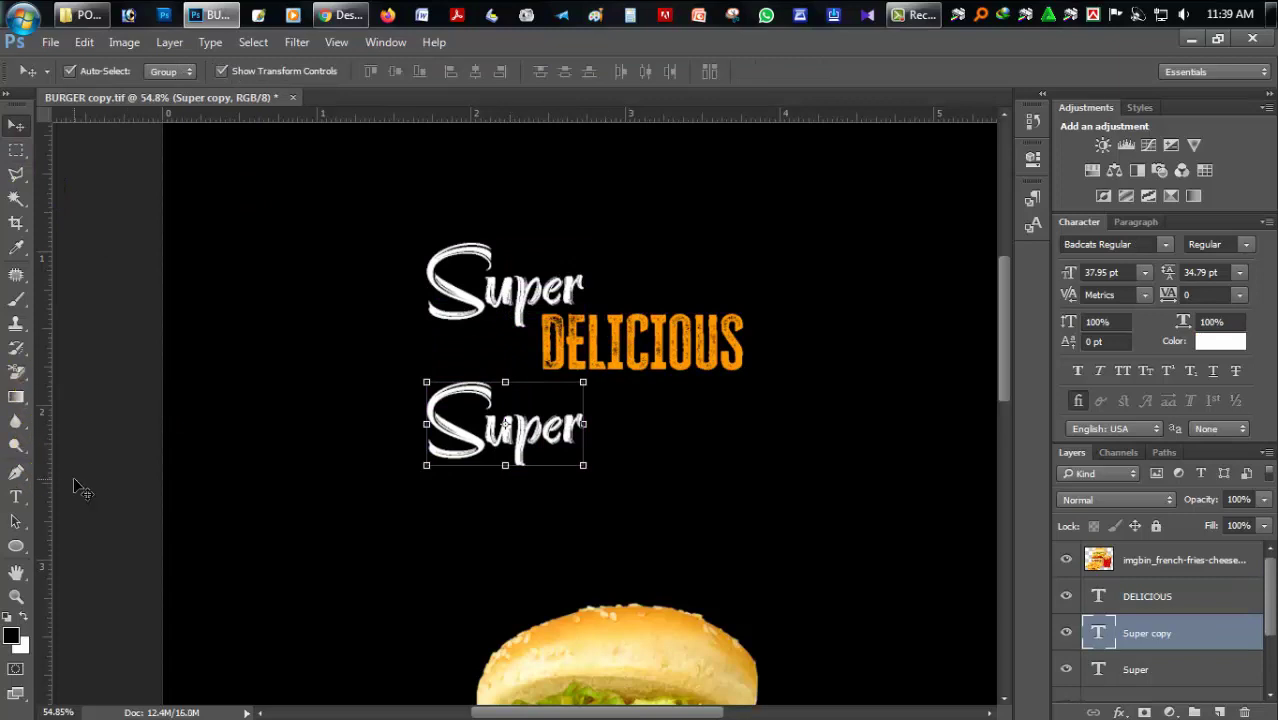
Step: Replace the duplicated Super text with 'Burgers'
{"action": "left_click", "coordinate": [310, 437]}
{"action": "left_click", "coordinate": [16, 497]}
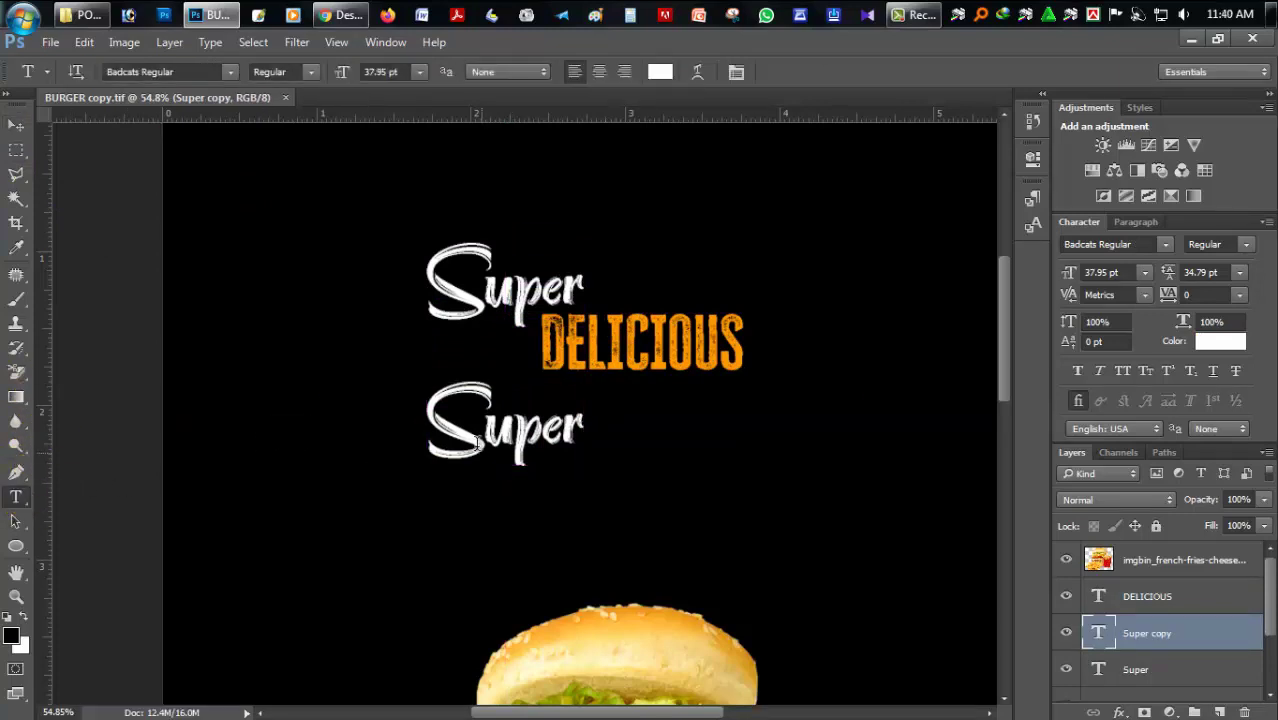
{"action": "left_click_drag", "start_coordinate": [440, 425], "coordinate": [676, 427]}
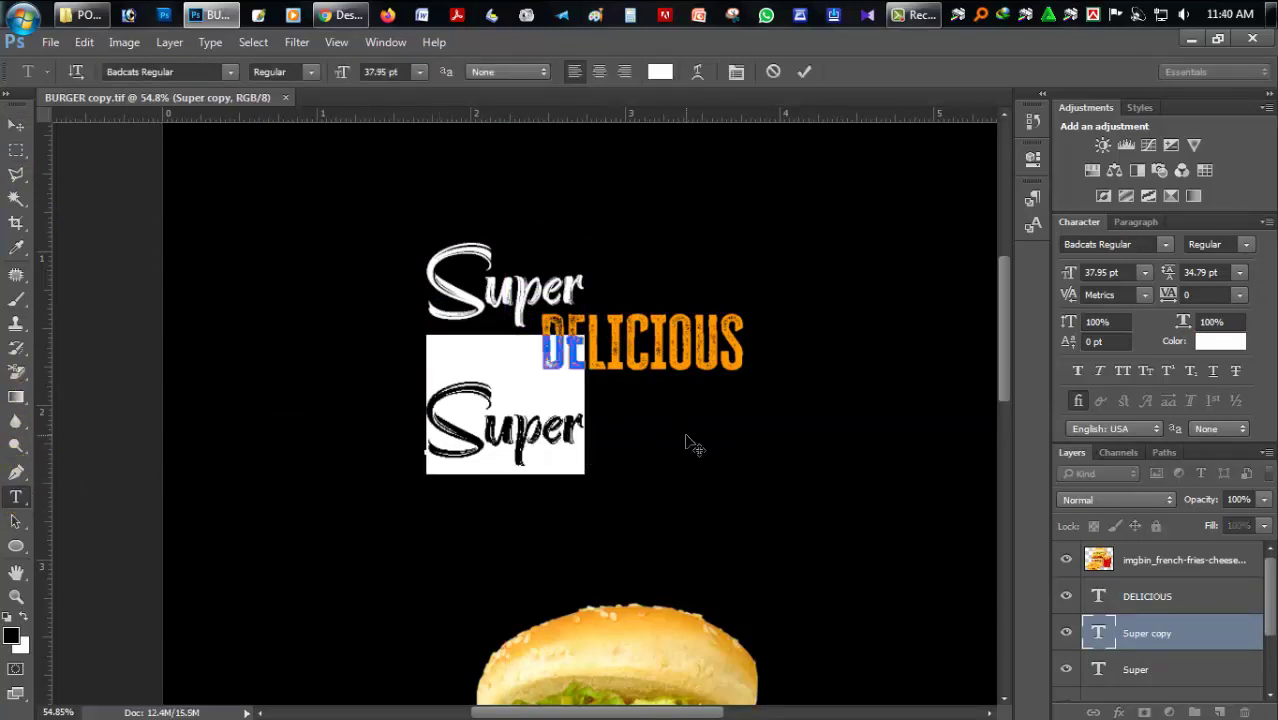
{"action": "type", "text": "B"}
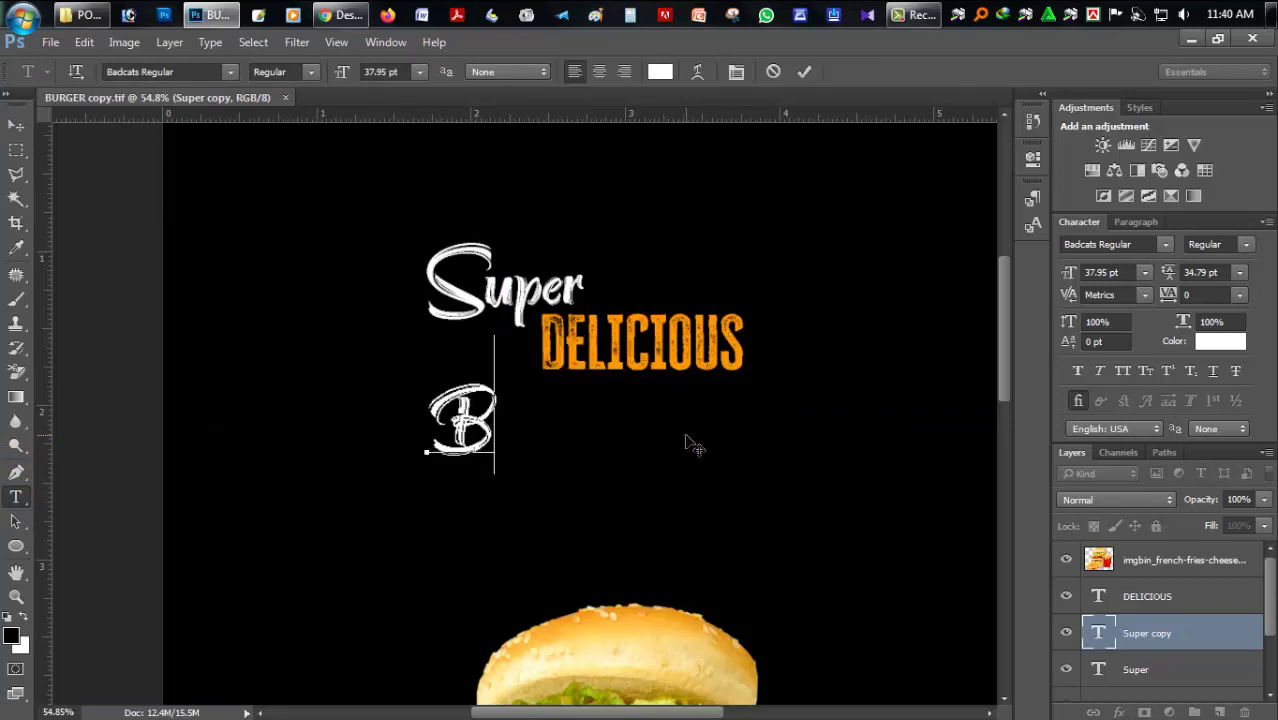
{"action": "type", "text": "ur"}
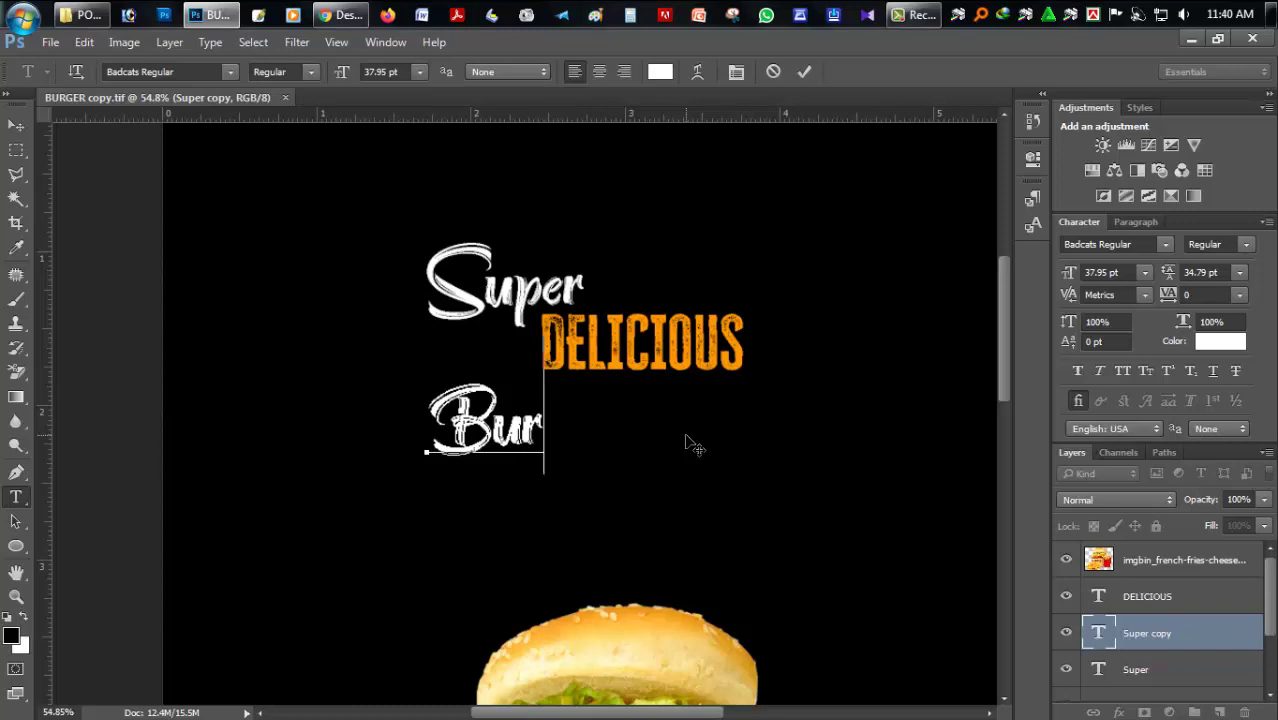
{"action": "type", "text": "ge"}
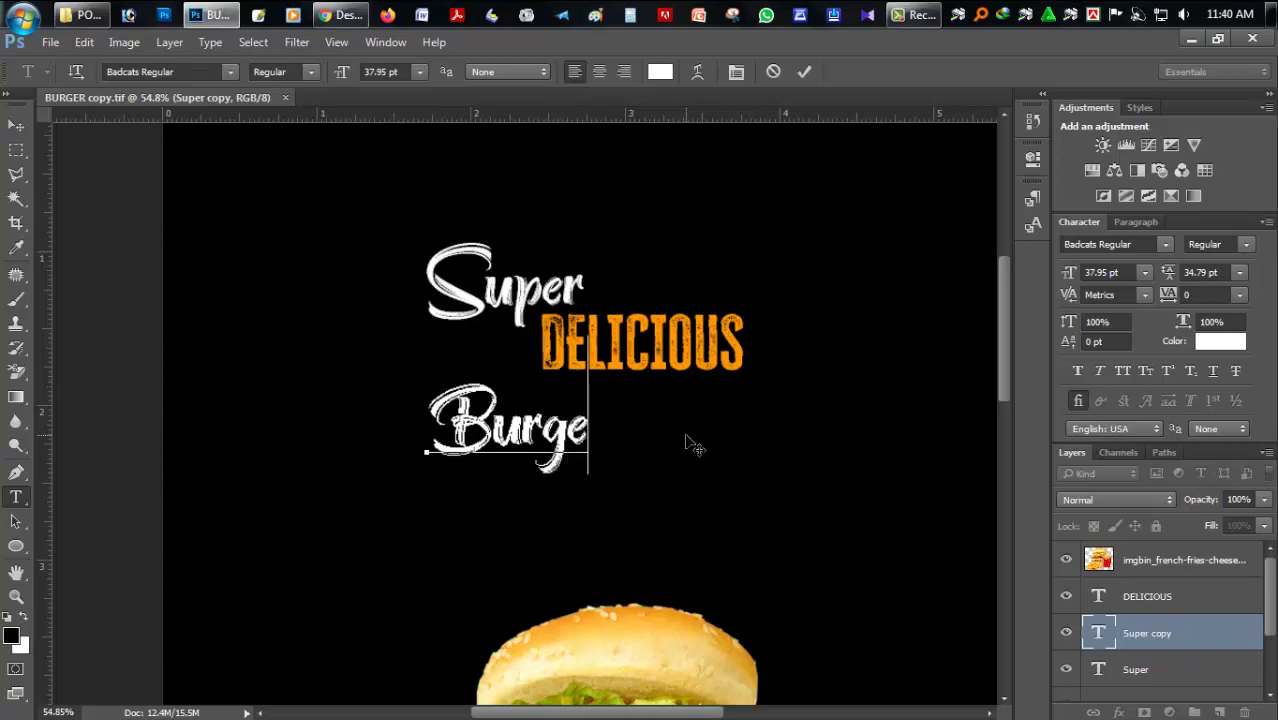
{"action": "type", "text": "rs"}
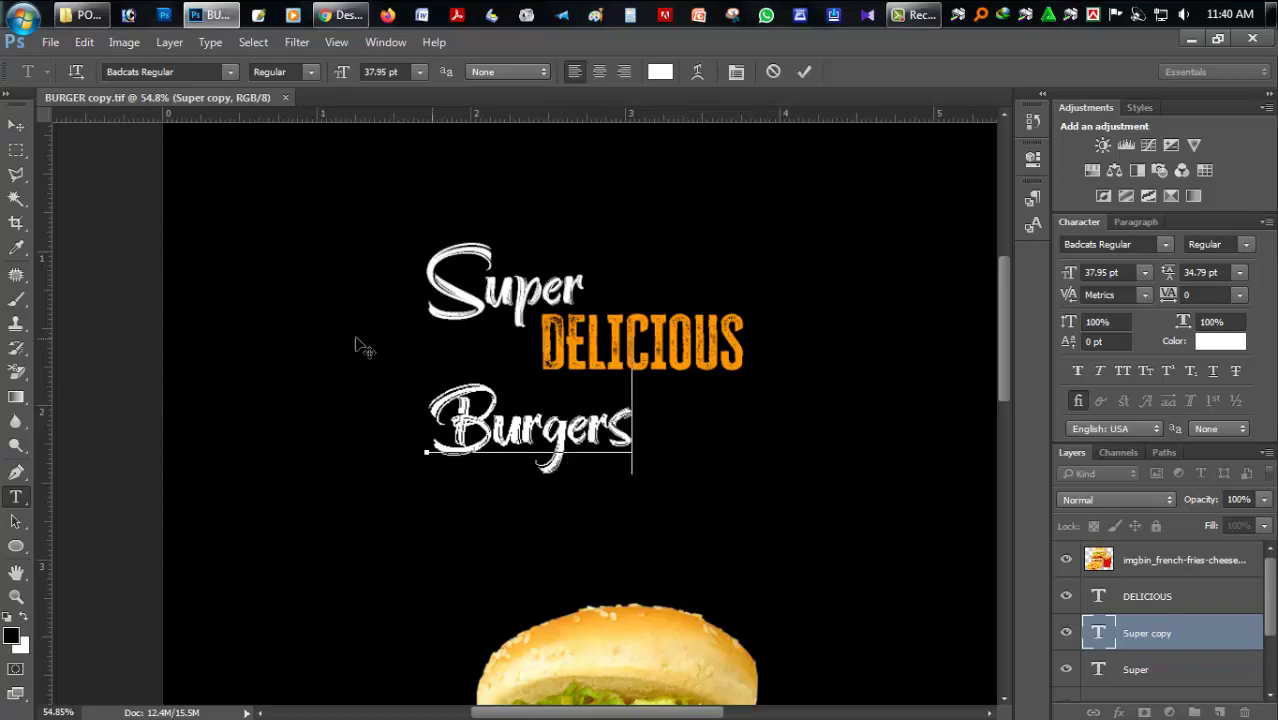
{"action": "left_click", "coordinate": [16, 126]}
Step: Enlarge Burgers, move it beneath DELICIOUS, and rescale it to match the heading width
{"action": "left_click_drag", "start_coordinate": [631, 384], "coordinate": [778, 303]}
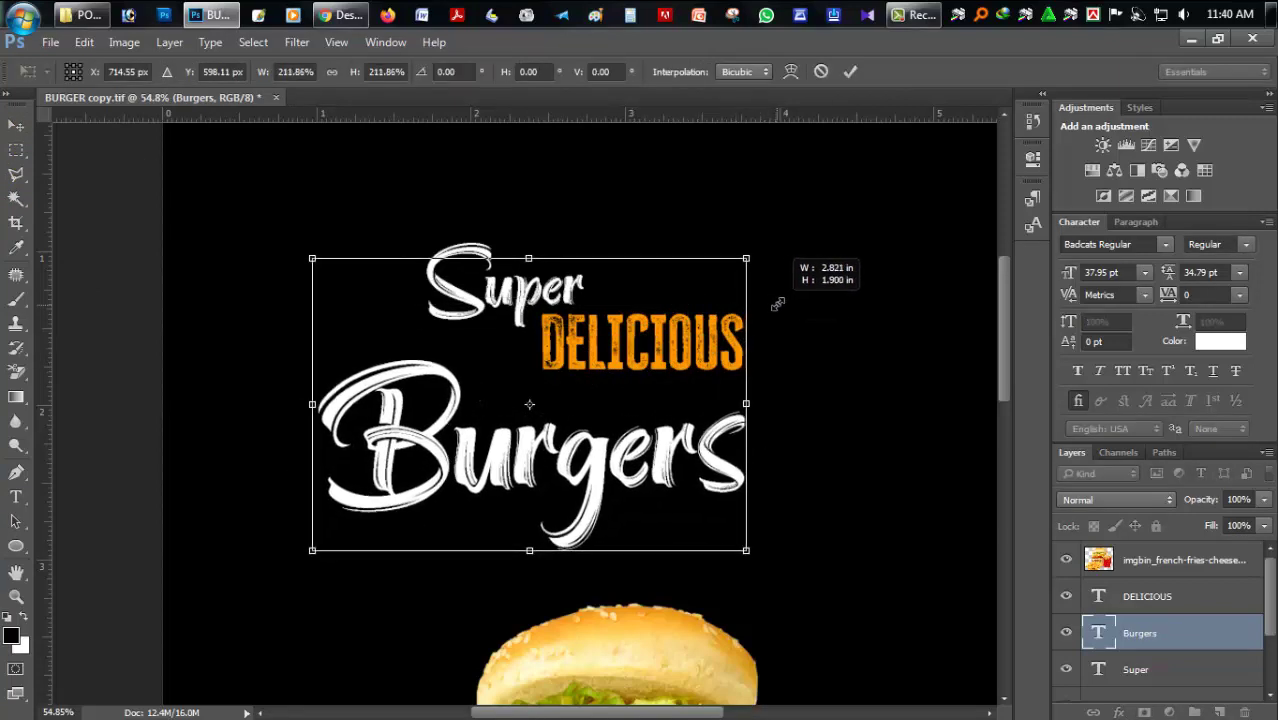
{"action": "key", "text": "Return"}
{"action": "mouse_move", "coordinate": [579, 467]}
{"action": "left_mouse_down"}
{"action": "mouse_move", "coordinate": [592, 424]}
{"action": "mouse_move", "coordinate": [614, 436]}
{"action": "left_mouse_up"}
{"action": "mouse_move", "coordinate": [786, 327]}
{"action": "left_mouse_down"}
{"action": "mouse_move", "coordinate": [796, 246]}
{"action": "mouse_move", "coordinate": [746, 246]}
{"action": "left_mouse_up"}
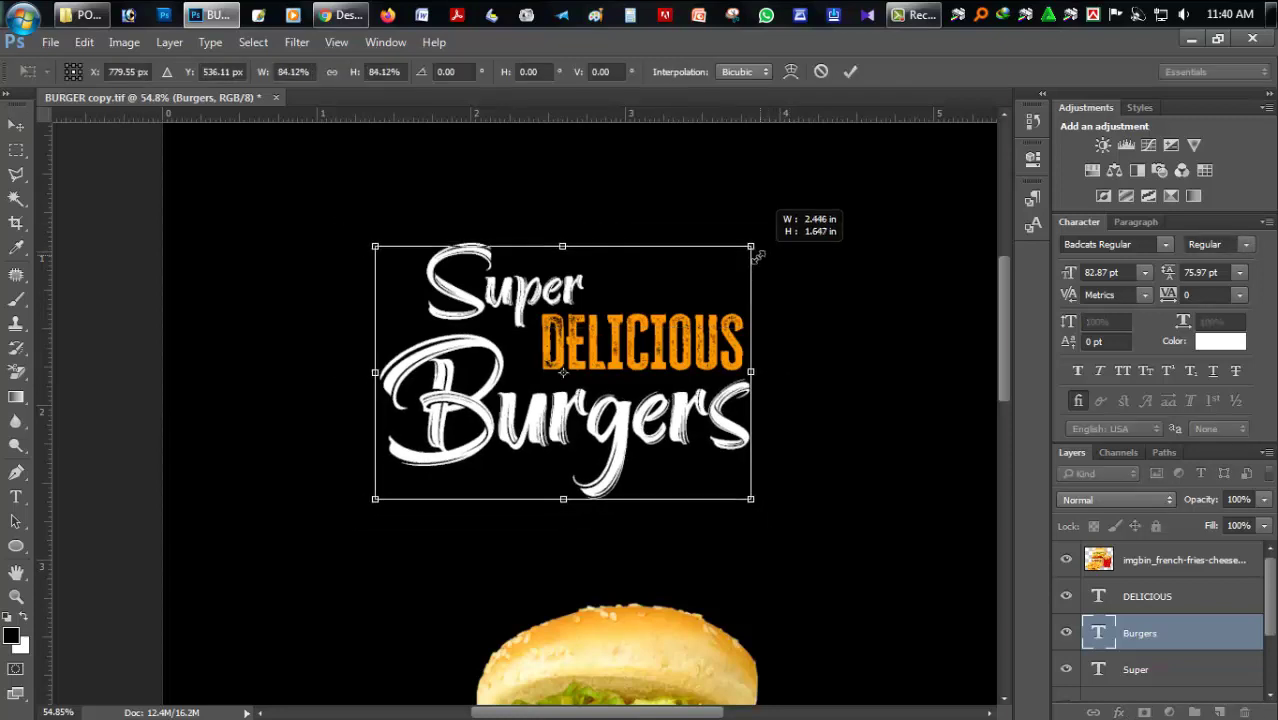
{"action": "left_click_drag", "start_coordinate": [638, 424], "coordinate": [658, 378]}
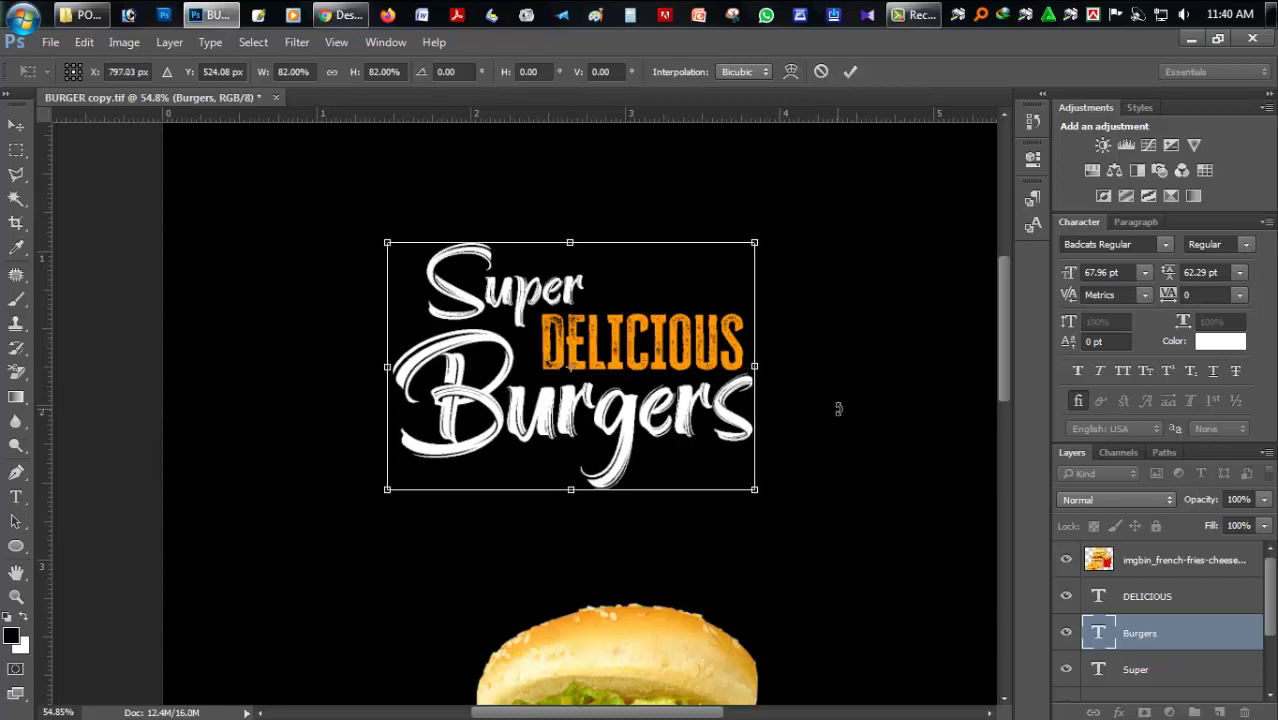
{"action": "key", "text": "Return"}
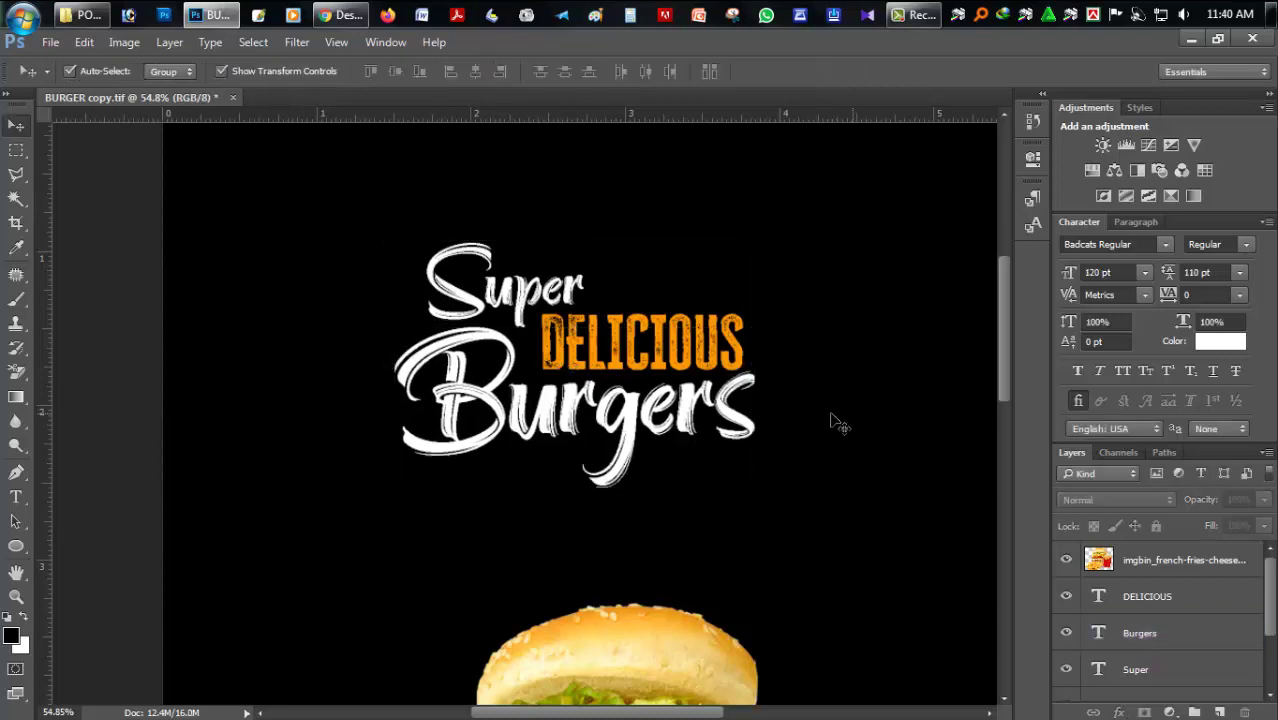
Step: Nudge the Burgers title text a few pixels to the right
{"action": "double_click", "coordinate": [16, 571]}
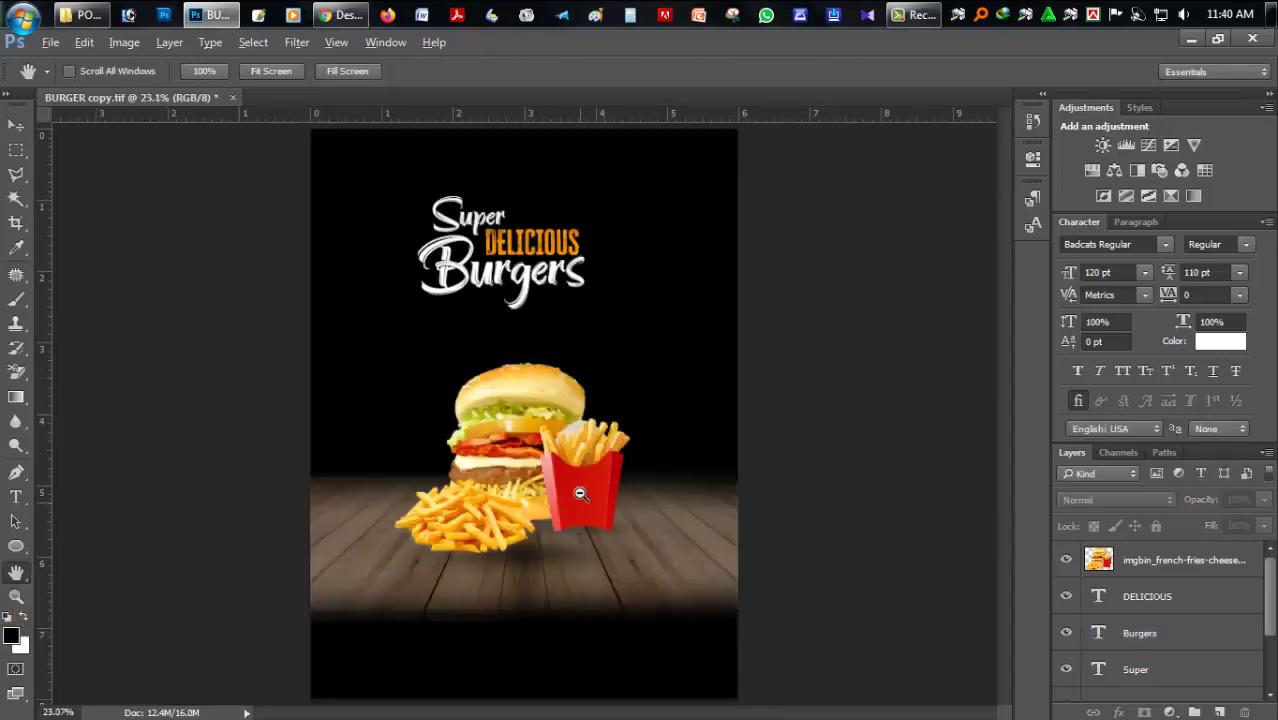
{"action": "scroll", "coordinate": [580, 493], "scroll_direction": "up", "scroll_amount": 5}
{"action": "scroll", "coordinate": [456, 366], "scroll_direction": "up", "scroll_amount": 3}
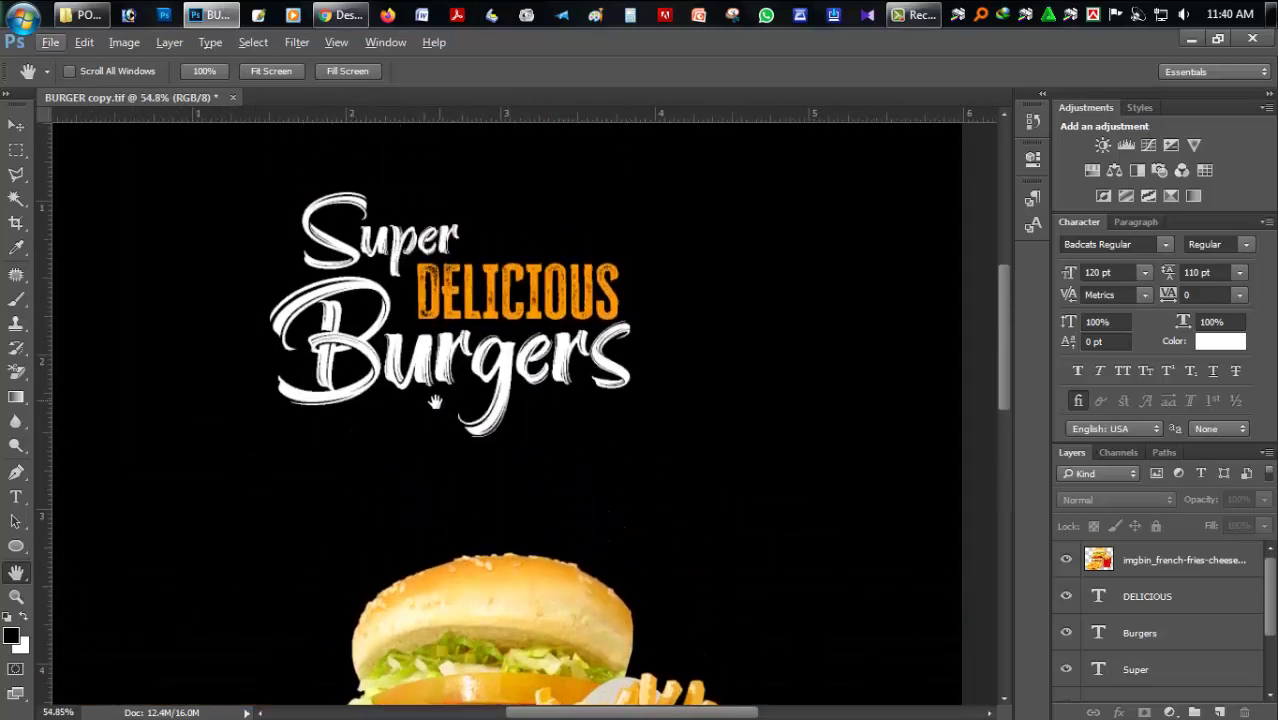
{"action": "scroll", "coordinate": [436, 402], "scroll_direction": "up", "scroll_amount": 3}
{"action": "left_click", "coordinate": [16, 125]}
{"action": "left_click", "coordinate": [495, 465]}
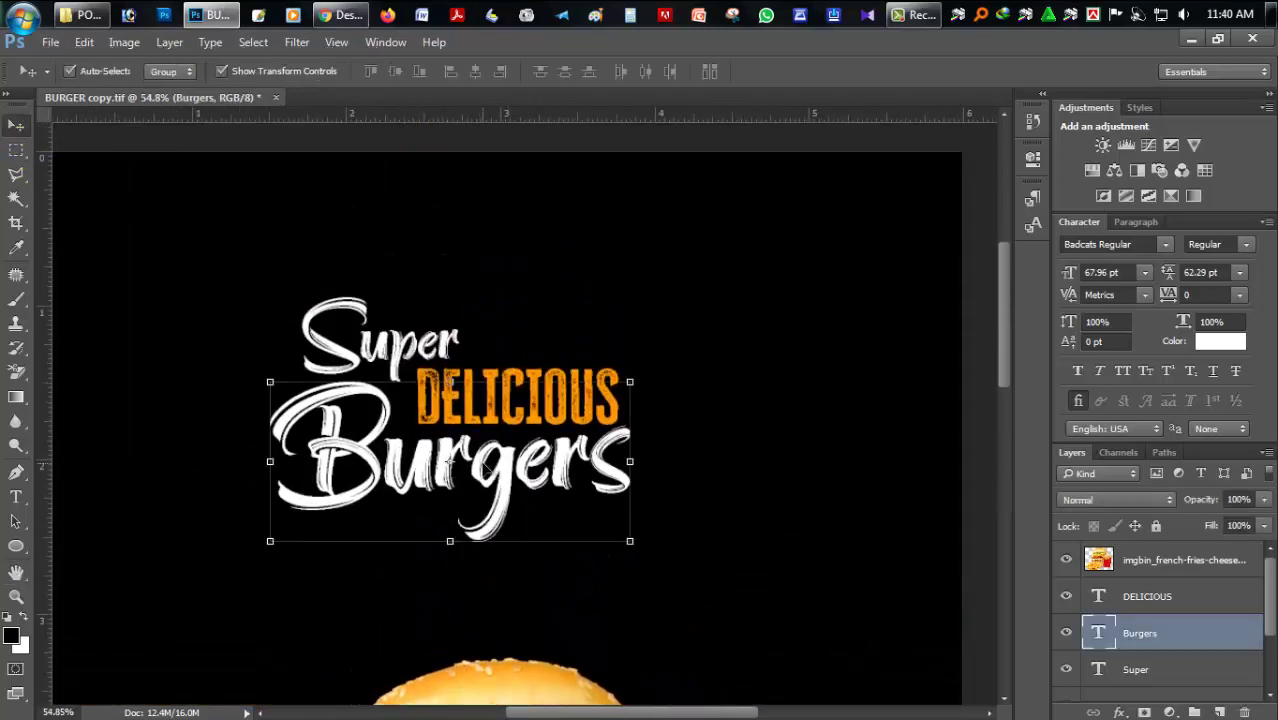
{"action": "left_click_drag", "start_coordinate": [497, 470], "coordinate": [506, 470]}
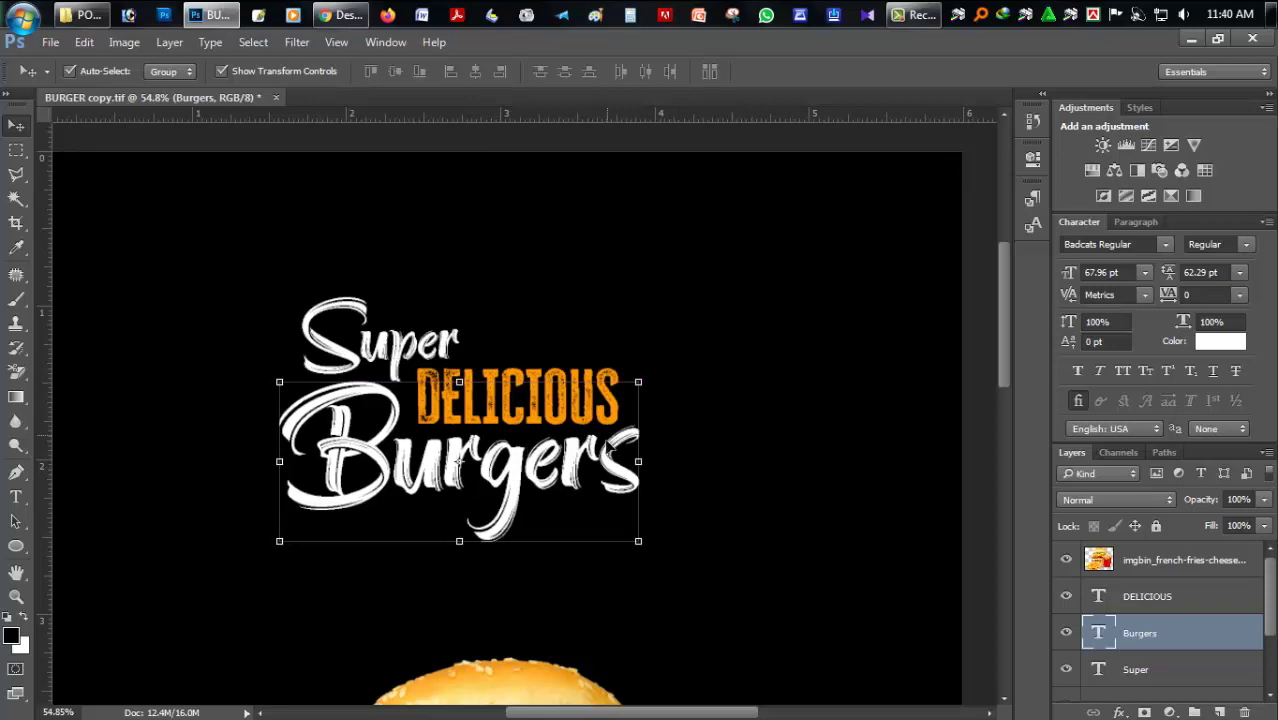
Step: Scale the Super text down to about 68% so it sits atop DELICIOUS
{"action": "double_click", "coordinate": [16, 571]}
{"action": "scroll", "coordinate": [428, 214], "scroll_direction": "down", "scroll_amount": 1}
{"action": "scroll", "coordinate": [466, 311], "scroll_direction": "up", "scroll_amount": 4}
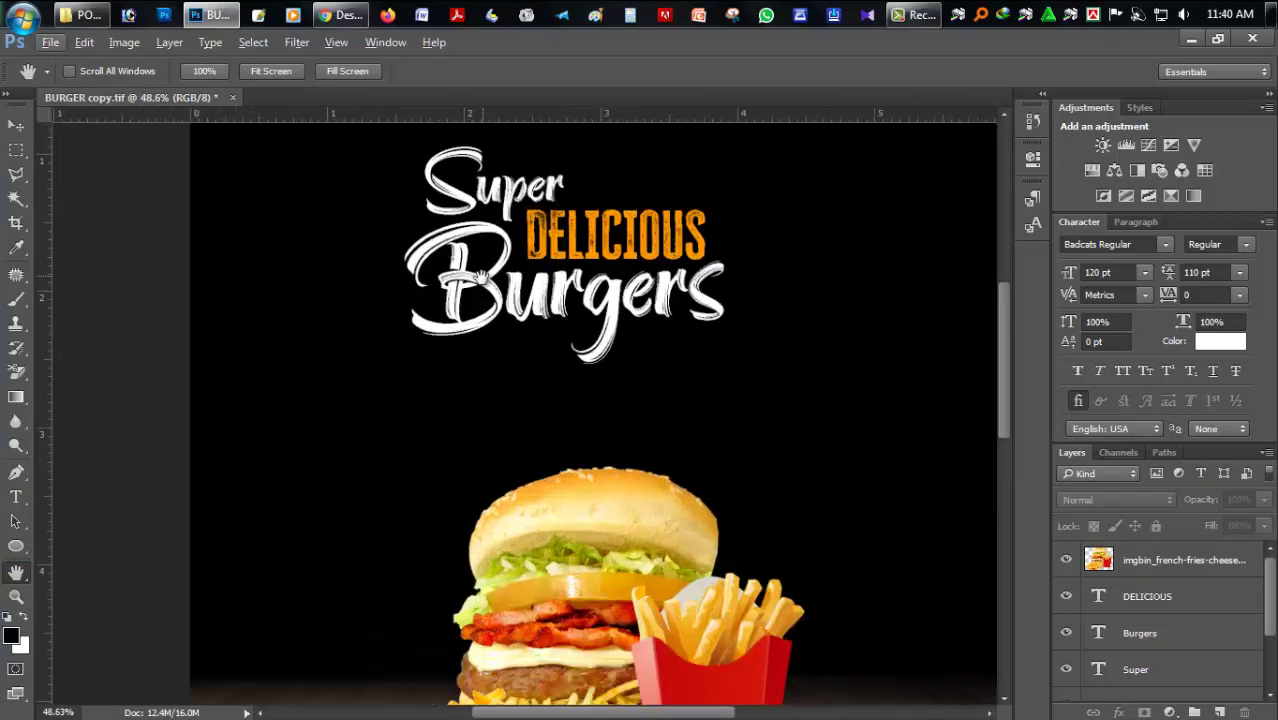
{"action": "left_click", "coordinate": [16, 125]}
{"action": "scroll", "coordinate": [610, 308], "scroll_direction": "up", "scroll_amount": 3}
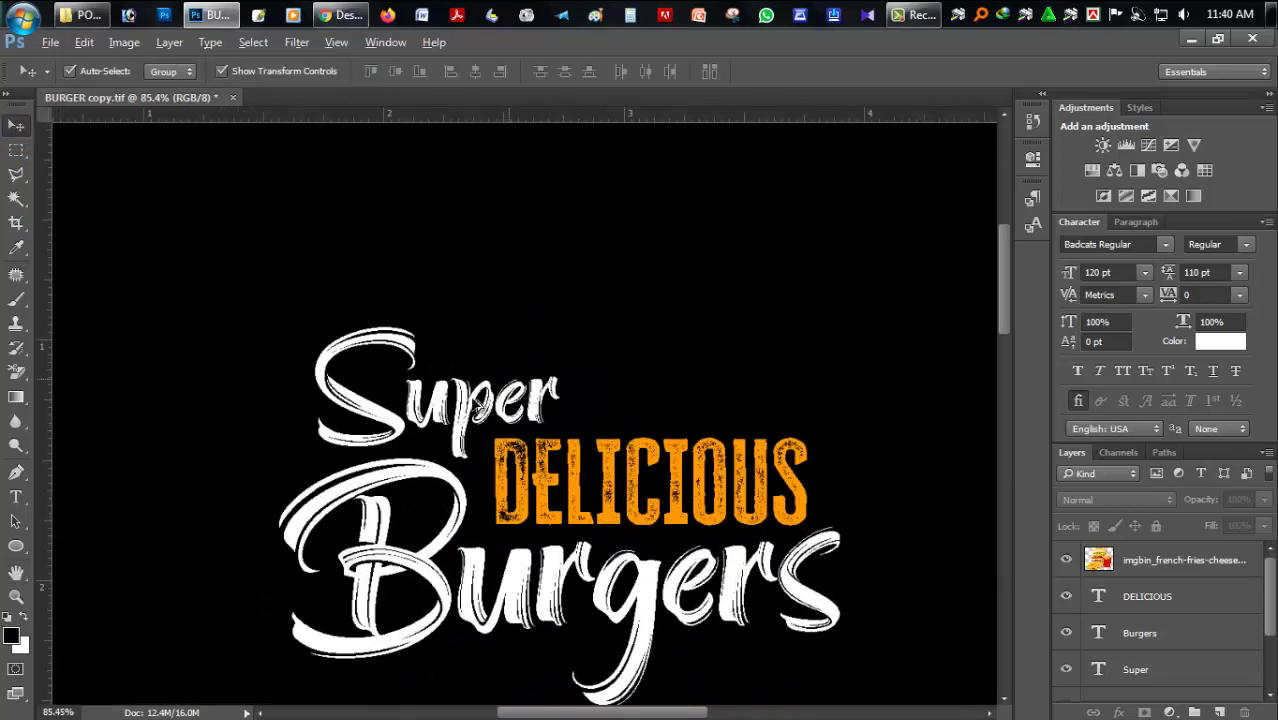
{"action": "left_click", "coordinate": [456, 415]}
{"action": "mouse_move", "coordinate": [565, 328]}
{"action": "left_mouse_down"}
{"action": "mouse_move", "coordinate": [561, 256]}
{"action": "mouse_move", "coordinate": [515, 289]}
{"action": "left_mouse_up"}
{"action": "mouse_move", "coordinate": [470, 345]}
{"action": "left_mouse_down"}
{"action": "mouse_move", "coordinate": [478, 357]}
{"action": "mouse_move", "coordinate": [437, 385]}
{"action": "left_mouse_up"}
{"action": "key", "text": "Return"}
{"action": "double_click", "coordinate": [16, 572]}
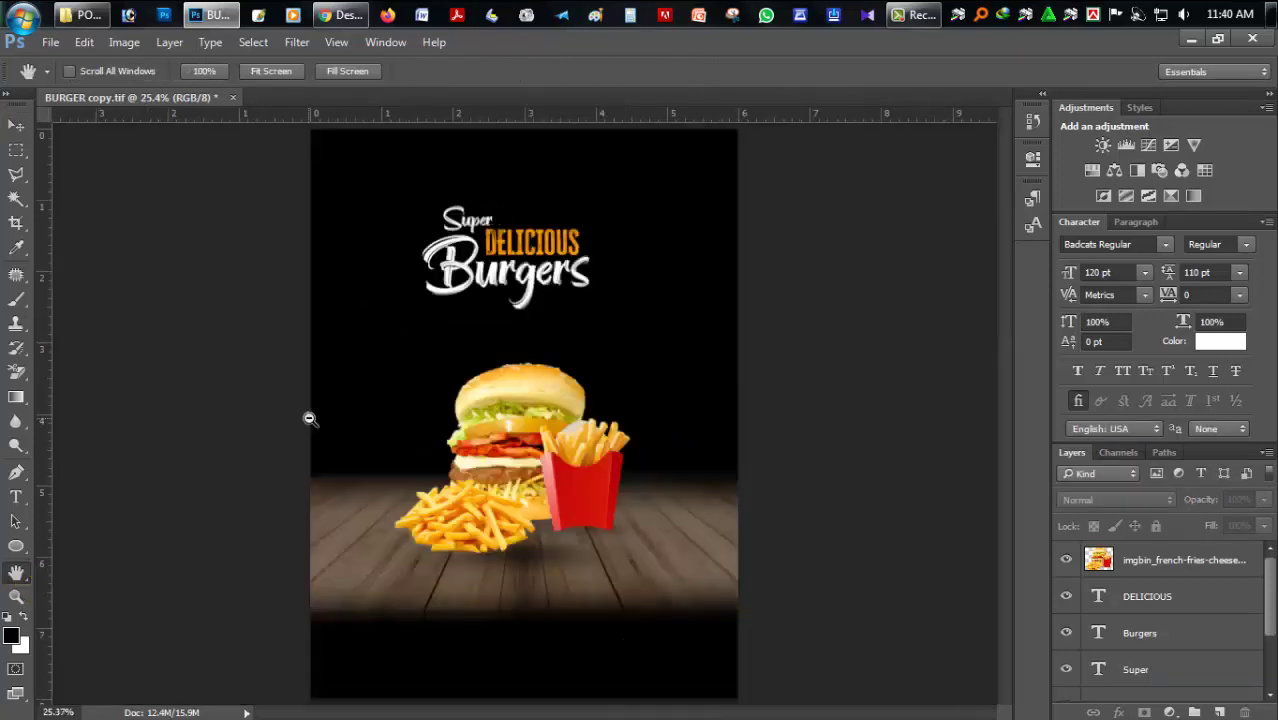
{"action": "scroll", "coordinate": [400, 440], "scroll_direction": "down", "scroll_amount": 1}
{"action": "scroll", "coordinate": [420, 437], "scroll_direction": "up", "scroll_amount": 1}
Step: Choose the 60 px textured brush preset
{"action": "scroll", "coordinate": [420, 437], "scroll_direction": "up", "scroll_amount": 3}
{"action": "key", "text": "b"}
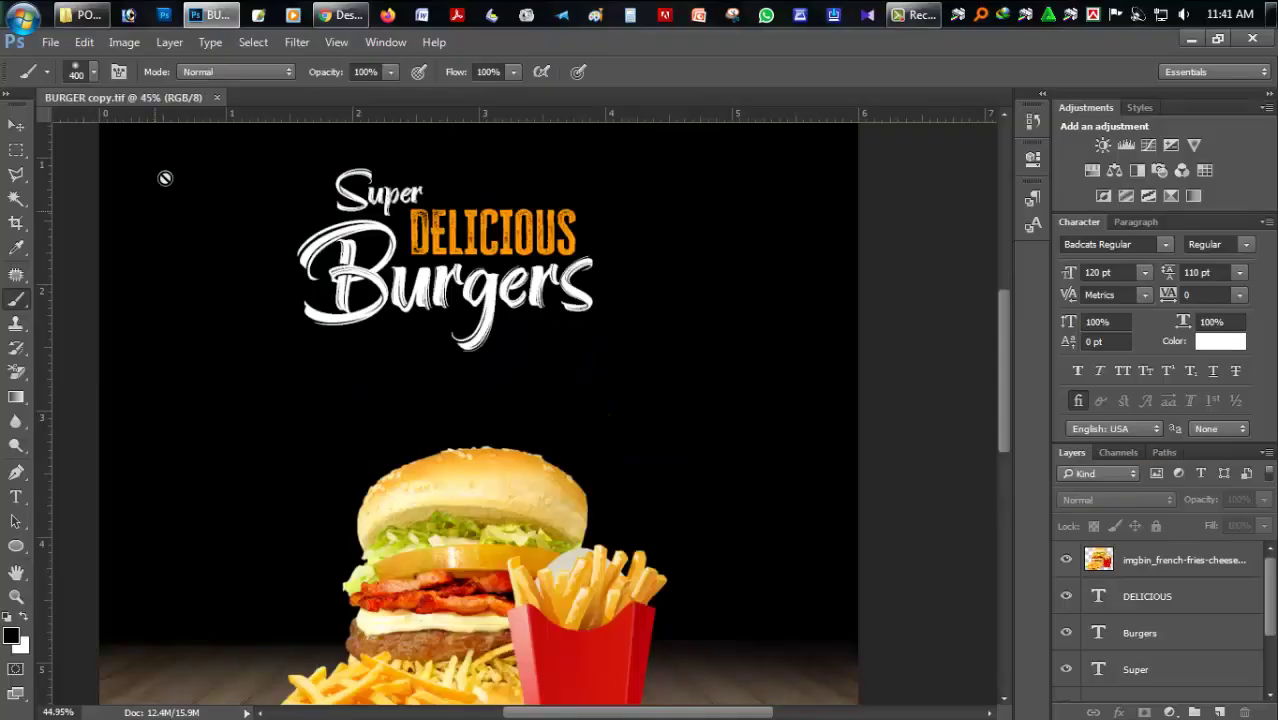
{"action": "left_click", "coordinate": [80, 71]}
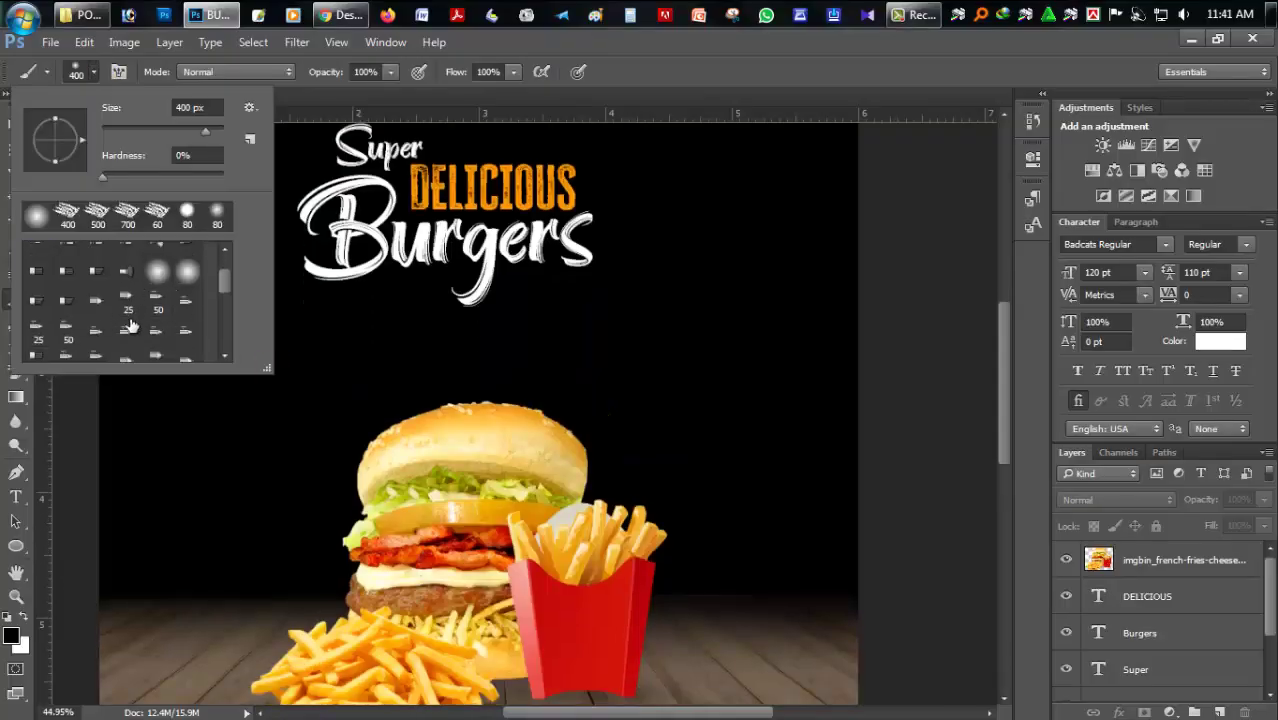
{"action": "scroll", "coordinate": [163, 333], "scroll_direction": "down", "scroll_amount": 1}
{"action": "left_click", "coordinate": [128, 344]}
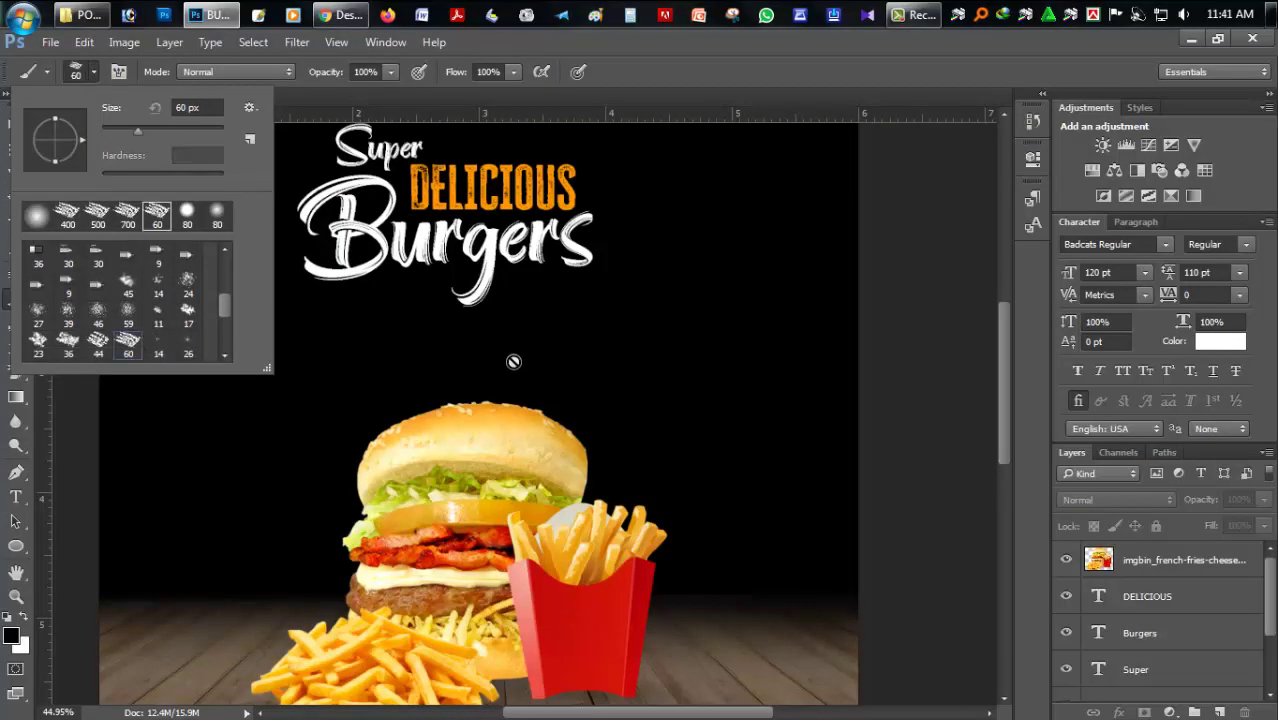
{"action": "double_click", "coordinate": [130, 342]}
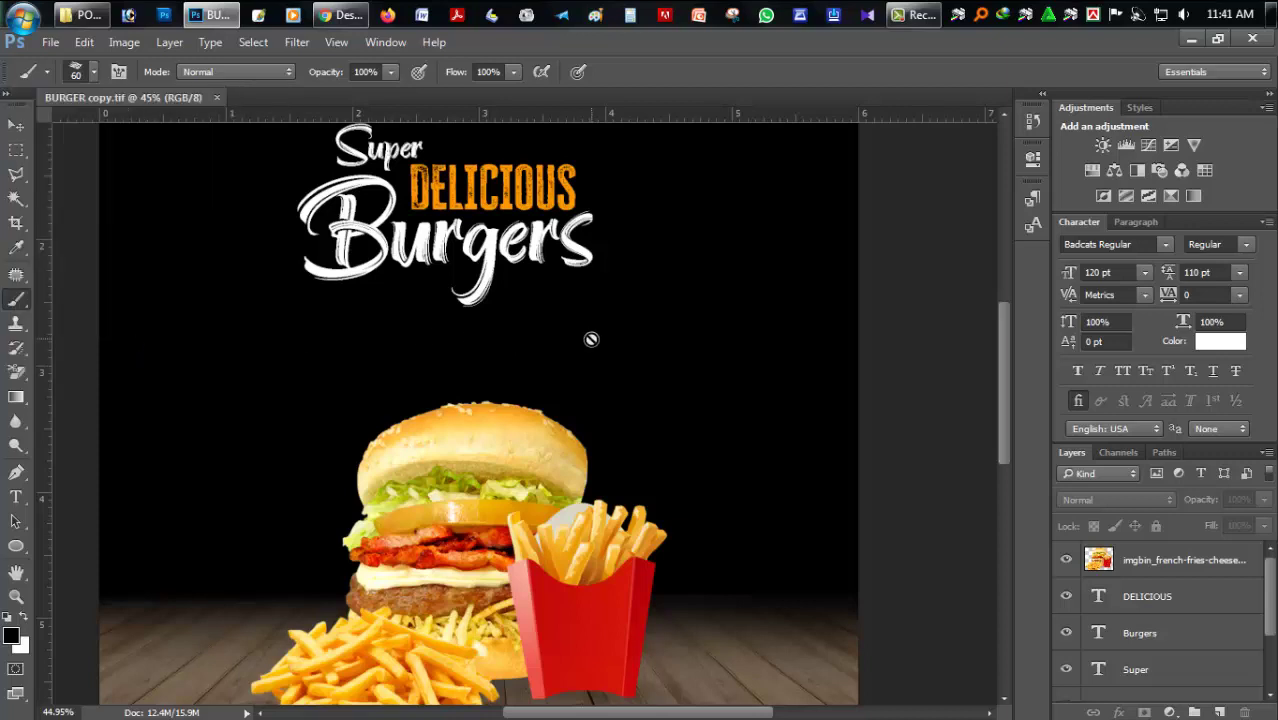
Step: Add a new layer above the burger and sample the DELICIOUS orange as foreground colour
{"action": "left_click", "coordinate": [1160, 560]}
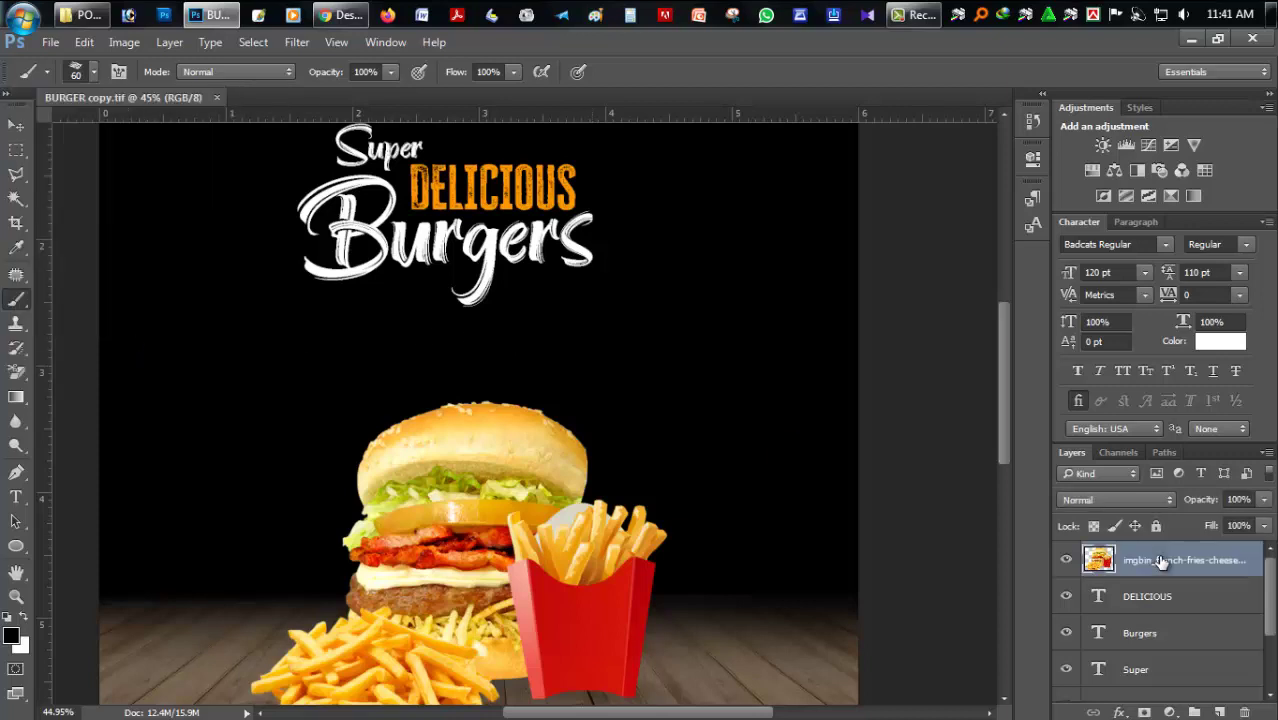
{"action": "left_click", "coordinate": [1220, 712]}
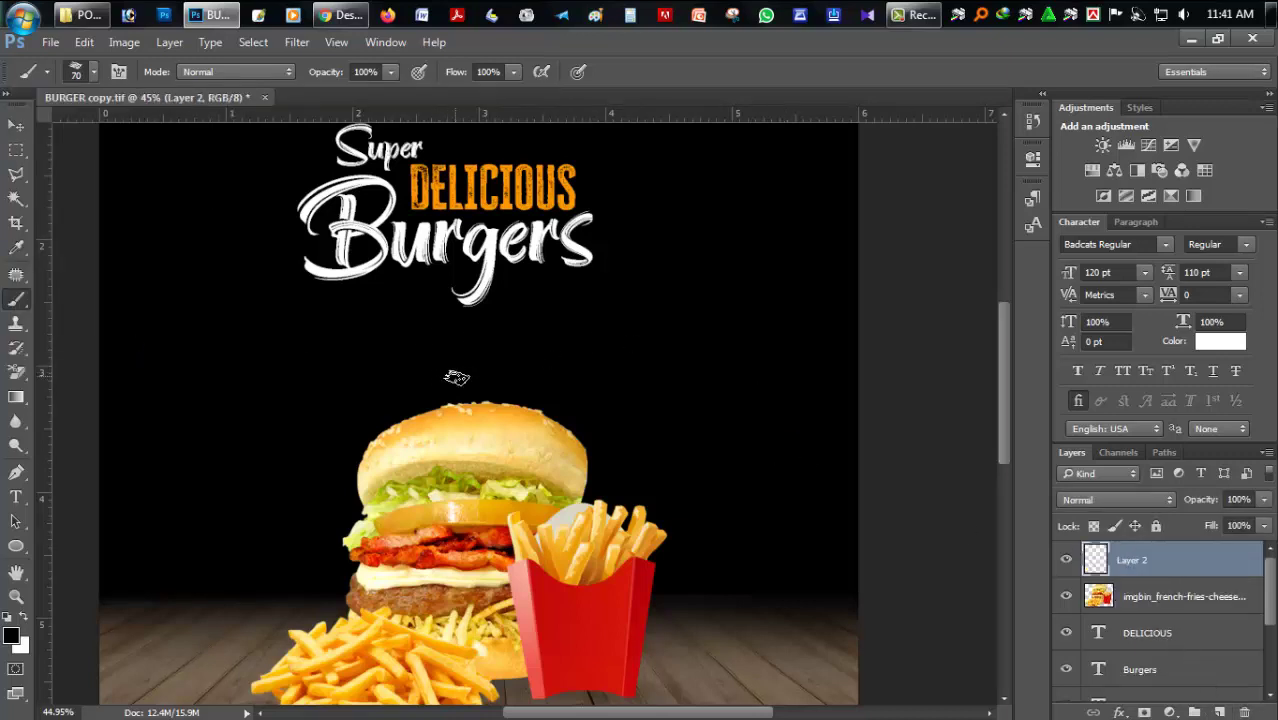
{"action": "left_click", "coordinate": [10, 636]}
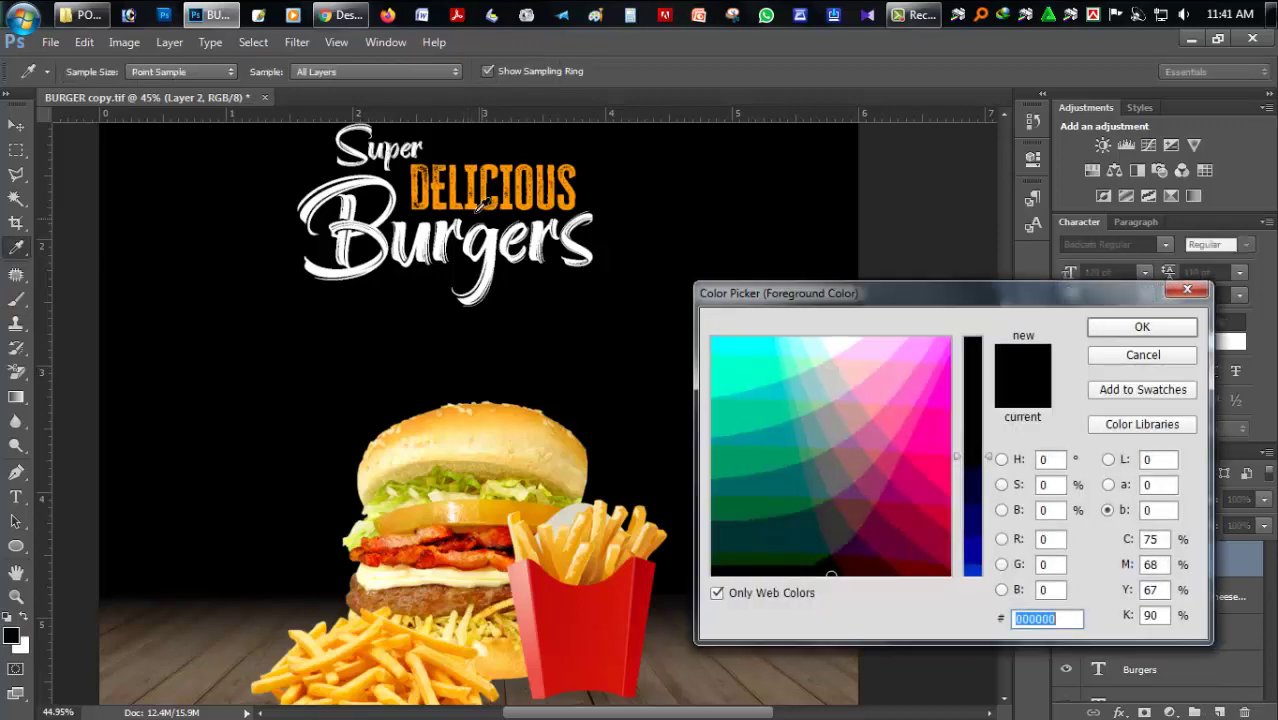
{"action": "left_click", "coordinate": [478, 200]}
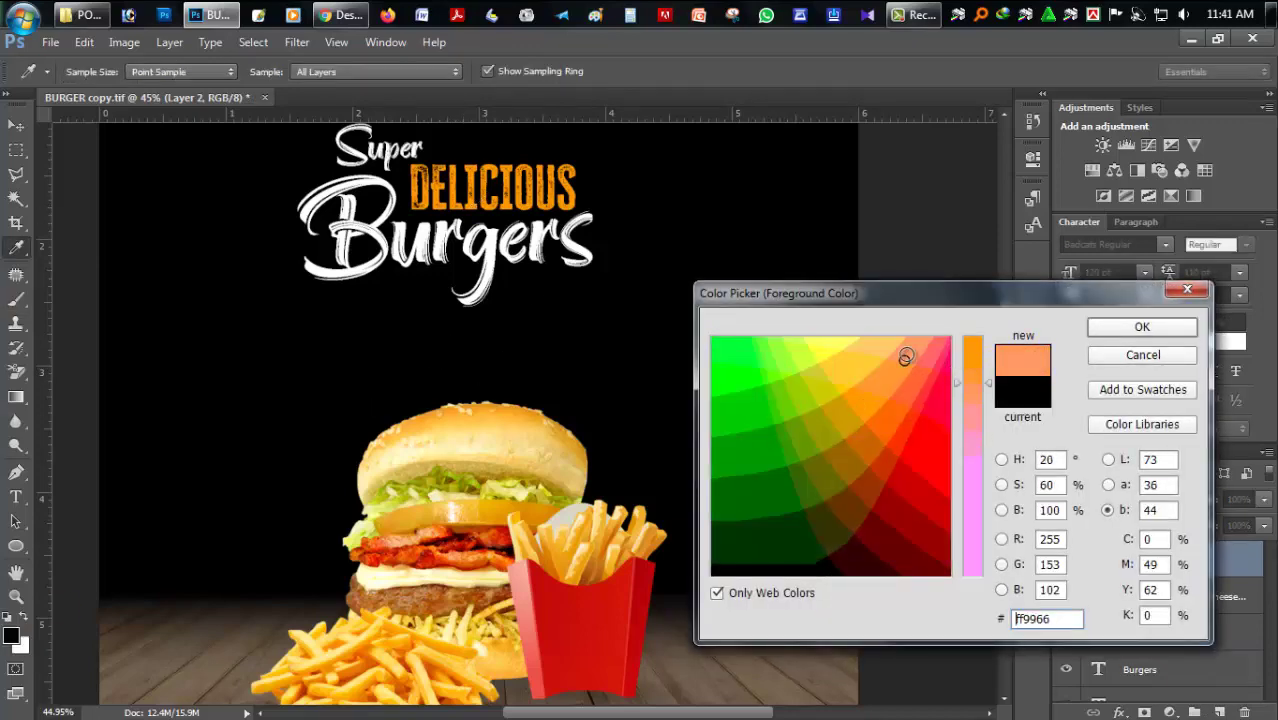
{"action": "left_click", "coordinate": [1148, 330]}
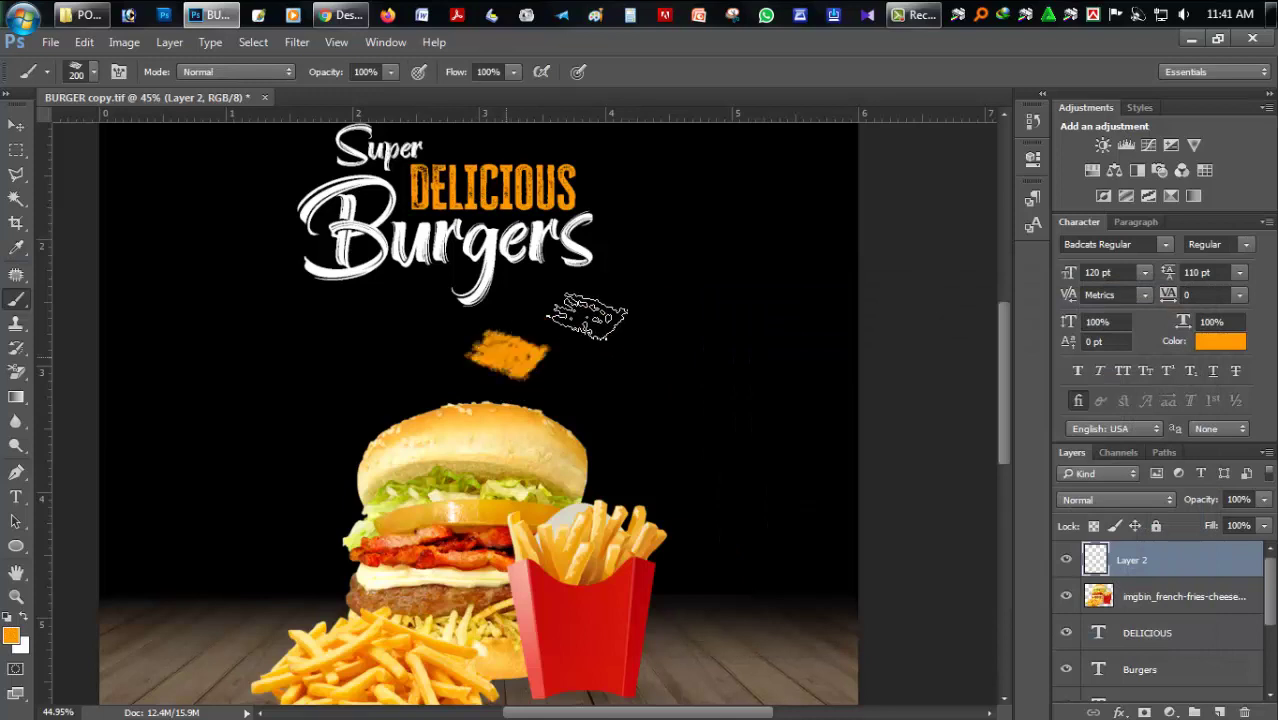
Step: Paint an orange diagonal swash below Burgers and shift it slightly right and down
{"action": "left_click_drag", "start_coordinate": [510, 376], "coordinate": [670, 271]}
{"action": "key", "text": "ctrl+z"}
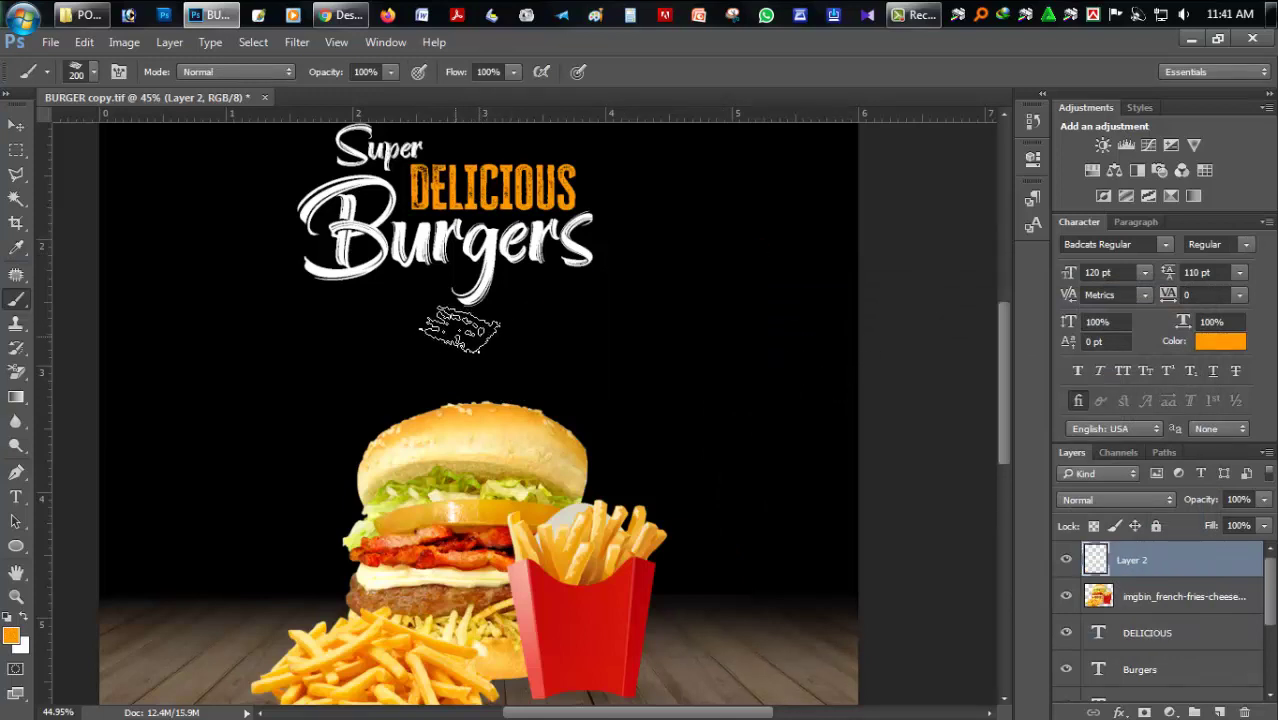
{"action": "left_click_drag", "start_coordinate": [430, 338], "coordinate": [685, 258]}
{"action": "left_click", "coordinate": [18, 126]}
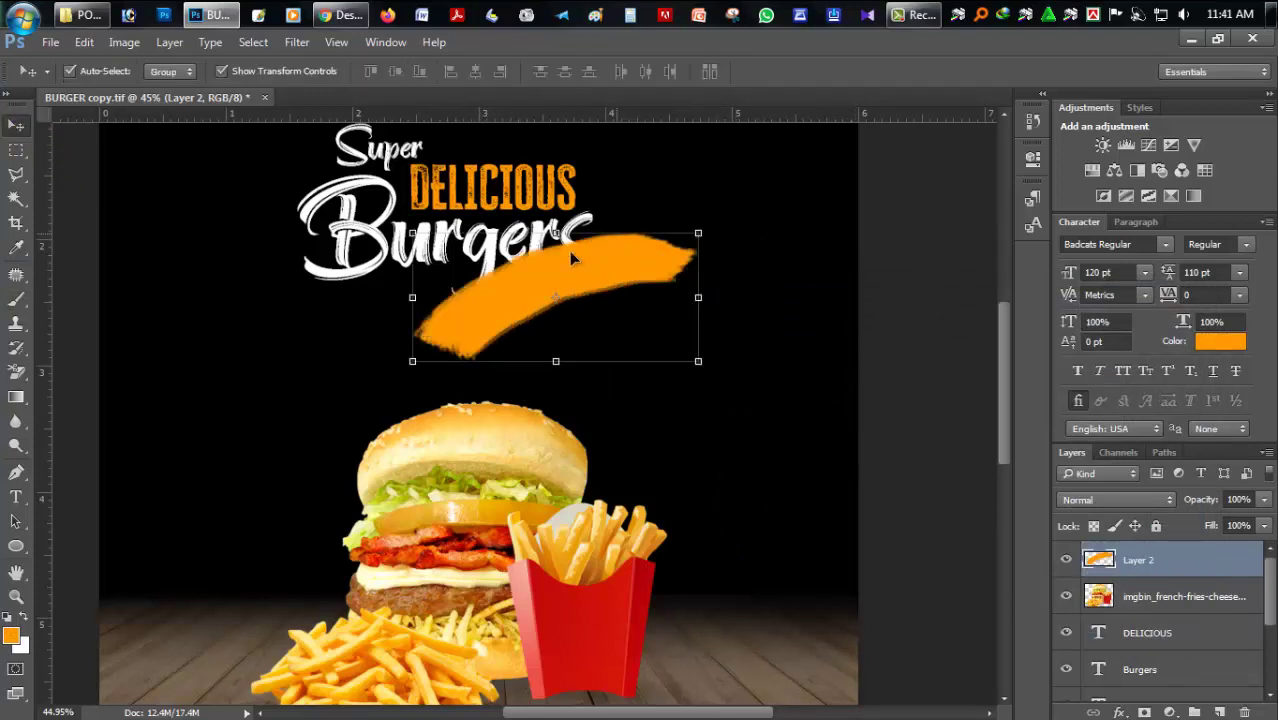
{"action": "left_click_drag", "start_coordinate": [572, 277], "coordinate": [611, 285]}
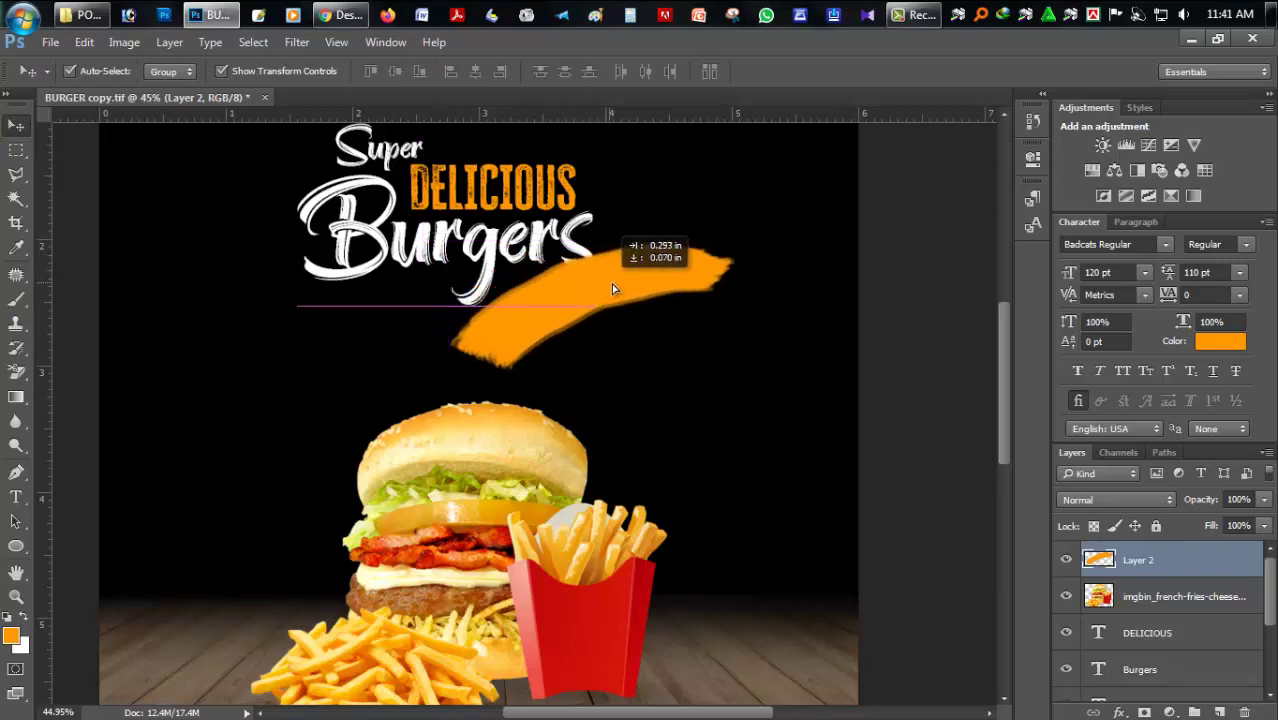
Step: Move the swash layer below Super and enlarge the swash to about 113%
{"action": "left_click_drag", "start_coordinate": [1150, 570], "coordinate": [1150, 668]}
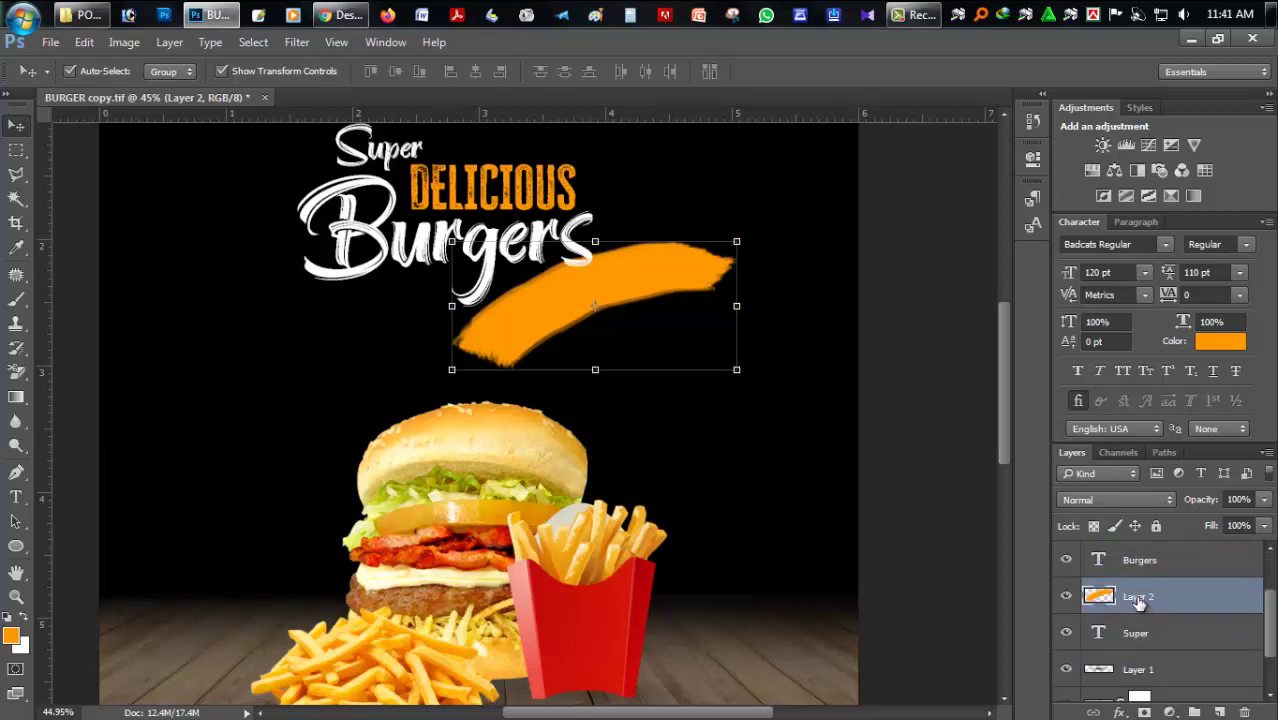
{"action": "left_click_drag", "start_coordinate": [1138, 598], "coordinate": [1140, 645]}
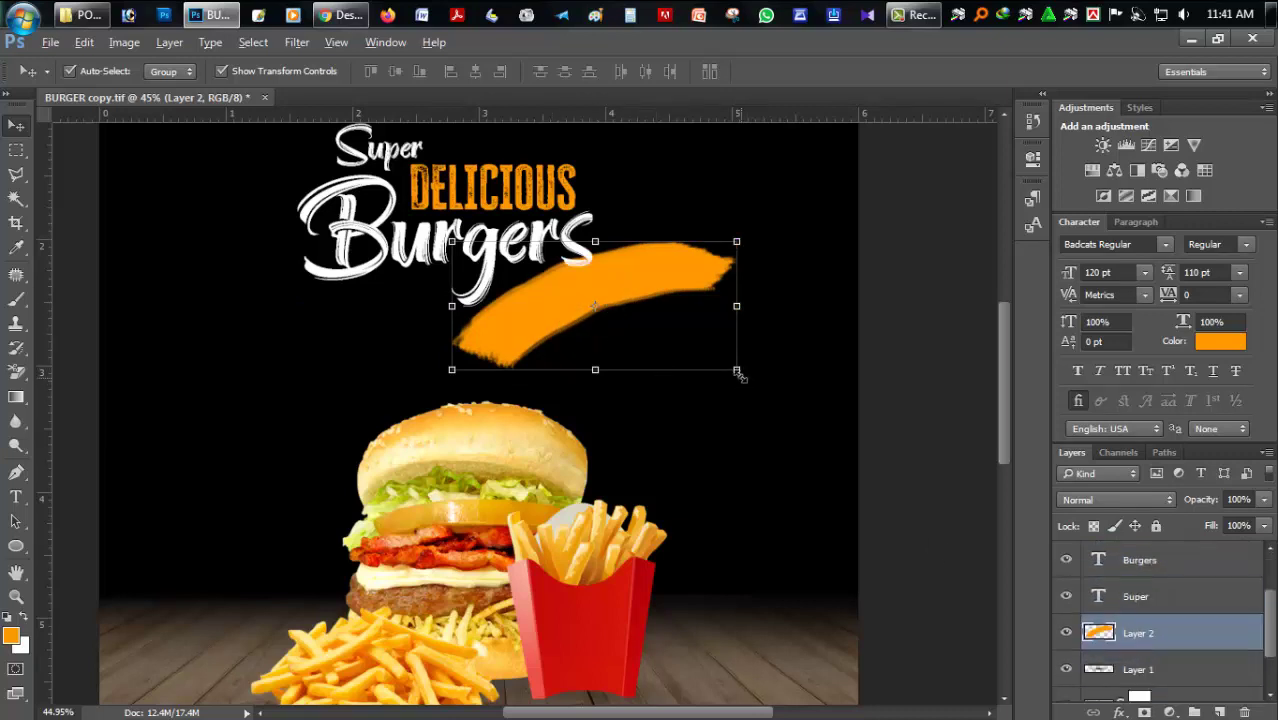
{"action": "left_click_drag", "start_coordinate": [738, 373], "coordinate": [756, 386]}
{"action": "left_click_drag", "start_coordinate": [603, 267], "coordinate": [602, 264]}
{"action": "key", "text": "Return"}
Step: Place a duplicate of the DELICIOUS text over the orange swash
{"action": "left_click", "coordinate": [793, 294]}
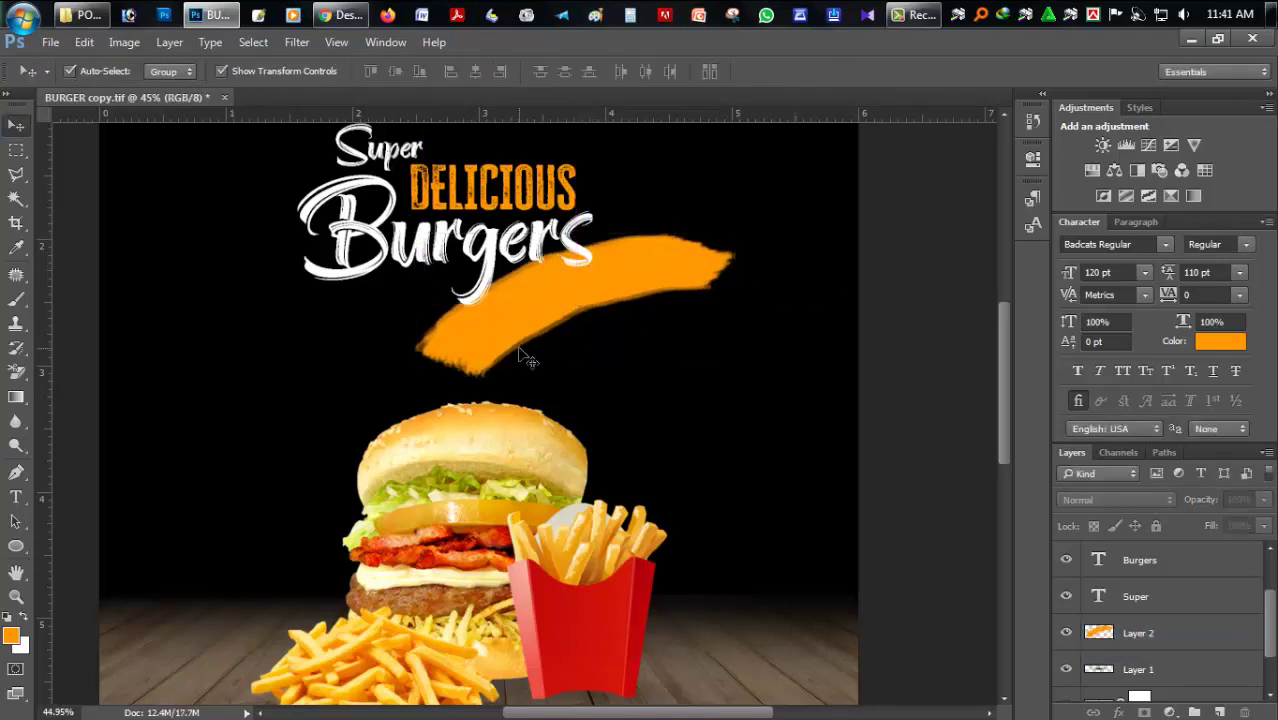
{"action": "scroll", "coordinate": [519, 310], "scroll_direction": "up", "scroll_amount": 4}
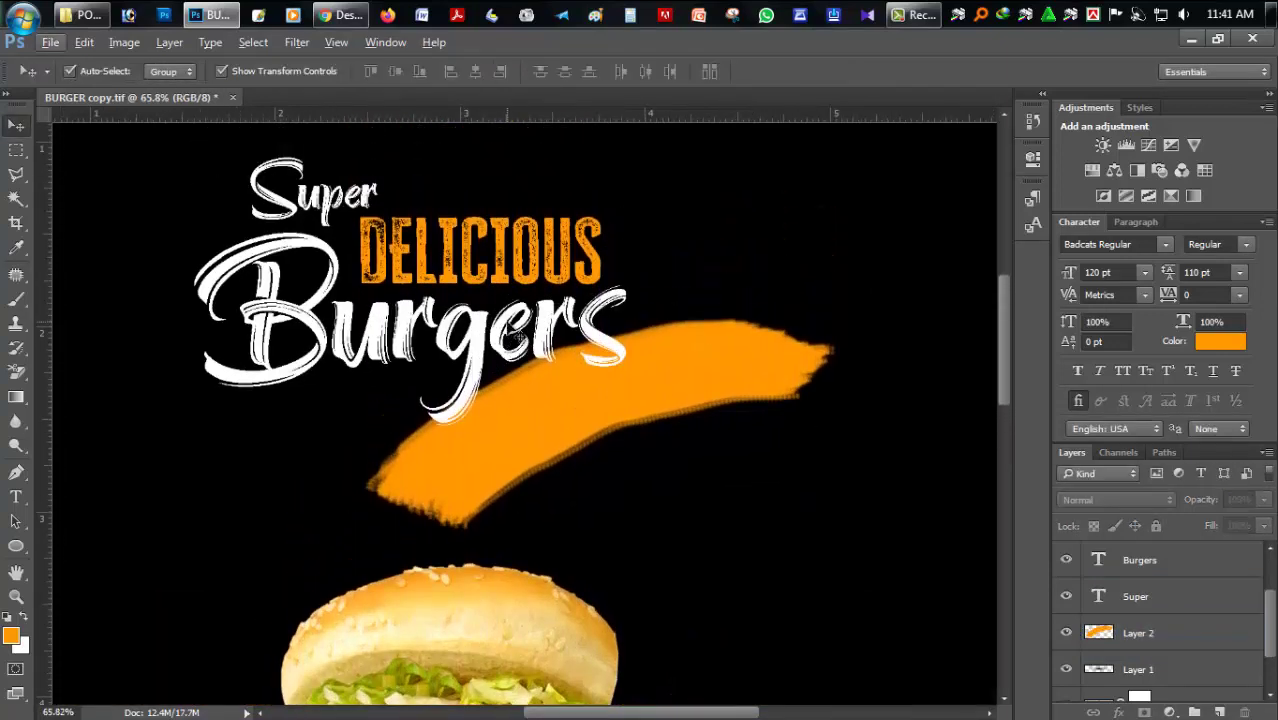
{"action": "scroll", "coordinate": [519, 338], "scroll_direction": "up", "scroll_amount": 1}
{"action": "left_click", "coordinate": [16, 126]}
{"action": "left_click", "coordinate": [480, 295]}
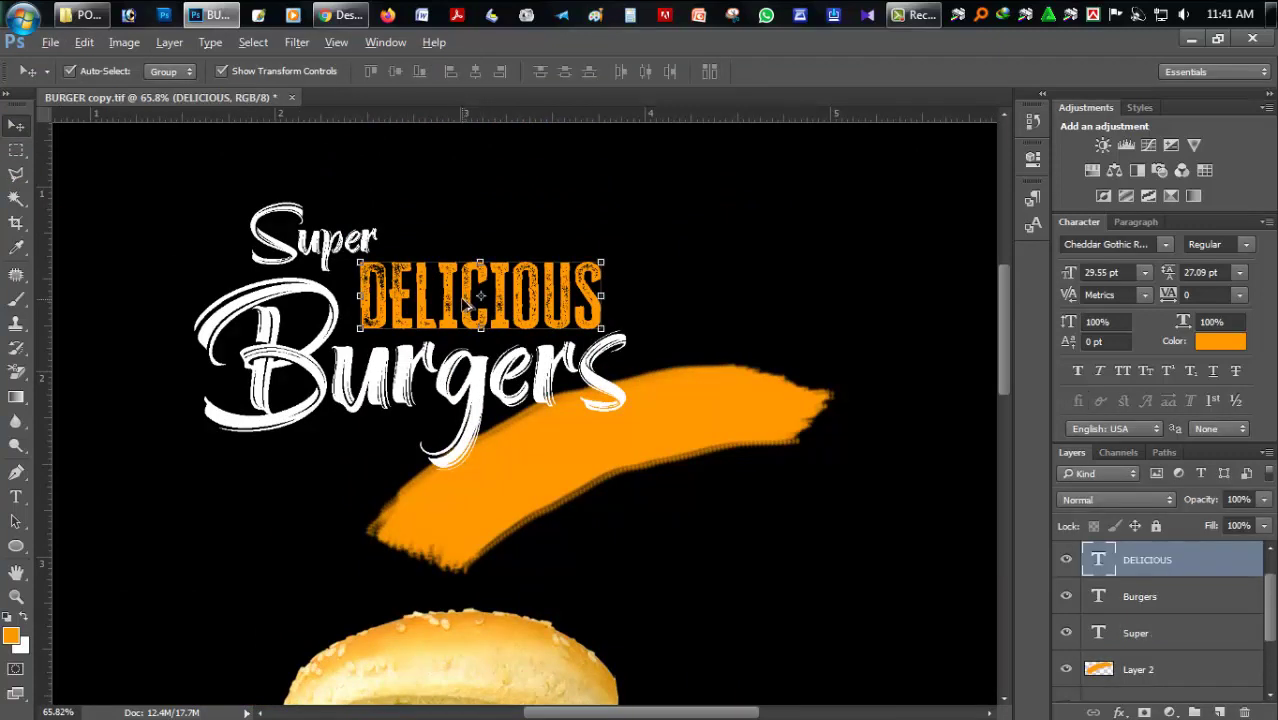
{"action": "left_click_drag", "start_coordinate": [463, 300], "coordinate": [637, 517]}
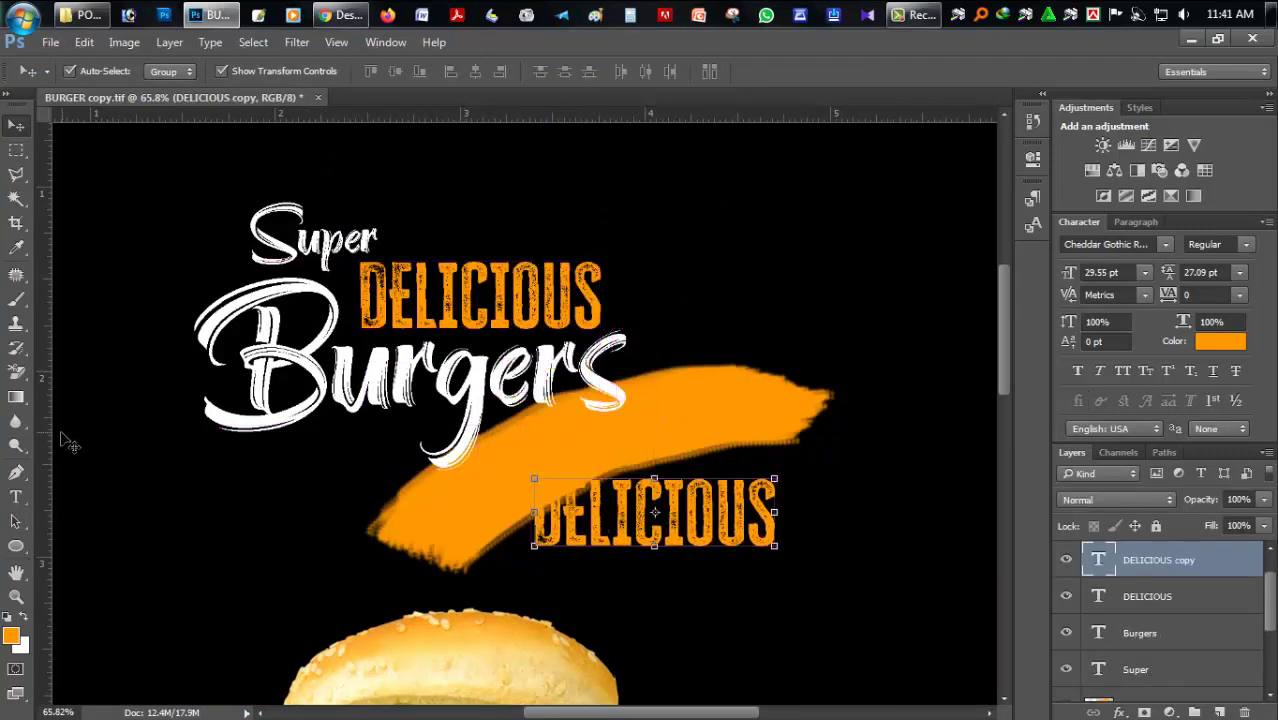
Step: Change the copied text's colour to white (#ffffff)
{"action": "left_click", "coordinate": [16, 497]}
{"action": "left_click", "coordinate": [650, 515]}
{"action": "key", "text": "ctrl+a"}
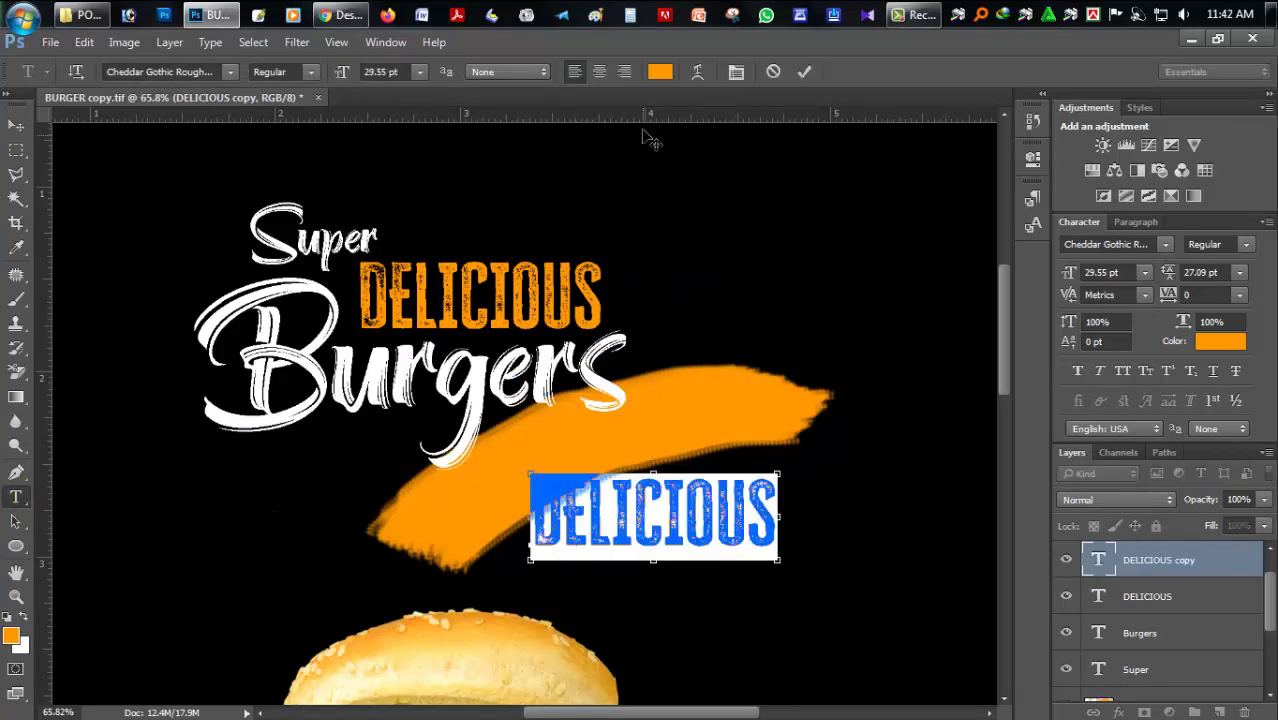
{"action": "left_click", "coordinate": [660, 72]}
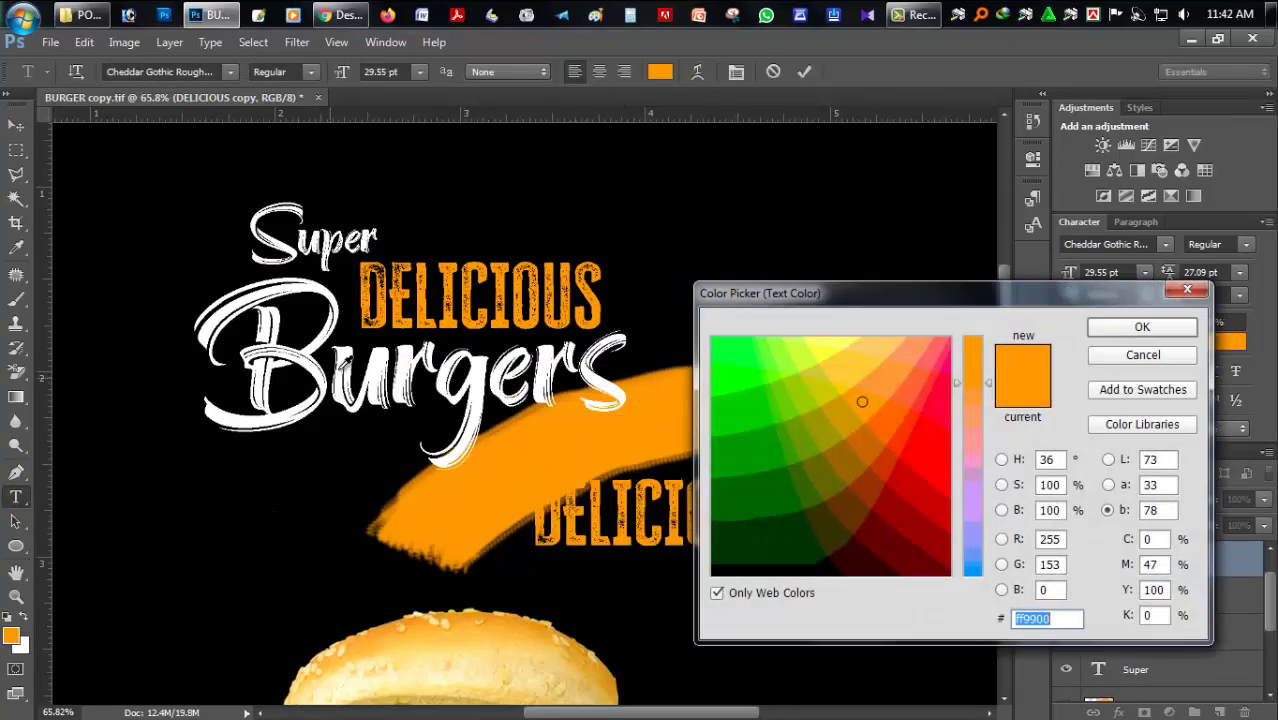
{"action": "type", "text": "ffffff"}
{"action": "left_click", "coordinate": [1142, 327]}
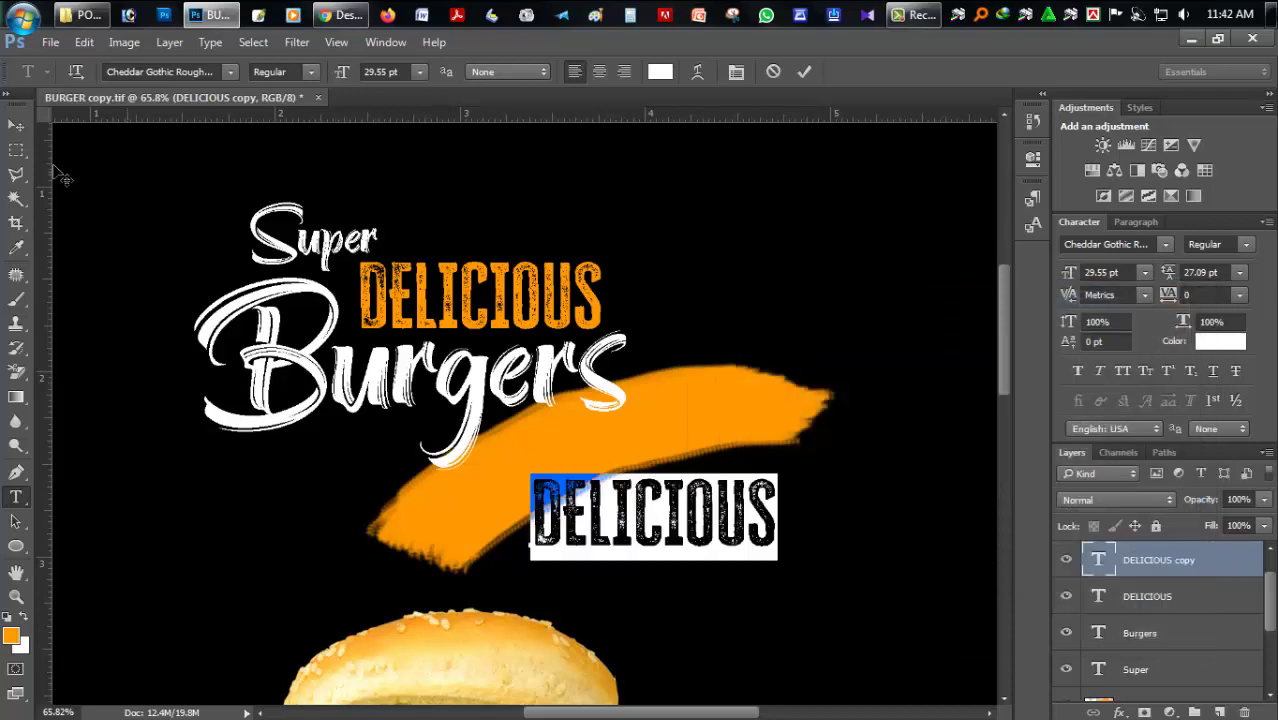
{"action": "left_click", "coordinate": [16, 126]}
Step: Rotate the white copy to match the swash angle, position it, and select its word
{"action": "key", "text": "ctrl+t"}
{"action": "left_click_drag", "start_coordinate": [786, 516], "coordinate": [797, 452]}
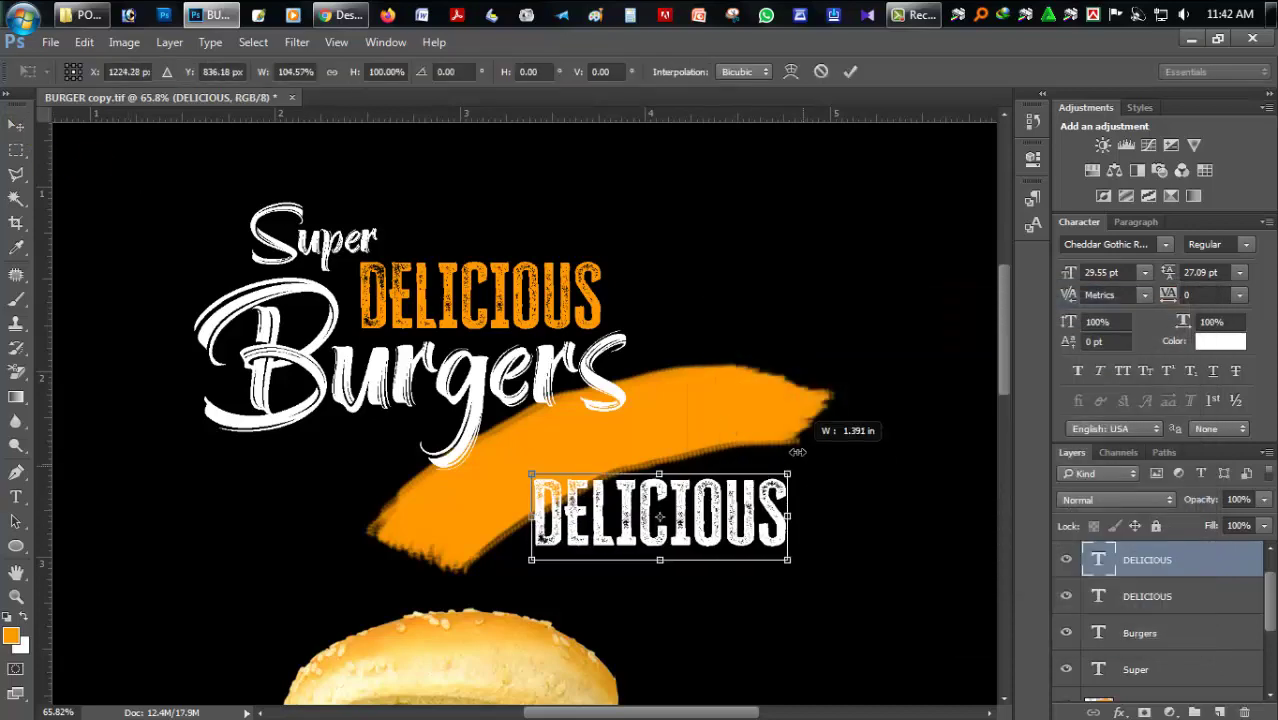
{"action": "key", "text": "ctrl+z"}
{"action": "left_click_drag", "start_coordinate": [819, 519], "coordinate": [790, 460]}
{"action": "key", "text": "Return"}
{"action": "left_click_drag", "start_coordinate": [708, 474], "coordinate": [722, 502]}
{"action": "left_click", "coordinate": [16, 497]}
{"action": "left_click", "coordinate": [644, 540]}
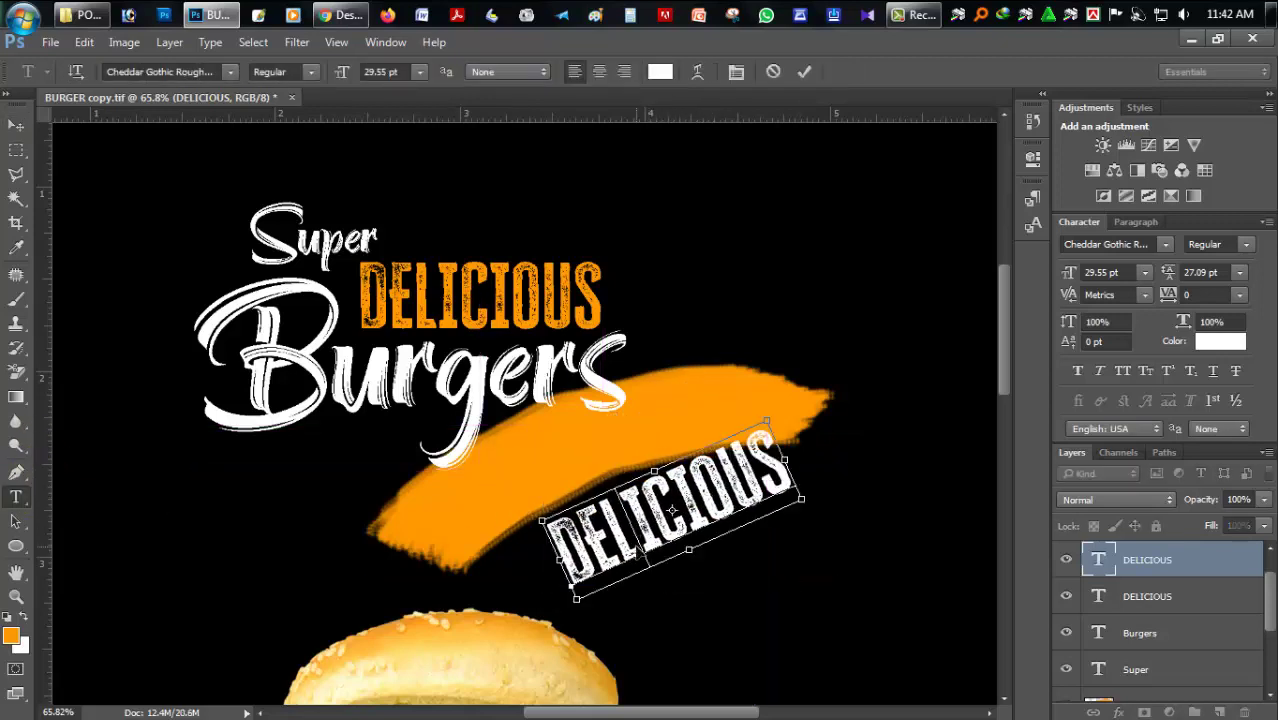
{"action": "double_click", "coordinate": [638, 545]}
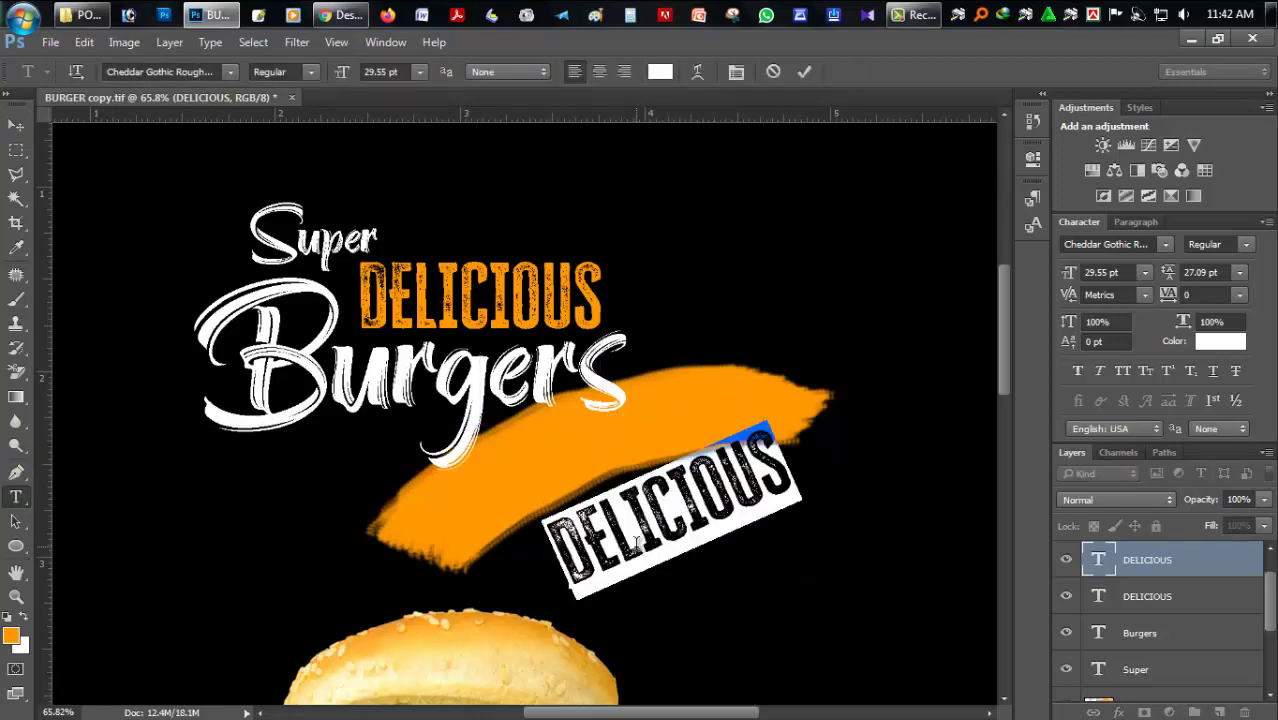
Step: Retype the copy as 'BEST DEAL', shrink it to about 70%, and move it onto the swash
{"action": "type", "text": "BE"}
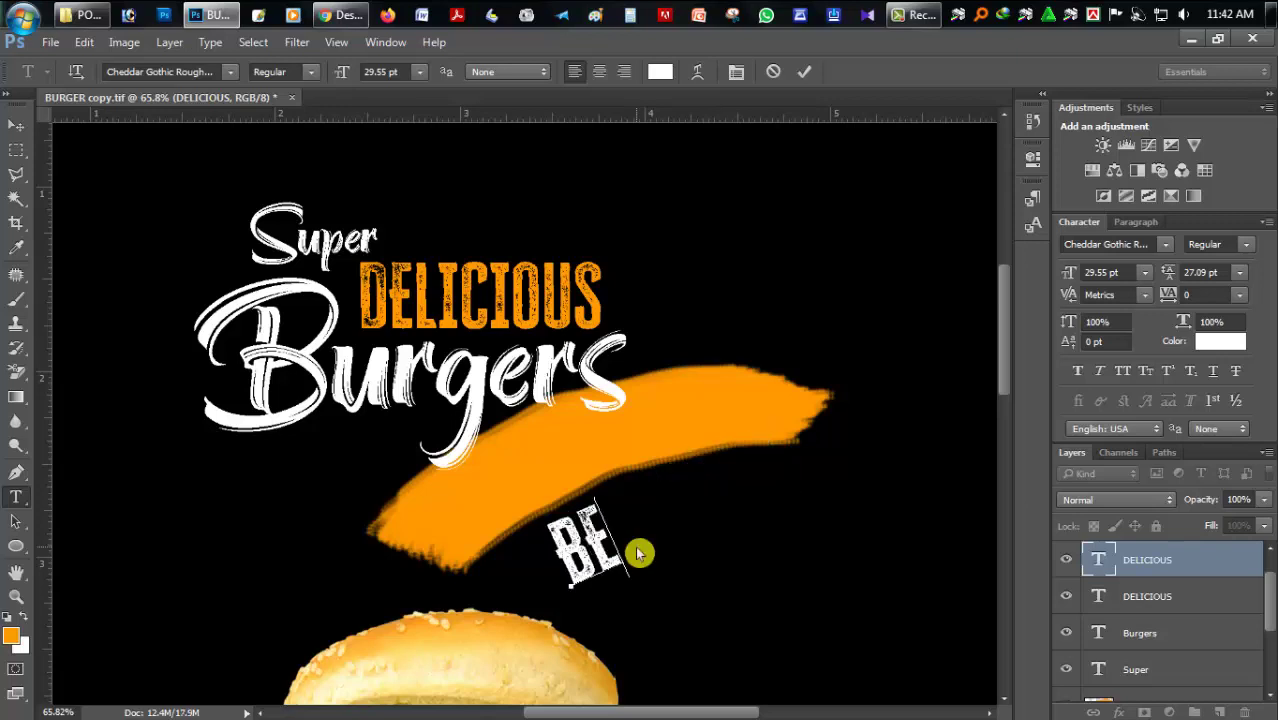
{"action": "type", "text": "ST"}
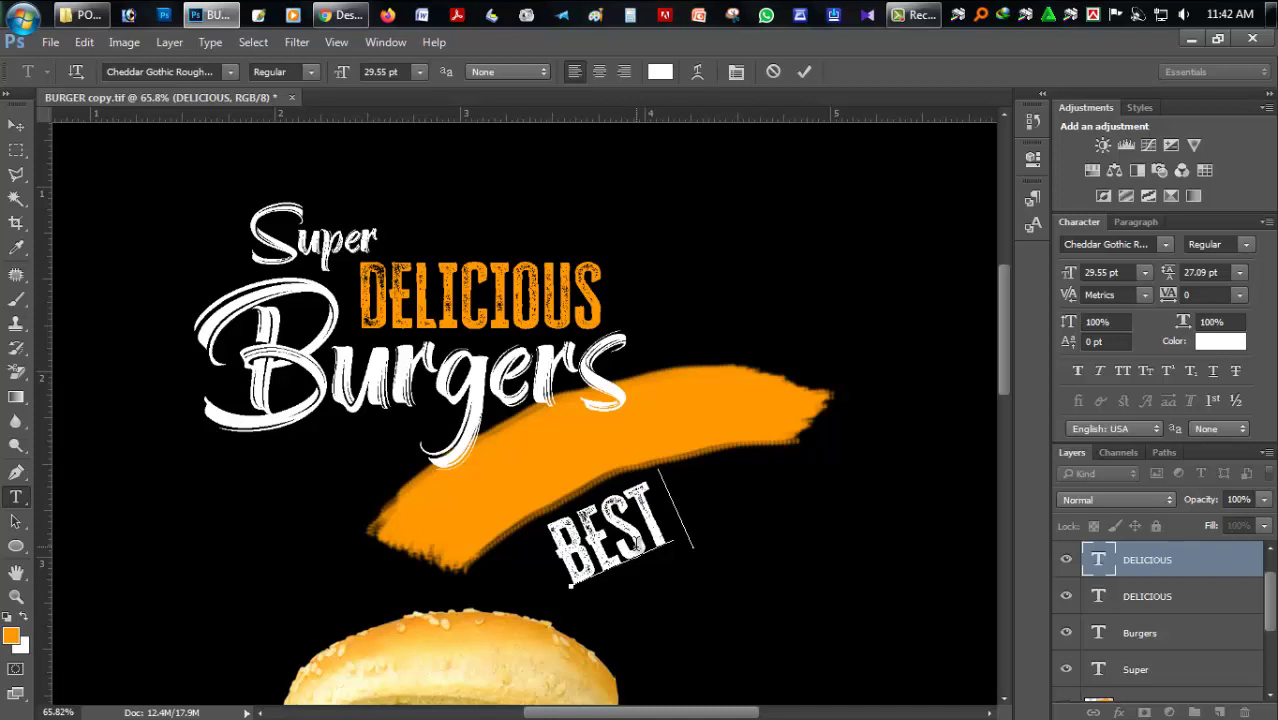
{"action": "type", "text": " DEAL"}
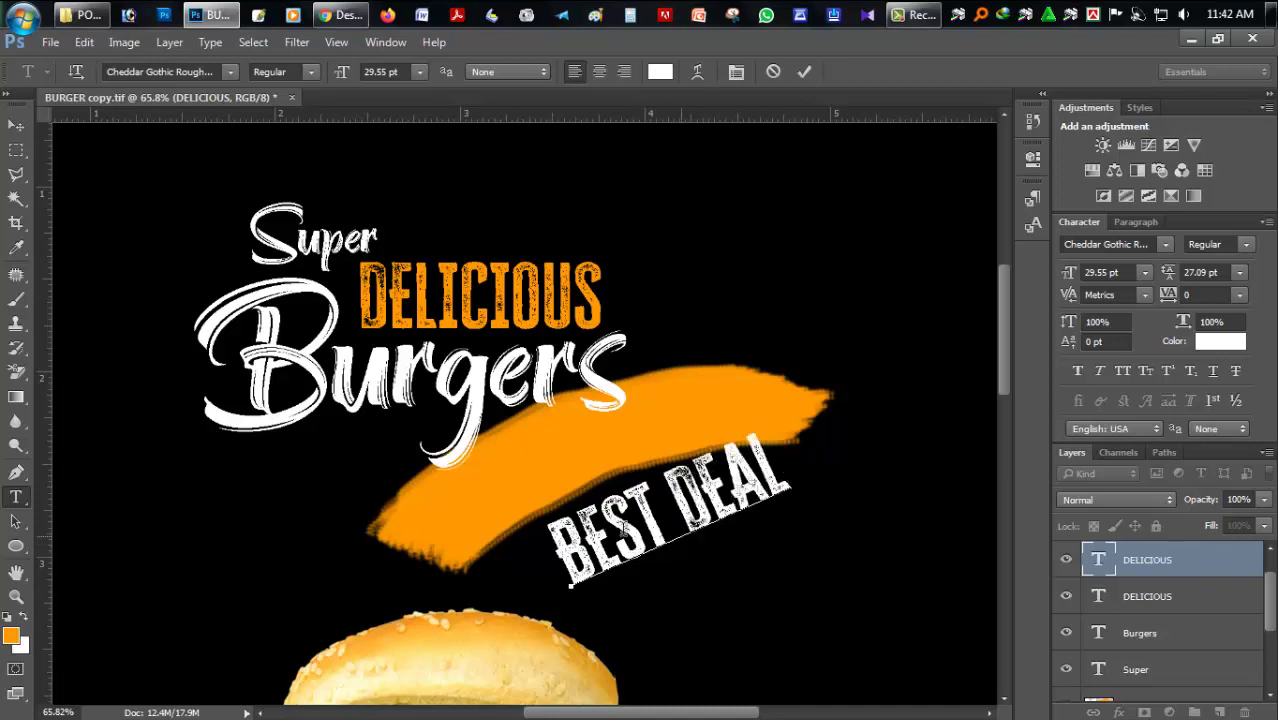
{"action": "left_click", "coordinate": [16, 125]}
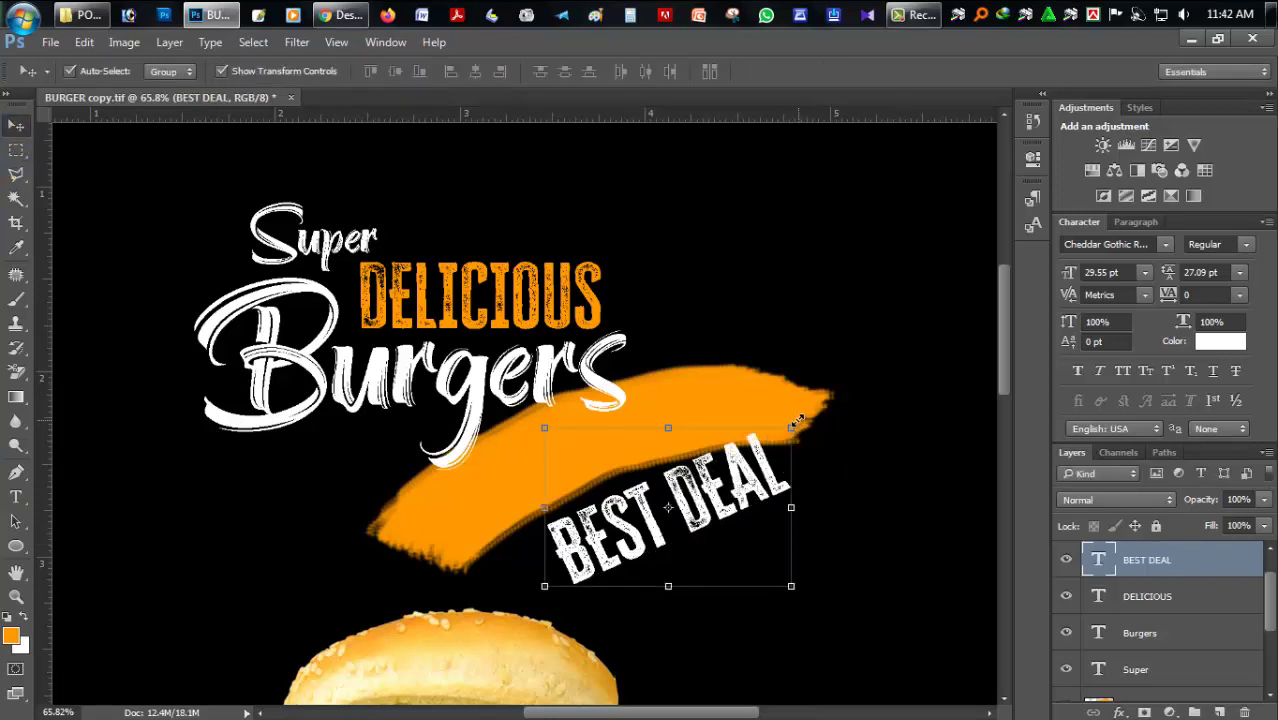
{"action": "left_click_drag", "start_coordinate": [795, 422], "coordinate": [758, 450]}
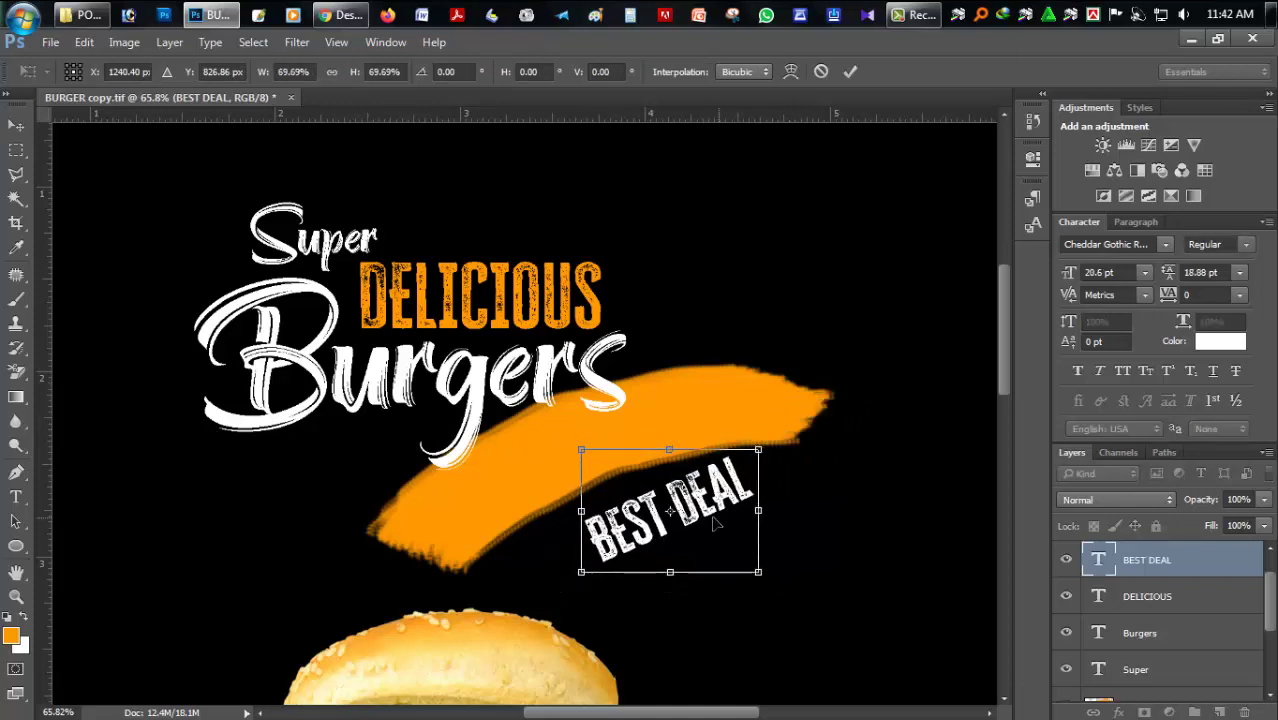
{"action": "key", "text": "Return"}
{"action": "left_click_drag", "start_coordinate": [636, 522], "coordinate": [553, 466]}
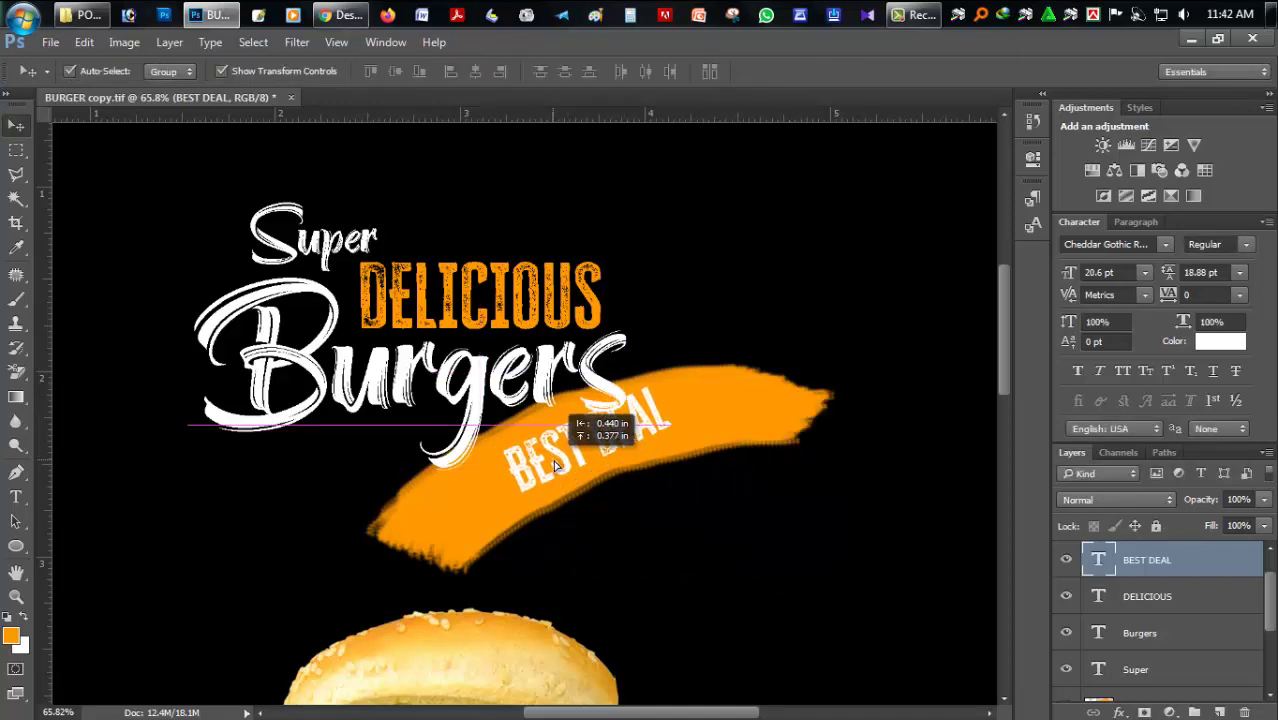
{"action": "left_click_drag", "start_coordinate": [553, 466], "coordinate": [560, 470]}
Step: Shift the orange stroke slightly and tilt BEST DEAL to follow the swash angle
{"action": "left_click", "coordinate": [739, 428]}
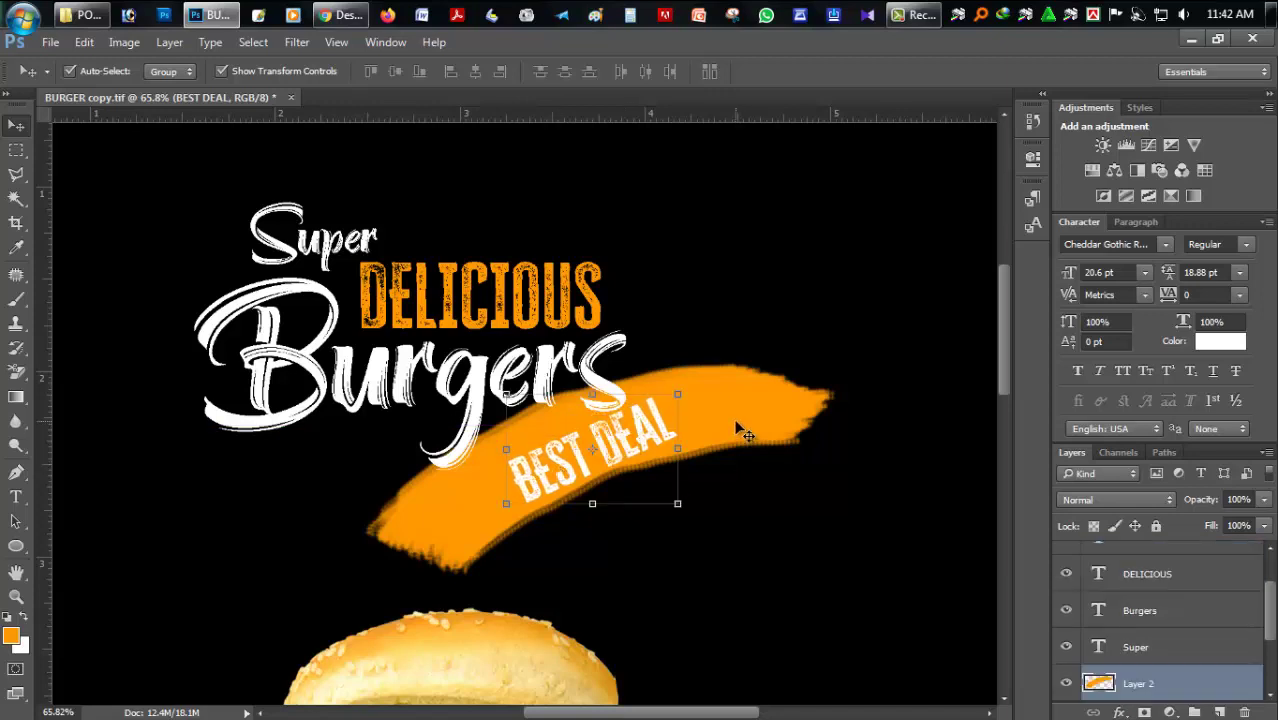
{"action": "left_click_drag", "start_coordinate": [729, 416], "coordinate": [735, 438]}
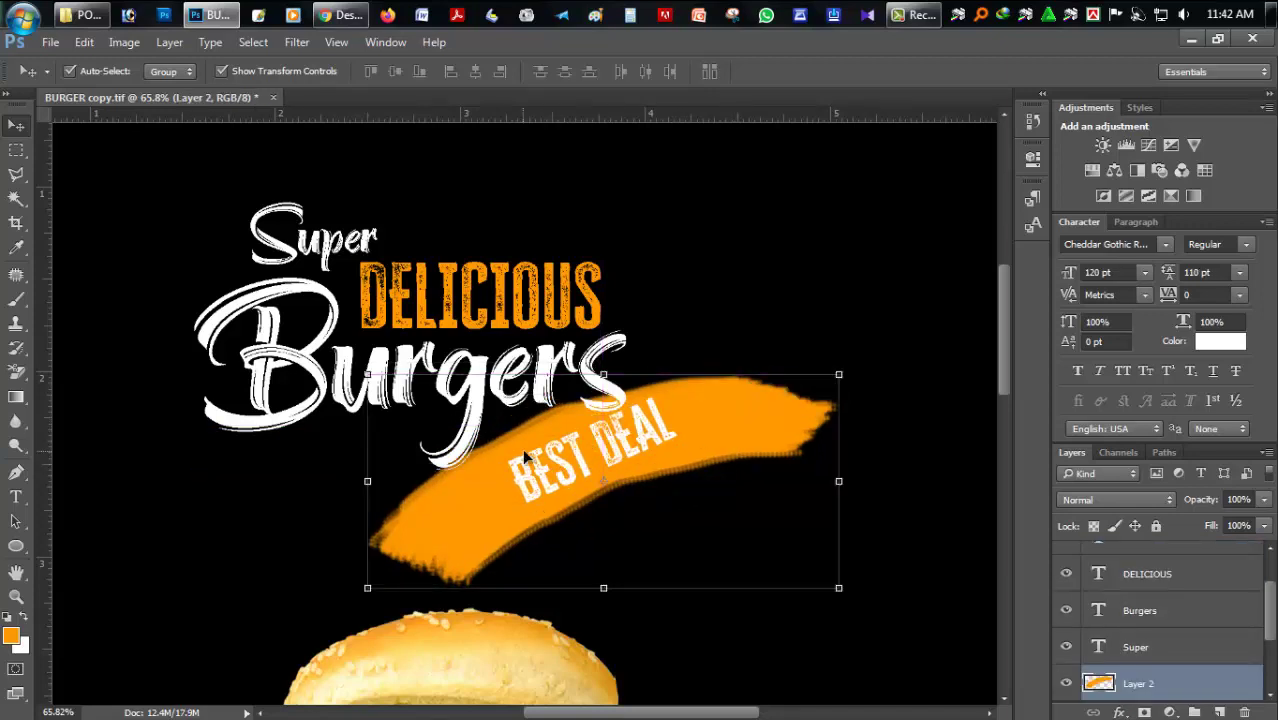
{"action": "left_click", "coordinate": [543, 474]}
{"action": "left_click_drag", "start_coordinate": [545, 474], "coordinate": [543, 470]}
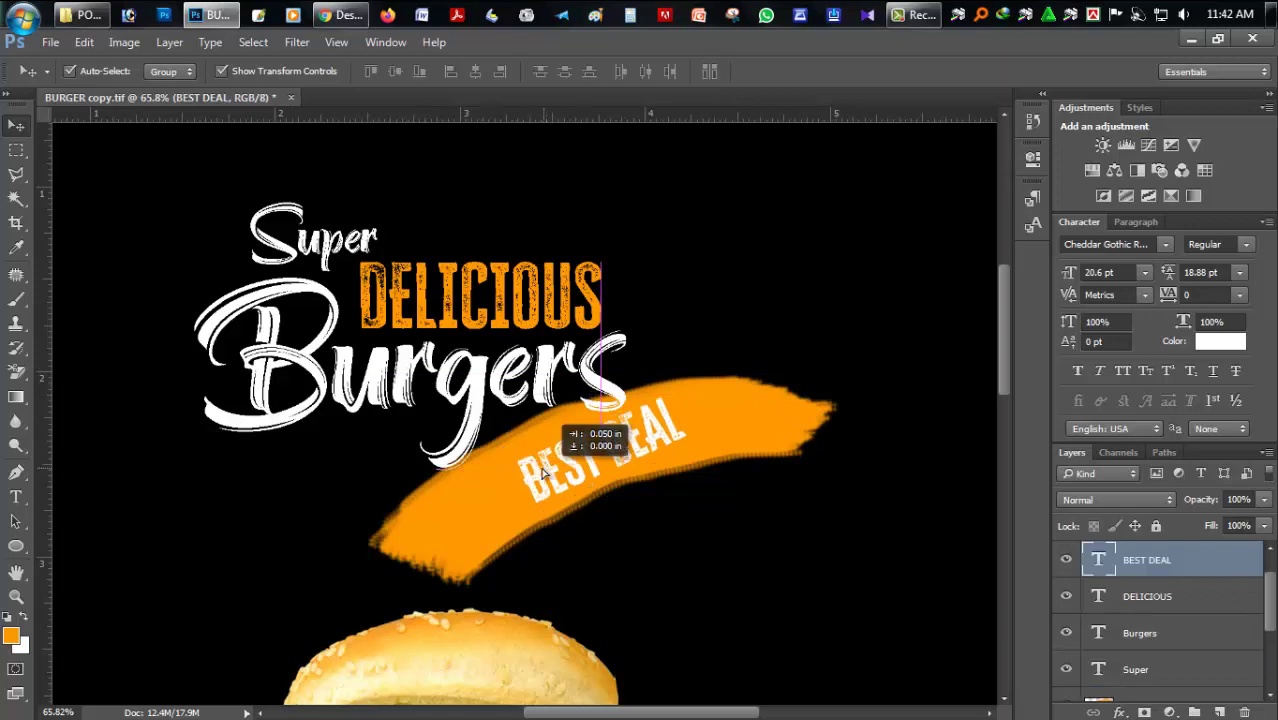
{"action": "left_click_drag", "start_coordinate": [609, 521], "coordinate": [673, 565]}
Step: Colour the BEST DEAL letters black (#000000) and fit the poster on screen
{"action": "left_click", "coordinate": [22, 500]}
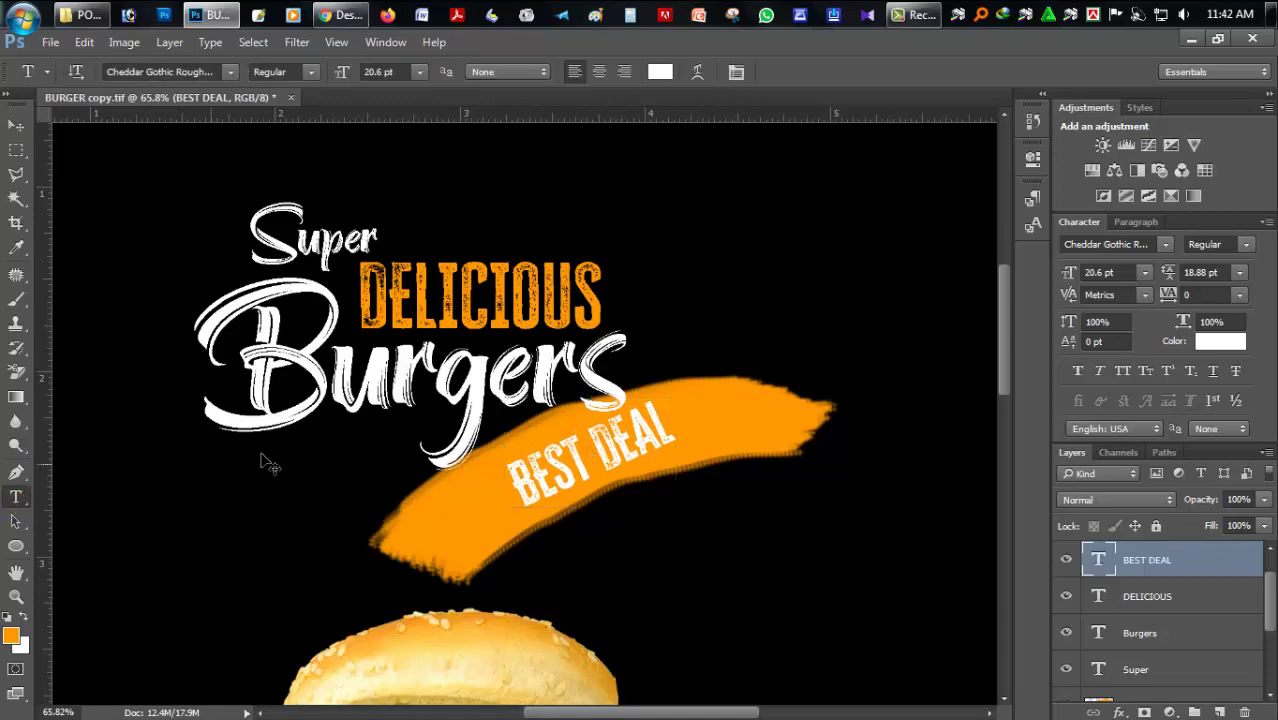
{"action": "left_click_drag", "start_coordinate": [520, 483], "coordinate": [745, 425]}
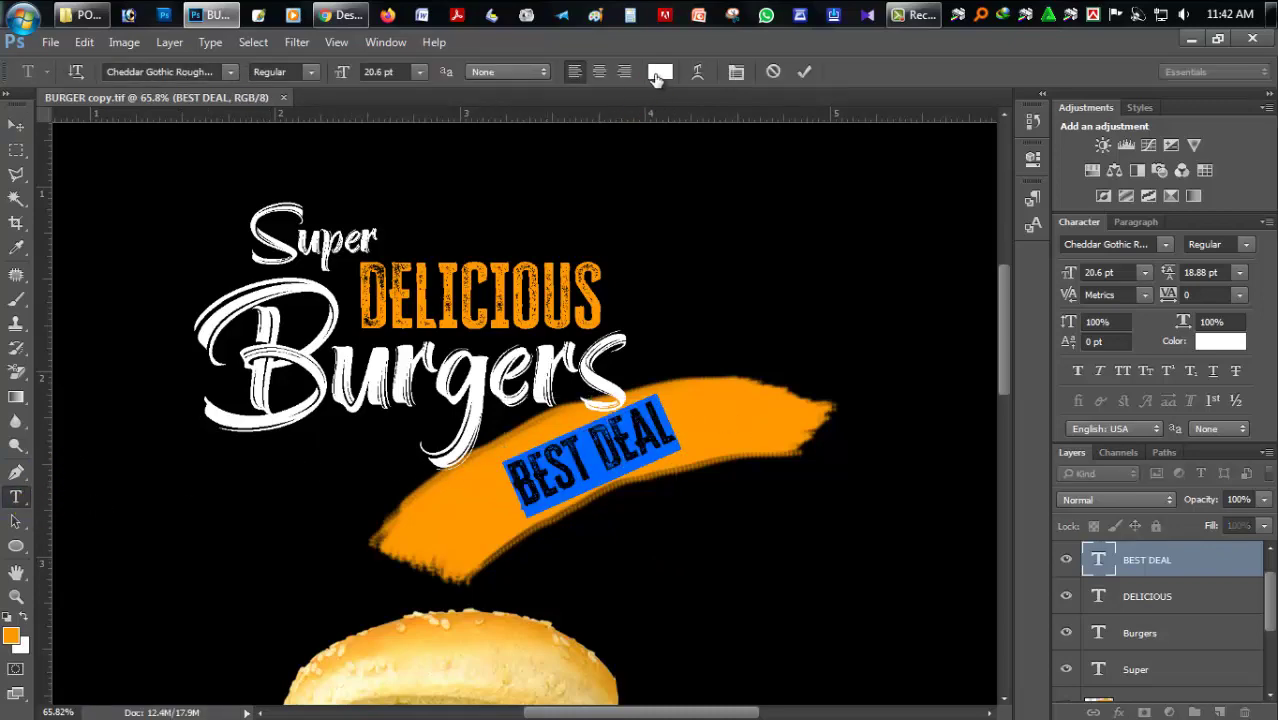
{"action": "left_click", "coordinate": [660, 71]}
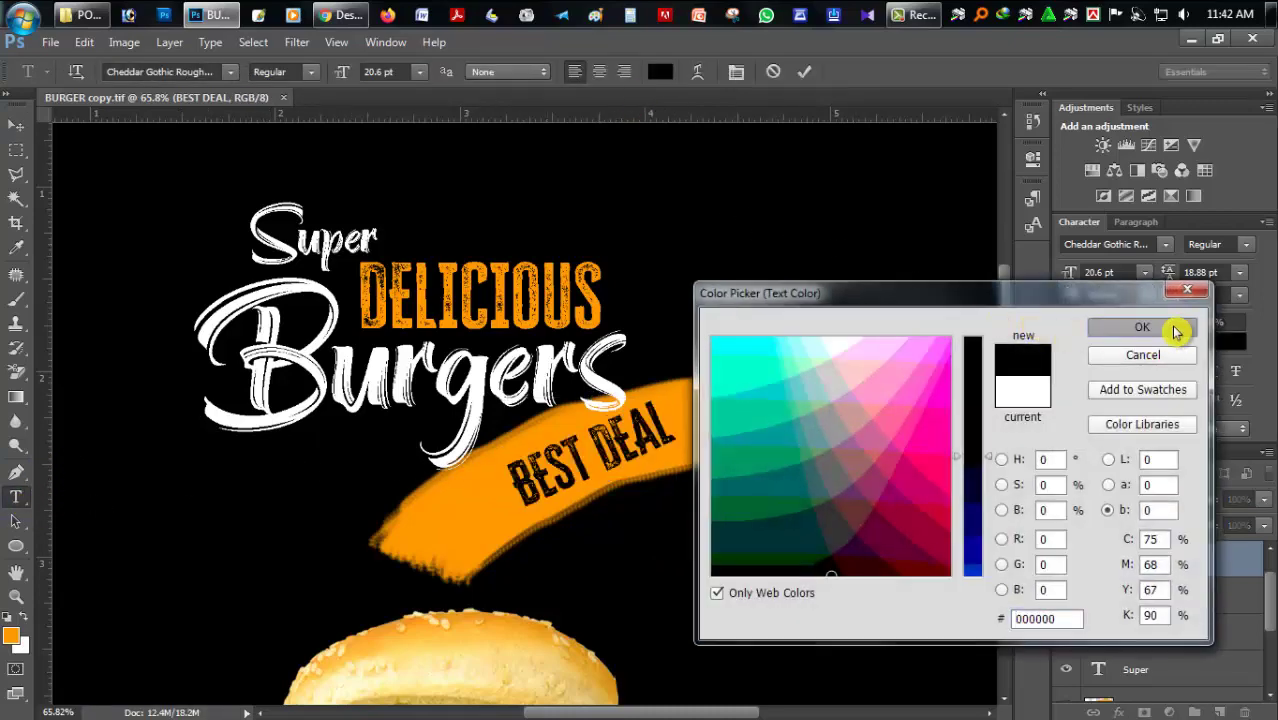
{"action": "left_click", "coordinate": [1110, 327]}
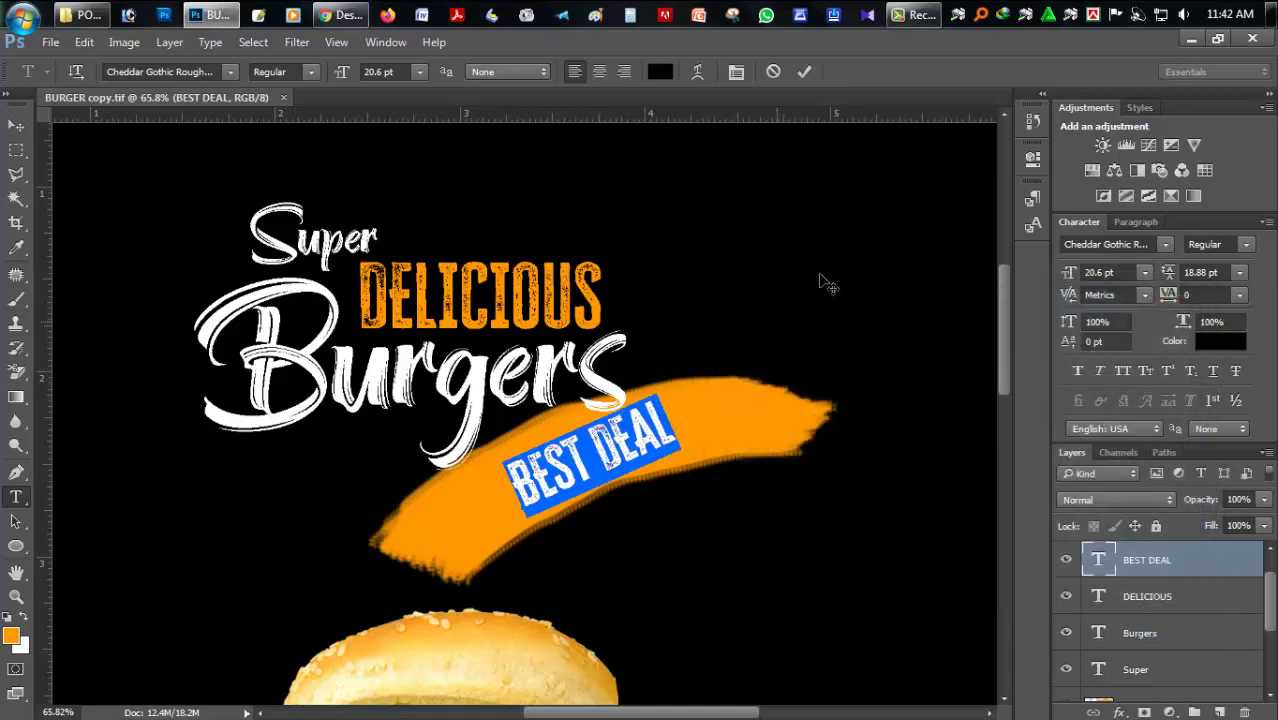
{"action": "double_click", "coordinate": [16, 571]}
{"action": "scroll", "coordinate": [498, 421], "scroll_direction": "up", "scroll_amount": 2}
{"action": "scroll", "coordinate": [469, 435], "scroll_direction": "down", "scroll_amount": 1}
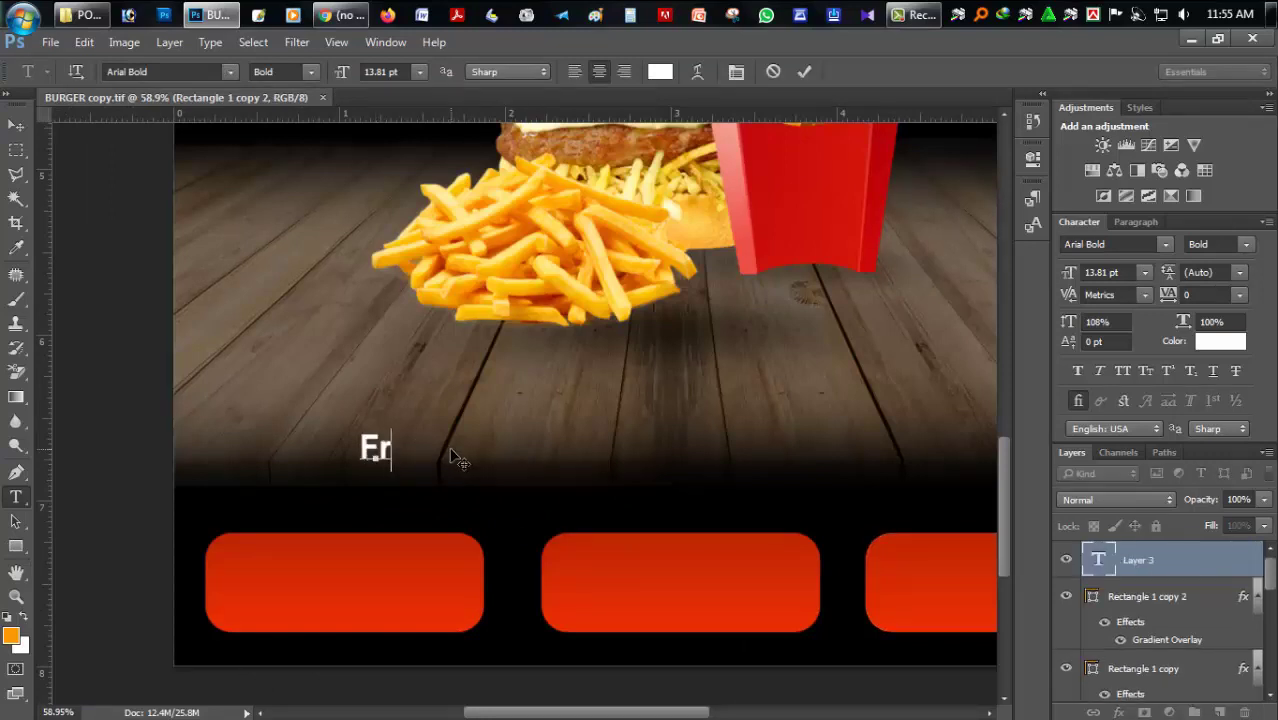
Step: Type 'Free Home Delivery', move it onto the first red button, and enlarge it to about 113%
{"action": "type", "text": "e "}
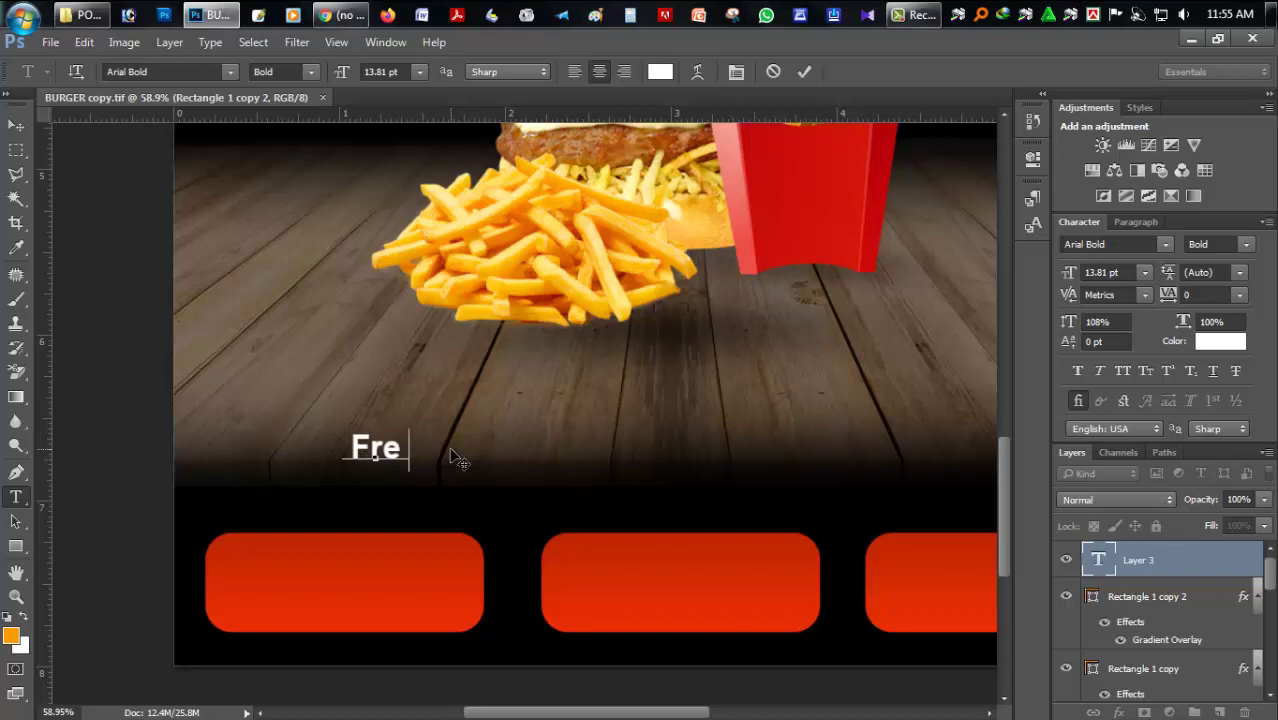
{"action": "type", "text": "e"}
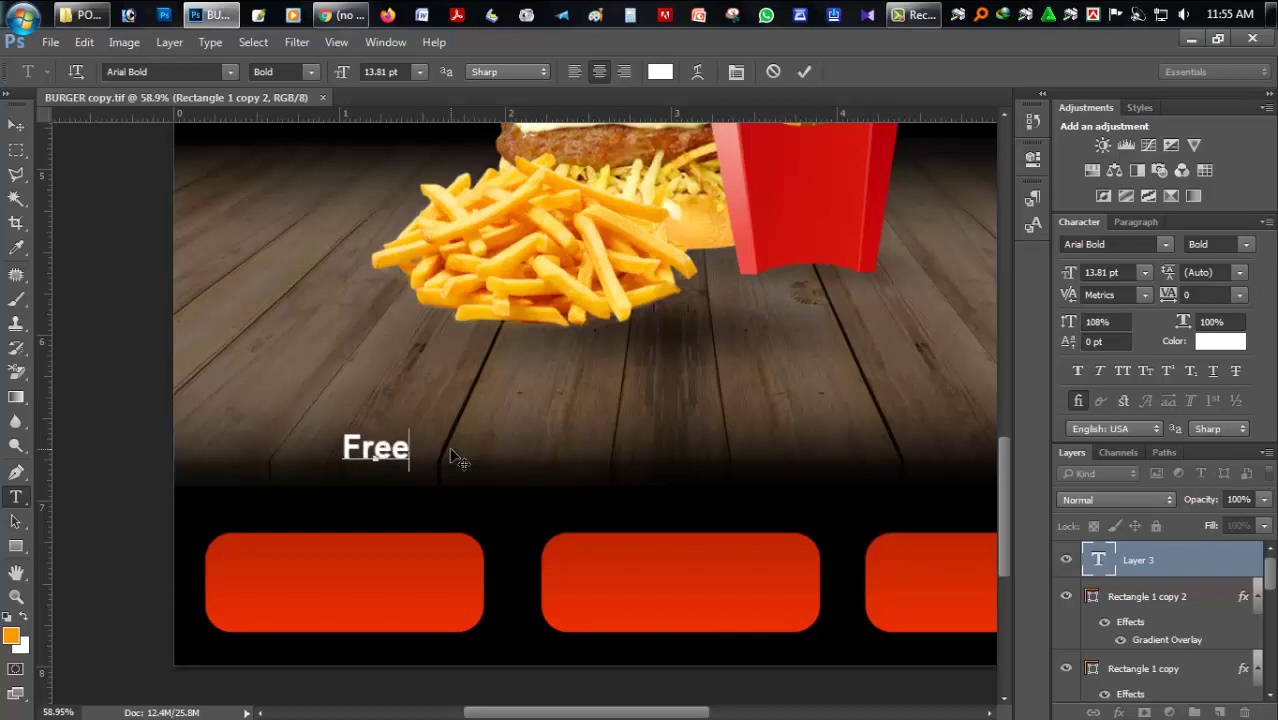
{"action": "type", "text": " Ho"}
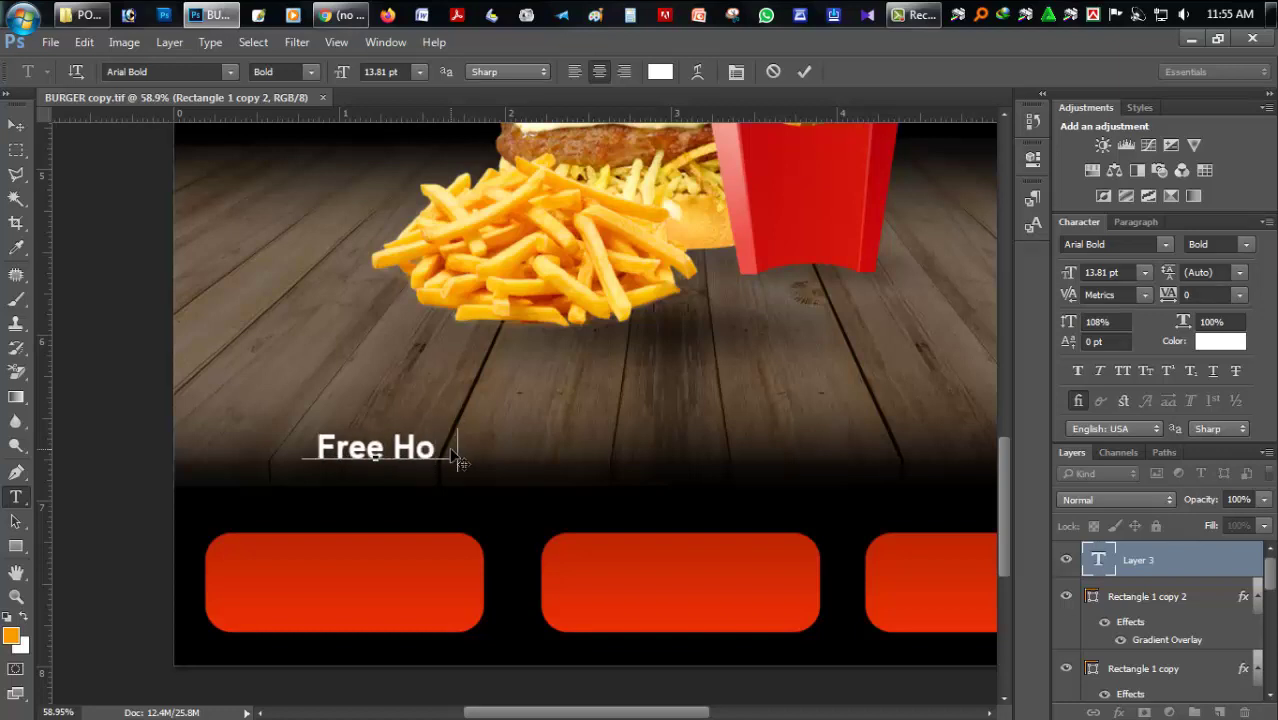
{"action": "type", "text": "me"}
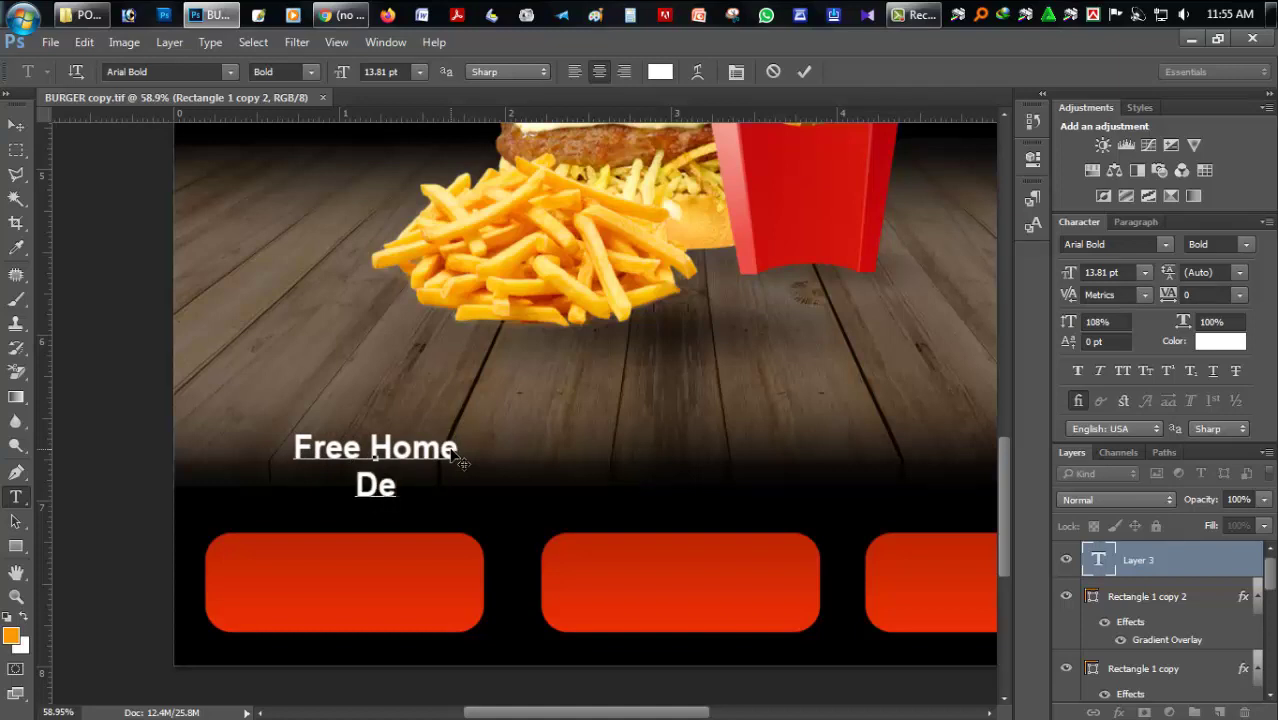
{"action": "type", "text": "li"}
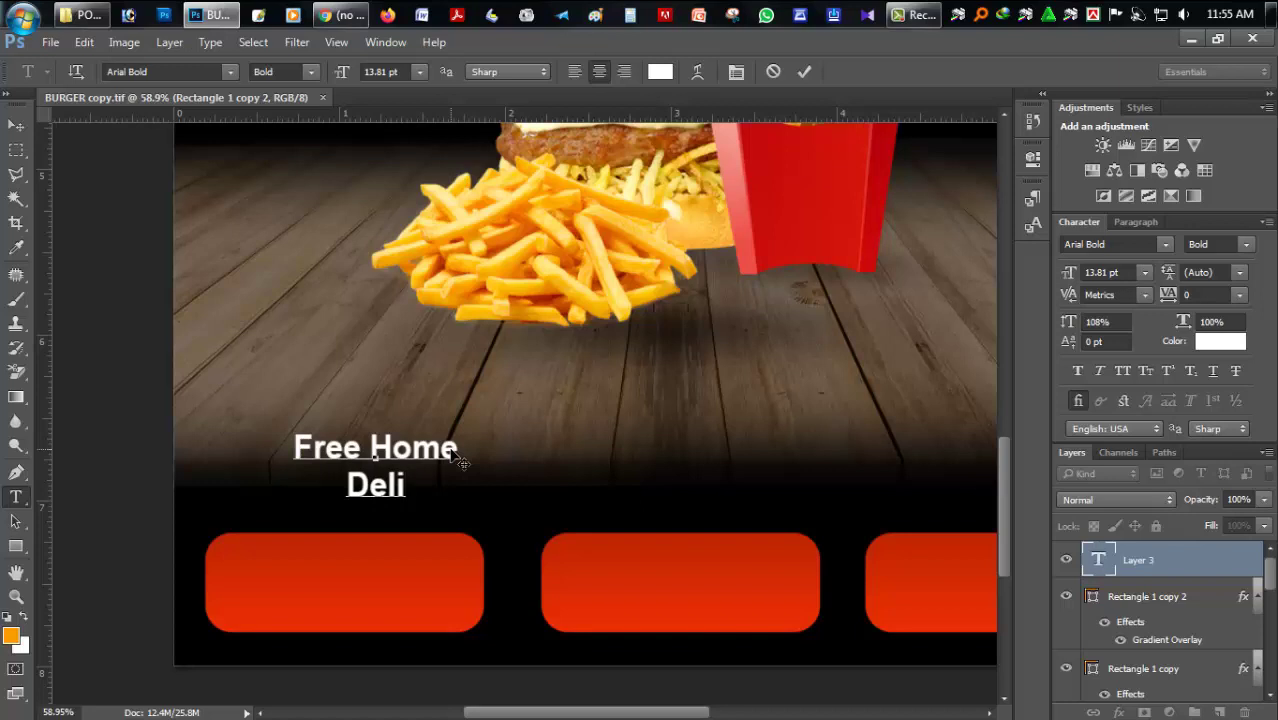
{"action": "type", "text": "very"}
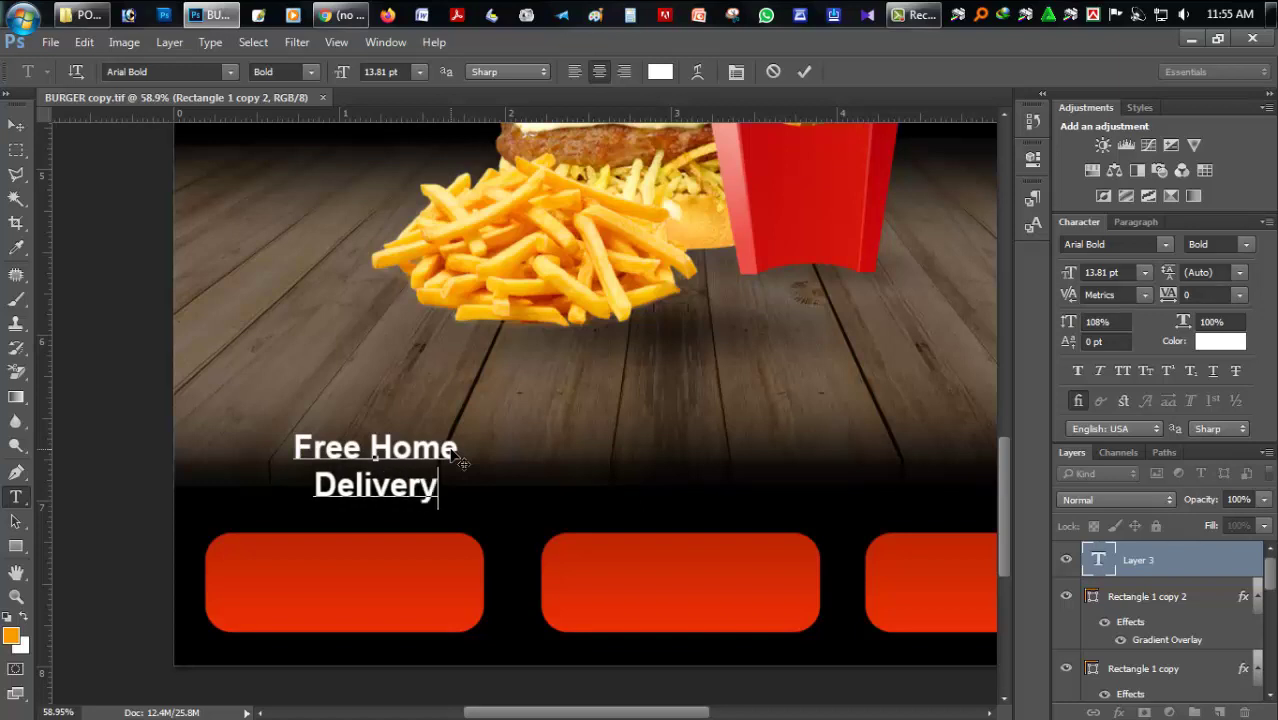
{"action": "key", "text": "ctrl+a"}
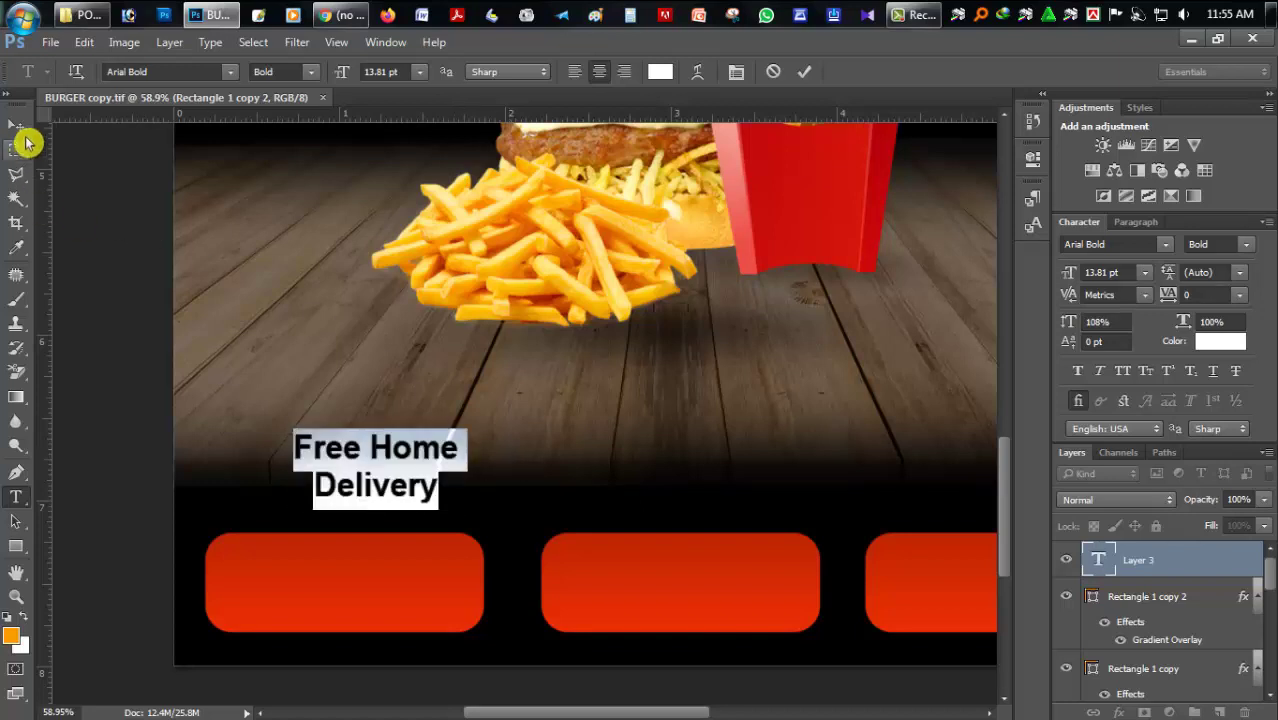
{"action": "left_click", "coordinate": [18, 128]}
{"action": "left_click_drag", "start_coordinate": [410, 452], "coordinate": [372, 568]}
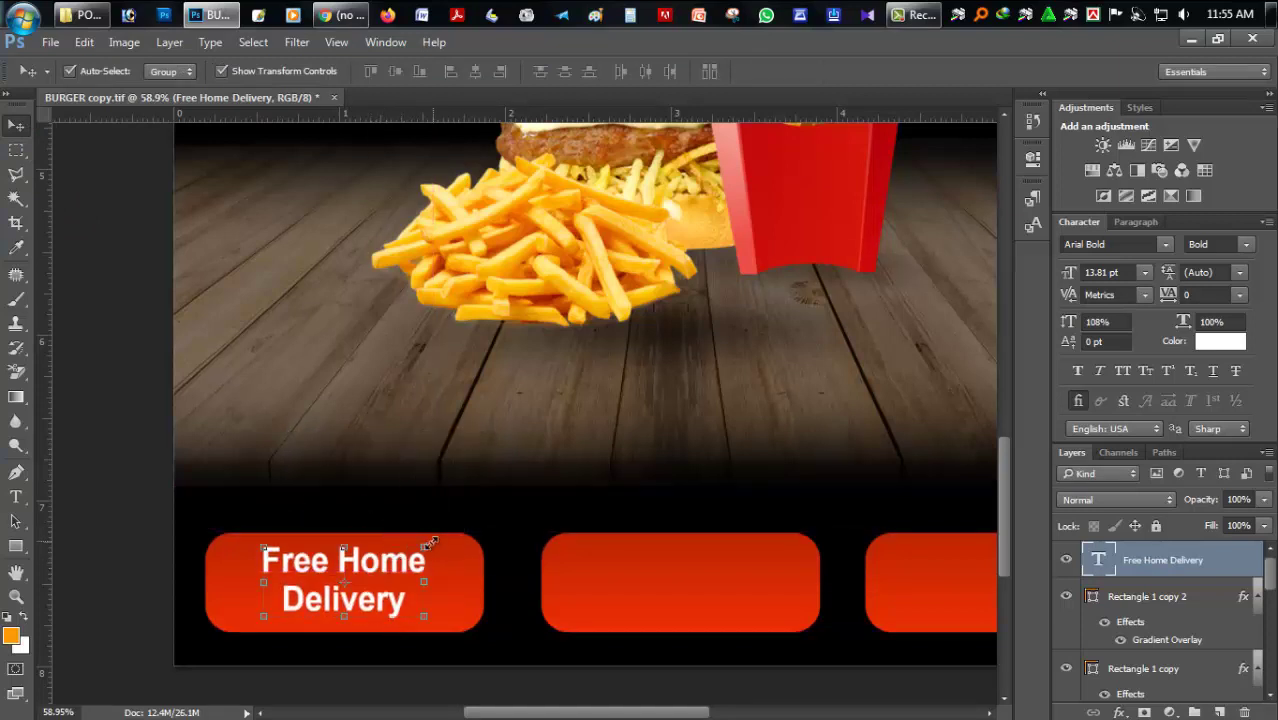
{"action": "left_click_drag", "start_coordinate": [427, 543], "coordinate": [466, 536]}
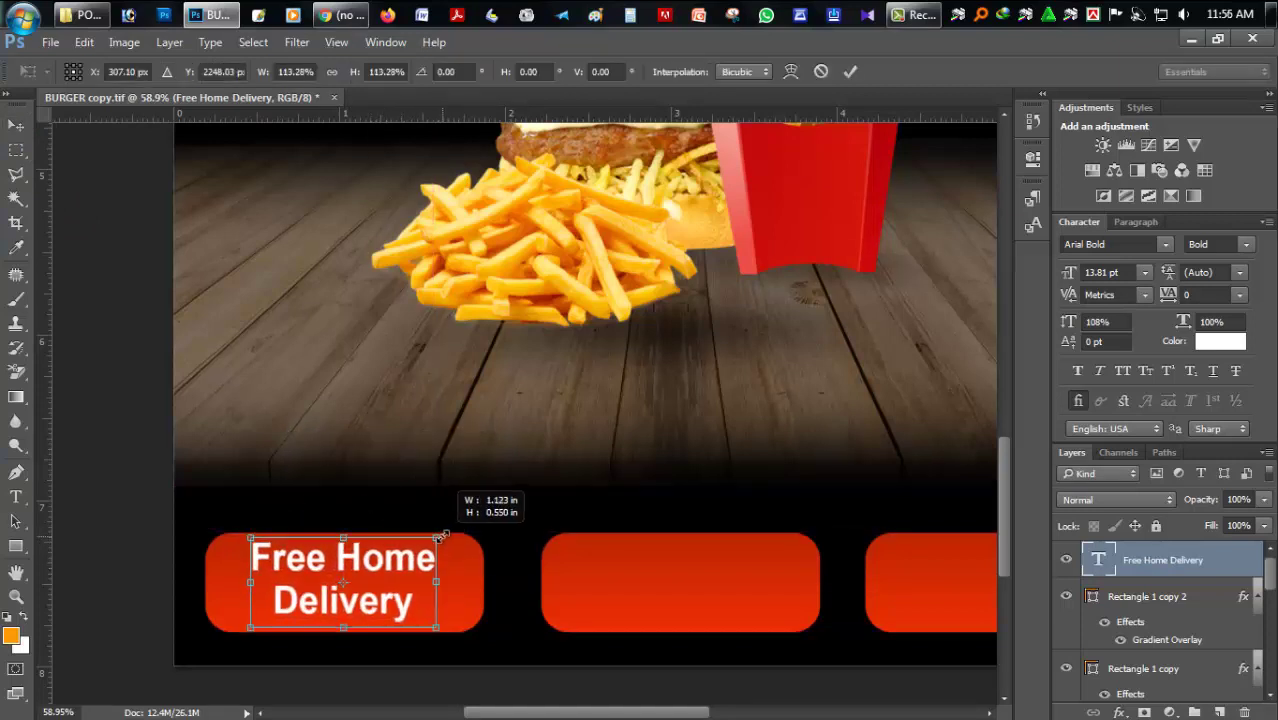
{"action": "key", "text": "Return"}
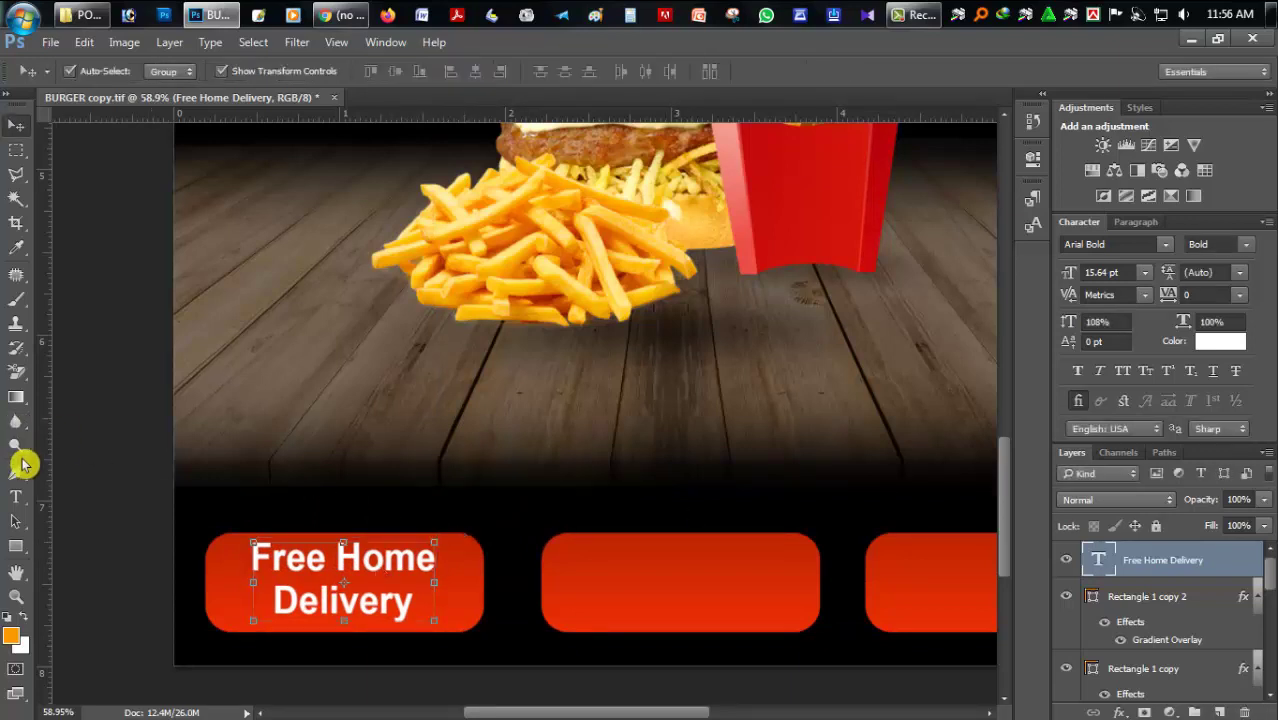
Step: Tighten the label's line spacing and set the word Delivery to regular weight
{"action": "left_click", "coordinate": [16, 497]}
{"action": "left_click_drag", "start_coordinate": [253, 556], "coordinate": [460, 616]}
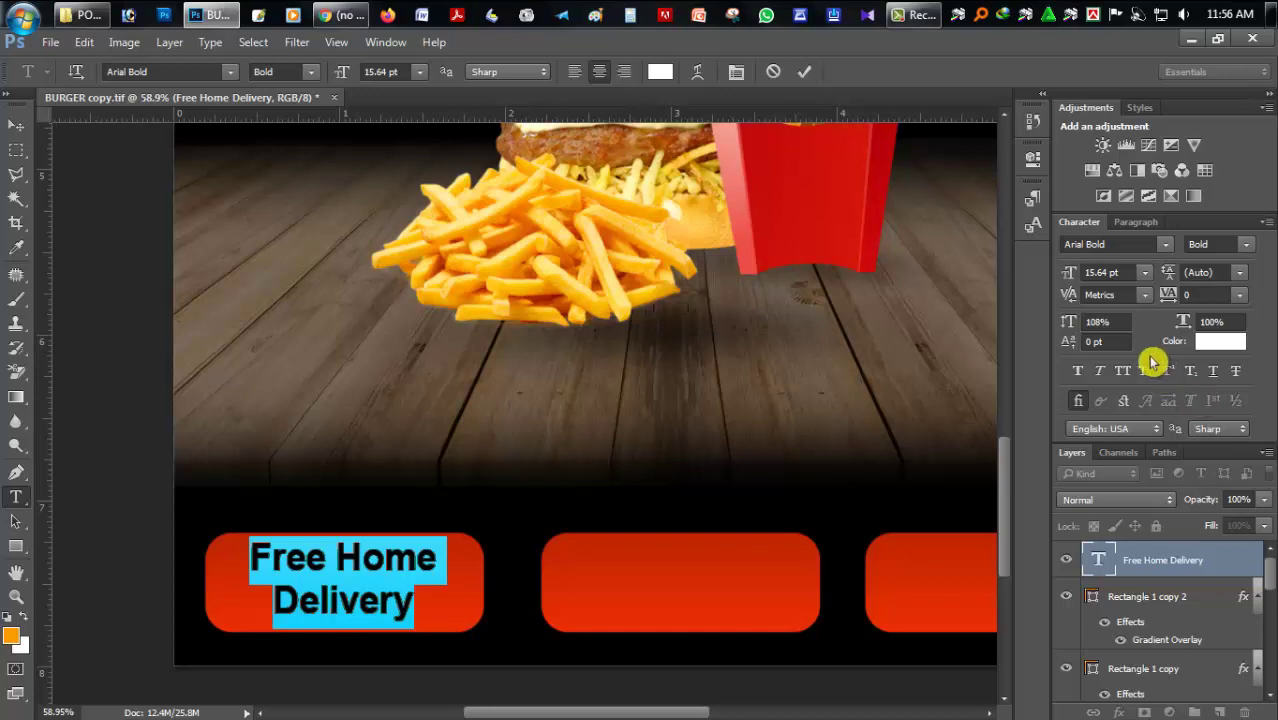
{"action": "left_click_drag", "start_coordinate": [1170, 275], "coordinate": [1189, 286]}
{"action": "left_click", "coordinate": [386, 562]}
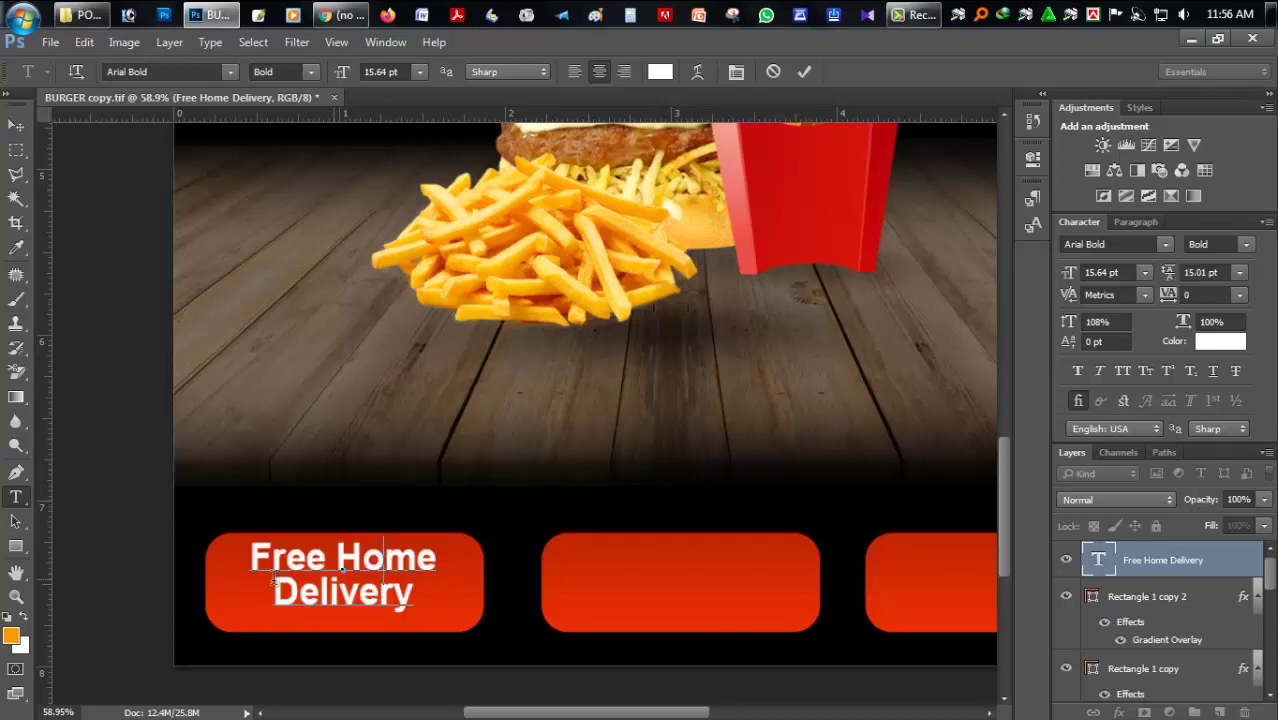
{"action": "left_click_drag", "start_coordinate": [277, 590], "coordinate": [414, 592]}
{"action": "left_click", "coordinate": [306, 72]}
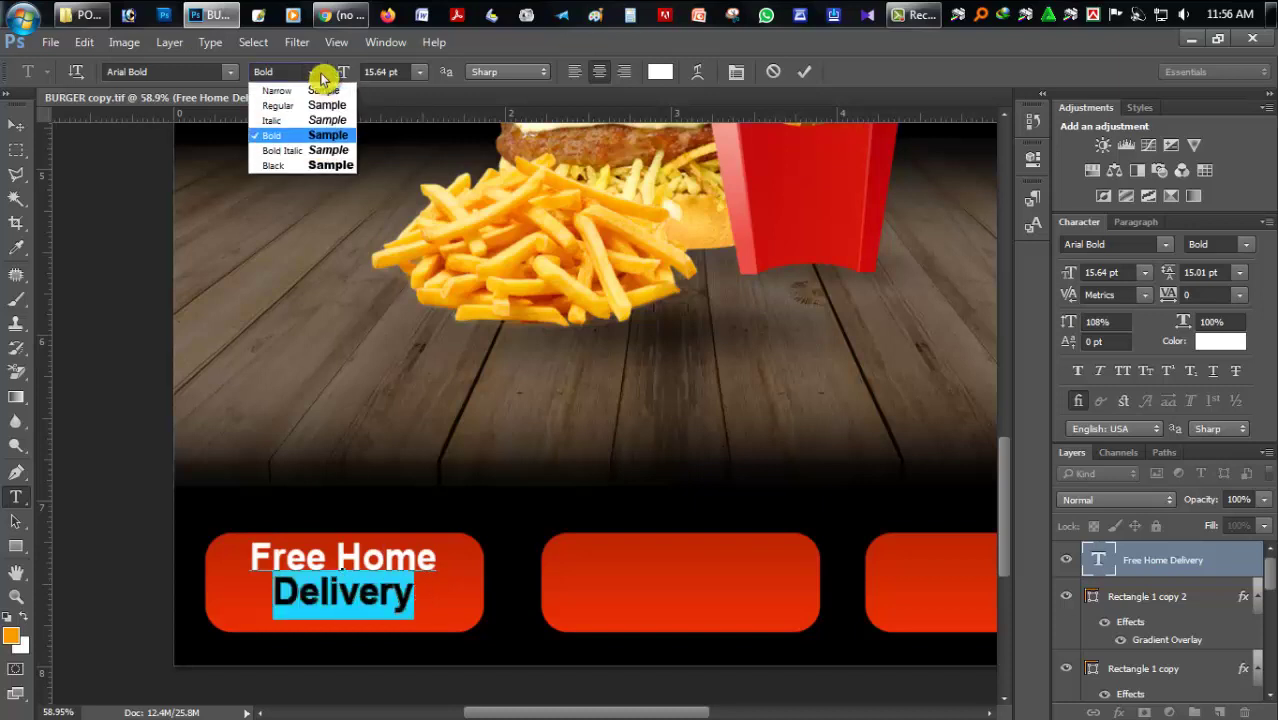
{"action": "left_click", "coordinate": [305, 105]}
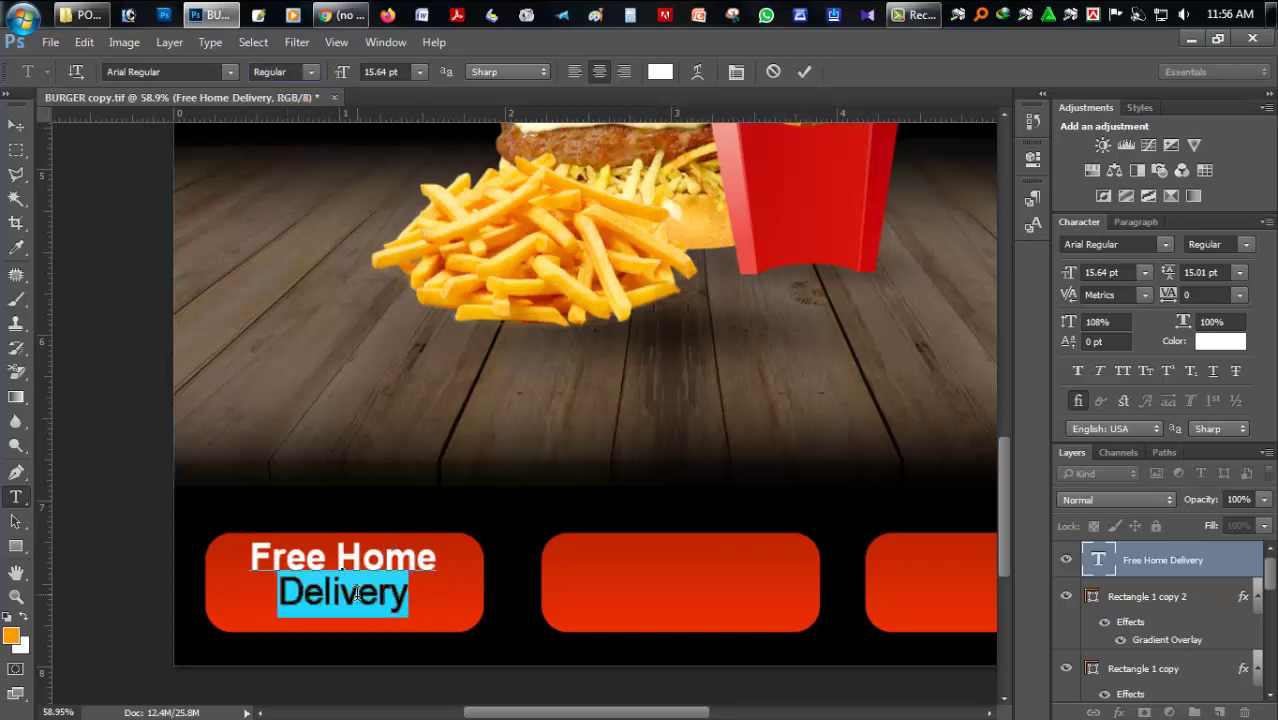
{"action": "left_click", "coordinate": [303, 562]}
{"action": "left_click_drag", "start_coordinate": [283, 599], "coordinate": [414, 598]}
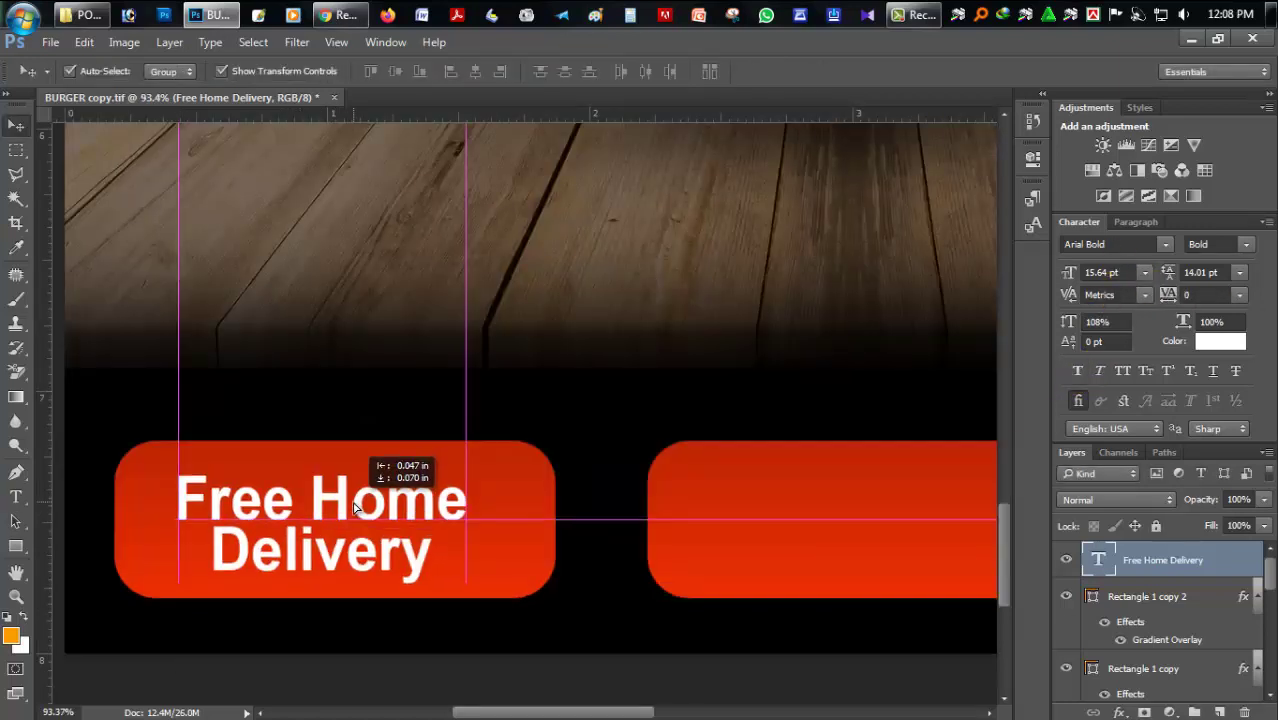
{"action": "left_click_drag", "start_coordinate": [353, 507], "coordinate": [354, 508]}
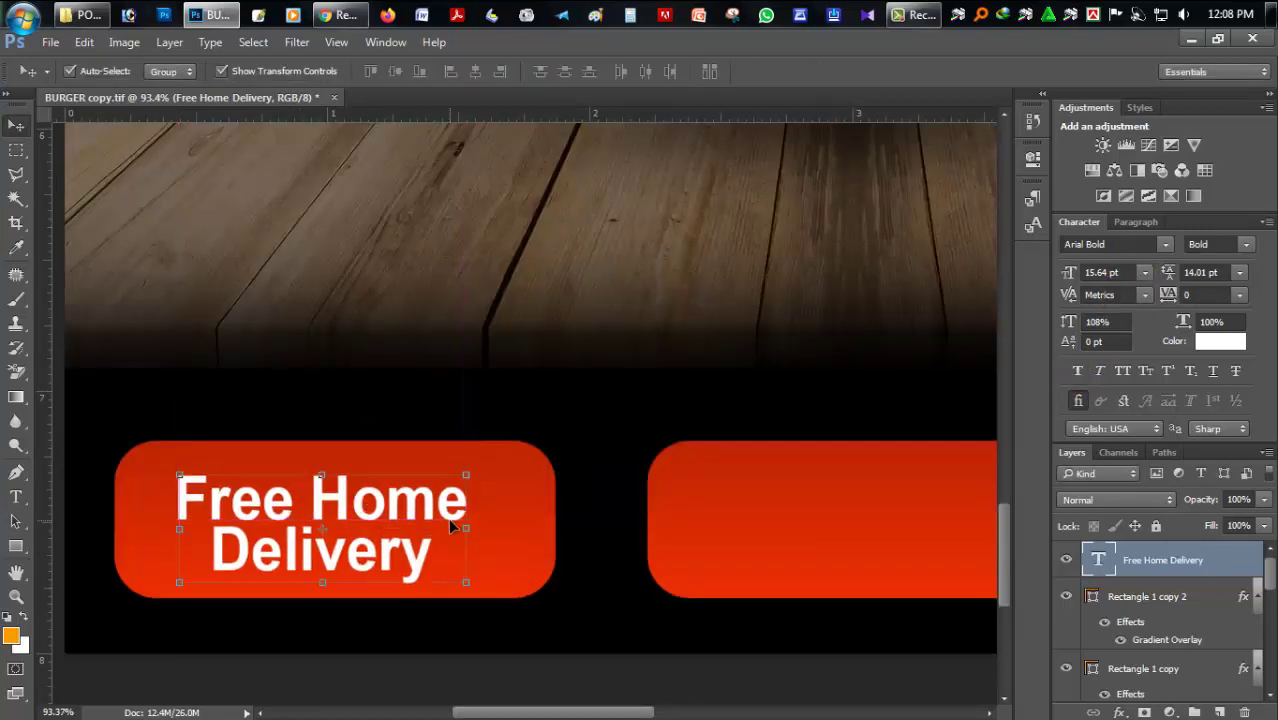
Step: Delete the middle red button and duplicate the label onto the right button
{"action": "scroll", "coordinate": [450, 527], "scroll_direction": "down", "scroll_amount": 6}
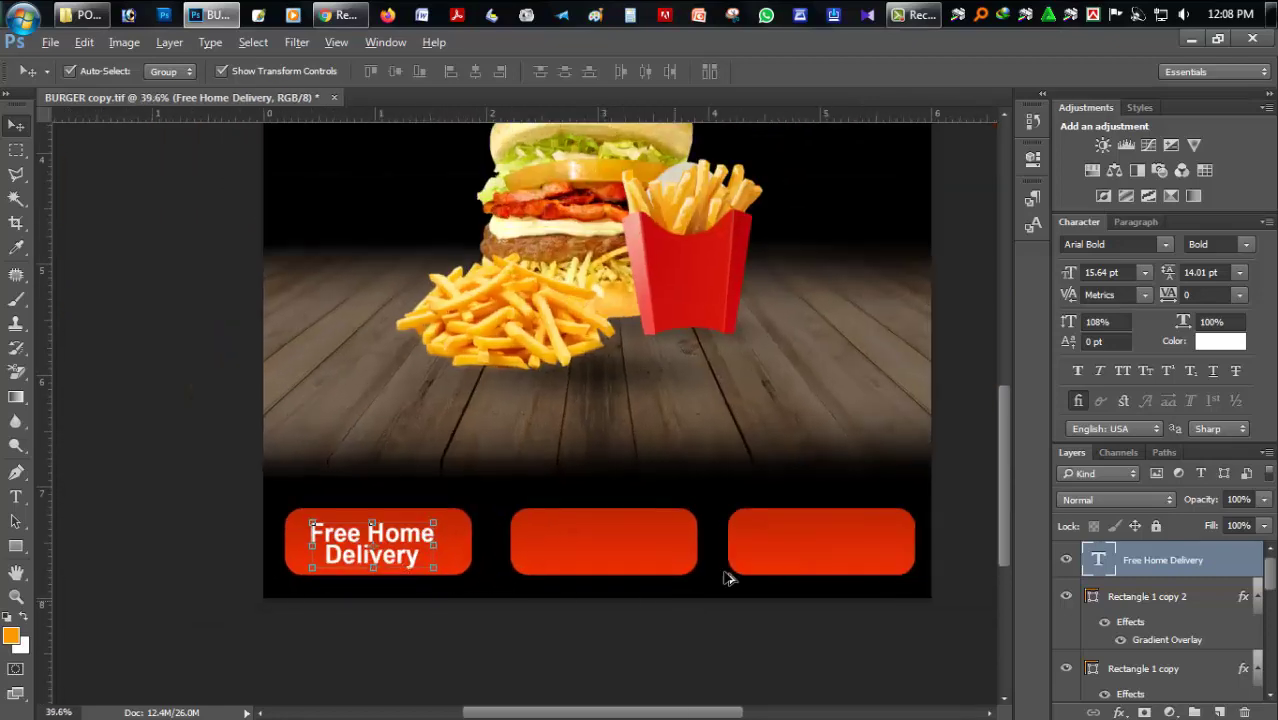
{"action": "left_click", "coordinate": [590, 530]}
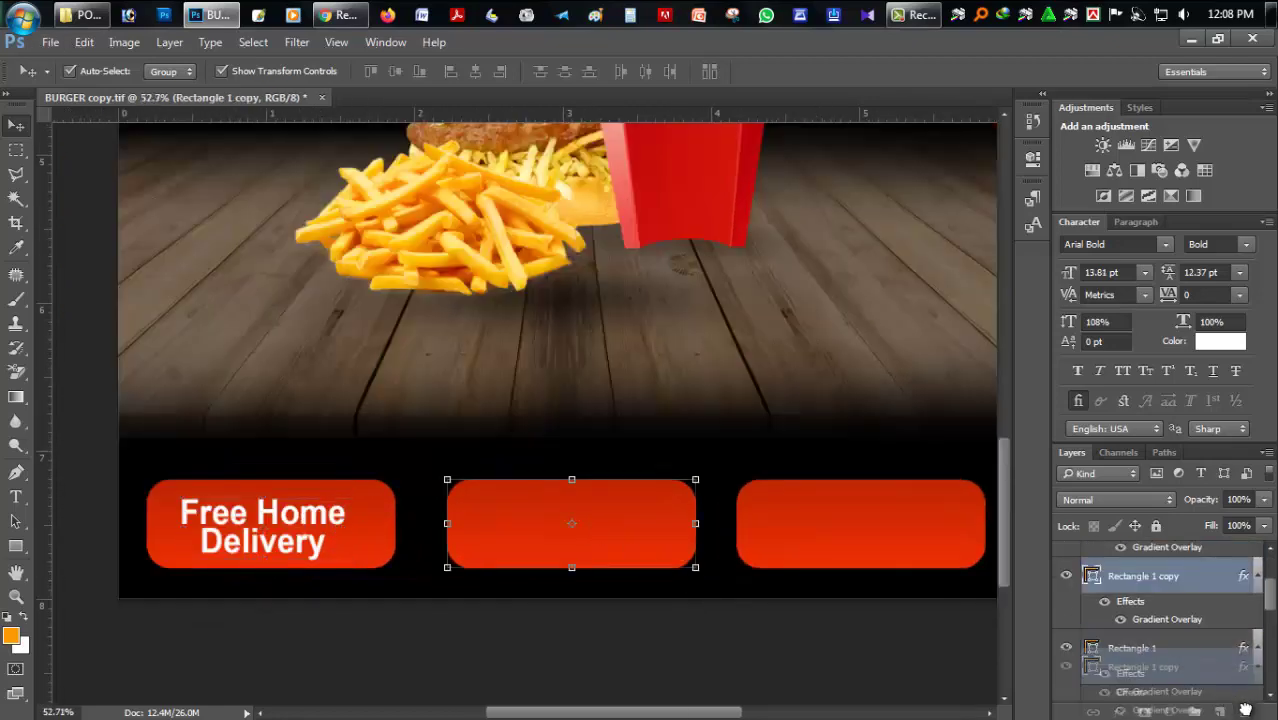
{"action": "key", "text": "Delete"}
{"action": "scroll", "coordinate": [598, 558], "scroll_direction": "down", "scroll_amount": 2}
{"action": "left_click", "coordinate": [293, 497]}
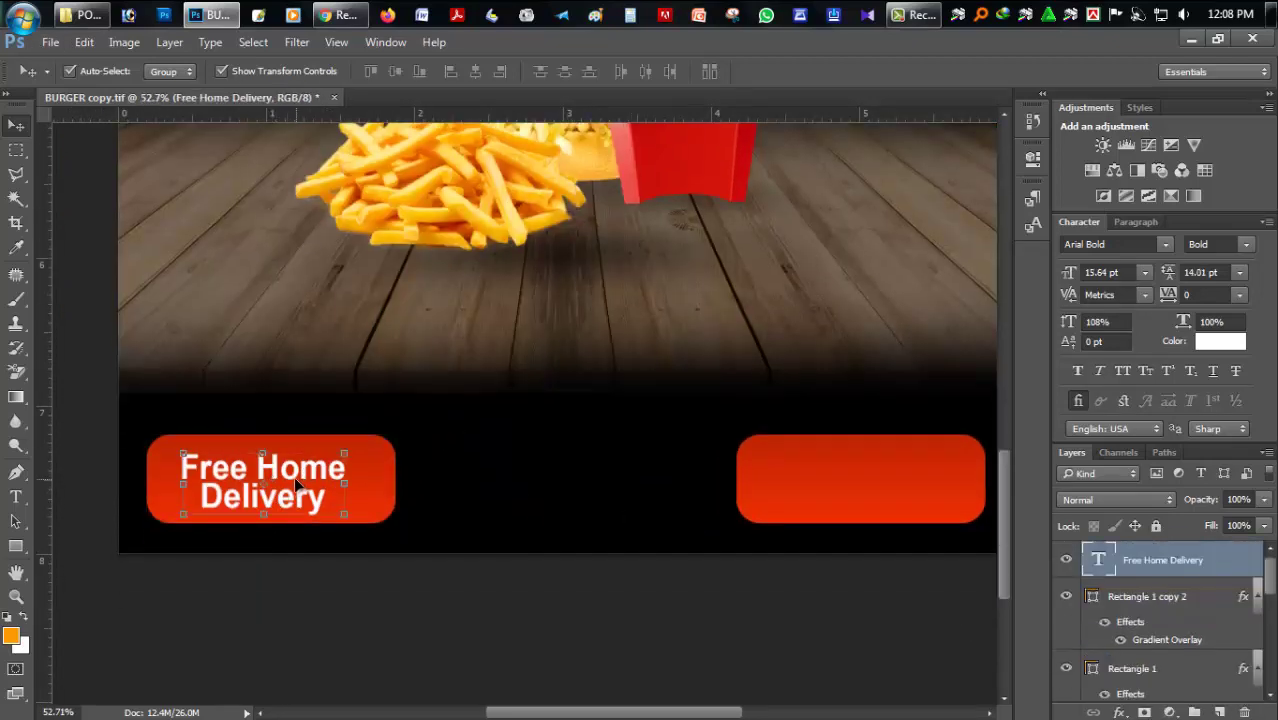
{"action": "left_click_drag", "start_coordinate": [296, 484], "coordinate": [899, 479]}
Step: Replace the copied label's text with 'Order Now!'
{"action": "left_click", "coordinate": [16, 497]}
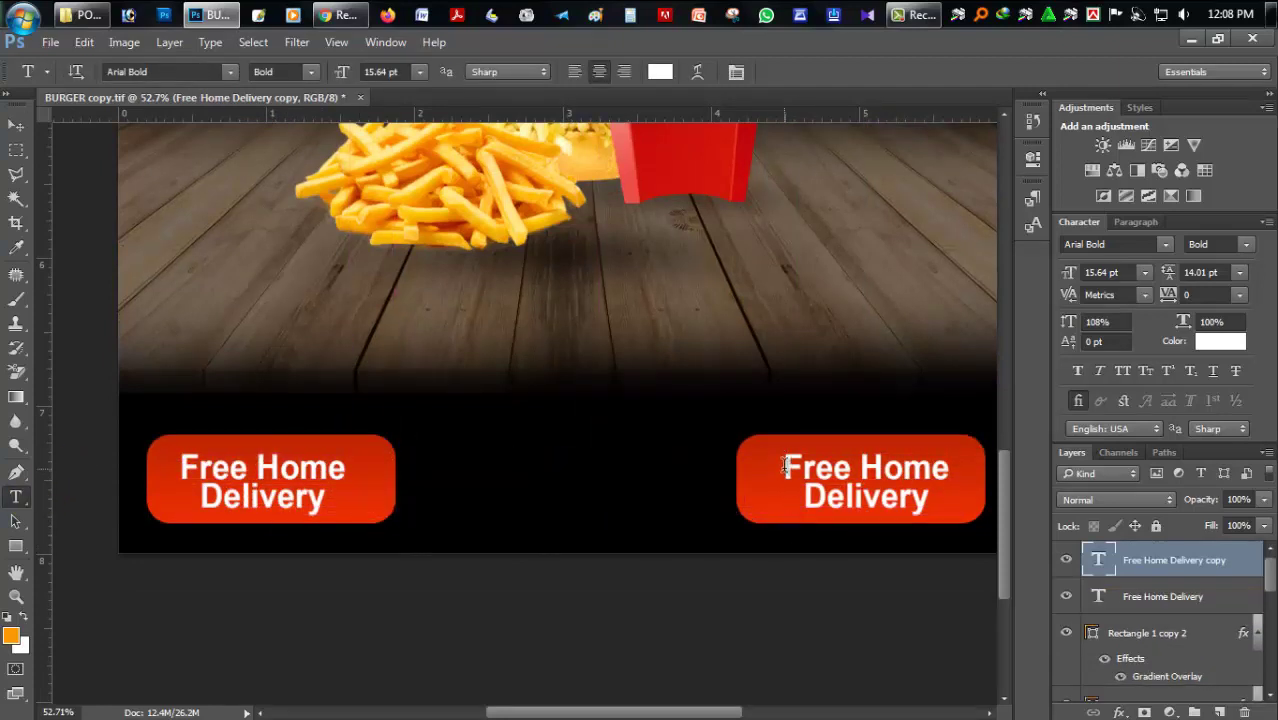
{"action": "left_click_drag", "start_coordinate": [785, 466], "coordinate": [950, 500]}
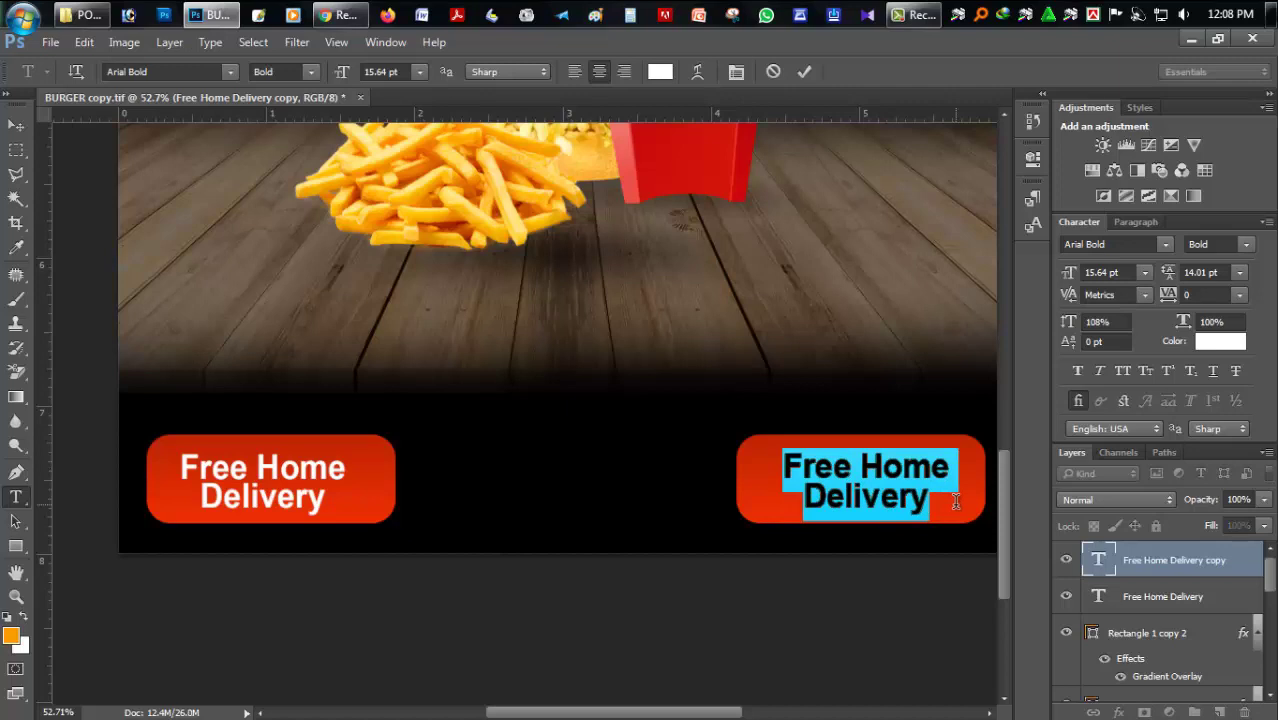
{"action": "type", "text": "Or"}
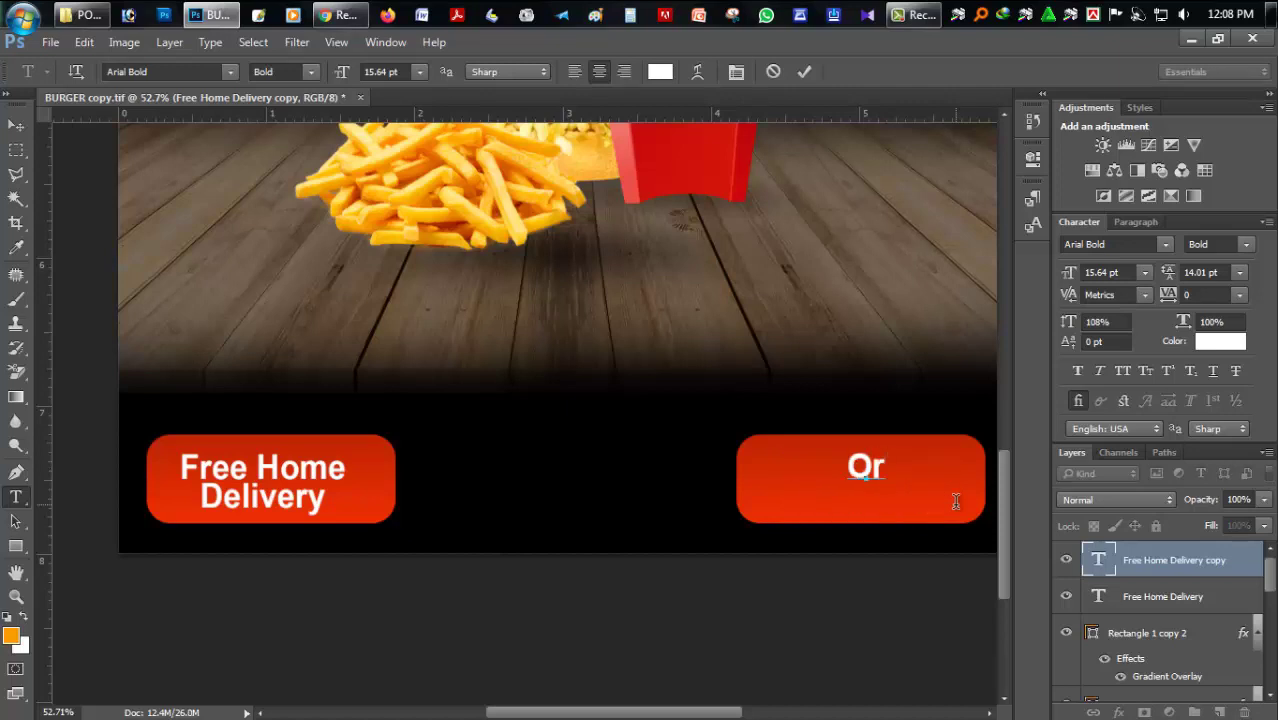
{"action": "type", "text": "der"}
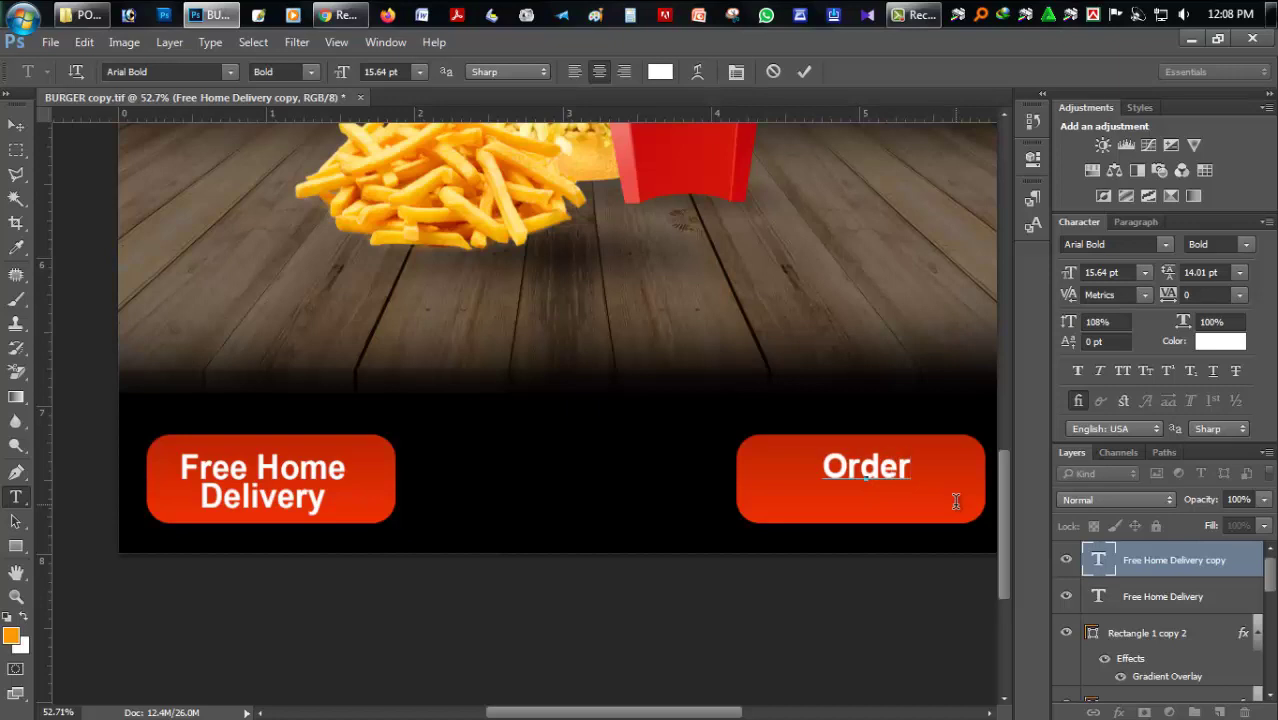
{"action": "type", "text": " NOW"}
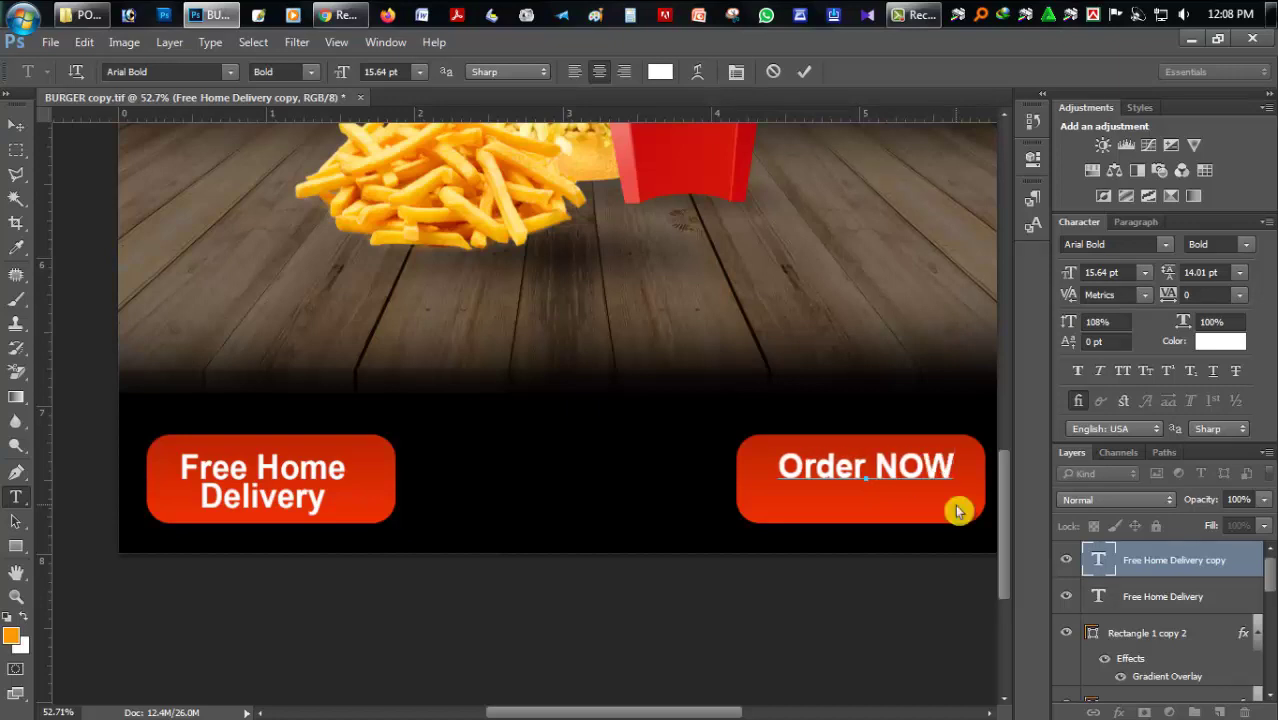
{"action": "type", "text": "!"}
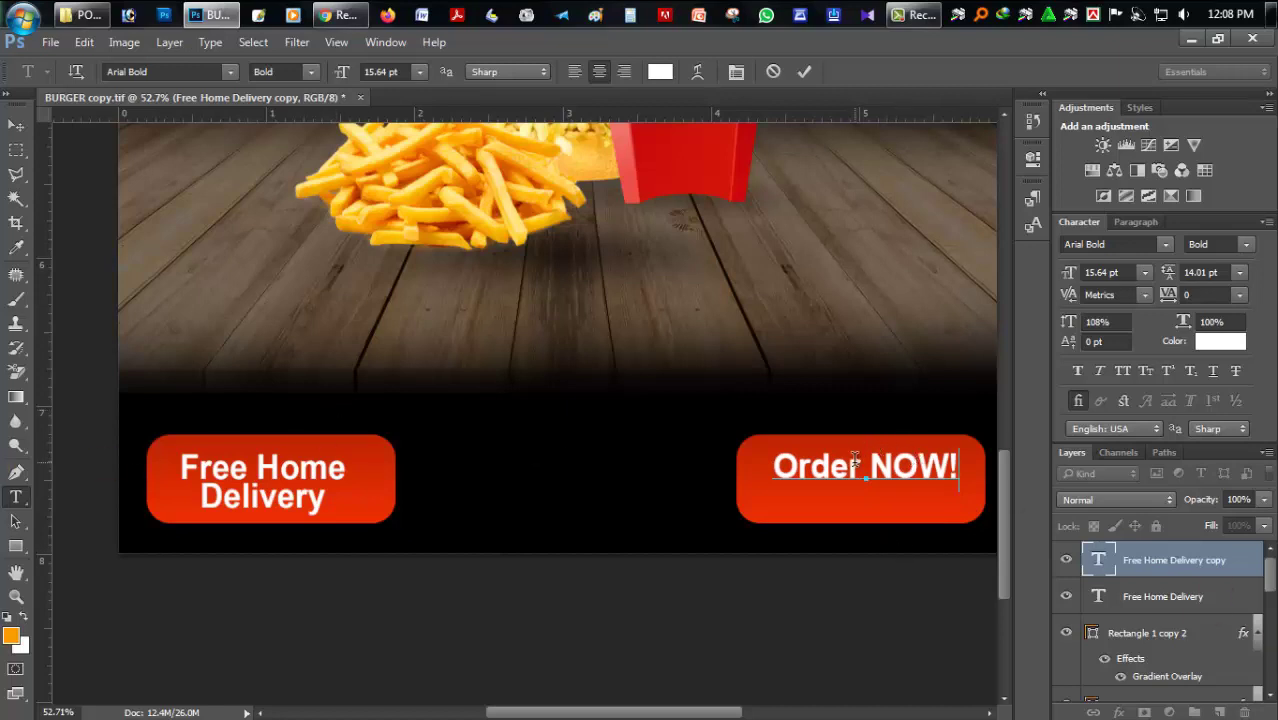
{"action": "left_click_drag", "start_coordinate": [858, 466], "coordinate": [773, 465]}
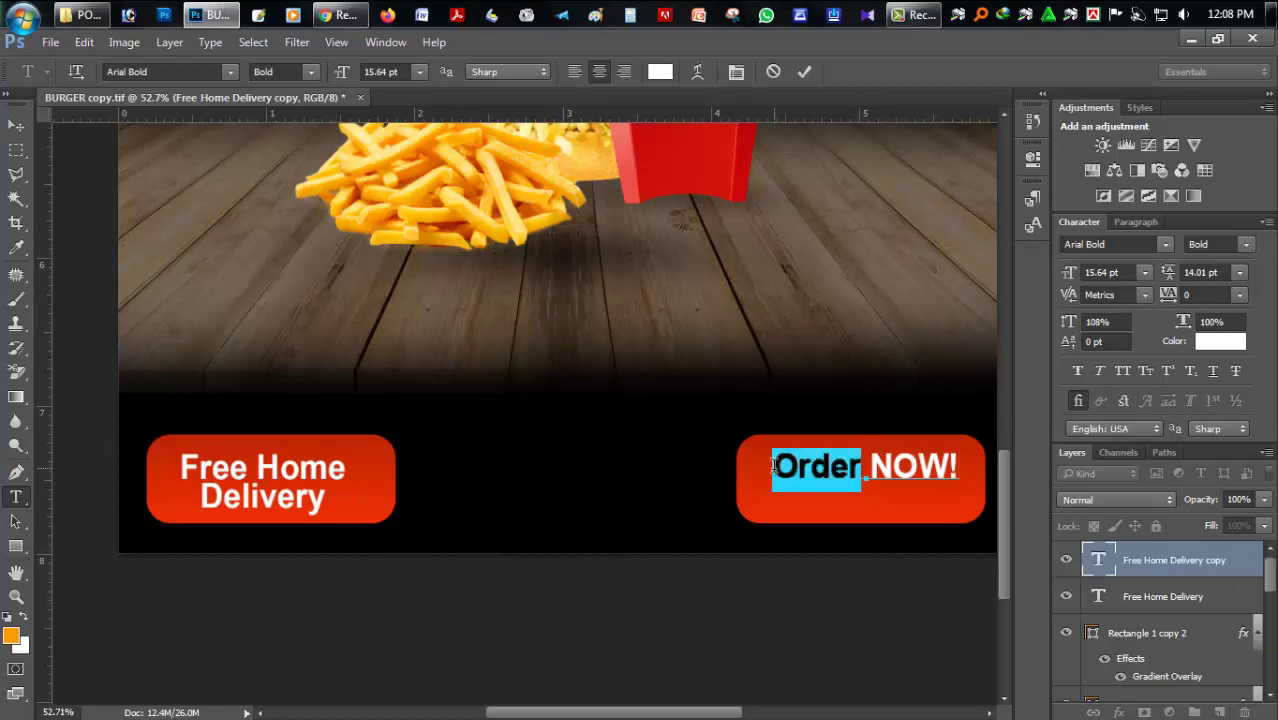
{"action": "left_click", "coordinate": [946, 462]}
{"action": "key", "text": "BackSpace"}
{"action": "key", "text": "BackSpace"}
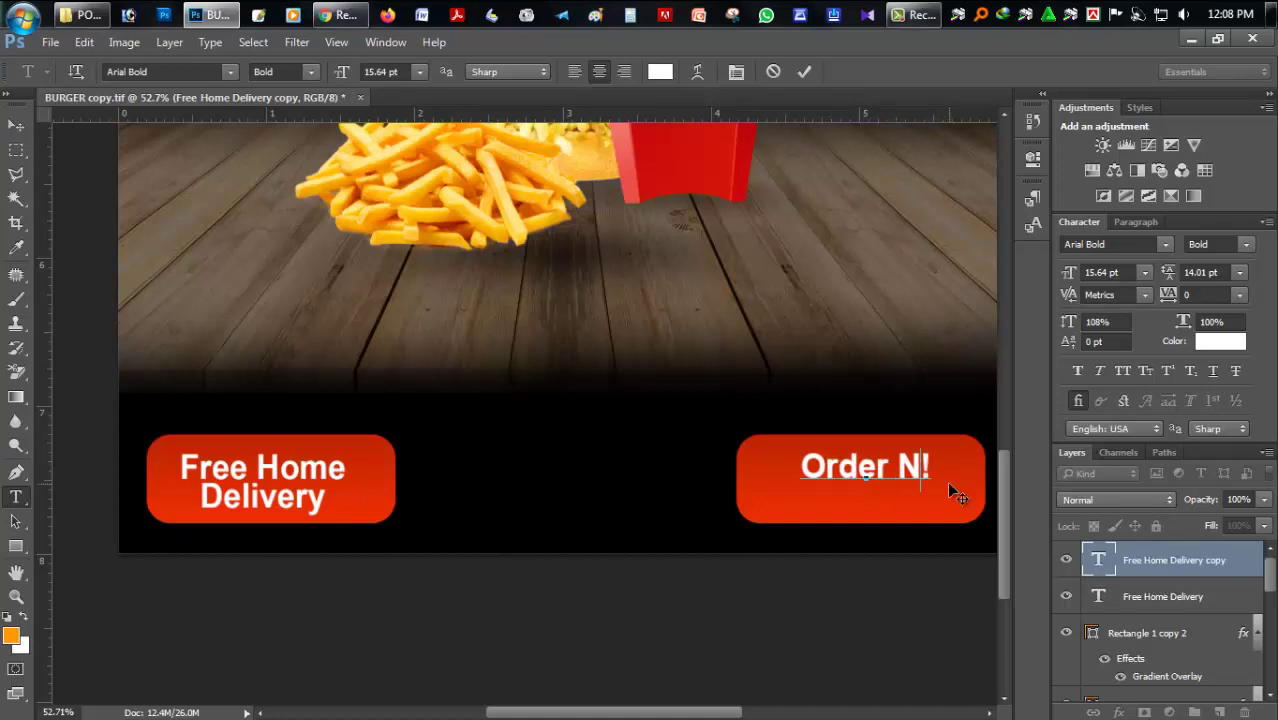
{"action": "type", "text": "ow"}
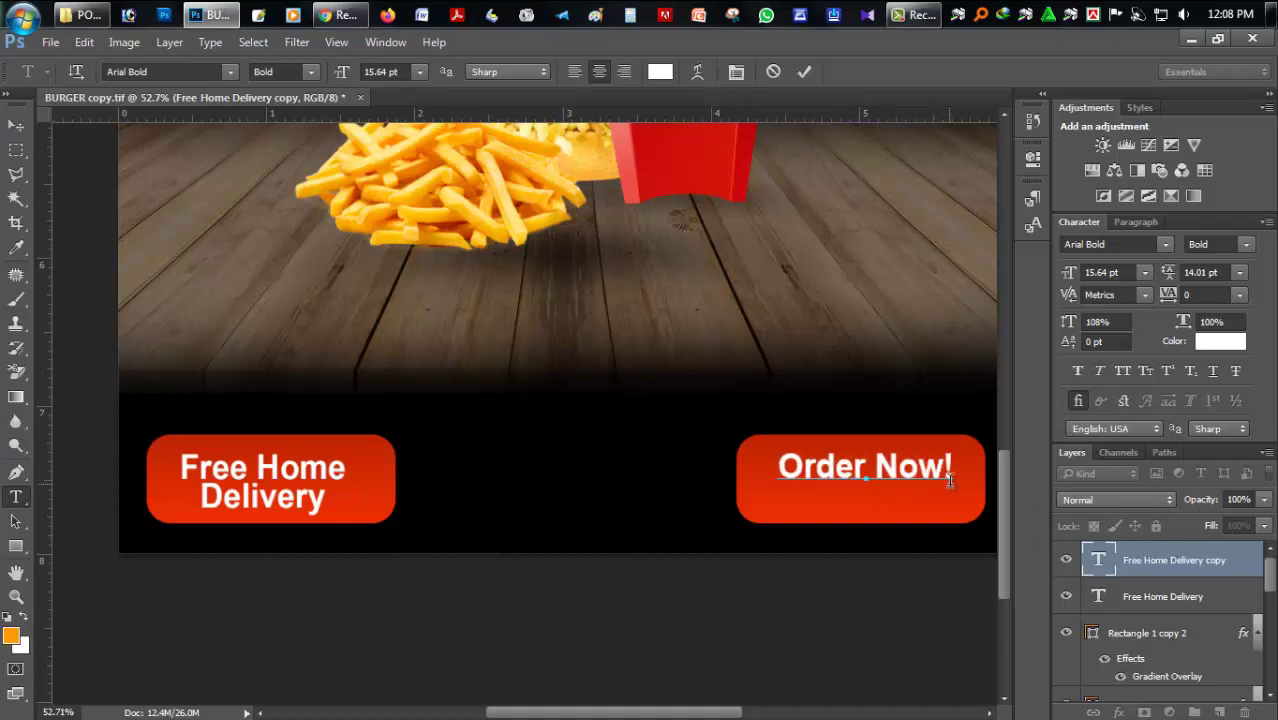
Step: Move the Order Now! text down to centre it in the right button
{"action": "left_click", "coordinate": [16, 125]}
{"action": "left_click_drag", "start_coordinate": [822, 468], "coordinate": [818, 484]}
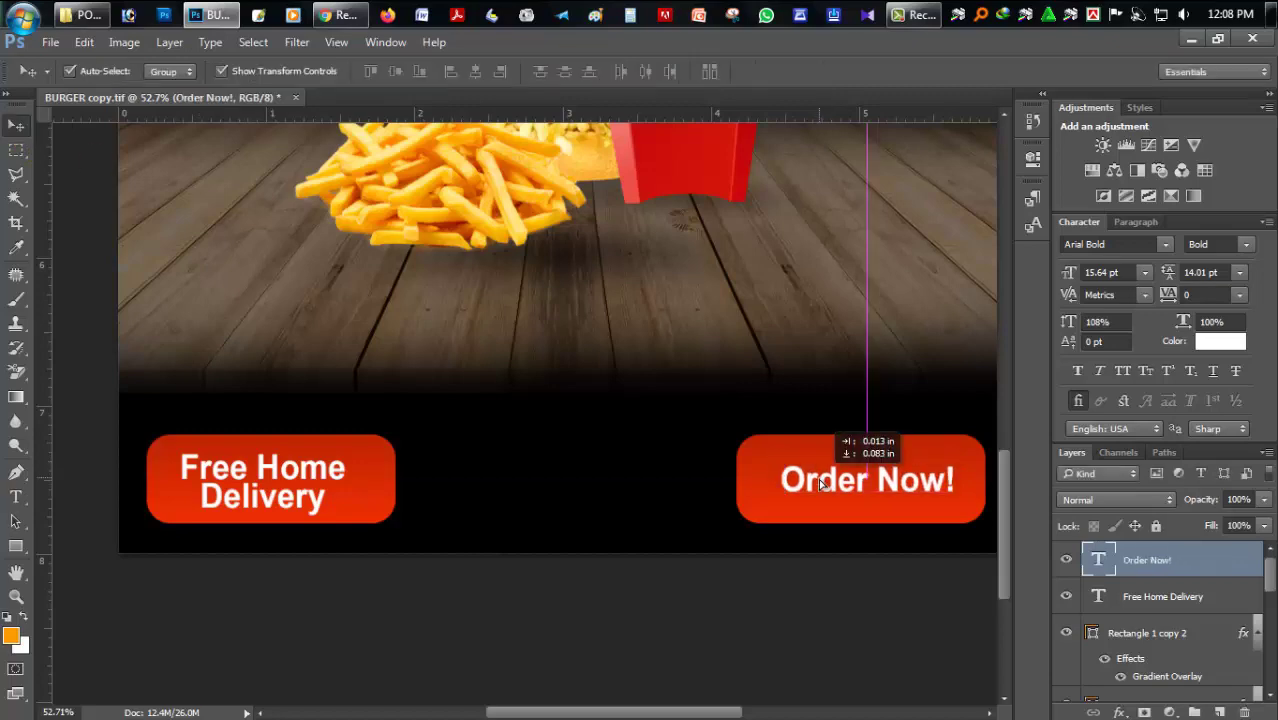
{"action": "left_click", "coordinate": [650, 600]}
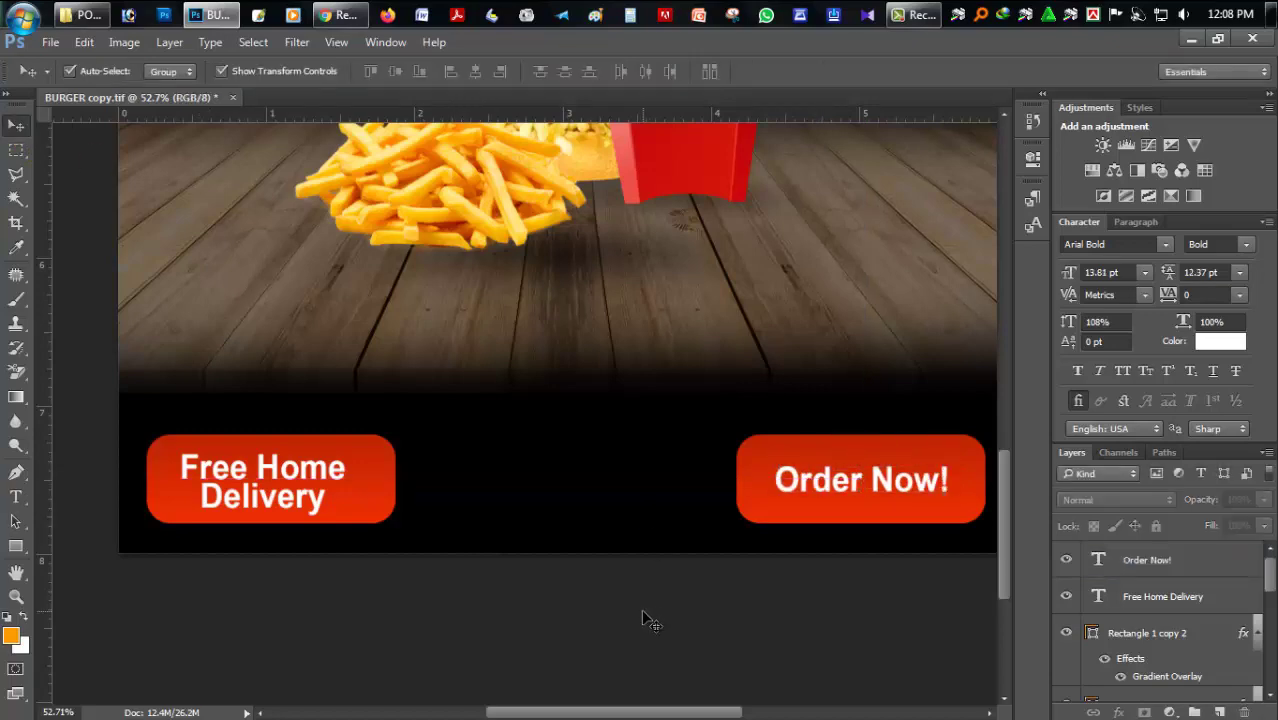
{"action": "scroll", "coordinate": [643, 615], "scroll_direction": "down", "scroll_amount": 3}
{"action": "scroll", "coordinate": [571, 600], "scroll_direction": "up", "scroll_amount": 2}
{"action": "scroll", "coordinate": [542, 600], "scroll_direction": "up", "scroll_amount": 1}
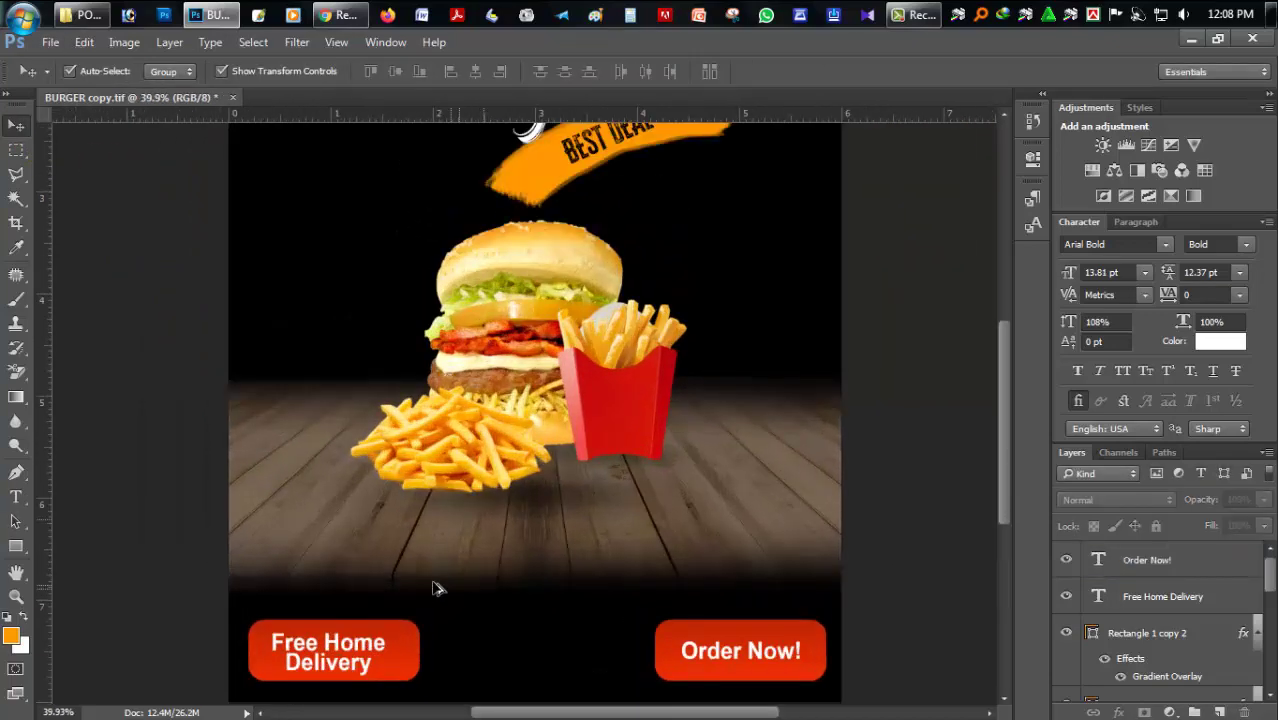
{"action": "scroll", "coordinate": [437, 588], "scroll_direction": "up", "scroll_amount": 1}
{"action": "scroll", "coordinate": [488, 563], "scroll_direction": "up", "scroll_amount": 1}
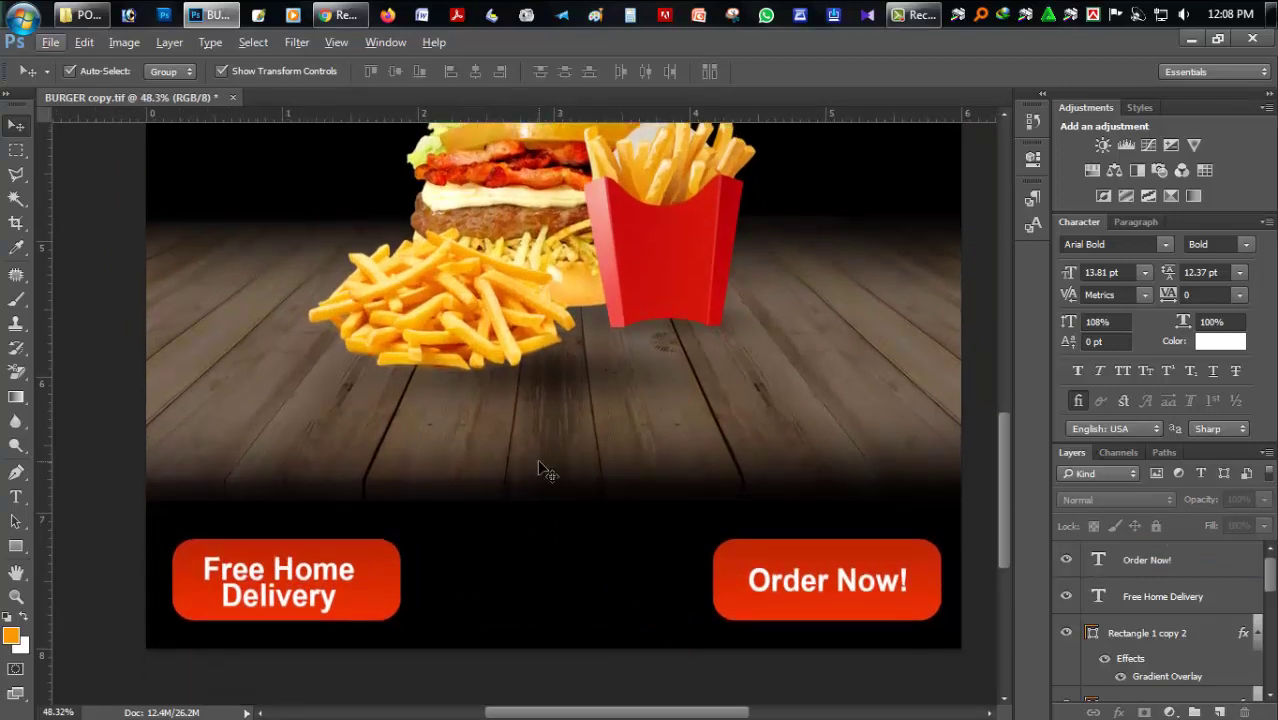
{"action": "scroll", "coordinate": [388, 476], "scroll_direction": "down", "scroll_amount": 3}
Step: Open Rectangle 1's Gradient Overlay settings and browse the gradient presets
{"action": "left_click", "coordinate": [383, 477]}
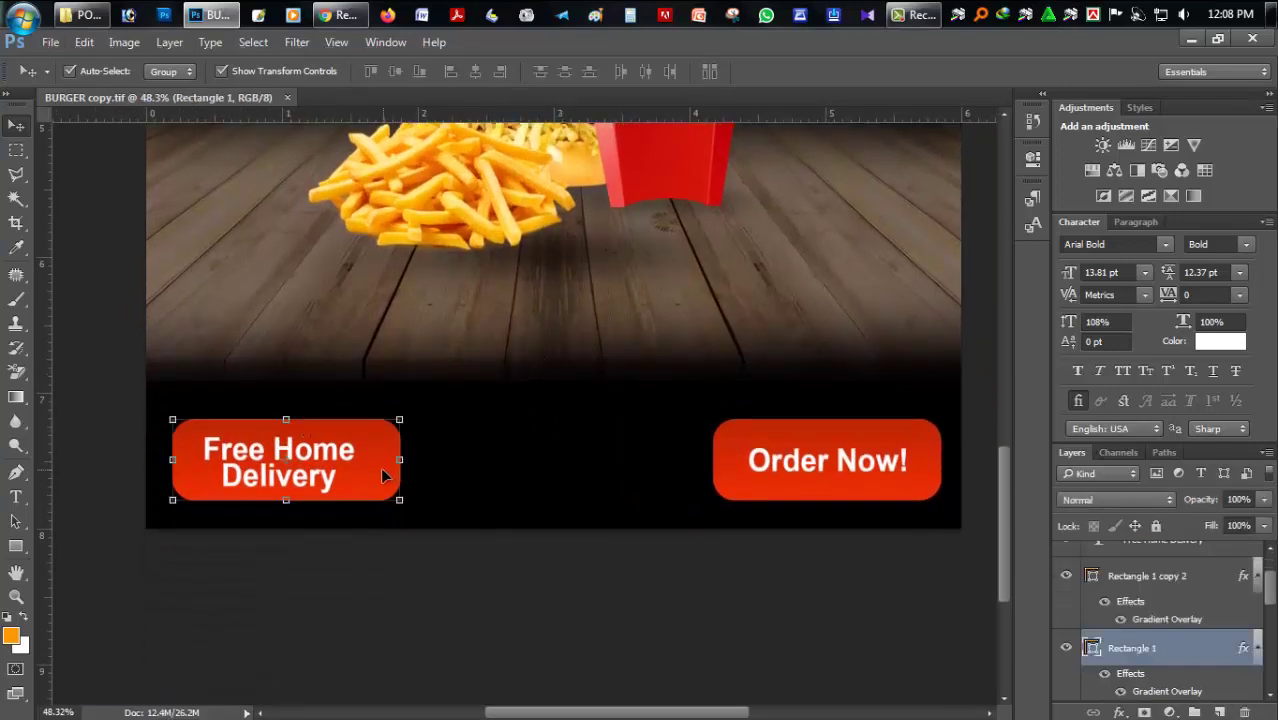
{"action": "double_click", "coordinate": [1168, 690]}
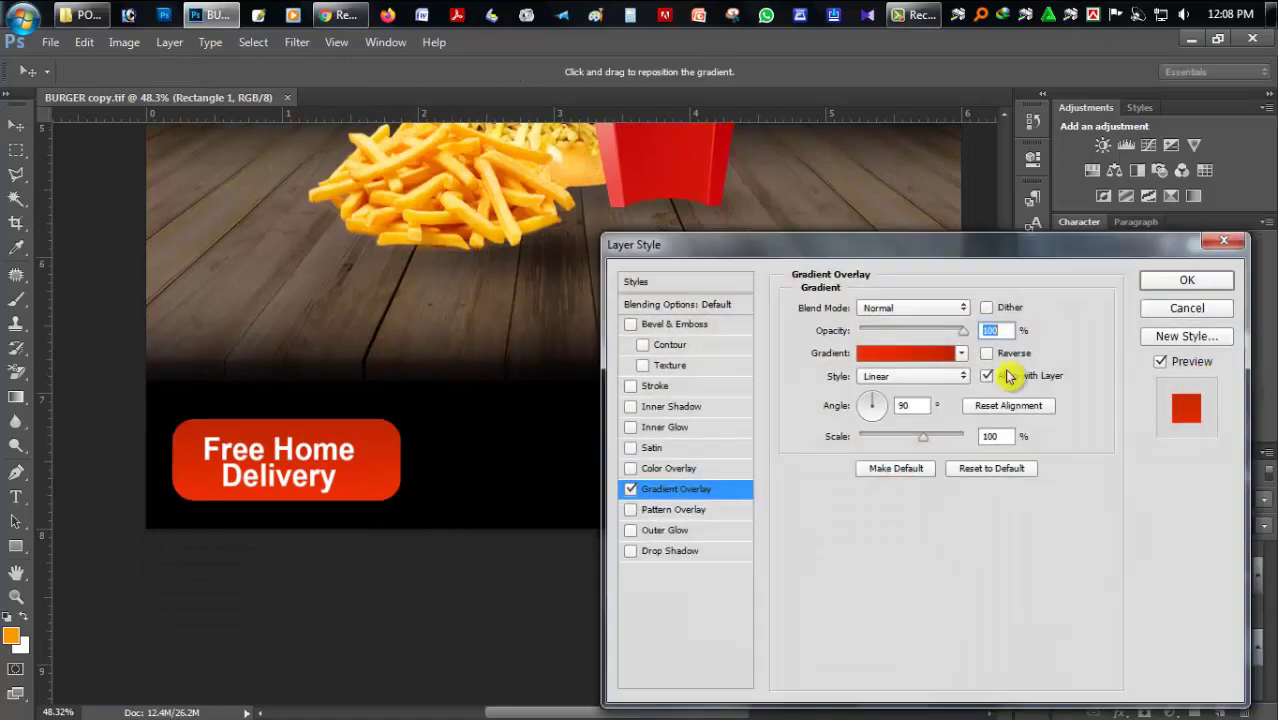
{"action": "left_click", "coordinate": [961, 355]}
{"action": "scroll", "coordinate": [1021, 422], "scroll_direction": "down", "scroll_amount": 2}
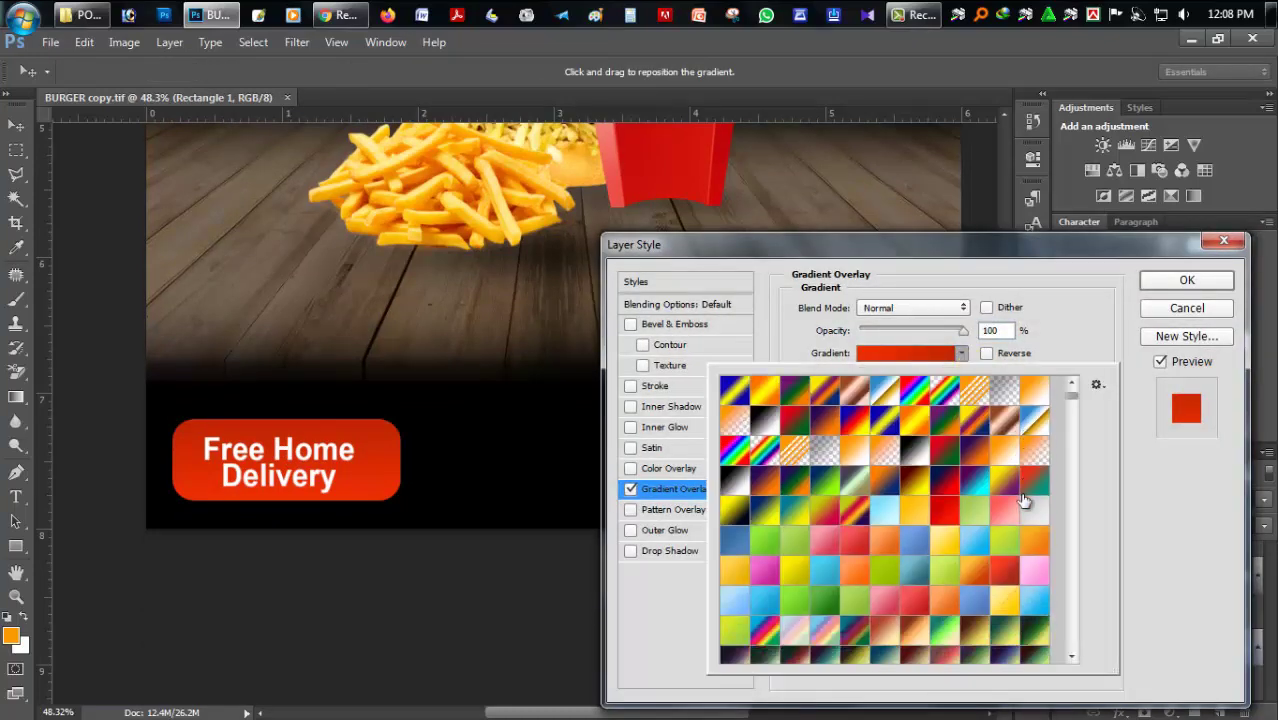
{"action": "scroll", "coordinate": [1004, 522], "scroll_direction": "down", "scroll_amount": 2}
{"action": "scroll", "coordinate": [981, 549], "scroll_direction": "down", "scroll_amount": 3}
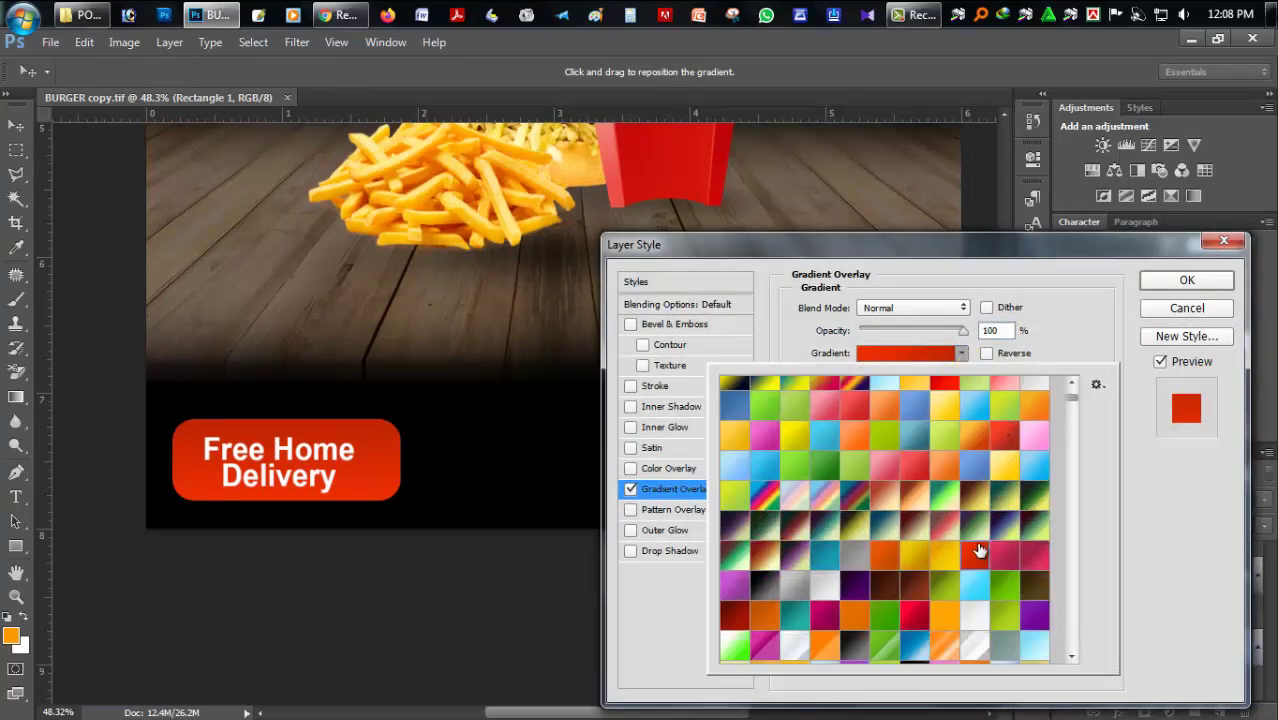
{"action": "scroll", "coordinate": [979, 560], "scroll_direction": "down", "scroll_amount": 1}
{"action": "scroll", "coordinate": [884, 590], "scroll_direction": "down", "scroll_amount": 1}
Step: Try several red presets, then apply a glossy bright red gradient
{"action": "left_click", "coordinate": [737, 578]}
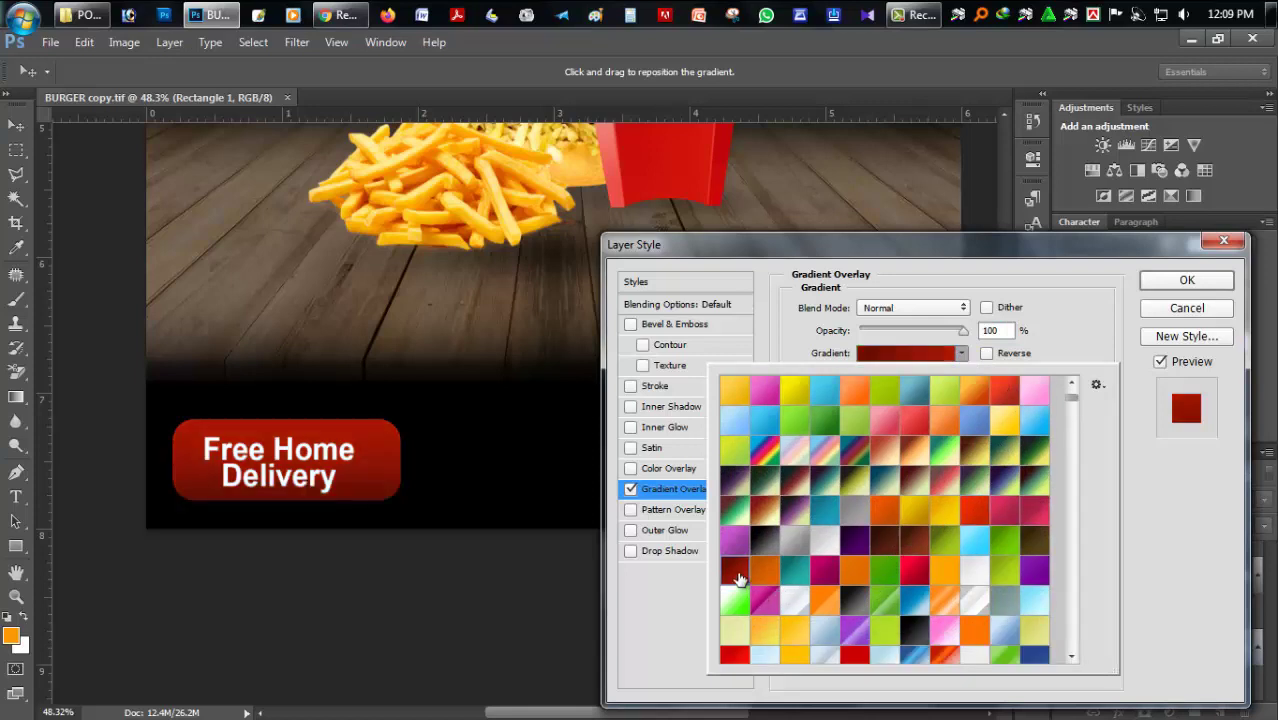
{"action": "scroll", "coordinate": [880, 540], "scroll_direction": "down", "scroll_amount": 2}
{"action": "scroll", "coordinate": [890, 545], "scroll_direction": "down", "scroll_amount": 2}
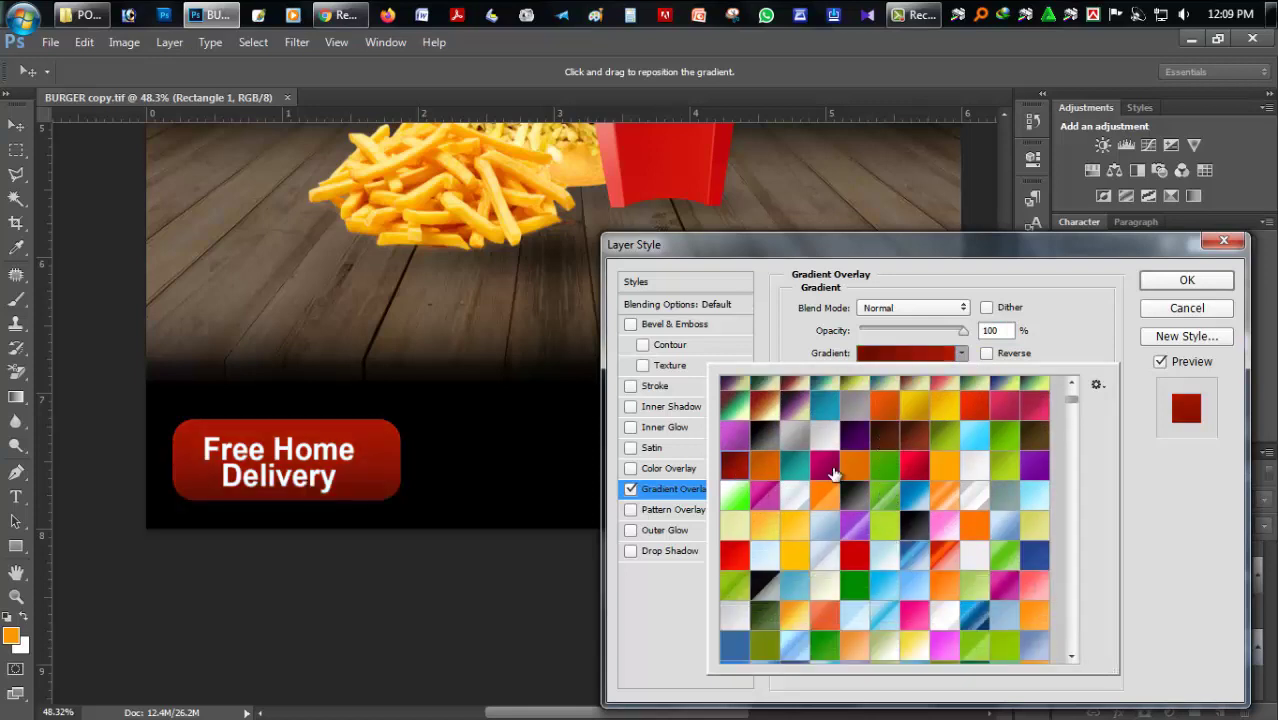
{"action": "left_click", "coordinate": [920, 467]}
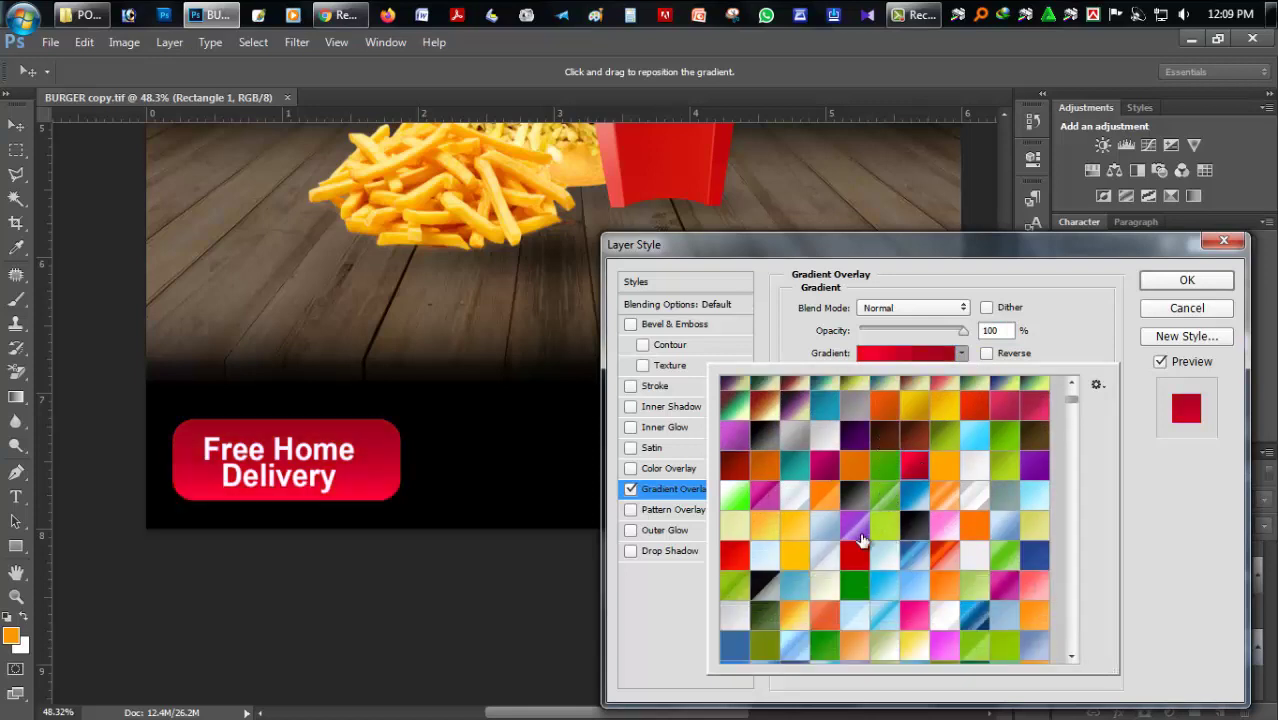
{"action": "left_click", "coordinate": [857, 555]}
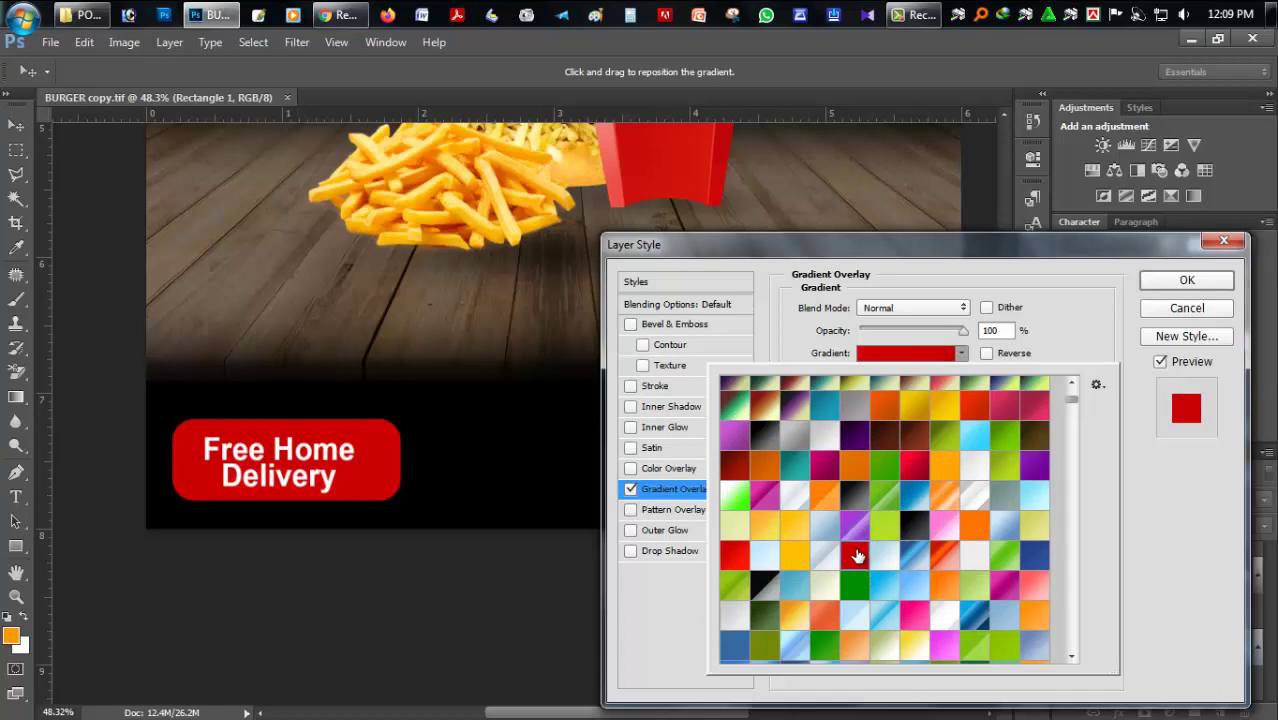
{"action": "left_click", "coordinate": [735, 556]}
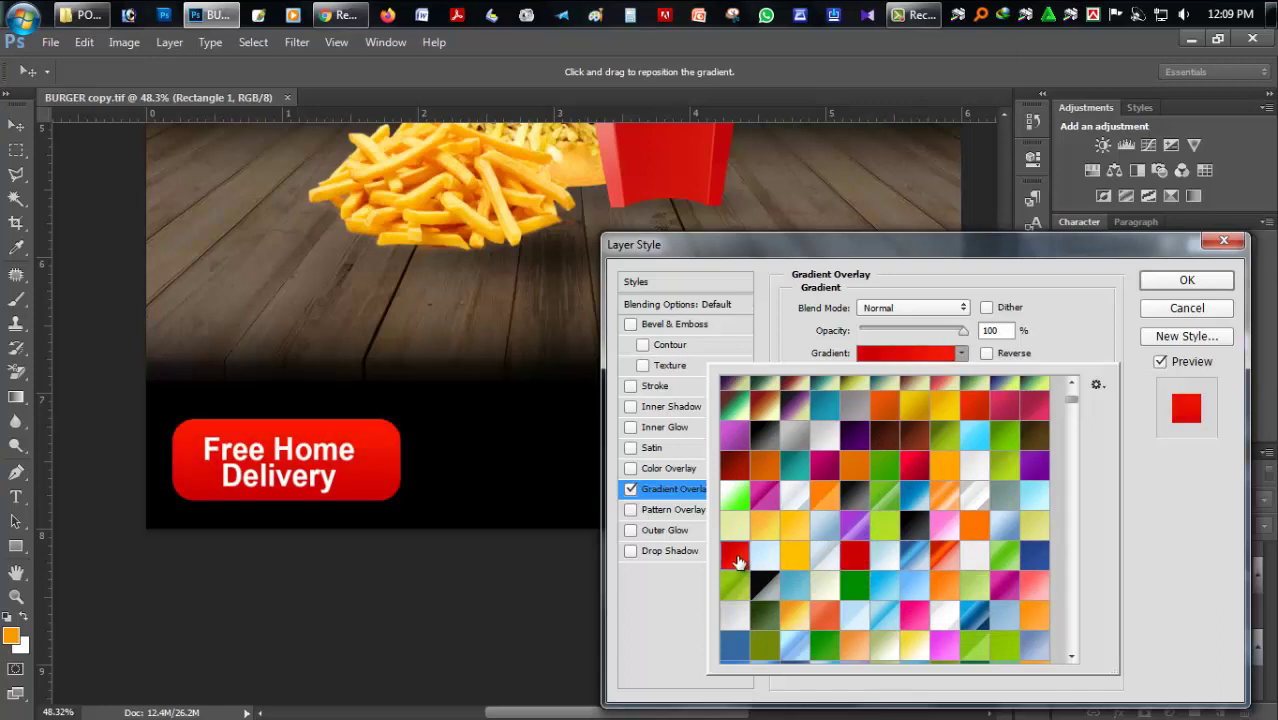
{"action": "left_click", "coordinate": [1189, 283]}
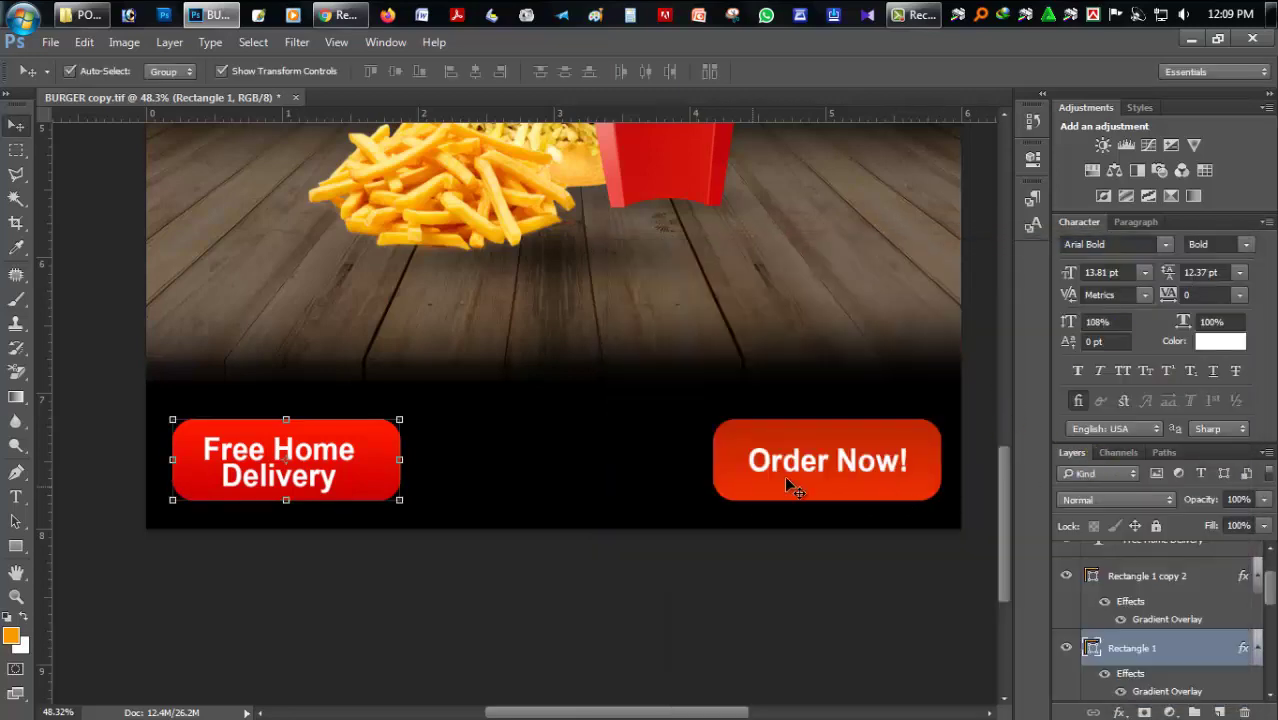
{"action": "left_click", "coordinate": [790, 485]}
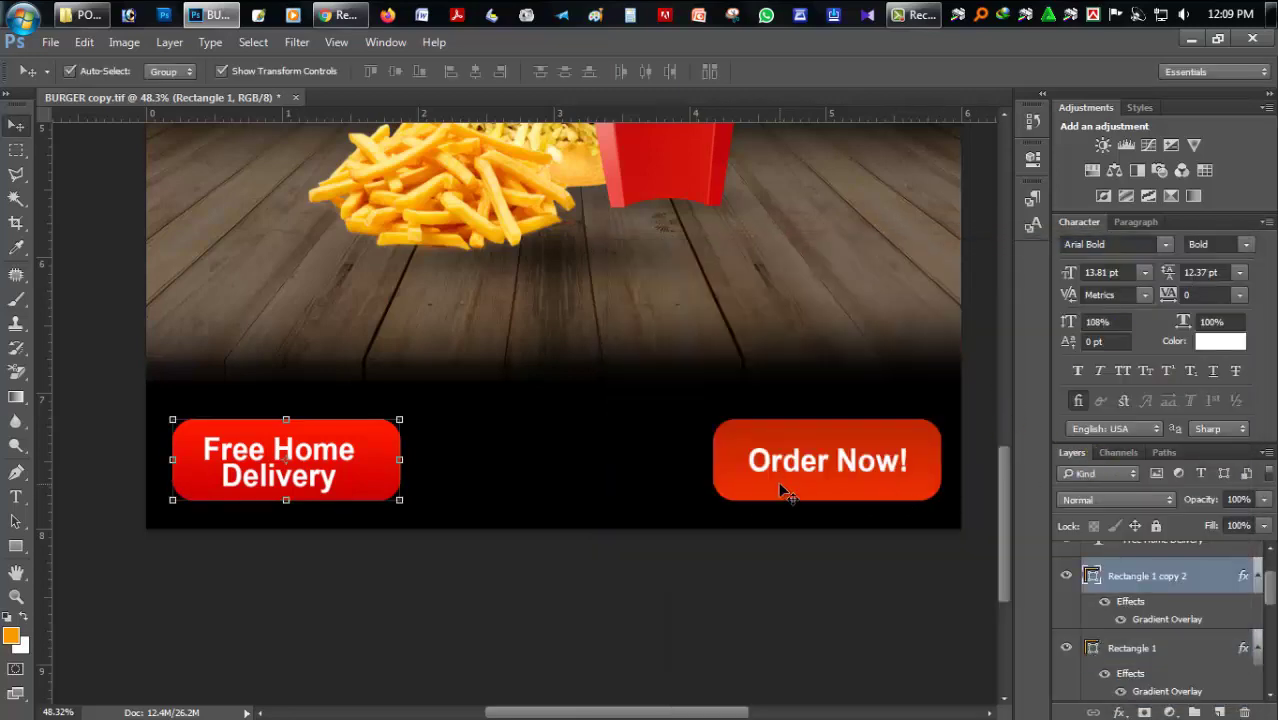
{"action": "double_click", "coordinate": [1155, 620]}
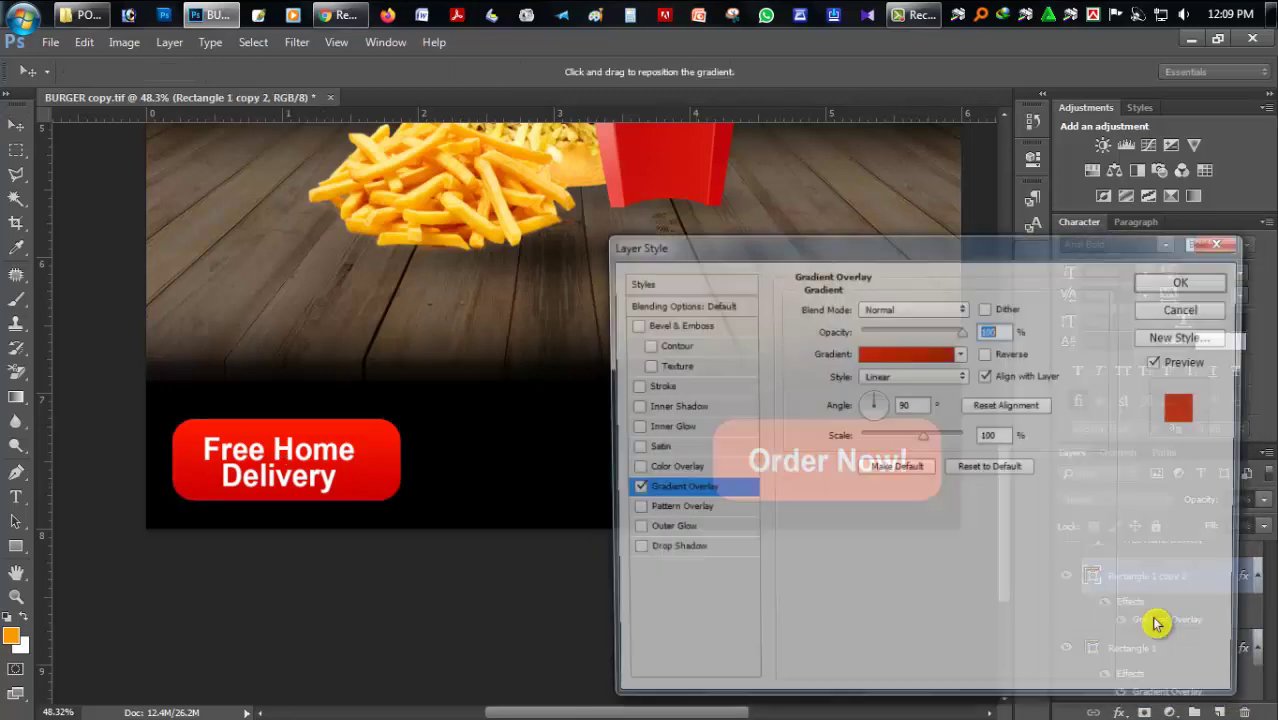
{"action": "left_click", "coordinate": [961, 353]}
{"action": "scroll", "coordinate": [910, 517], "scroll_direction": "down", "scroll_amount": 5}
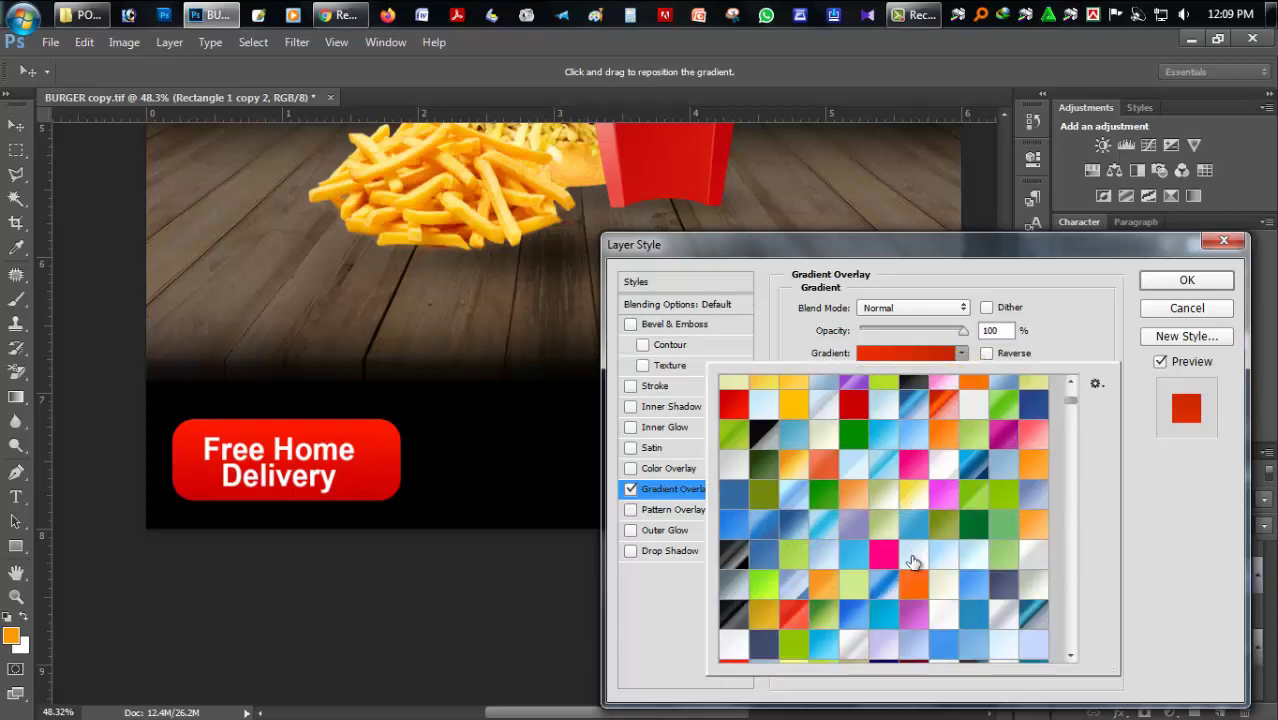
{"action": "scroll", "coordinate": [880, 530], "scroll_direction": "down", "scroll_amount": 5}
{"action": "scroll", "coordinate": [840, 545], "scroll_direction": "down", "scroll_amount": 5}
{"action": "left_click", "coordinate": [796, 555]}
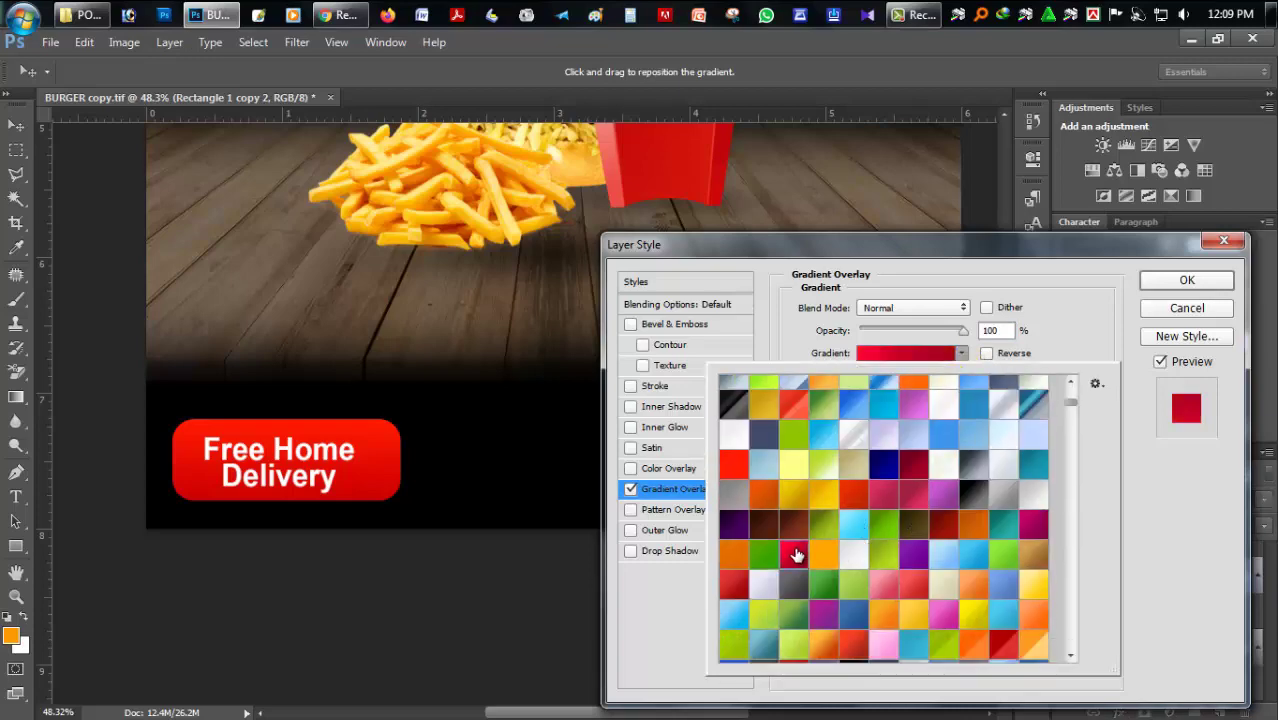
{"action": "left_click", "coordinate": [790, 287]}
{"action": "left_click_drag", "start_coordinate": [790, 244], "coordinate": [799, 357]}
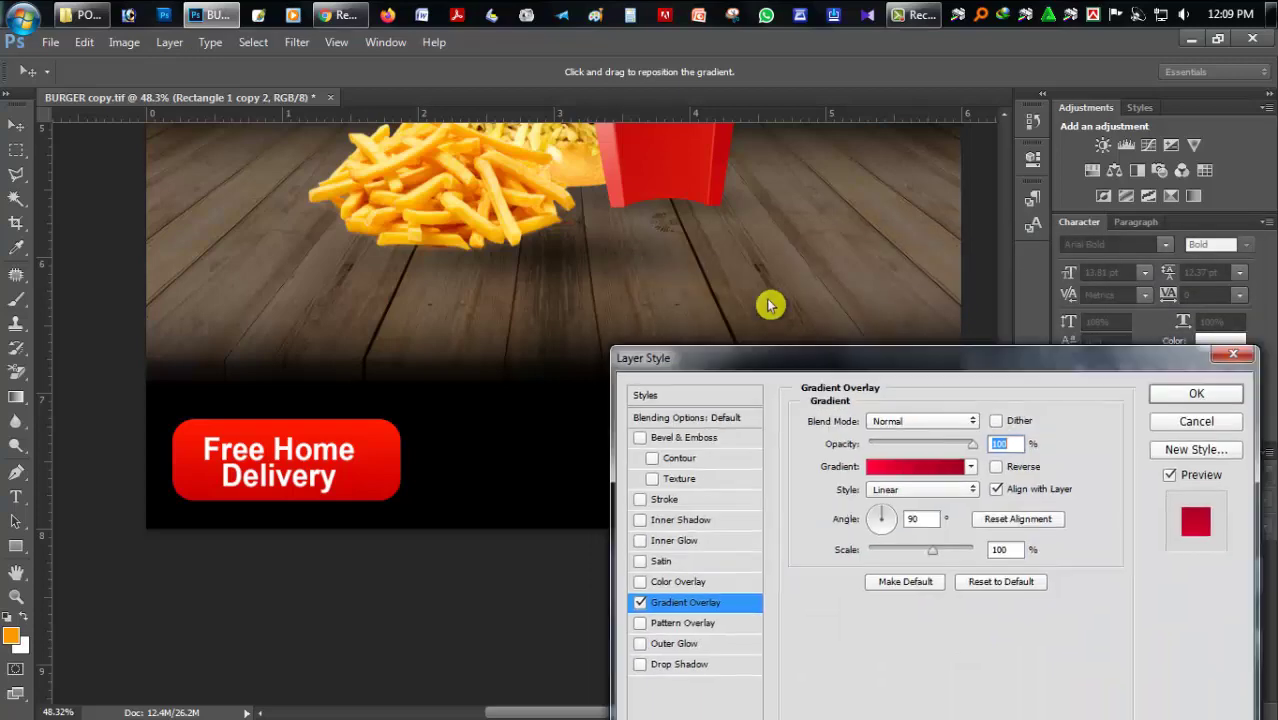
{"action": "mouse_move", "coordinate": [770, 305]}
{"action": "left_mouse_down"}
{"action": "mouse_move", "coordinate": [819, 251]}
{"action": "mouse_move", "coordinate": [465, 283]}
{"action": "left_mouse_up"}
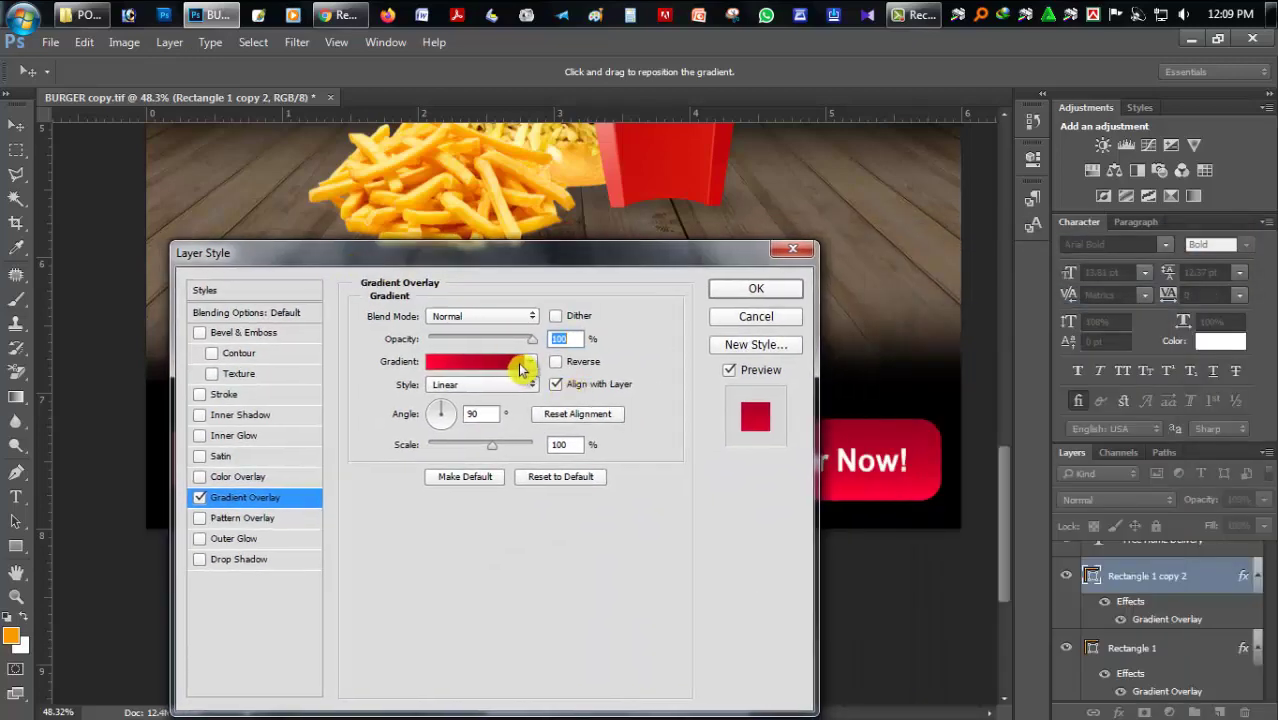
{"action": "left_click", "coordinate": [529, 364]}
{"action": "scroll", "coordinate": [500, 500], "scroll_direction": "down", "scroll_amount": 3}
{"action": "scroll", "coordinate": [380, 570], "scroll_direction": "down", "scroll_amount": 3}
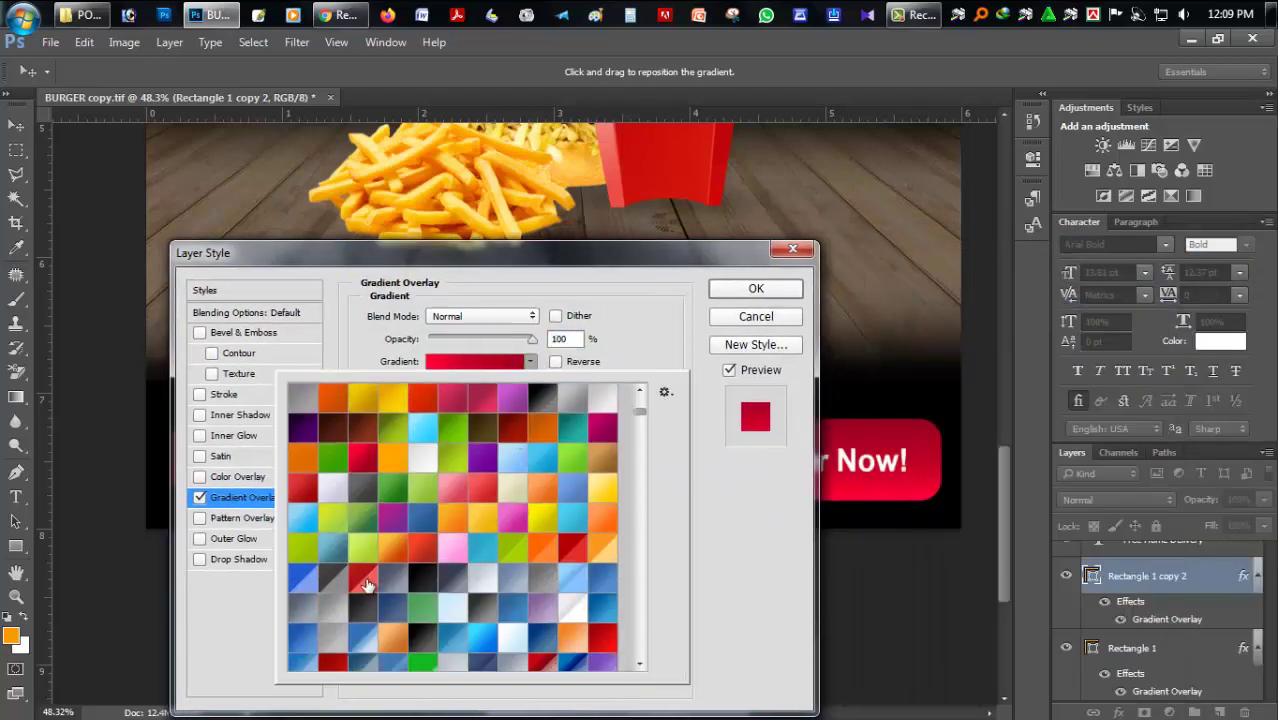
{"action": "left_click", "coordinate": [384, 482]}
{"action": "left_click", "coordinate": [367, 456]}
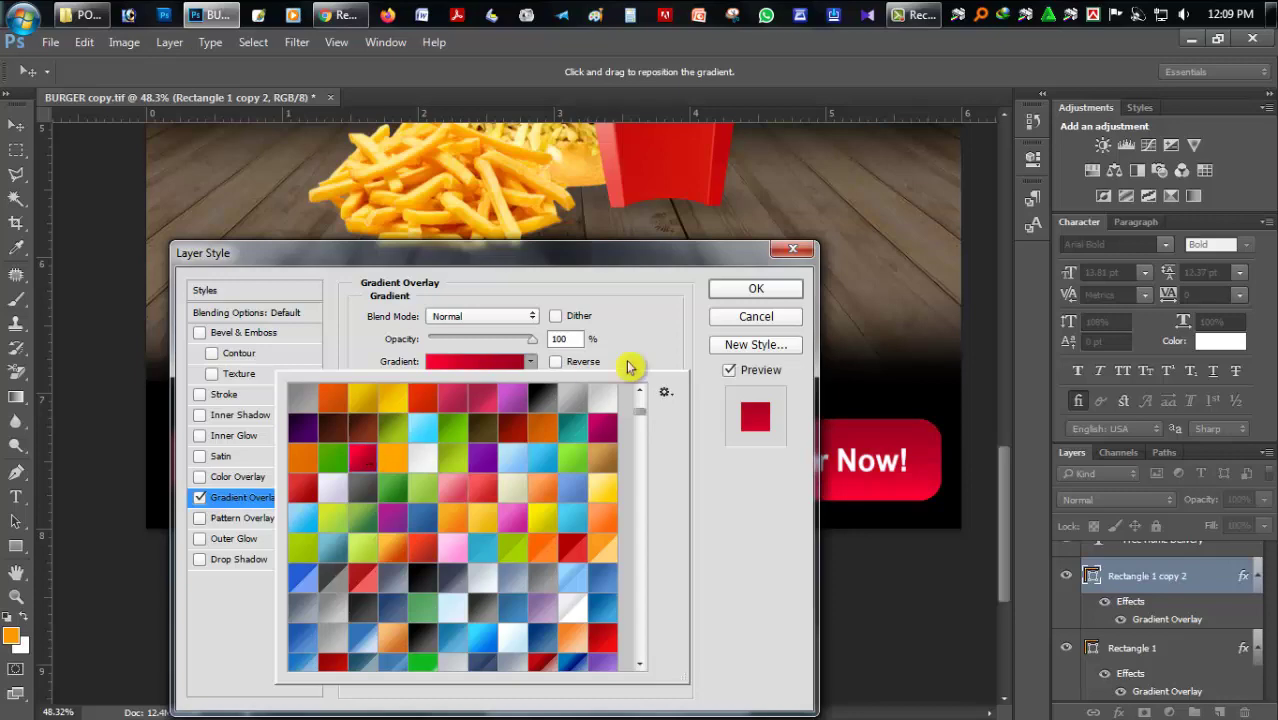
{"action": "mouse_move", "coordinate": [590, 263]}
{"action": "left_mouse_down"}
{"action": "mouse_move", "coordinate": [919, 640]}
{"action": "mouse_move", "coordinate": [884, 526]}
{"action": "mouse_move", "coordinate": [922, 603]}
{"action": "mouse_move", "coordinate": [887, 438]}
{"action": "left_mouse_up"}
Step: Discard the gradient edit and copy the Free Home Delivery button's layer style
{"action": "left_click", "coordinate": [1062, 519]}
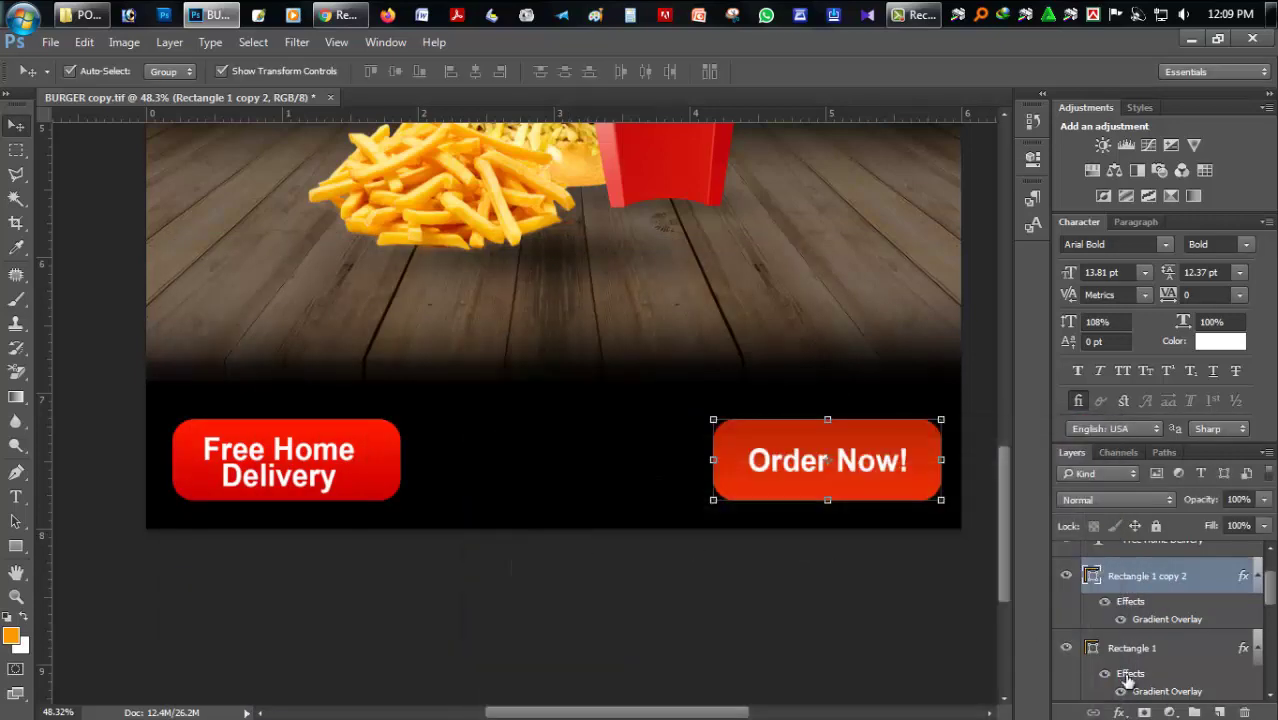
{"action": "left_click", "coordinate": [352, 462]}
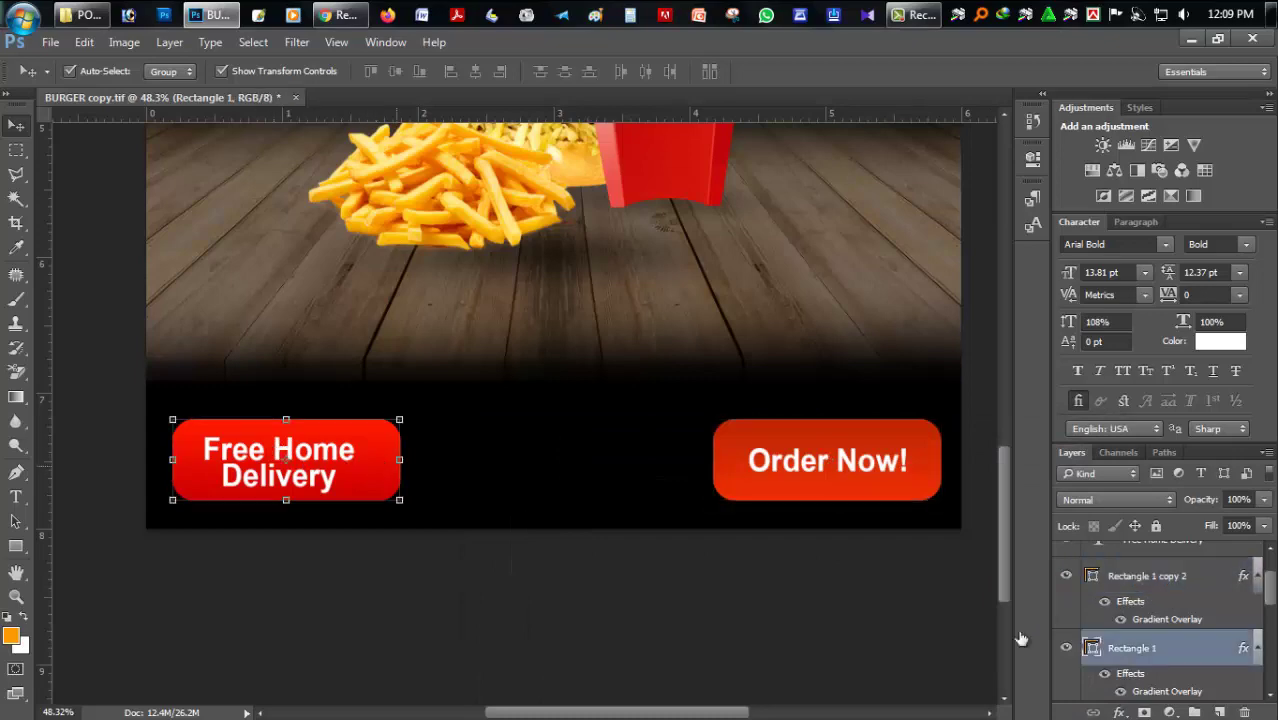
{"action": "right_click", "coordinate": [1148, 650]}
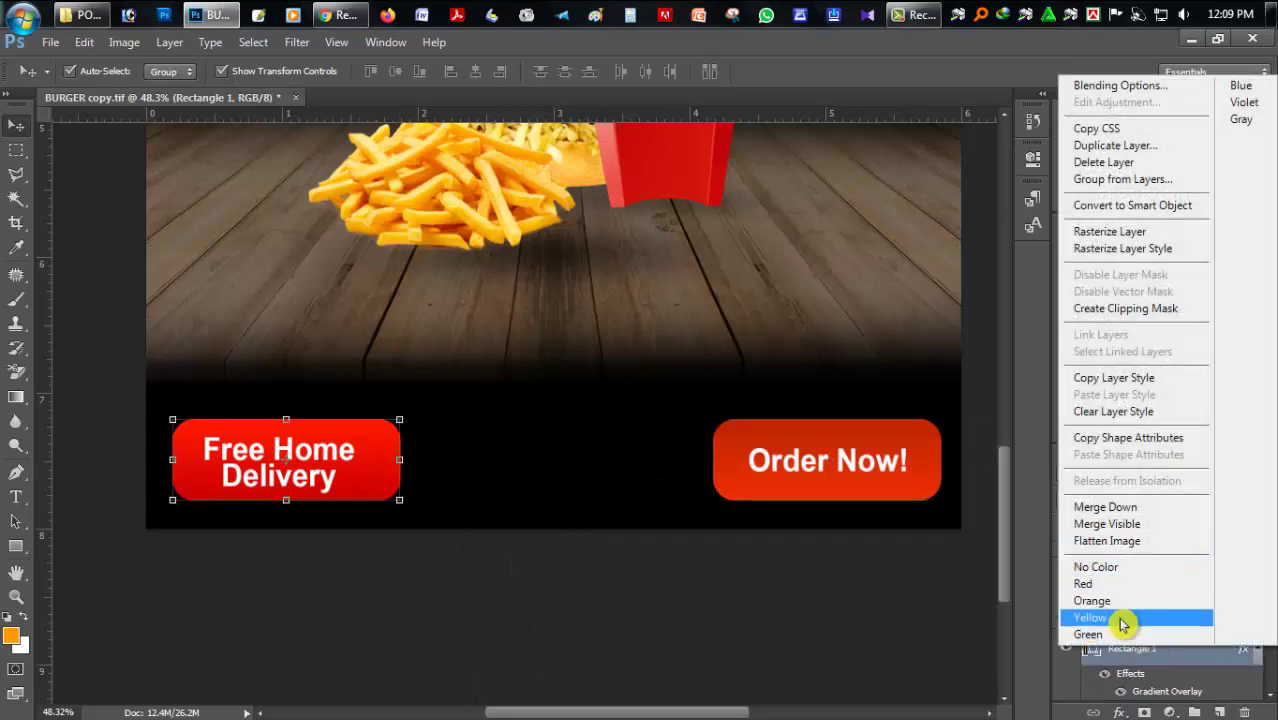
{"action": "left_click", "coordinate": [1114, 378]}
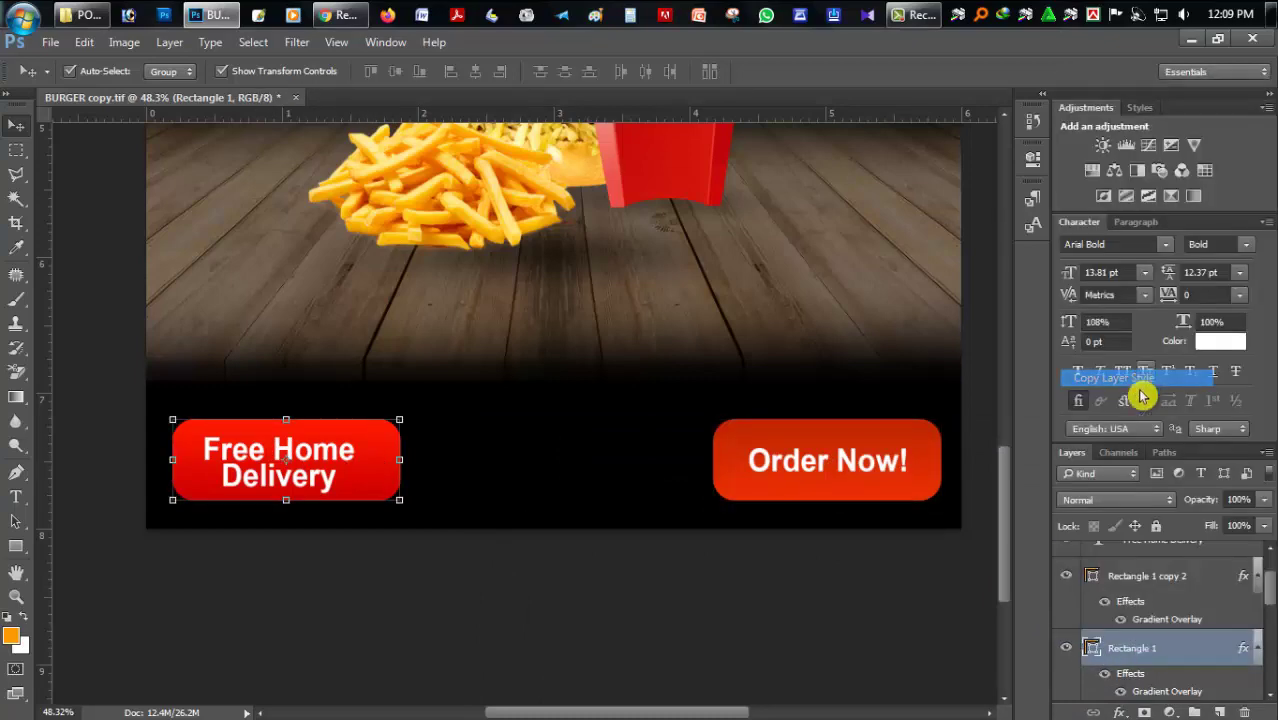
Step: Paste the copied red gradient style onto the Order Now! button shape
{"action": "left_click", "coordinate": [1160, 588]}
{"action": "right_click", "coordinate": [1160, 588]}
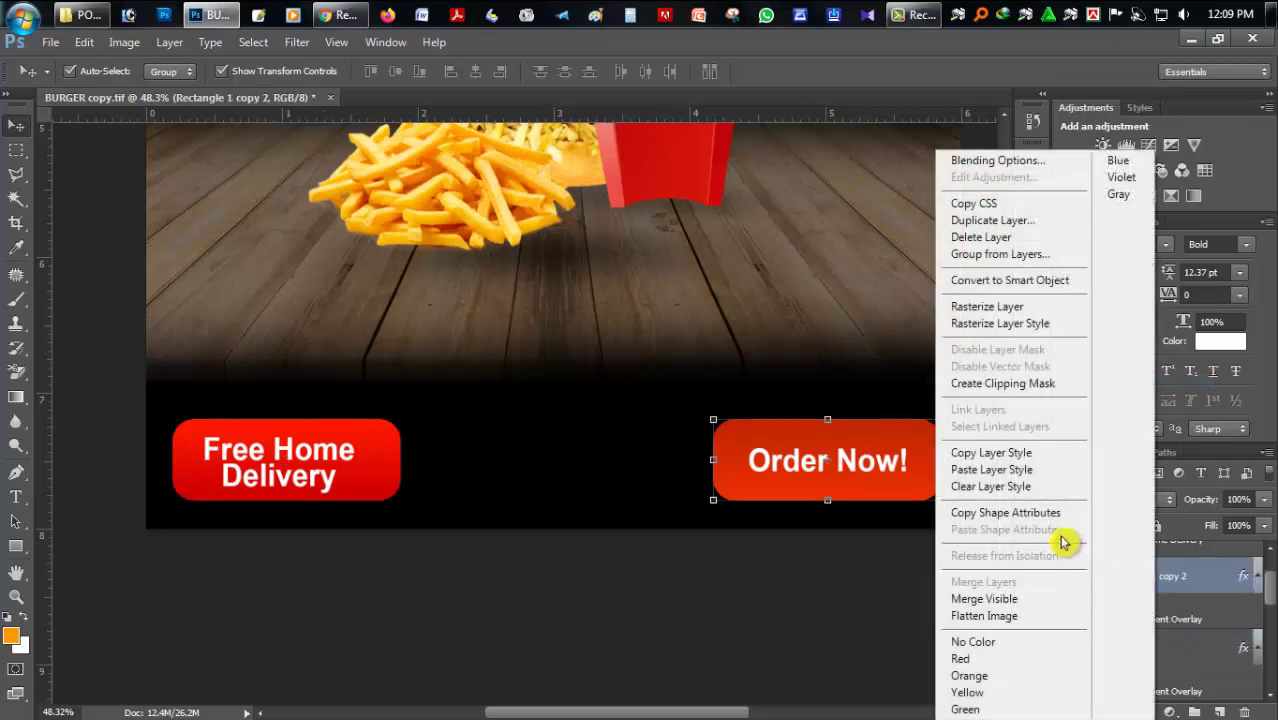
{"action": "left_click", "coordinate": [1005, 470]}
{"action": "left_click", "coordinate": [797, 634]}
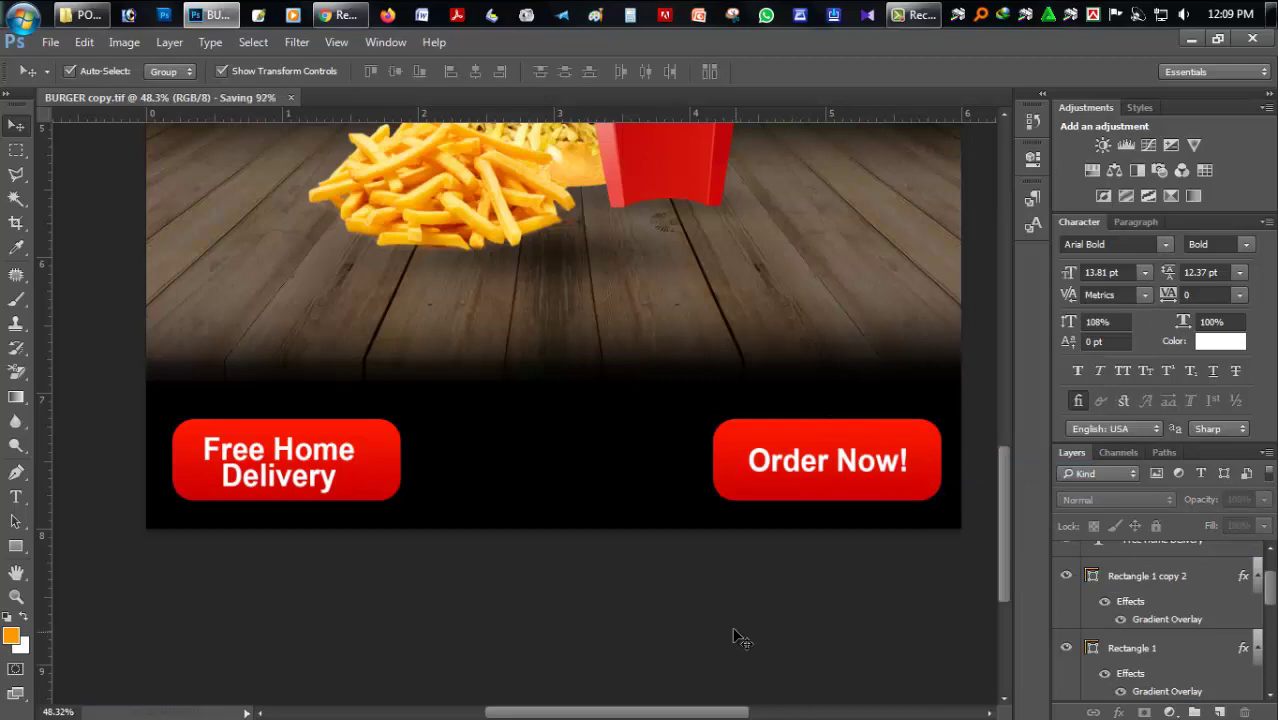
{"action": "key", "text": "ctrl+0"}
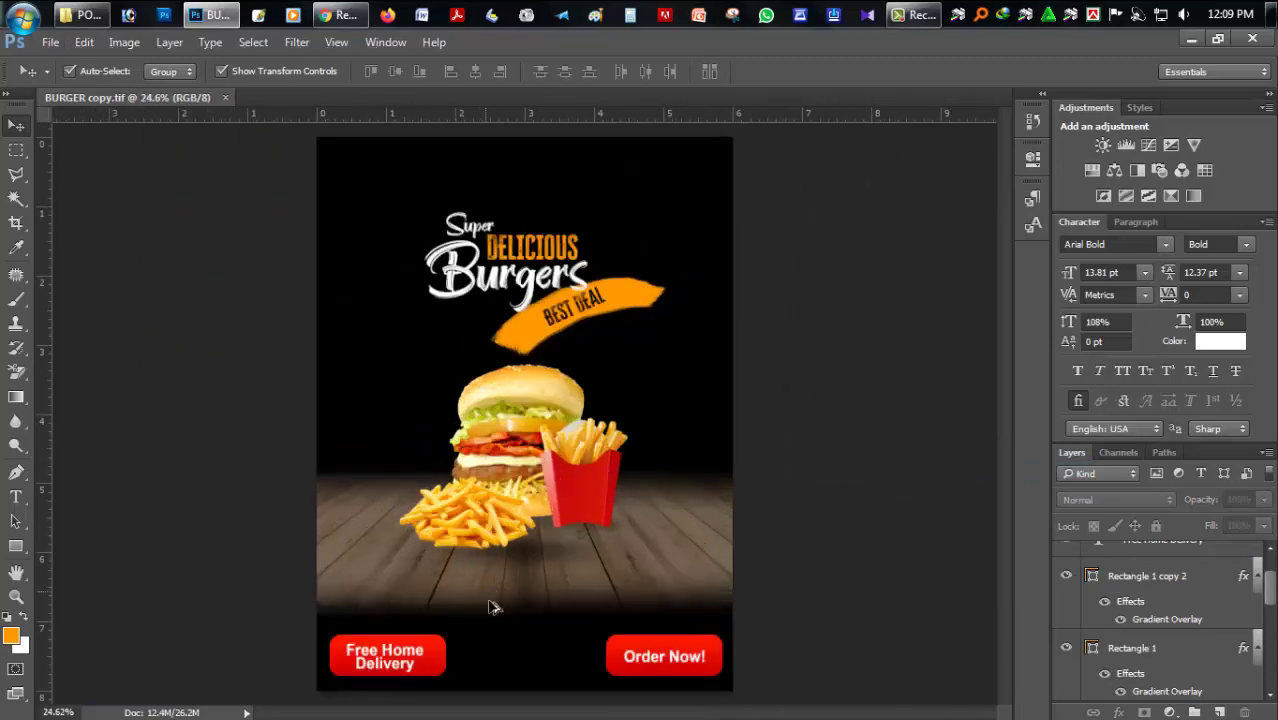
{"action": "scroll", "coordinate": [491, 605], "scroll_direction": "up", "scroll_amount": 2}
{"action": "scroll", "coordinate": [520, 630], "scroll_direction": "up", "scroll_amount": 2}
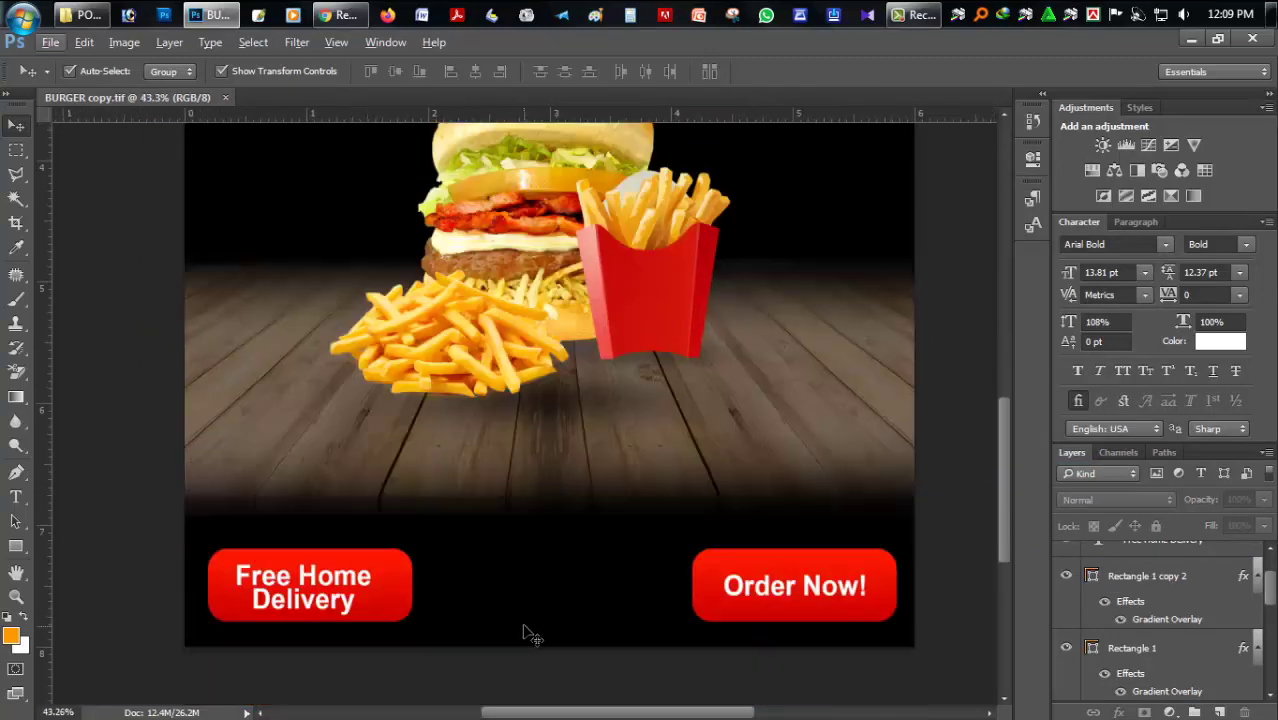
{"action": "scroll", "coordinate": [502, 620], "scroll_direction": "down", "scroll_amount": 1}
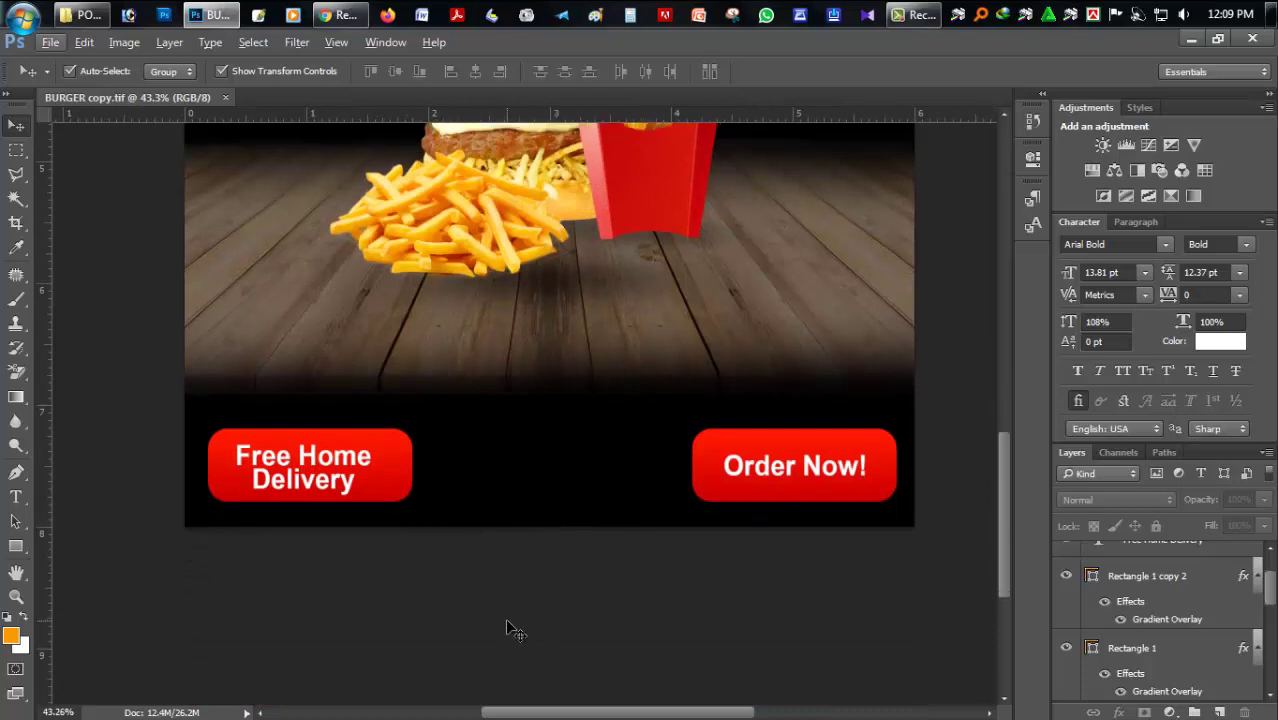
{"action": "scroll", "coordinate": [228, 418], "scroll_direction": "down", "scroll_amount": 1}
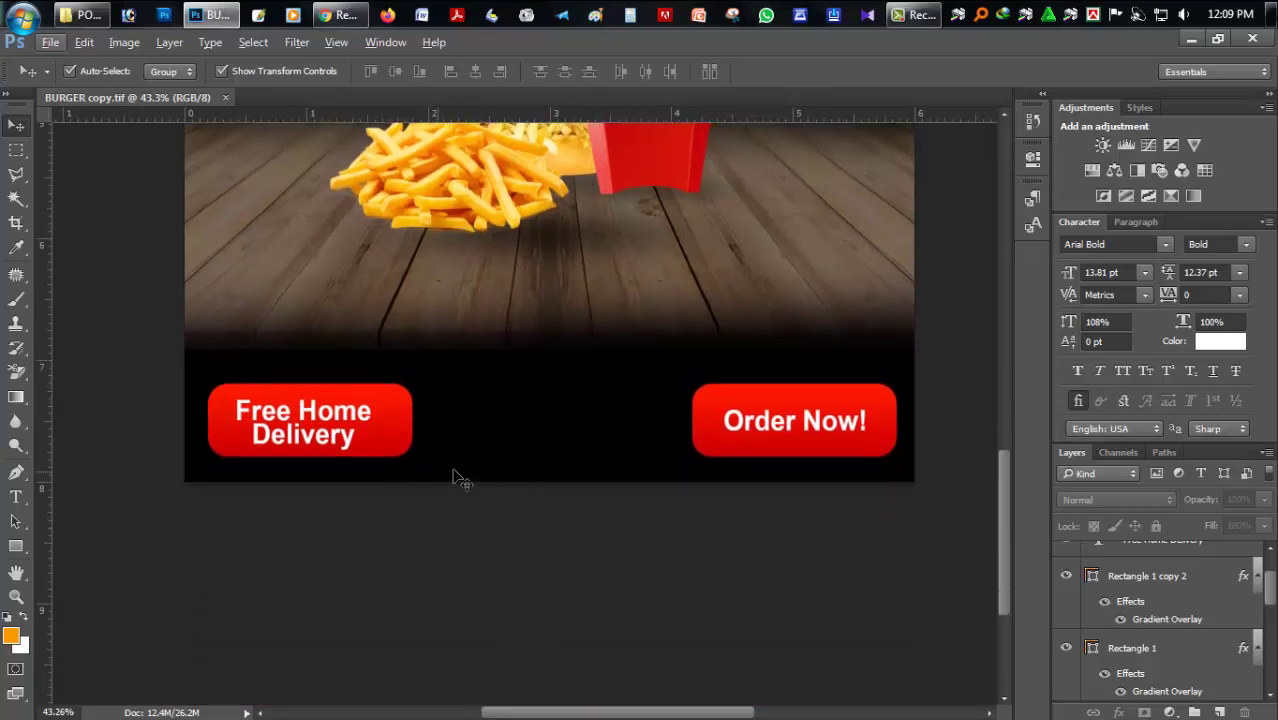
{"action": "scroll", "coordinate": [40, 440], "scroll_direction": "down", "scroll_amount": 1}
{"action": "left_click", "coordinate": [20, 500]}
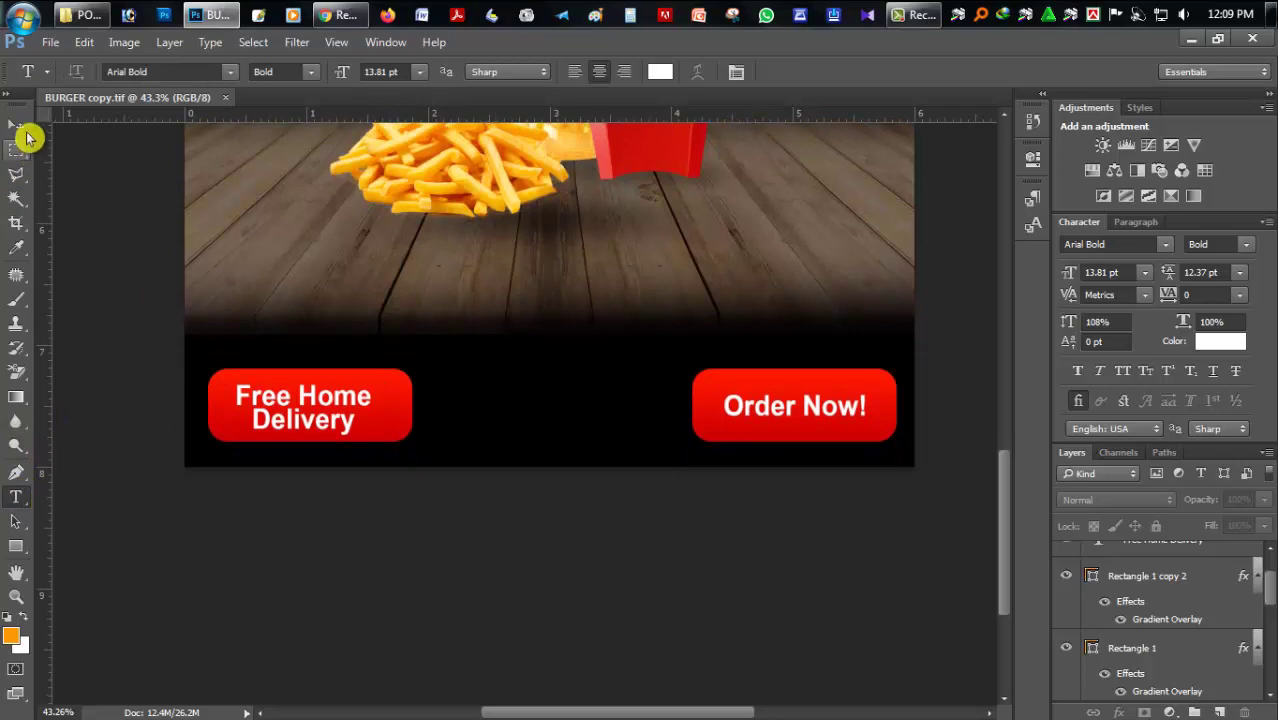
{"action": "left_click", "coordinate": [16, 125]}
{"action": "left_click", "coordinate": [362, 402]}
Step: Scale the Free Home Delivery red button to 85% and nudge it slightly left
{"action": "left_click", "coordinate": [410, 390]}
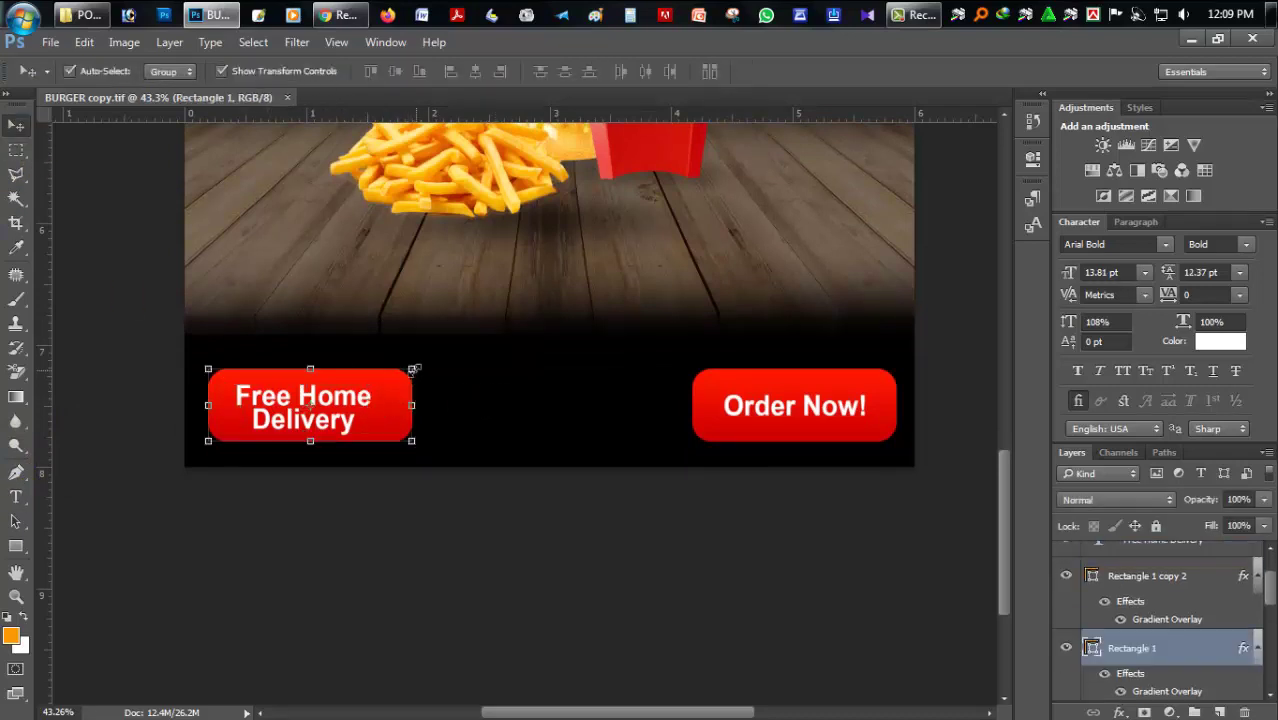
{"action": "key", "text": "ctrl+t"}
{"action": "left_click_drag", "start_coordinate": [412, 368], "coordinate": [398, 376]}
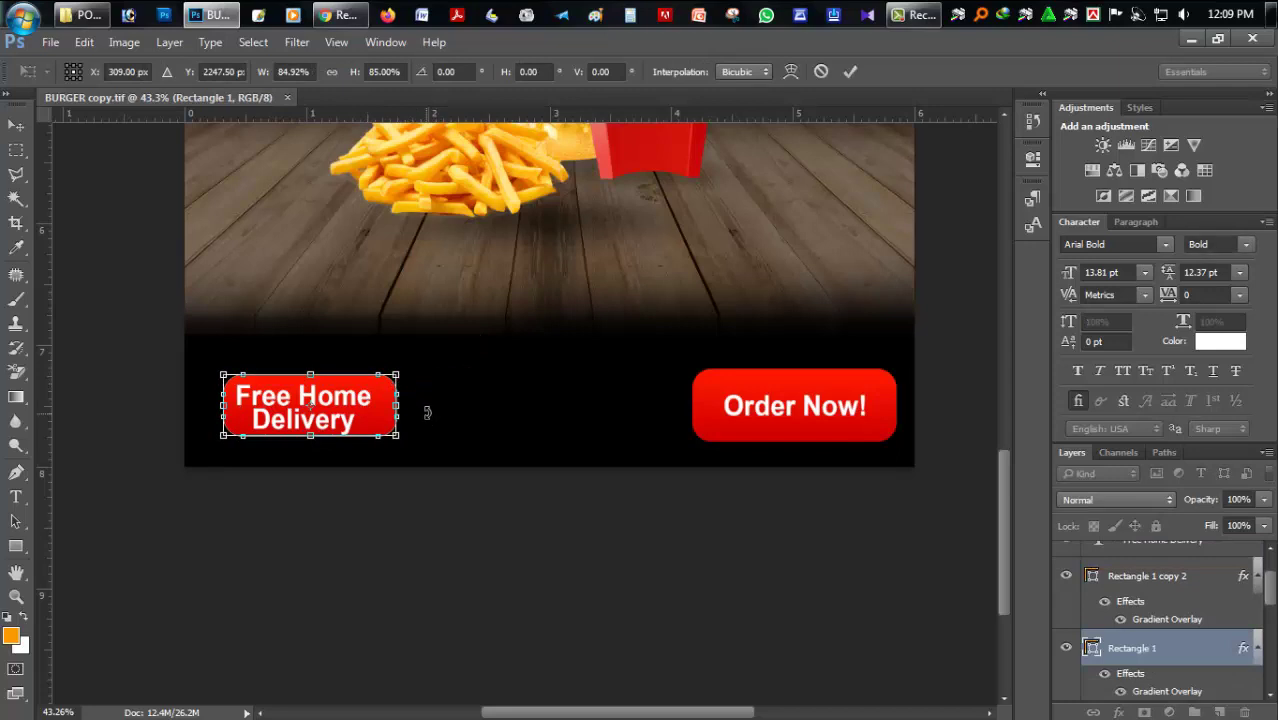
{"action": "key", "text": "Left"}
{"action": "key", "text": "Left"}
{"action": "key", "text": "Left"}
{"action": "key", "text": "Left"}
{"action": "key", "text": "Left"}
{"action": "key", "text": "Left"}
{"action": "key", "text": "Down"}
{"action": "key", "text": "Down"}
{"action": "key", "text": "Down"}
{"action": "key", "text": "Down"}
{"action": "key", "text": "Down"}
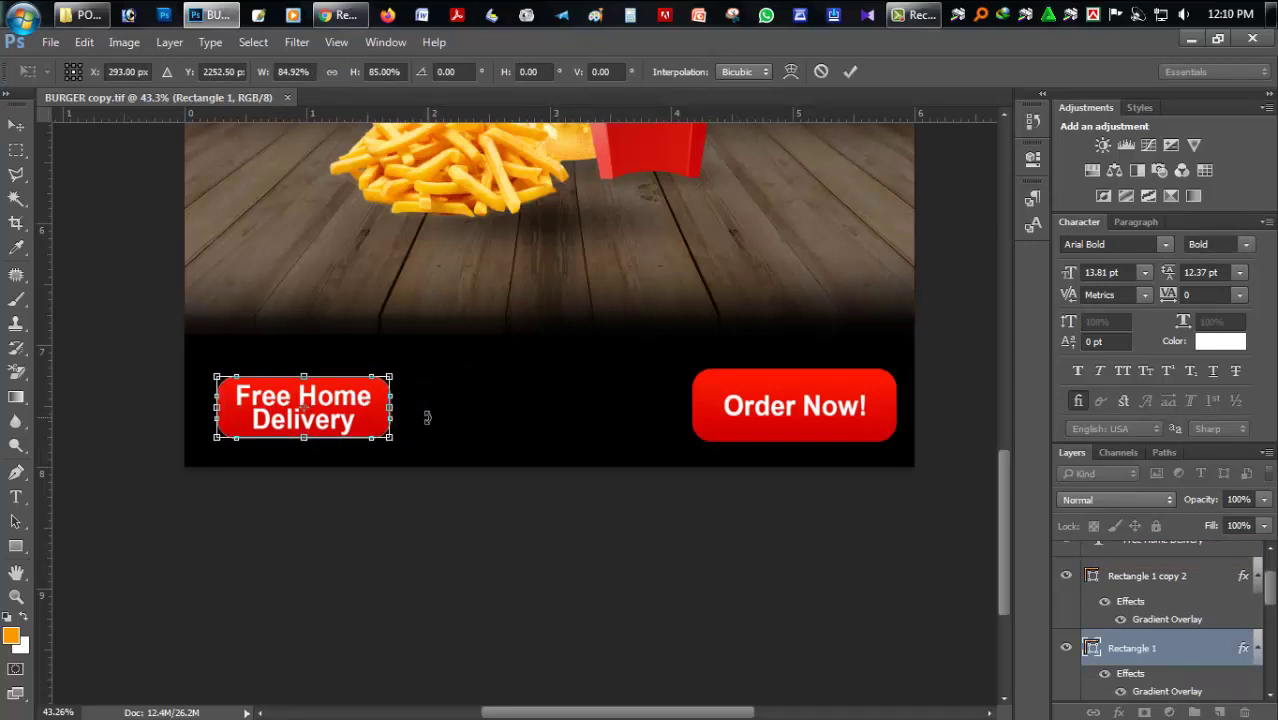
{"action": "key", "text": "Return"}
Step: Replace the Order Now! red shape with a duplicate of the resized Free Home Delivery shape
{"action": "left_click", "coordinate": [866, 385]}
{"action": "left_click_drag", "start_coordinate": [895, 368], "coordinate": [878, 375]}
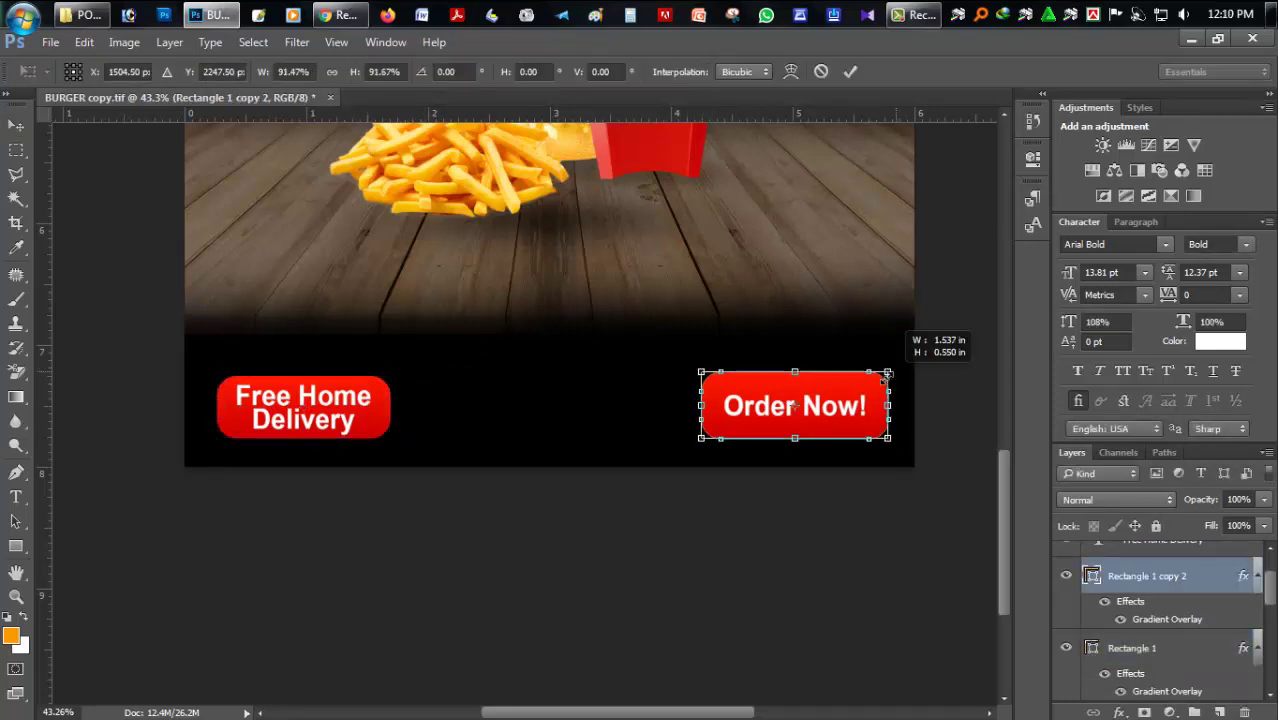
{"action": "key", "text": "Return"}
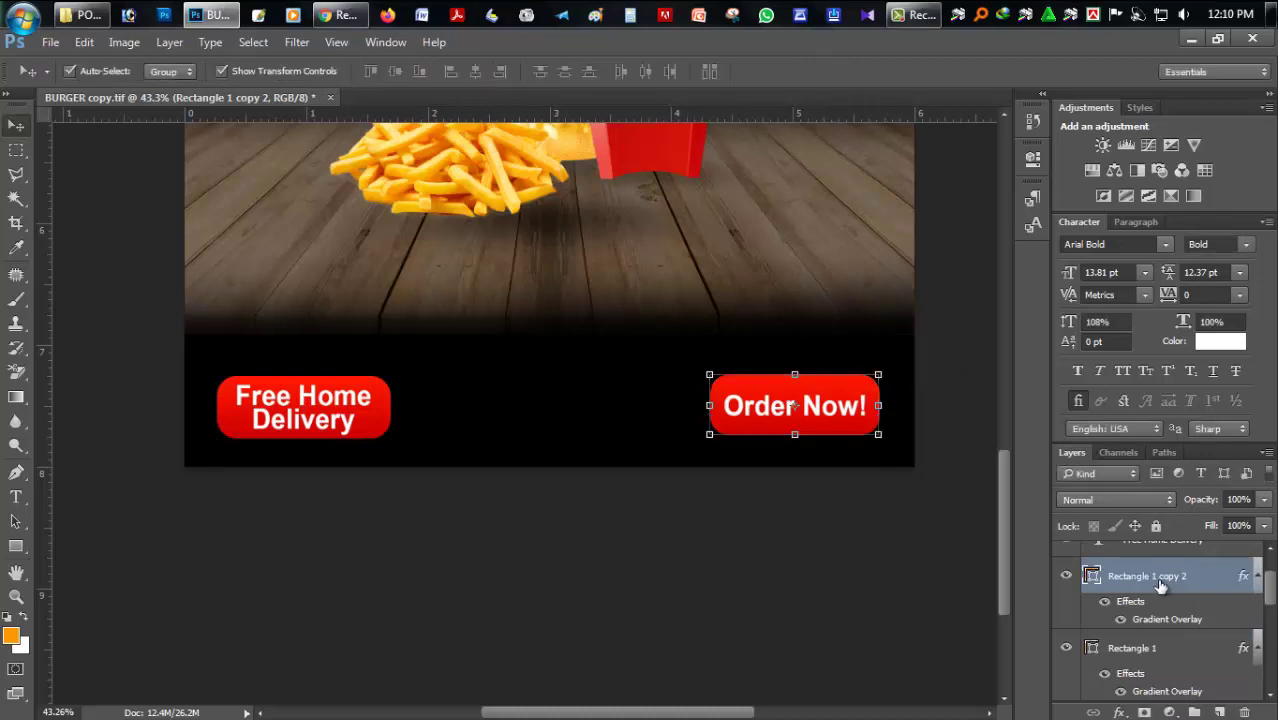
{"action": "scroll", "coordinate": [1267, 620], "scroll_direction": "down", "scroll_amount": 1}
{"action": "key", "text": "Delete"}
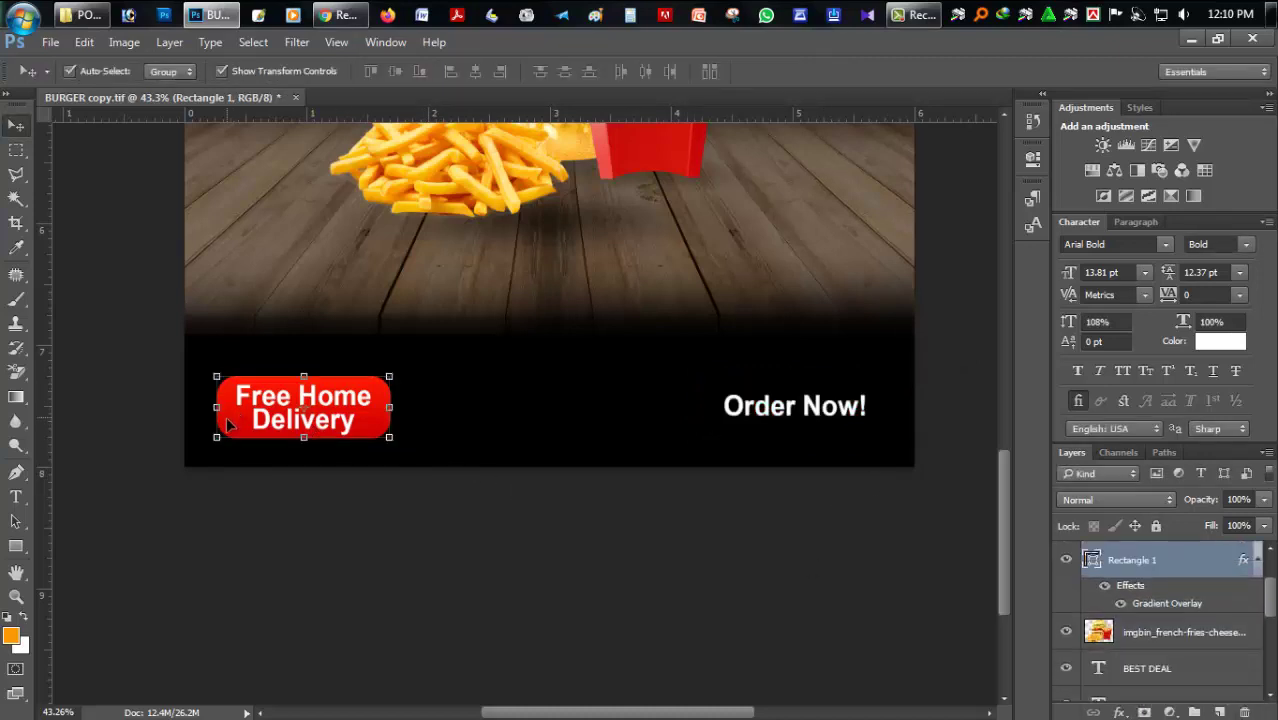
{"action": "left_click_drag", "start_coordinate": [231, 428], "coordinate": [727, 432]}
{"action": "scroll", "coordinate": [425, 505], "scroll_direction": "up", "scroll_amount": 1}
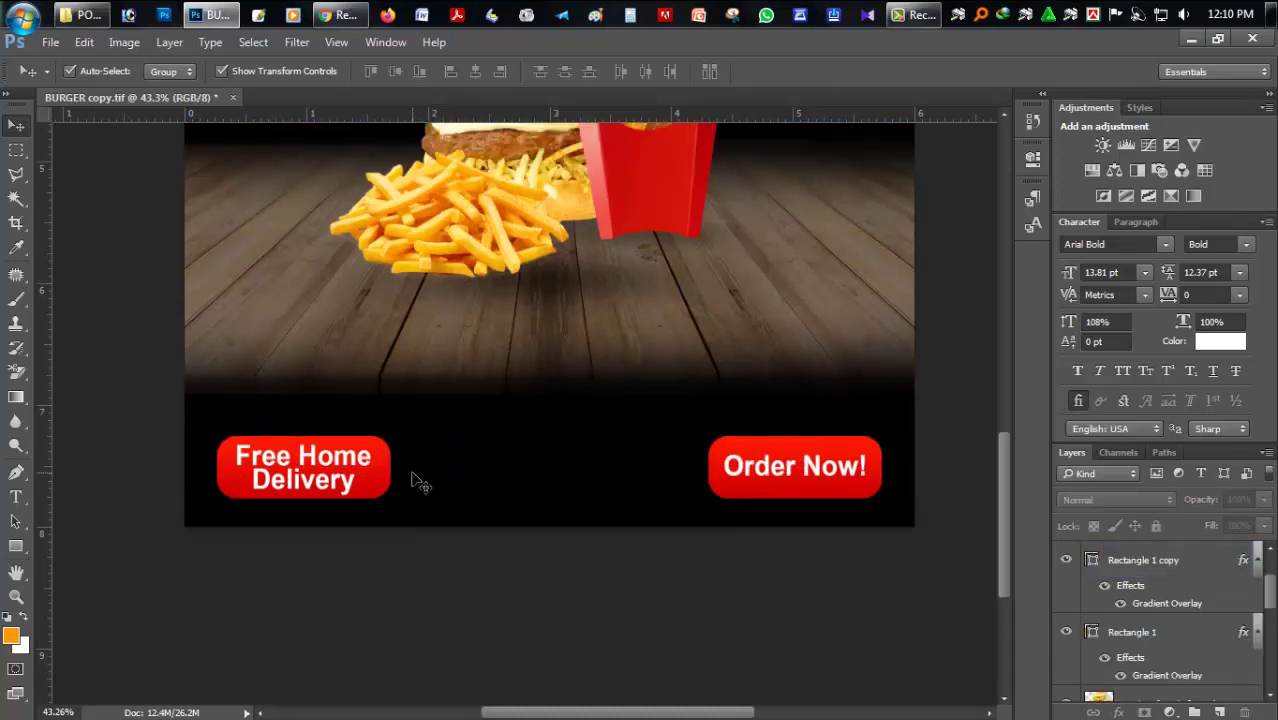
{"action": "scroll", "coordinate": [422, 466], "scroll_direction": "down", "scroll_amount": 2}
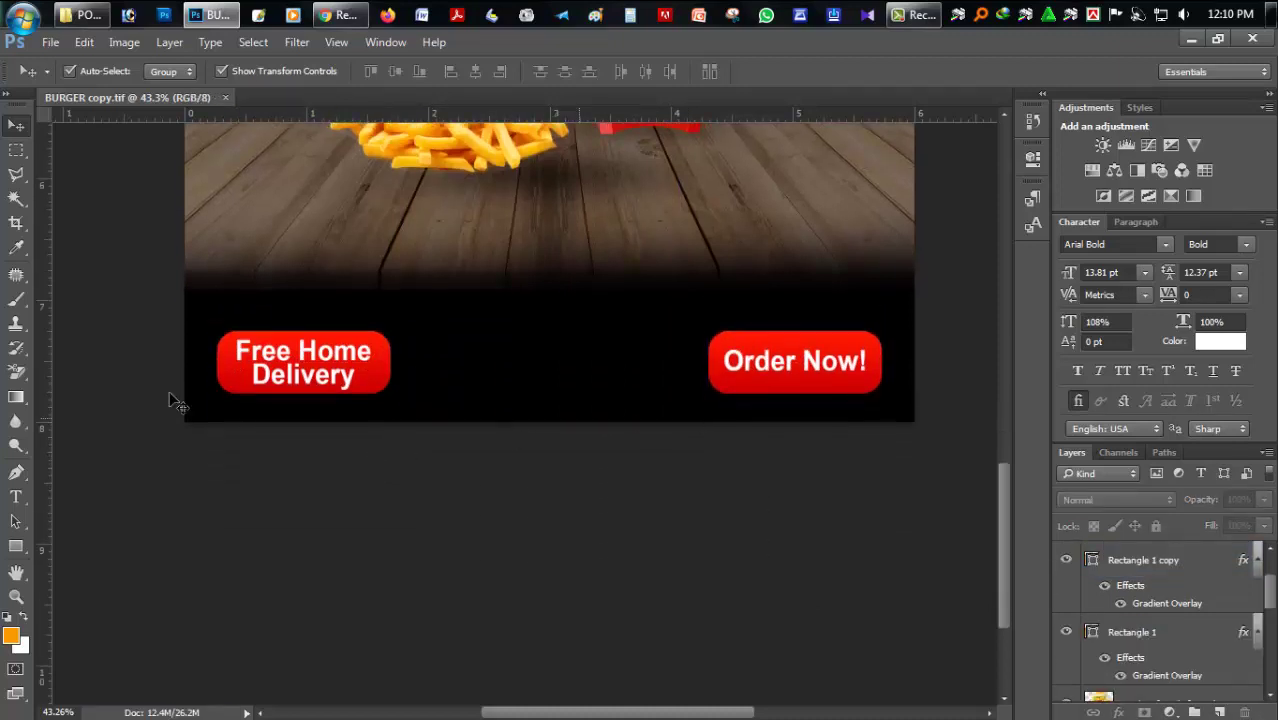
{"action": "scroll", "coordinate": [172, 400], "scroll_direction": "down", "scroll_amount": 1}
Step: Set the type to Adlinnaka Bold at 18 pt and remove a stray empty text layer
{"action": "left_click", "coordinate": [16, 497]}
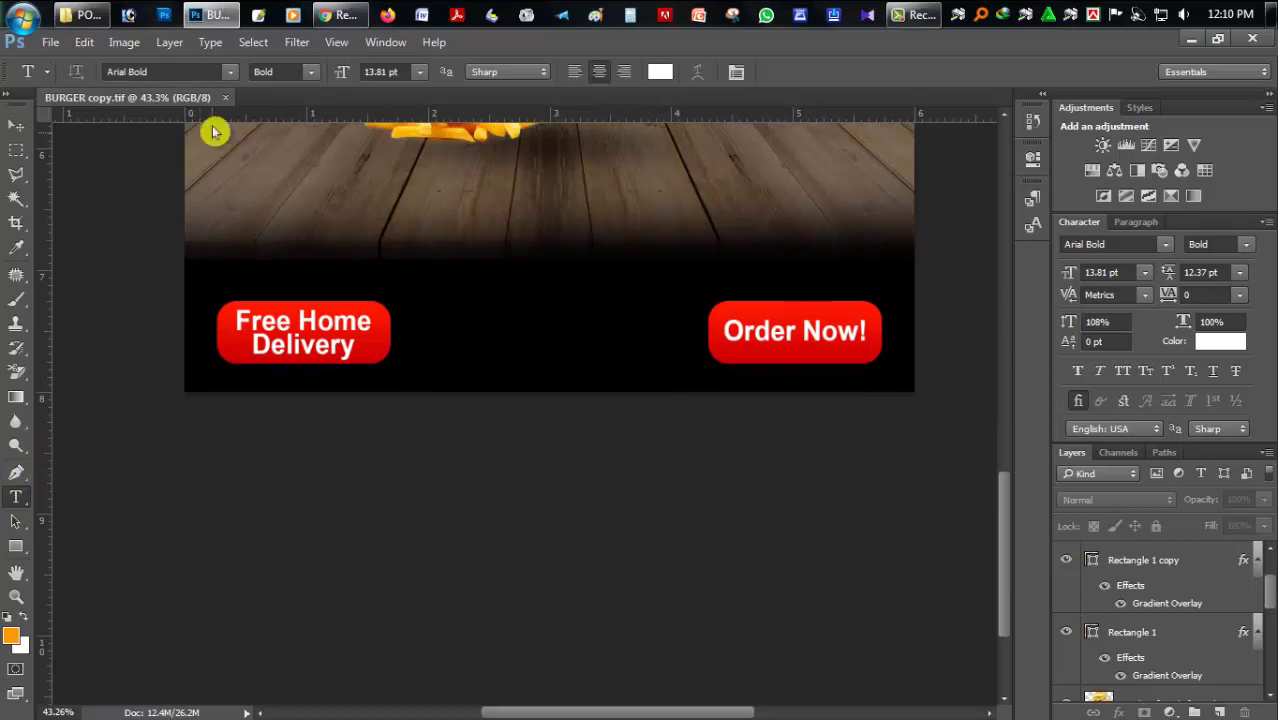
{"action": "left_click", "coordinate": [230, 71]}
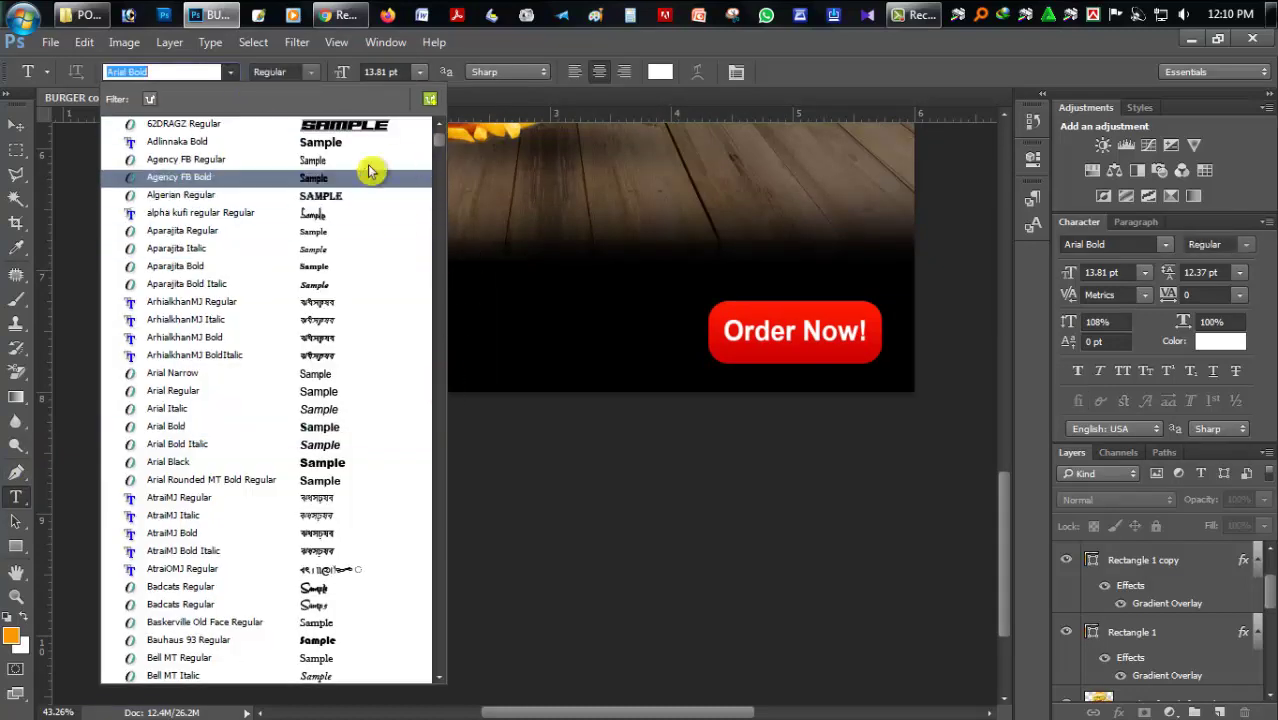
{"action": "left_click", "coordinate": [180, 141]}
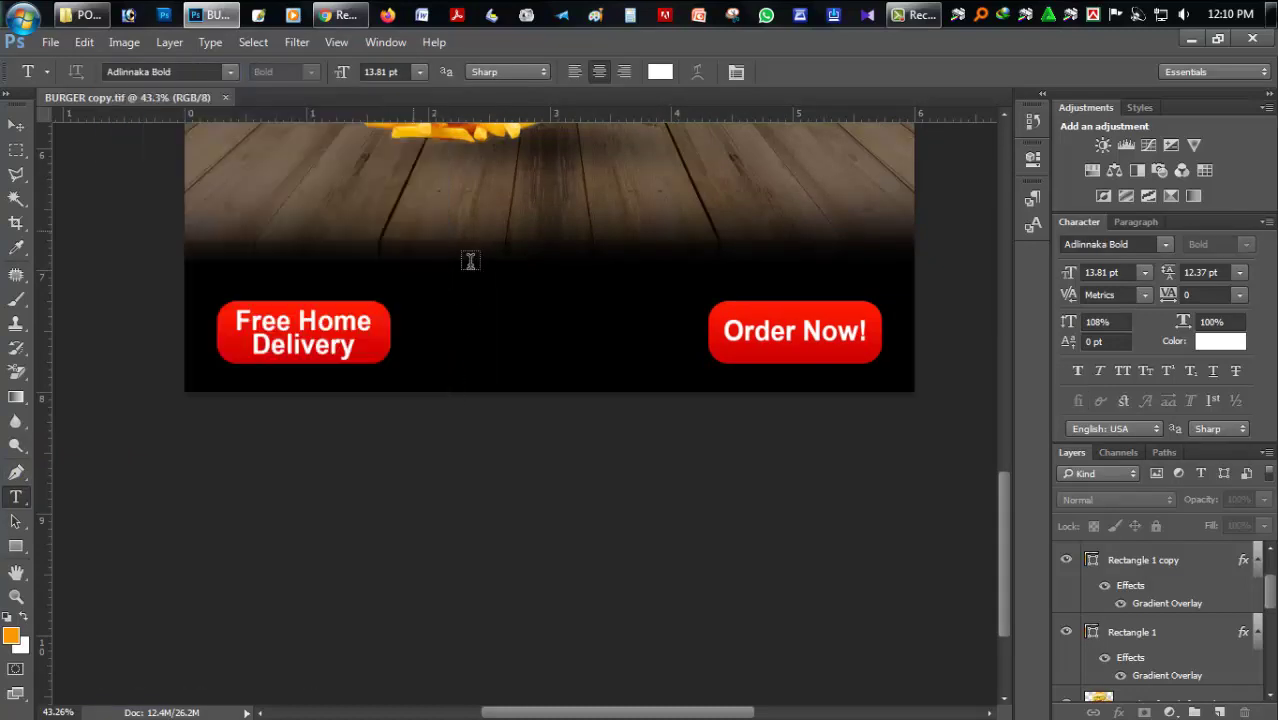
{"action": "left_click", "coordinate": [483, 317]}
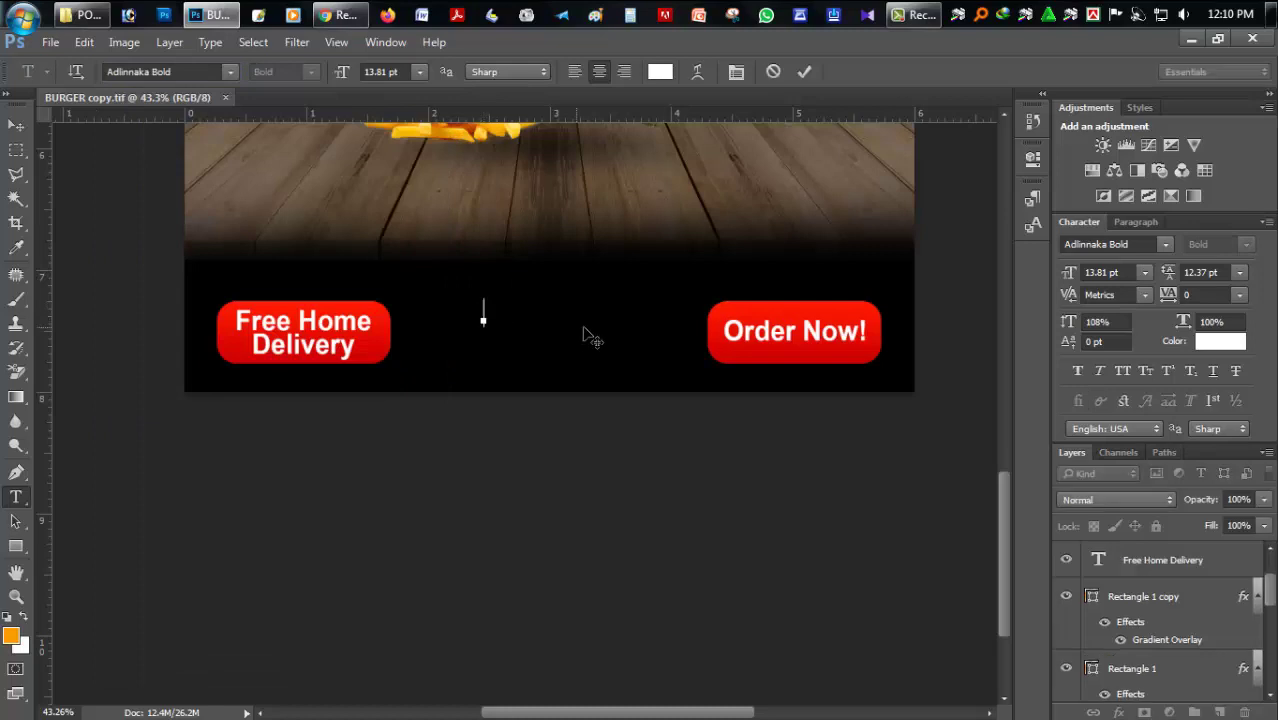
{"action": "left_click", "coordinate": [420, 71]}
{"action": "left_click", "coordinate": [421, 265]}
{"action": "left_click", "coordinate": [484, 310]}
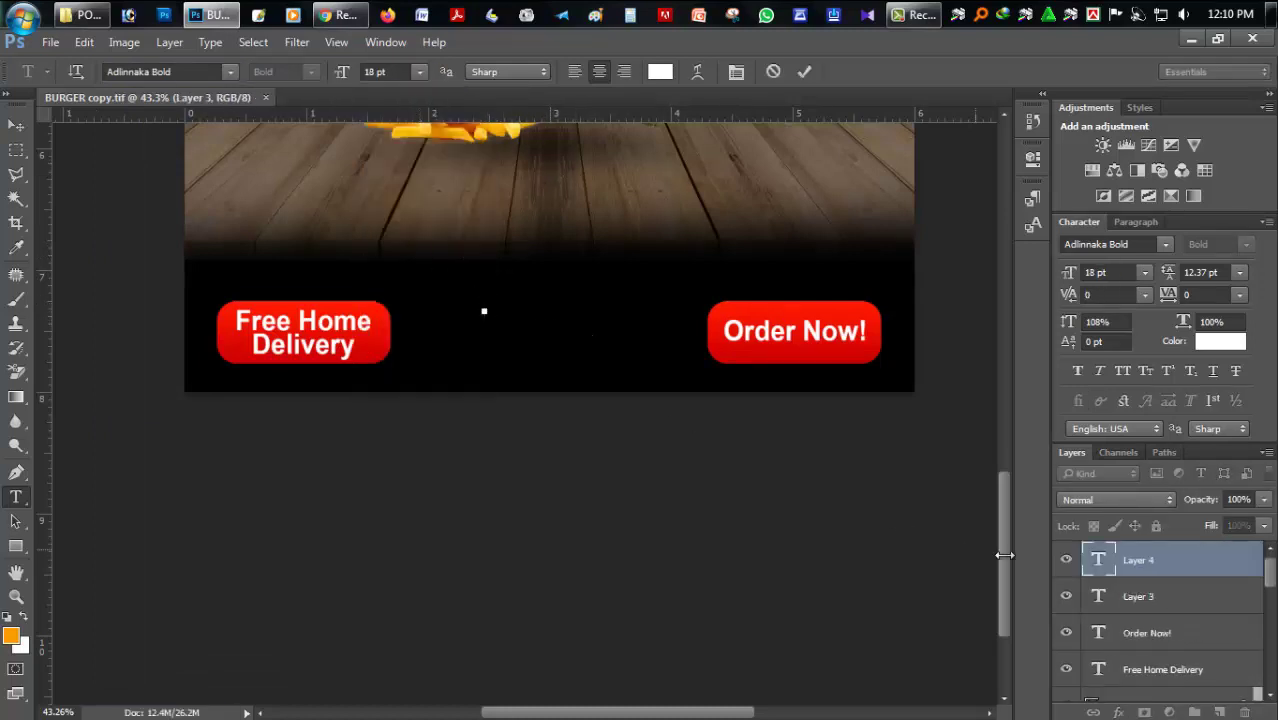
{"action": "left_click", "coordinate": [1138, 597]}
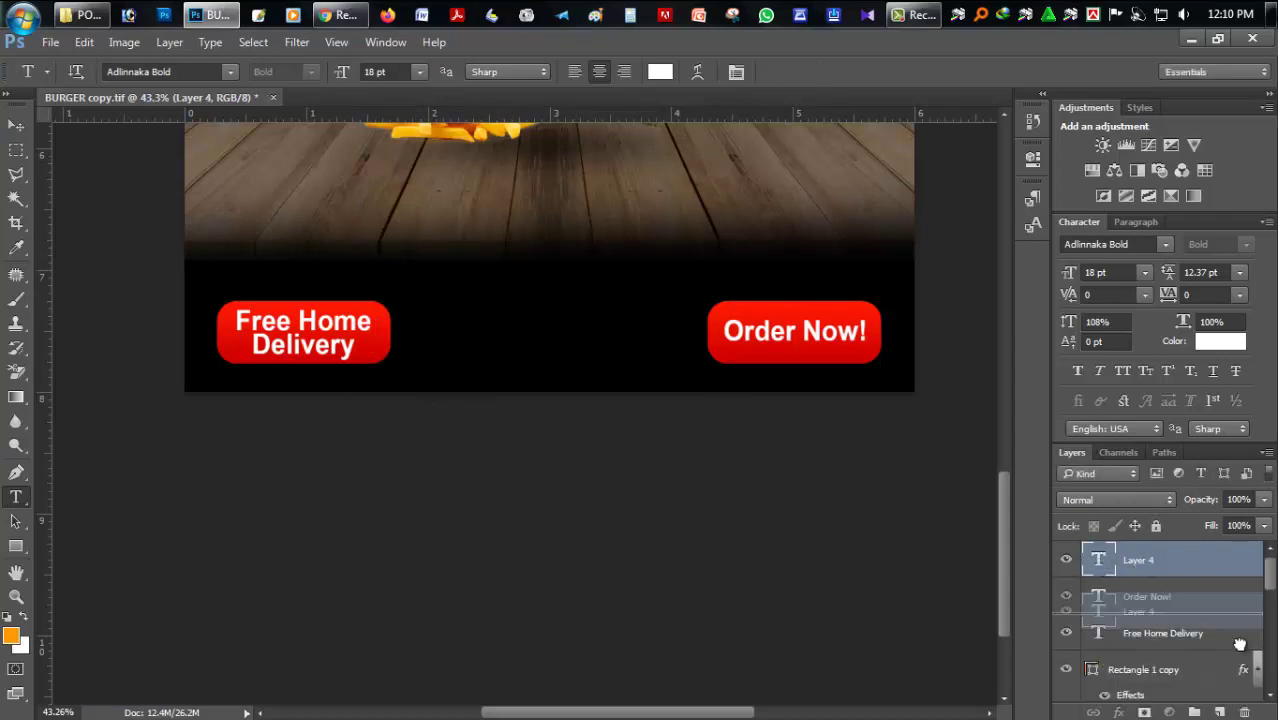
{"action": "left_click_drag", "start_coordinate": [1098, 561], "coordinate": [1244, 712]}
Step: Type the phone number between the buttons and colour it orange ff9900
{"action": "left_click", "coordinate": [472, 318]}
{"action": "type", "text": "102-"}
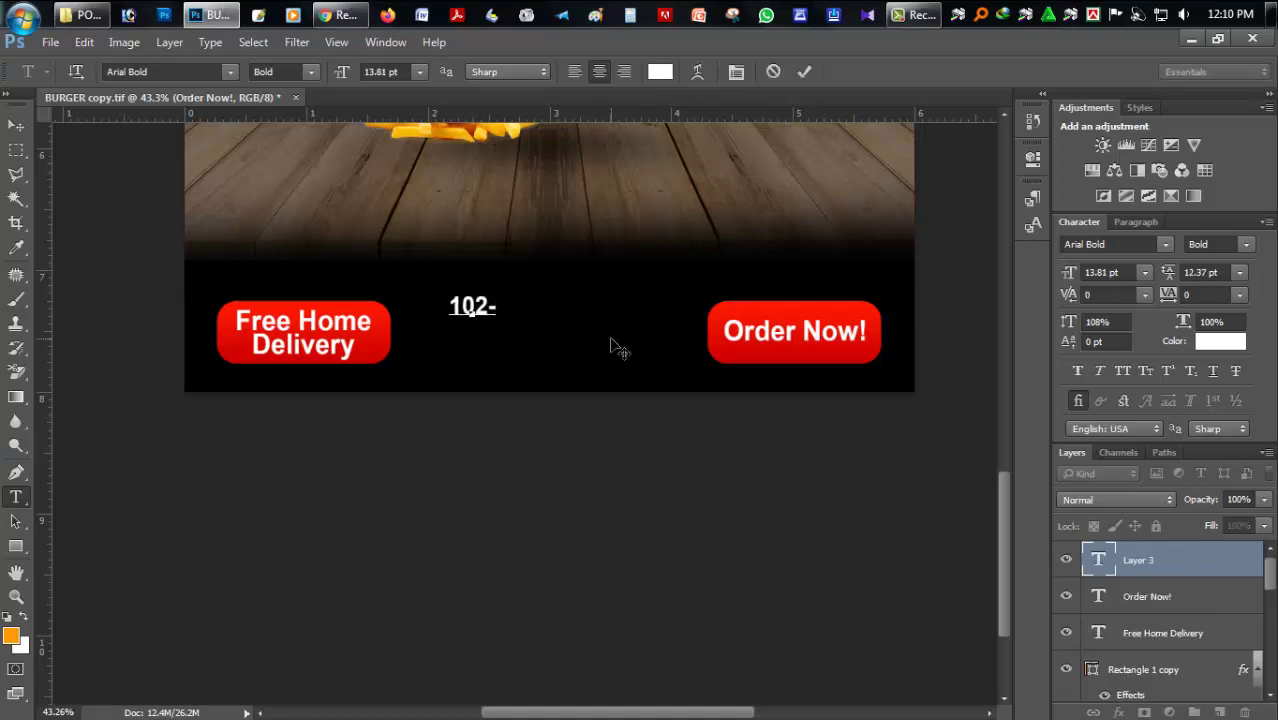
{"action": "type", "text": "302-"}
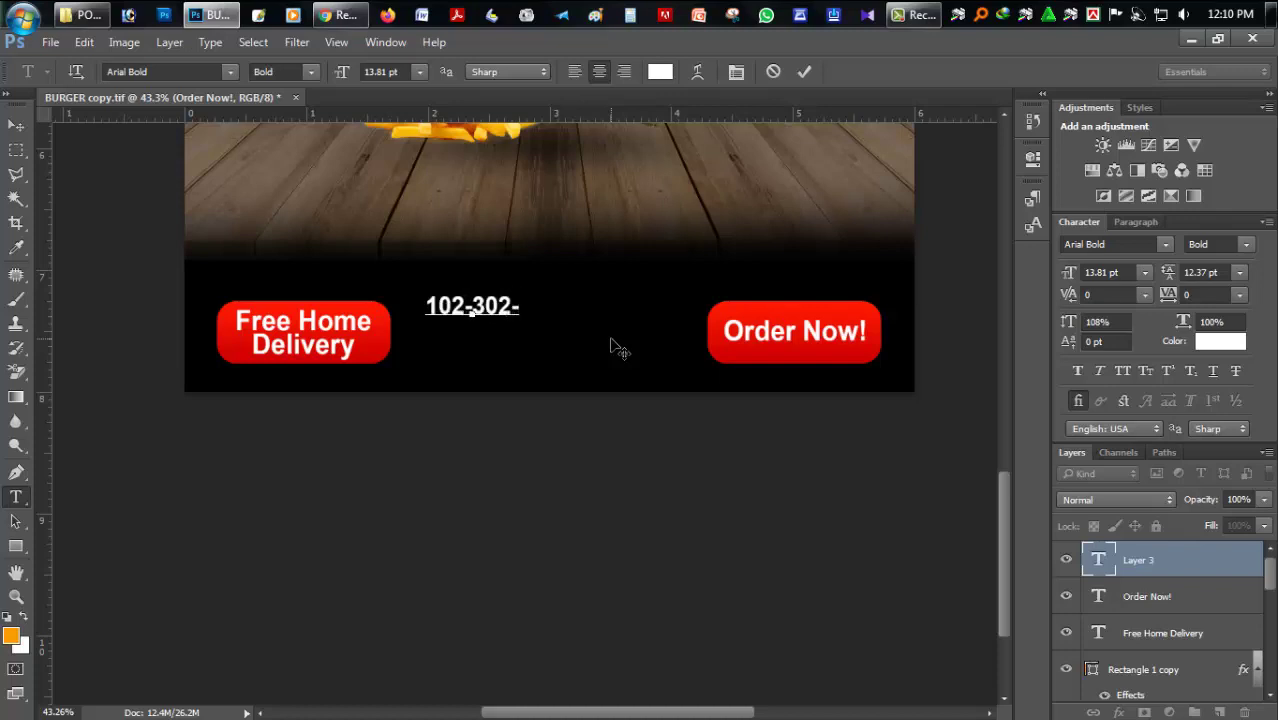
{"action": "type", "text": "5245"}
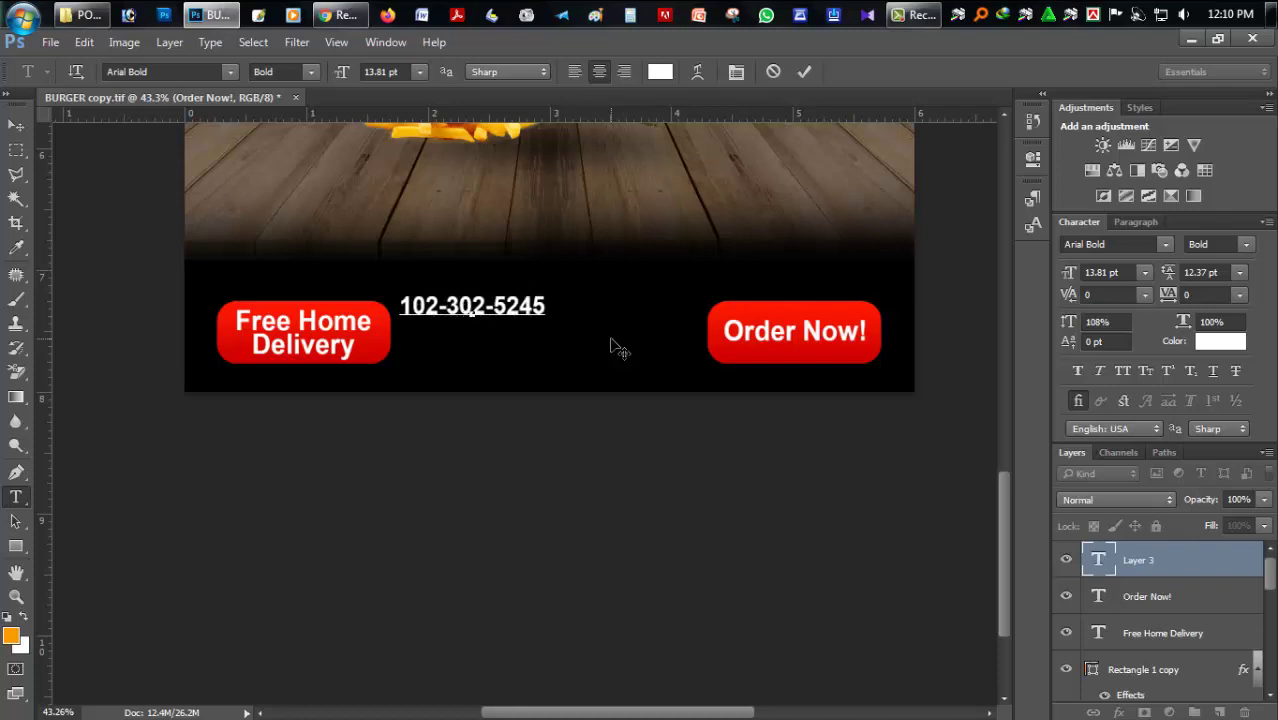
{"action": "key", "text": "ctrl+a"}
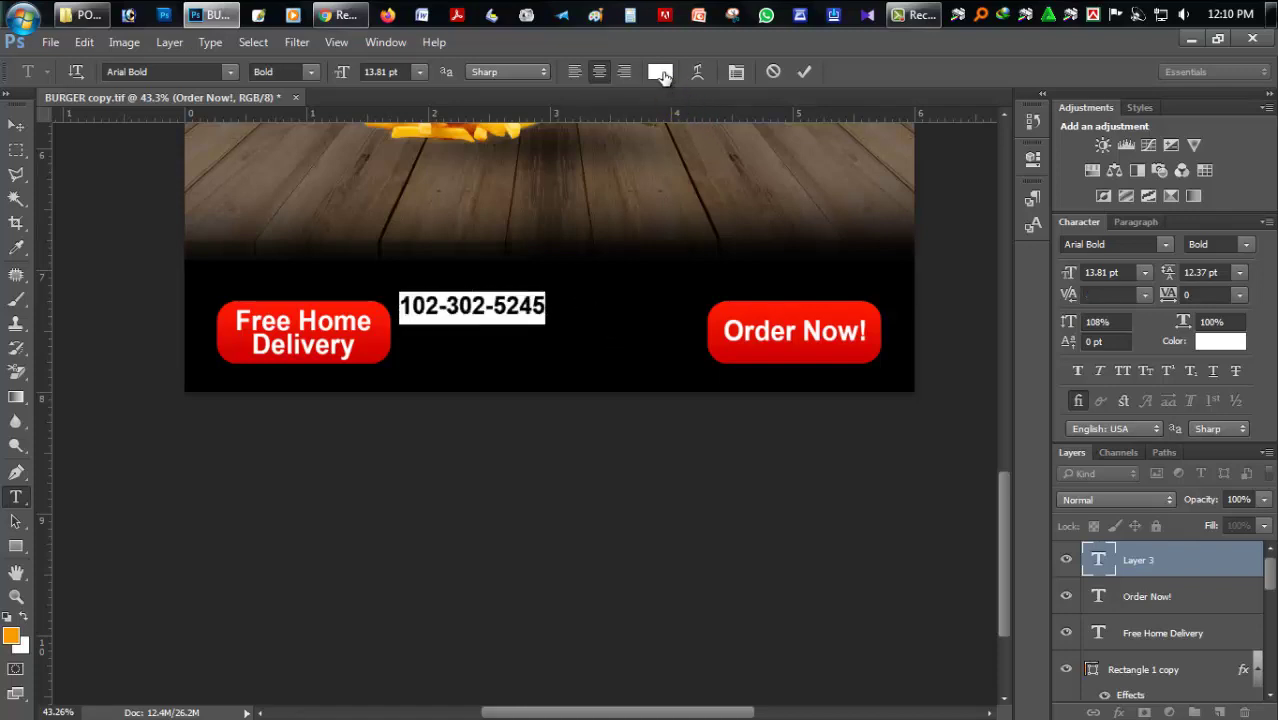
{"action": "left_click", "coordinate": [660, 71]}
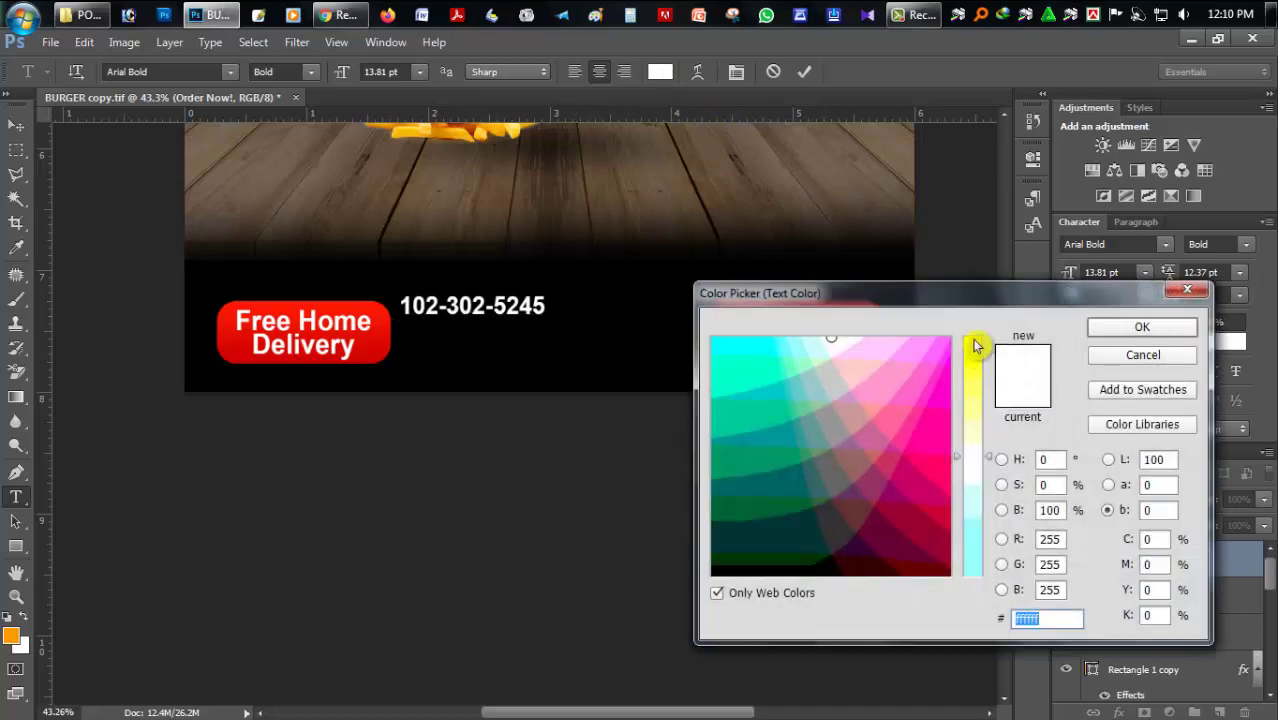
{"action": "left_click_drag", "start_coordinate": [962, 381], "coordinate": [970, 338]}
{"action": "left_click", "coordinate": [913, 350]}
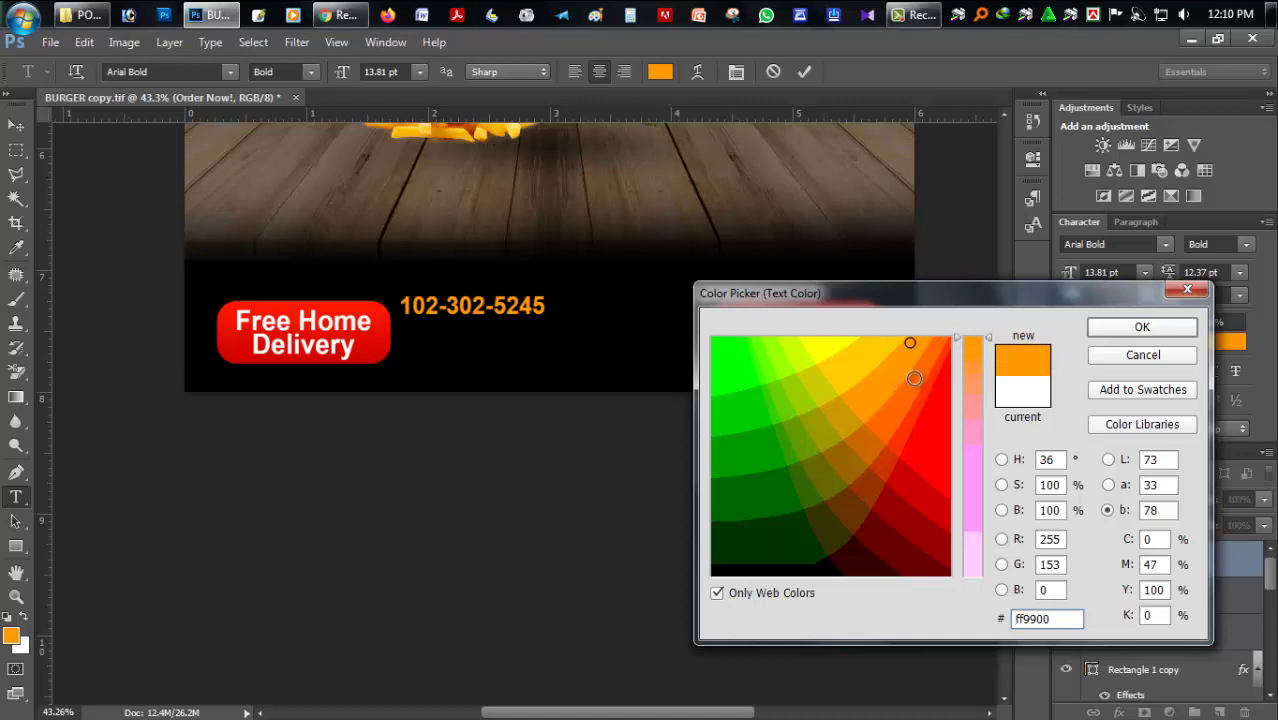
{"action": "left_click", "coordinate": [911, 371]}
{"action": "left_click_drag", "start_coordinate": [898, 370], "coordinate": [916, 350]}
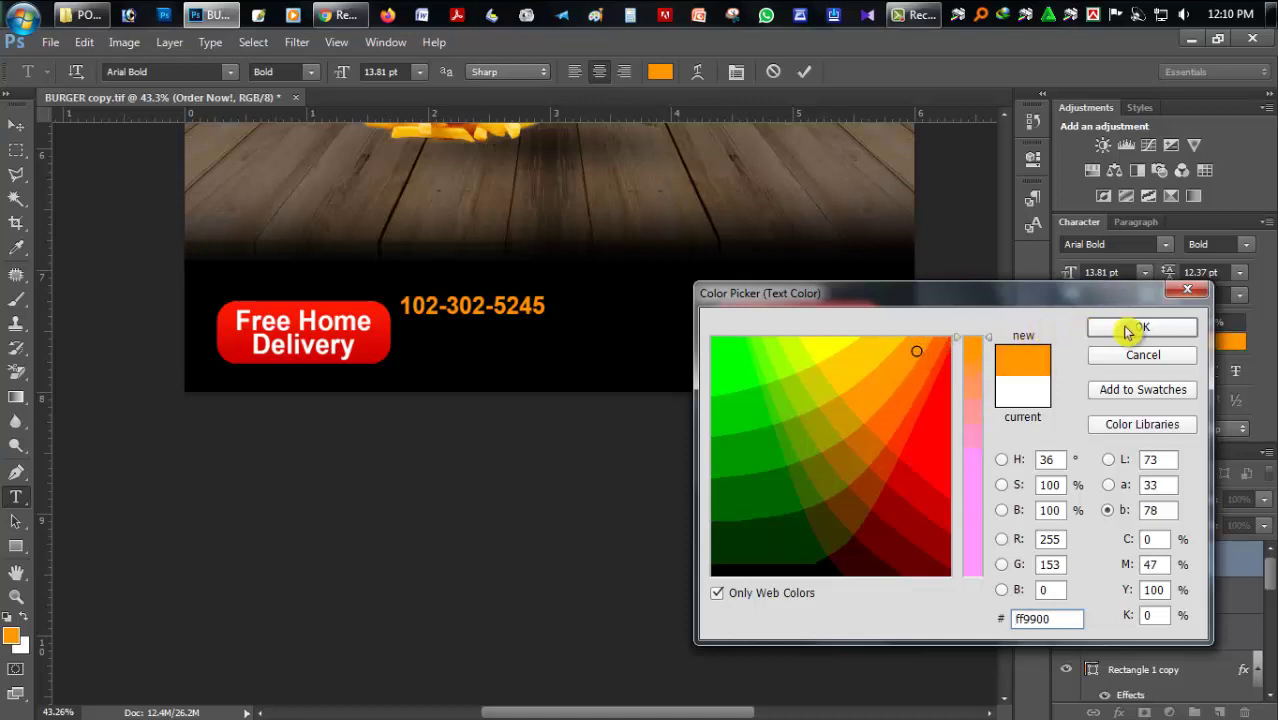
{"action": "left_click", "coordinate": [1140, 327]}
{"action": "scroll", "coordinate": [585, 391], "scroll_direction": "up", "scroll_amount": 1}
{"action": "left_click", "coordinate": [16, 125]}
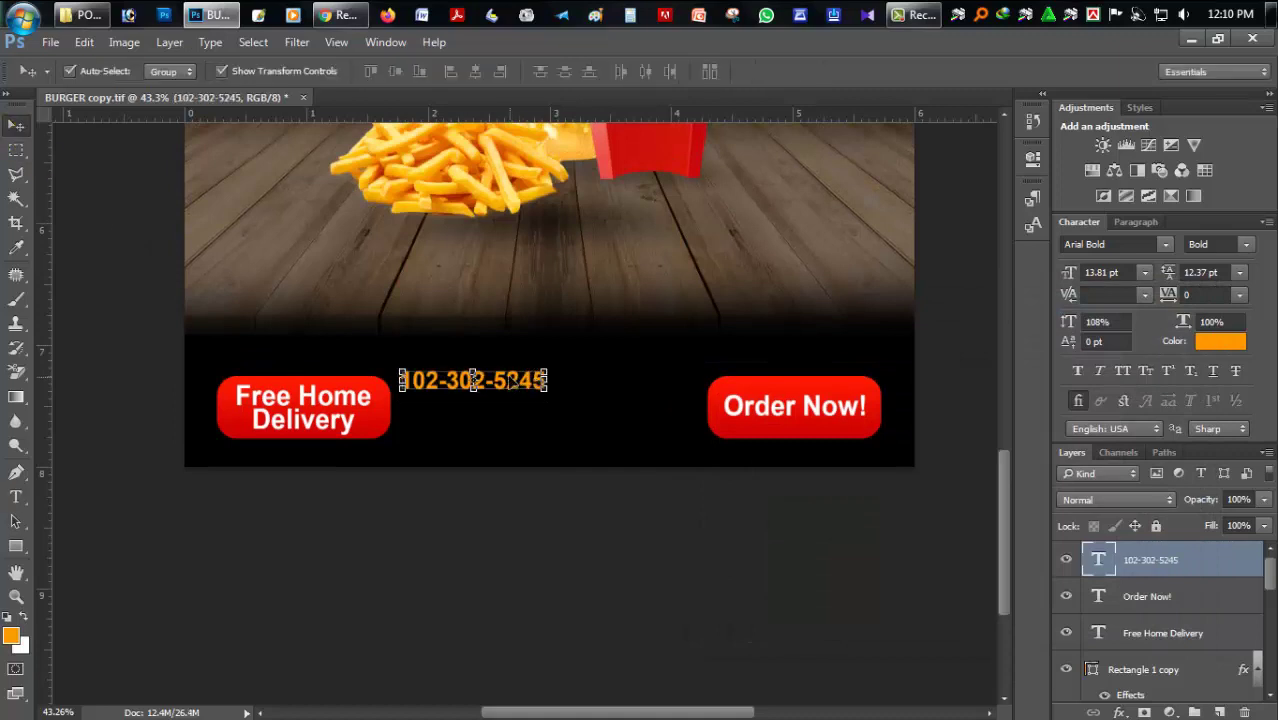
Step: Centre the phone number between the red buttons and enlarge it to 15.28 pt
{"action": "left_click_drag", "start_coordinate": [514, 382], "coordinate": [578, 396]}
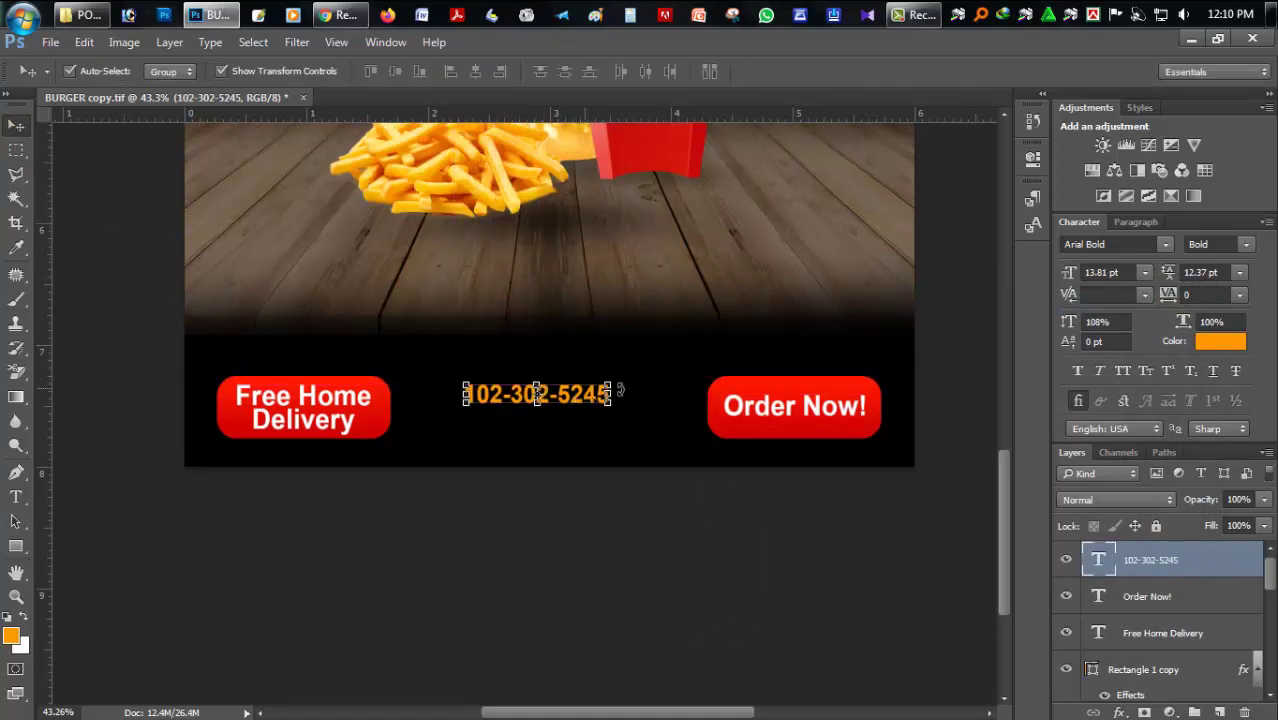
{"action": "left_click_drag", "start_coordinate": [615, 381], "coordinate": [622, 379]}
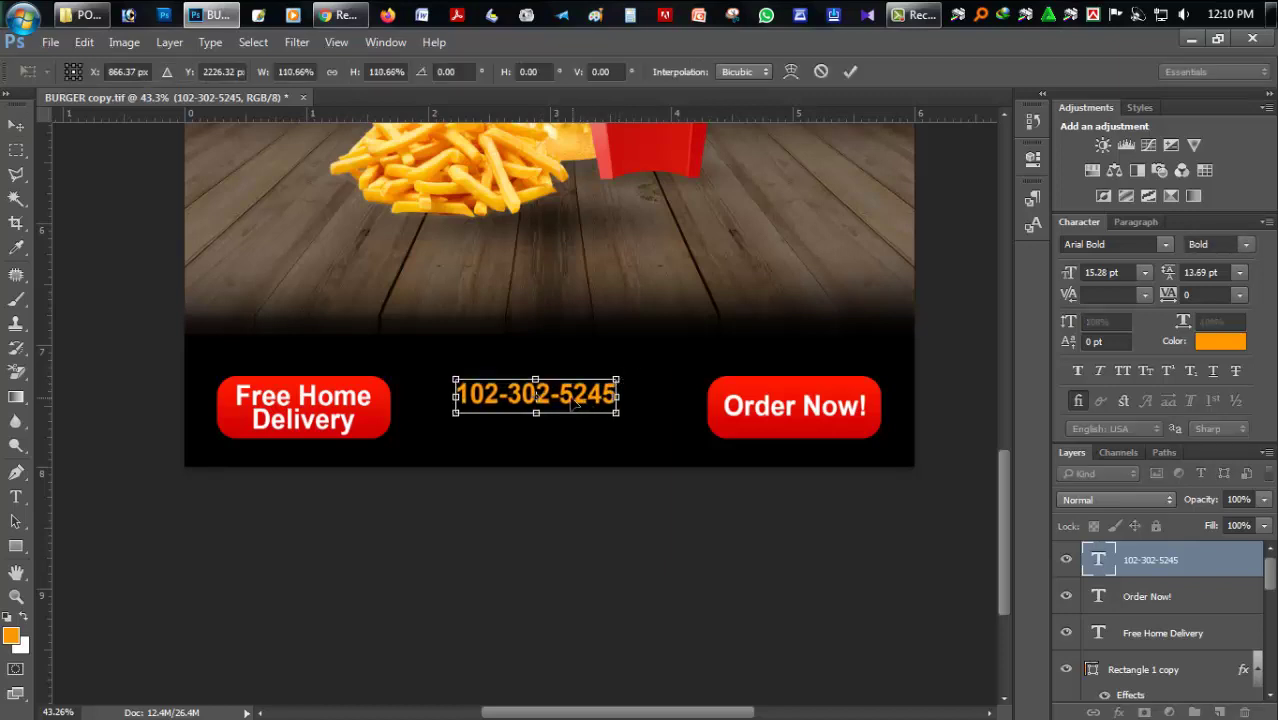
{"action": "key", "text": "Return"}
{"action": "scroll", "coordinate": [572, 402], "scroll_direction": "down", "scroll_amount": 2}
{"action": "scroll", "coordinate": [573, 360], "scroll_direction": "down", "scroll_amount": 2}
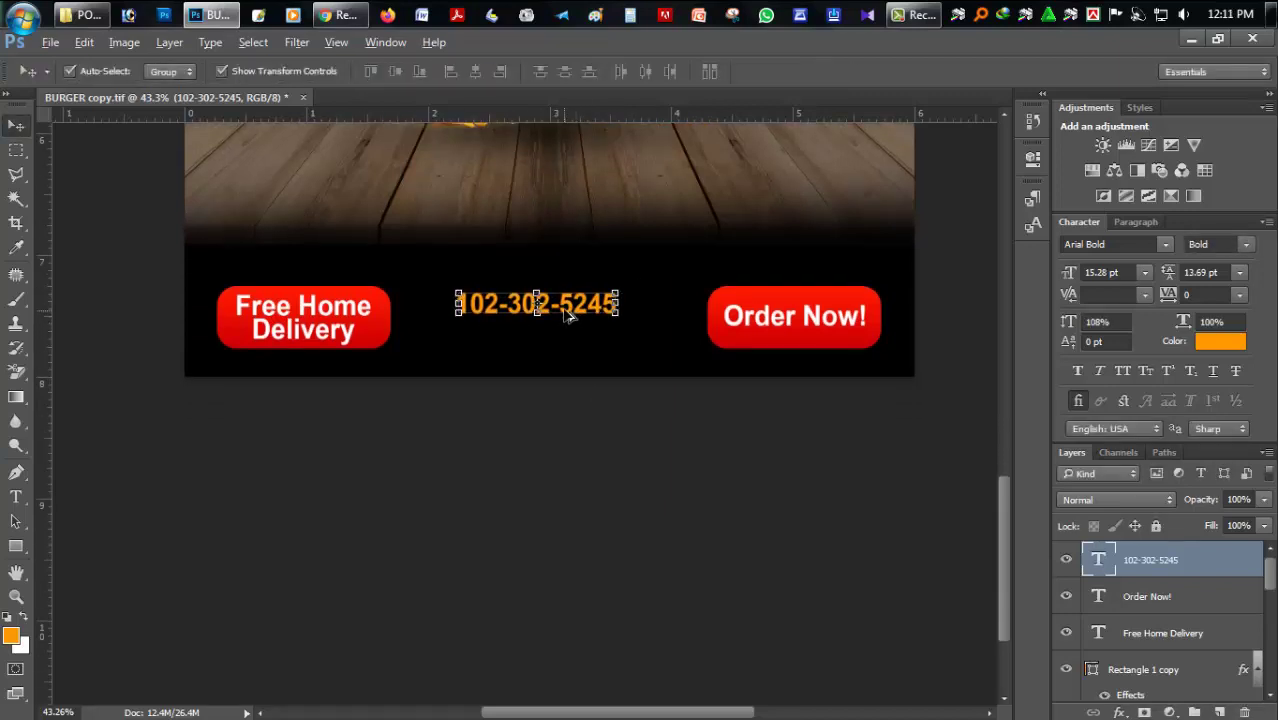
{"action": "left_click_drag", "start_coordinate": [566, 314], "coordinate": [566, 350], "text": "alt"}
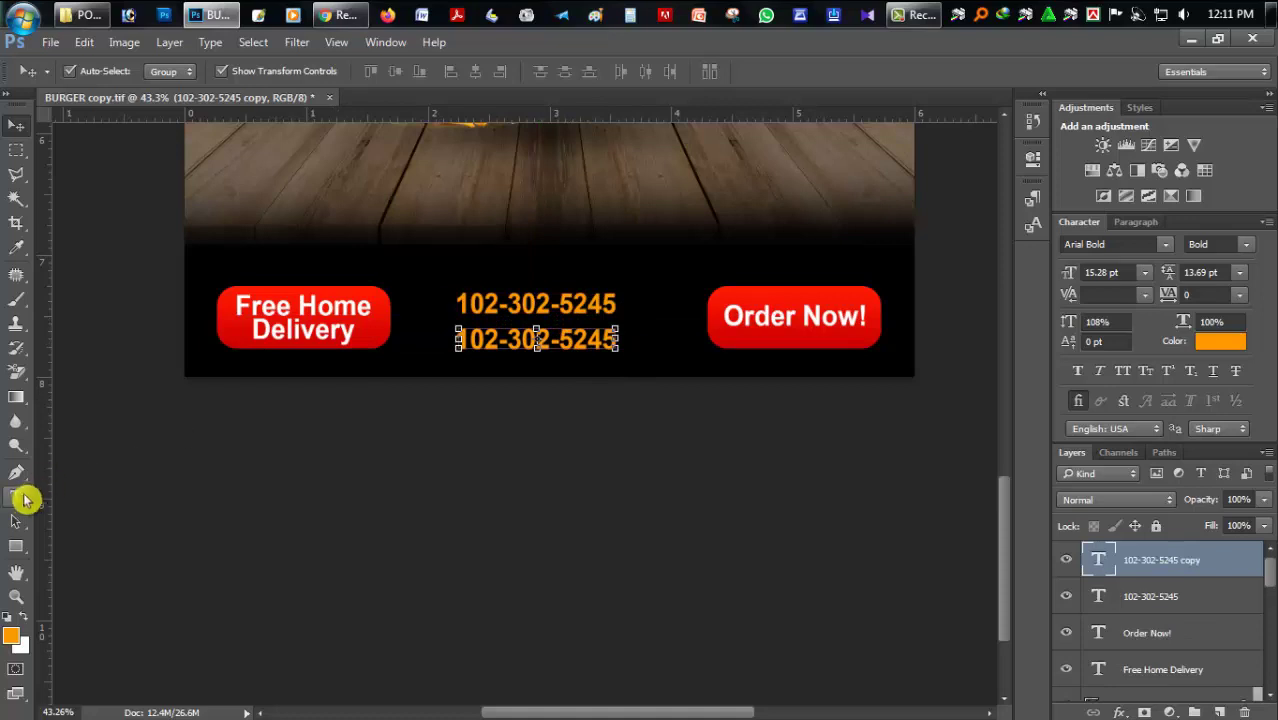
{"action": "left_click", "coordinate": [24, 499]}
{"action": "left_click_drag", "start_coordinate": [463, 340], "coordinate": [671, 337]}
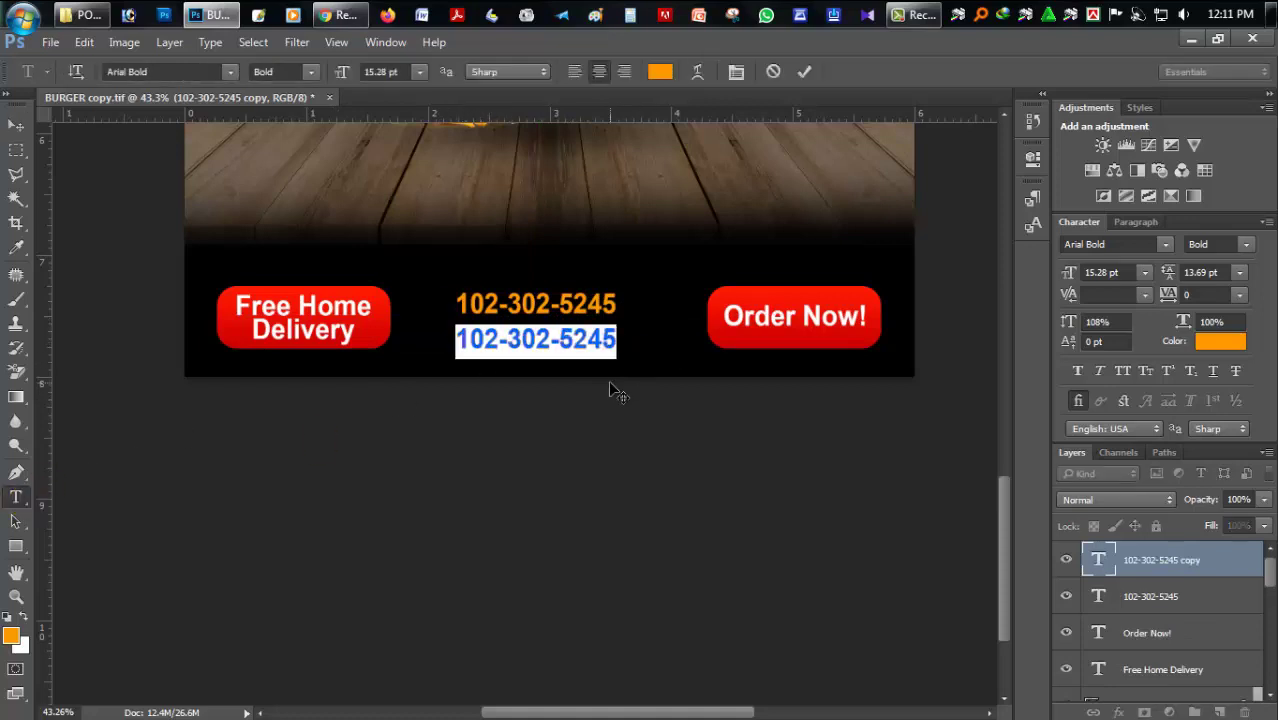
{"action": "type", "text": "www."}
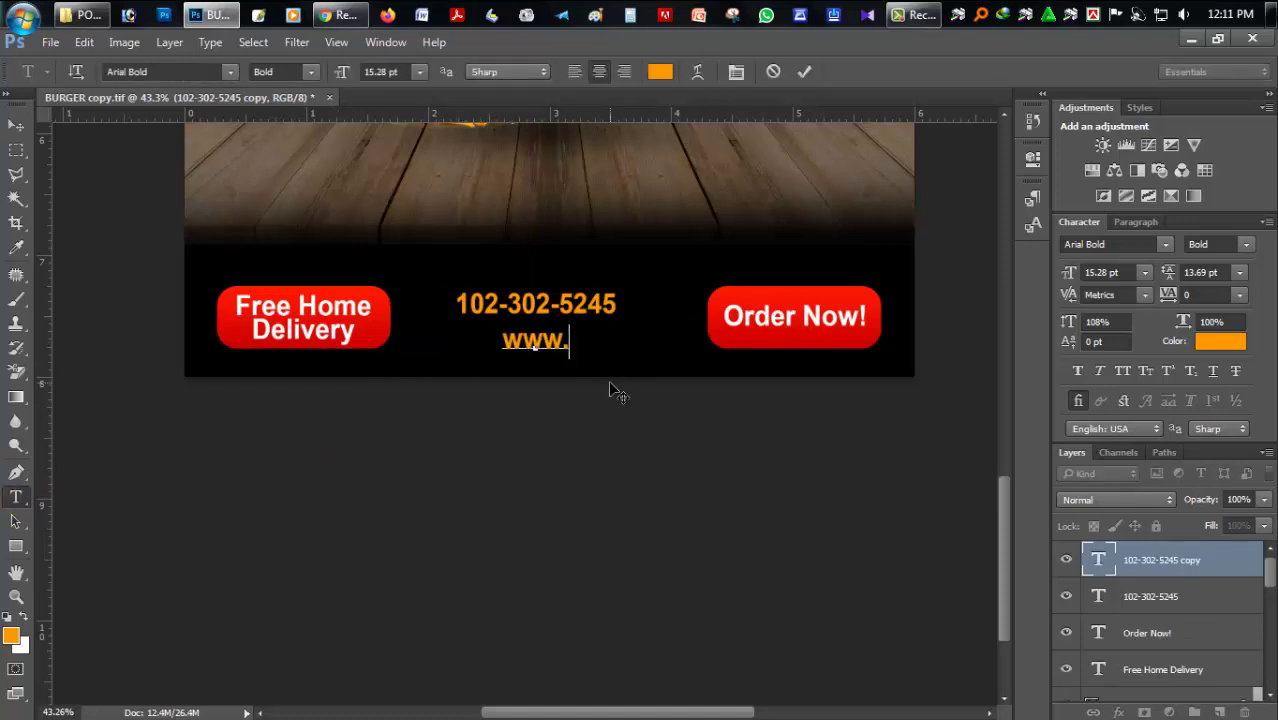
{"action": "type", "text": "shi"}
{"action": "key", "text": "BackSpace"}
{"action": "type", "text": "u"}
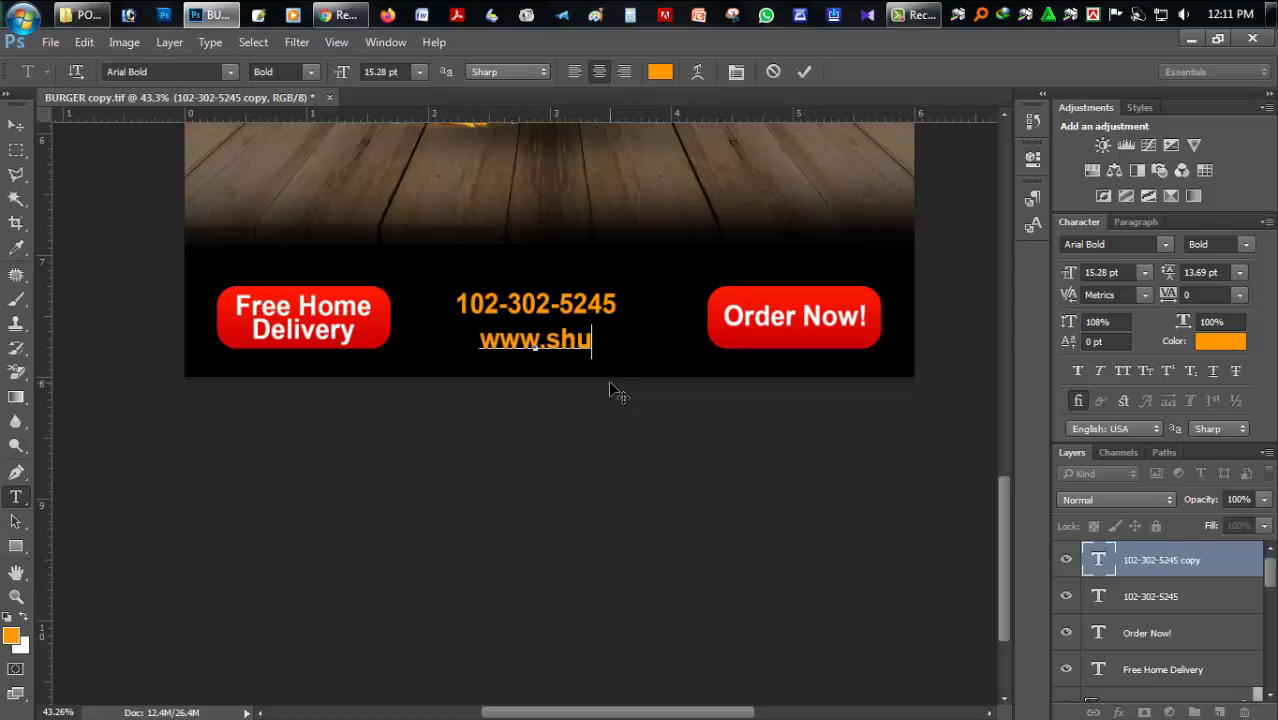
{"action": "type", "text": "bhro"}
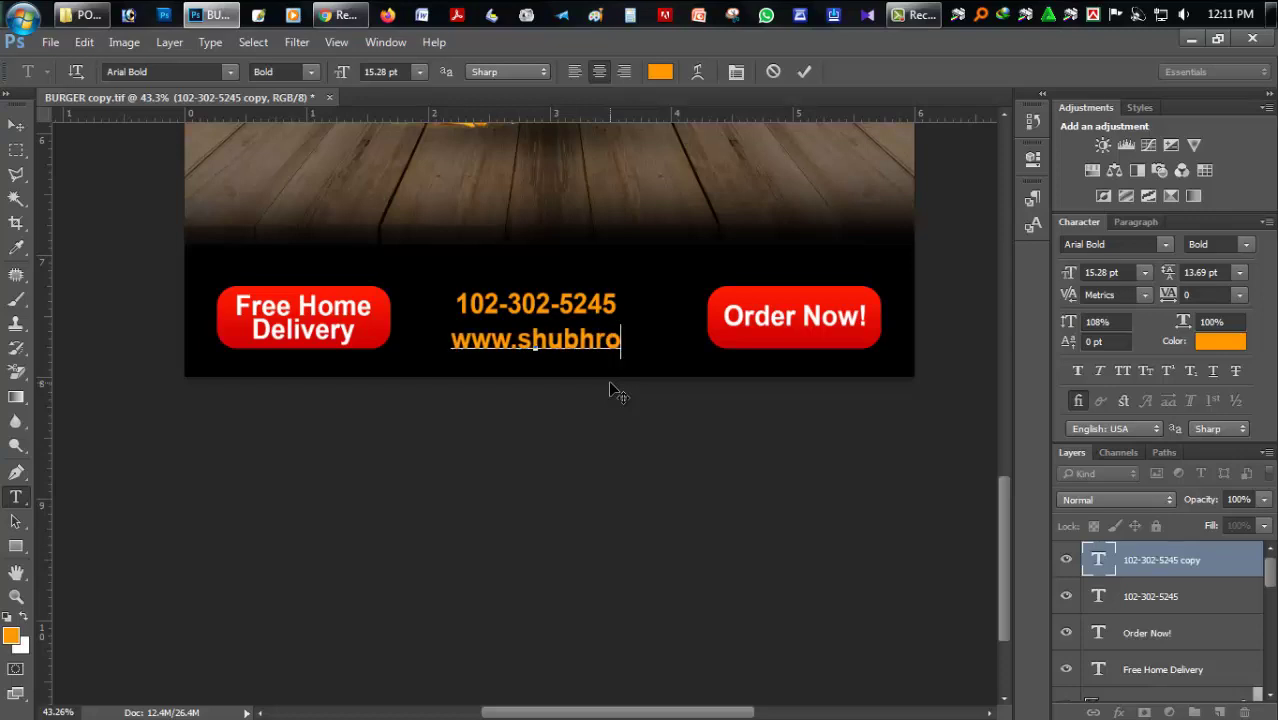
{"action": "type", "text": "-media"}
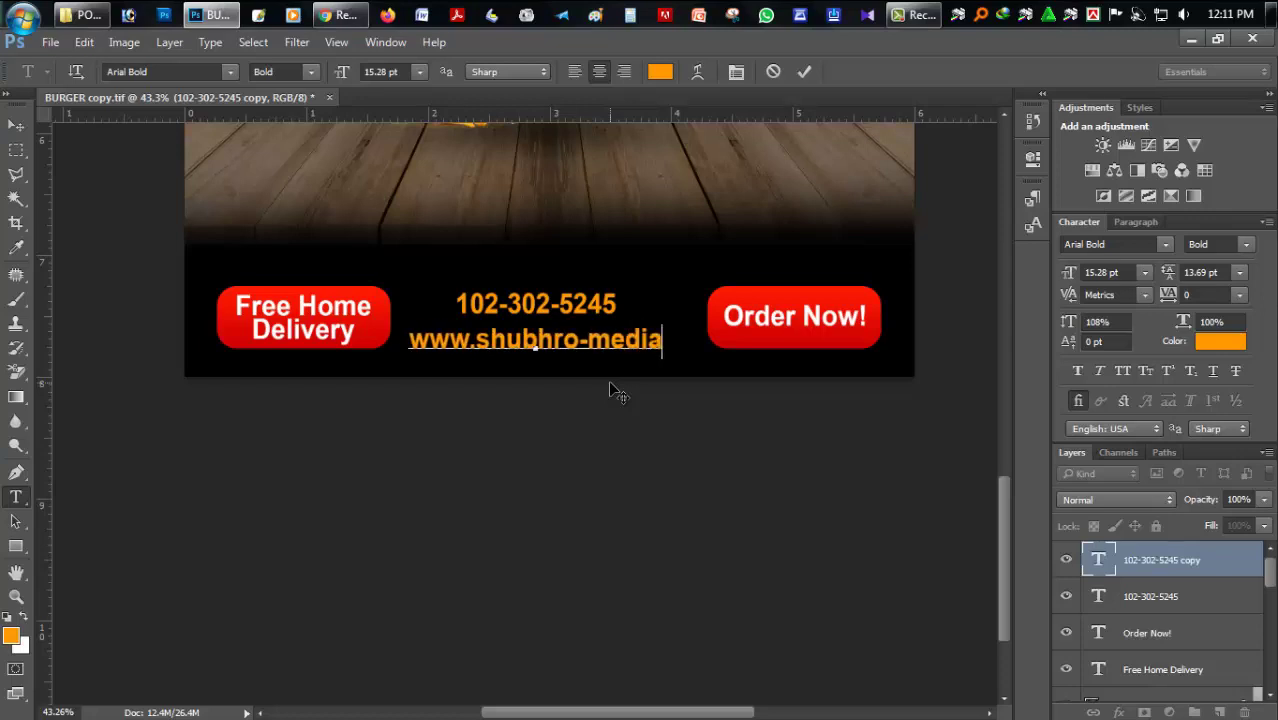
{"action": "type", "text": "."}
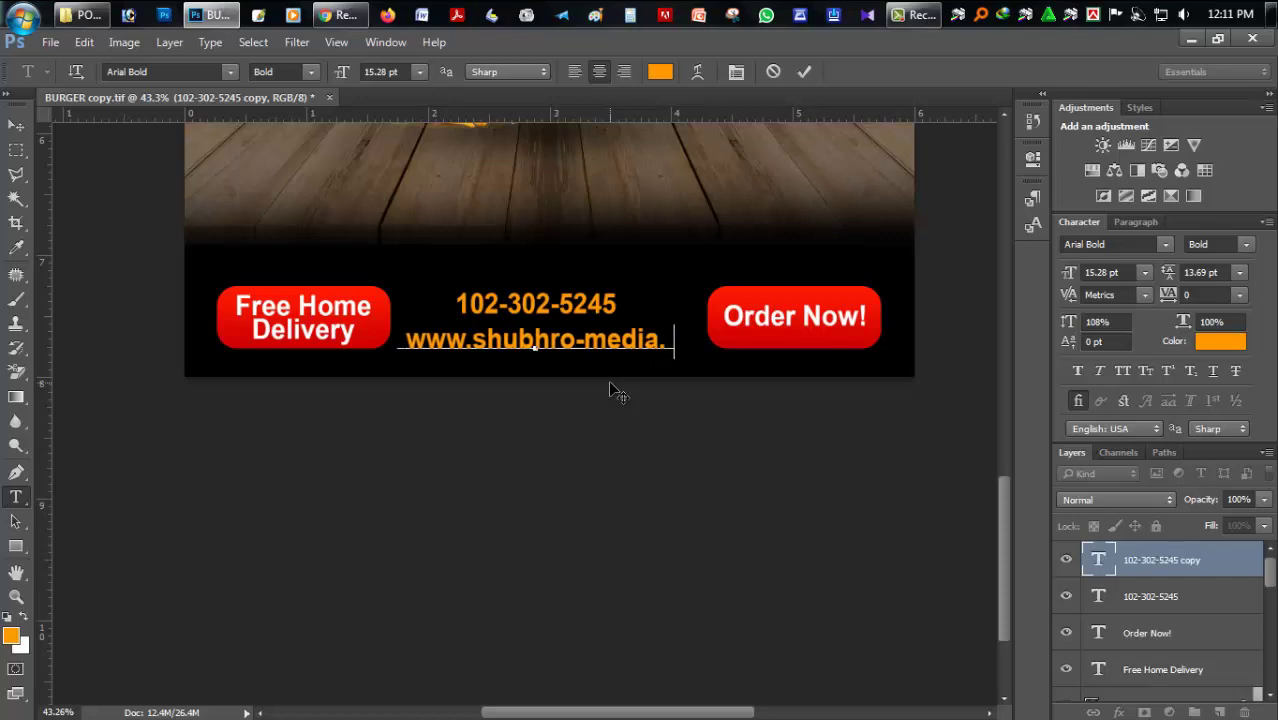
{"action": "type", "text": "org"}
{"action": "key", "text": "ctrl+a"}
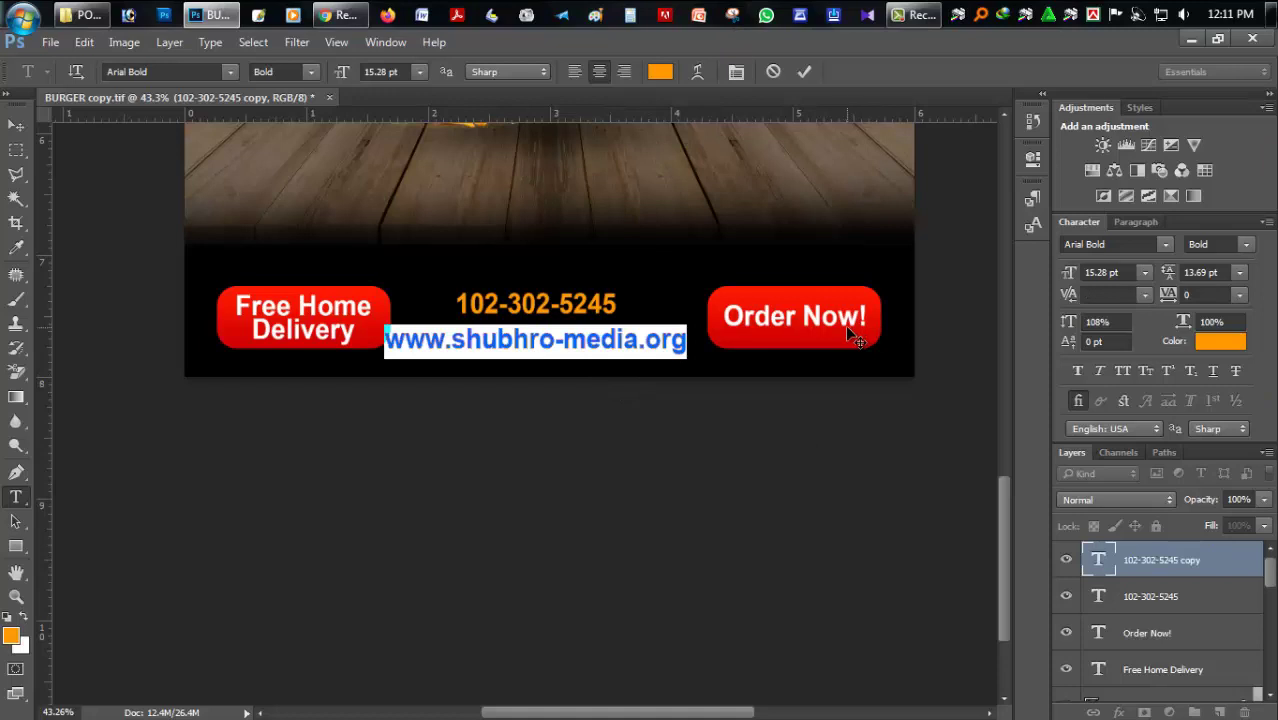
{"action": "left_click", "coordinate": [22, 130]}
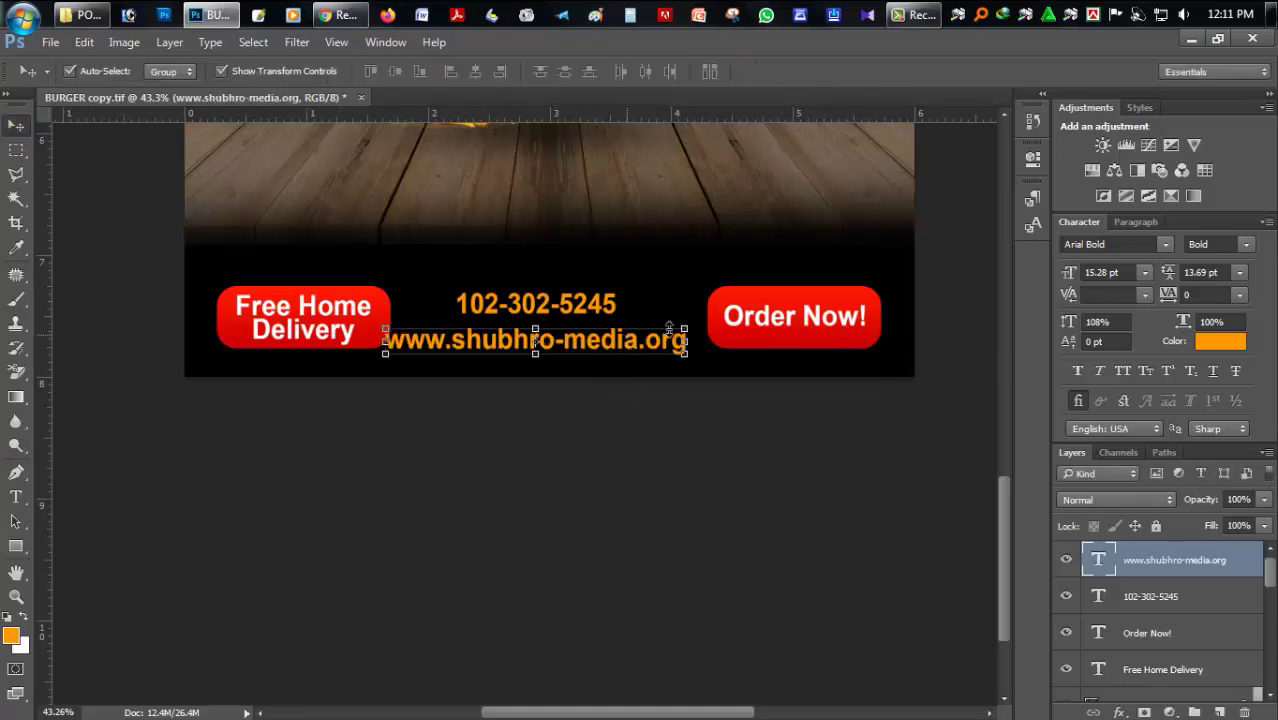
Step: Shrink the web address, tuck it under the phone number, and colour it pure white
{"action": "left_click_drag", "start_coordinate": [688, 323], "coordinate": [645, 331]}
{"action": "key", "text": "Return"}
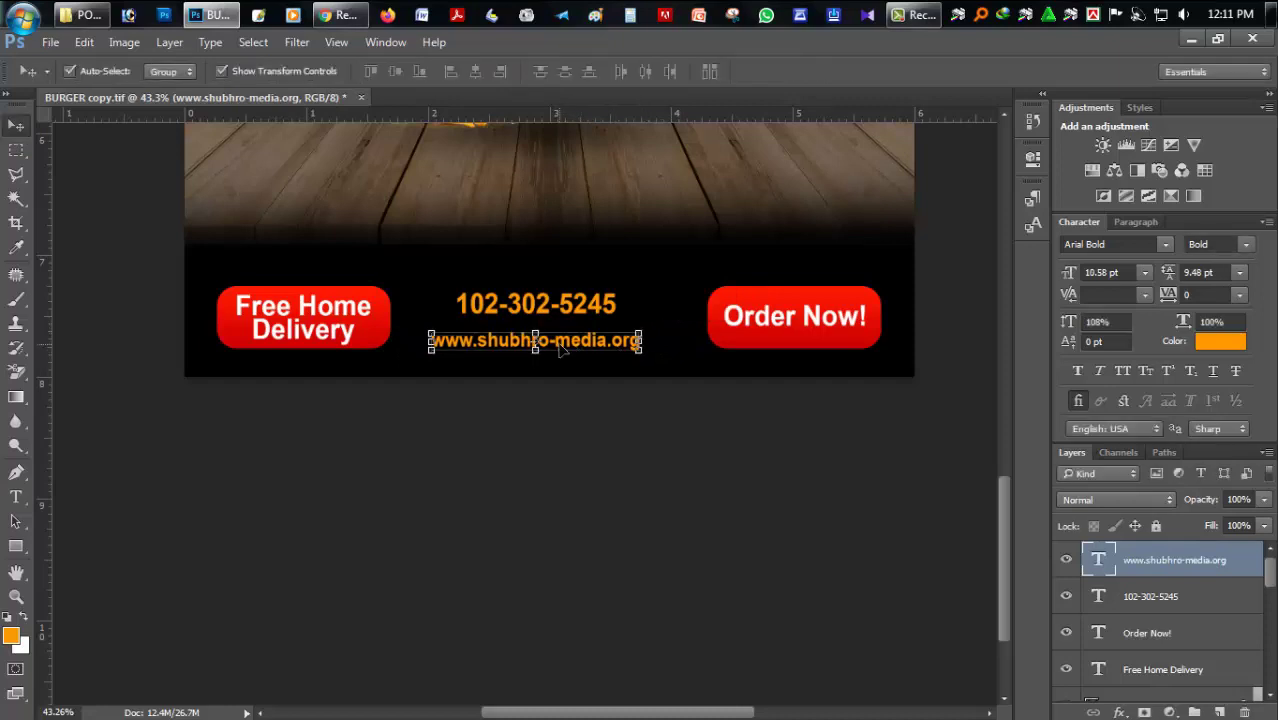
{"action": "left_click_drag", "start_coordinate": [565, 345], "coordinate": [562, 336]}
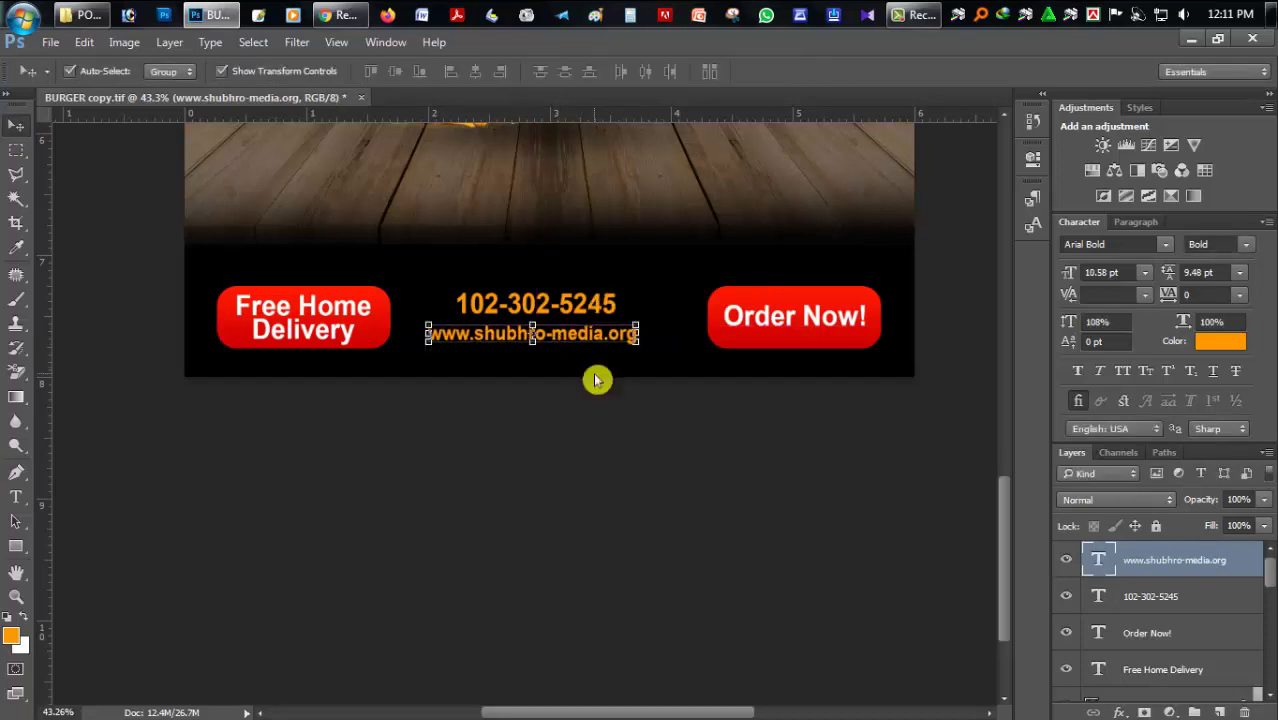
{"action": "left_click", "coordinate": [16, 497]}
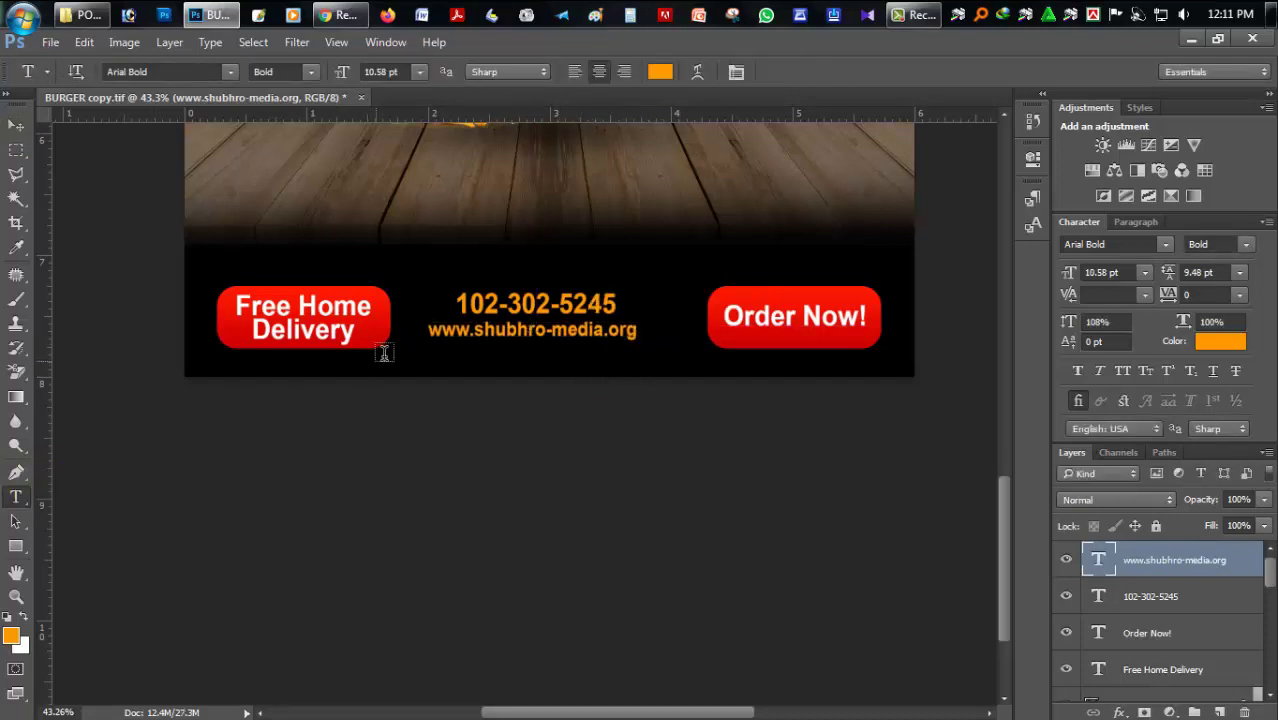
{"action": "left_click_drag", "start_coordinate": [430, 329], "coordinate": [692, 326]}
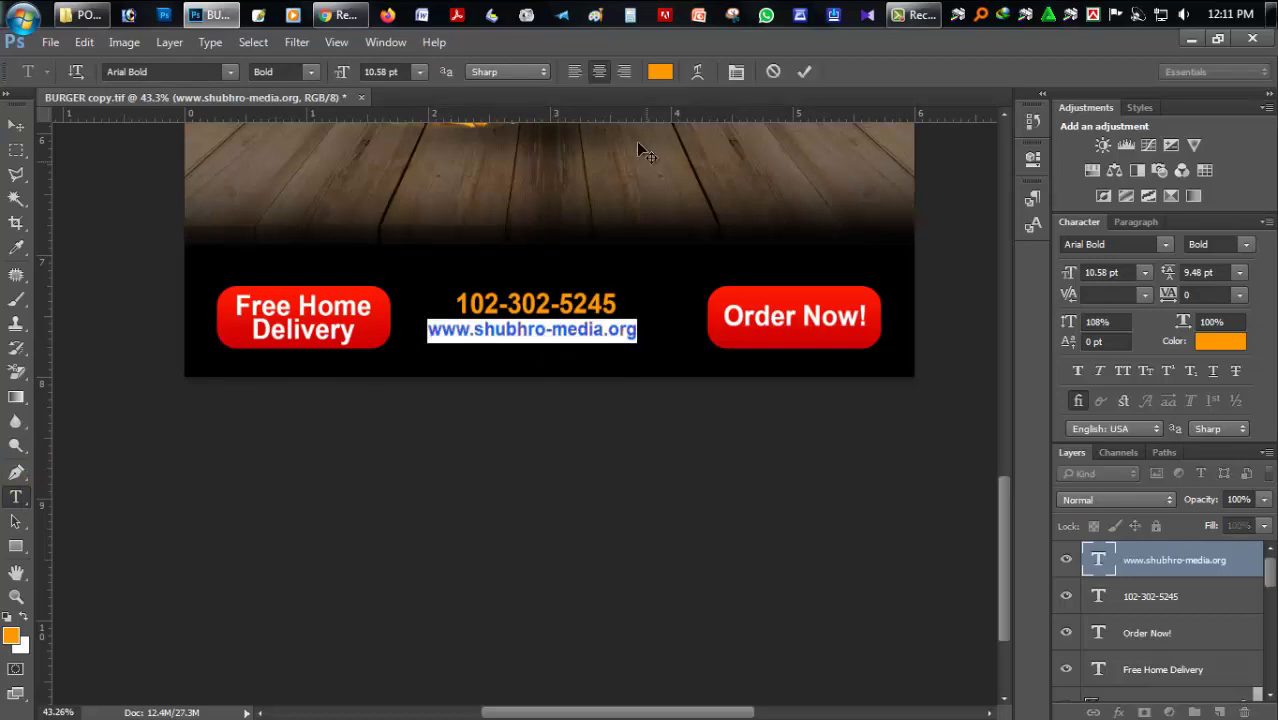
{"action": "left_click", "coordinate": [660, 71]}
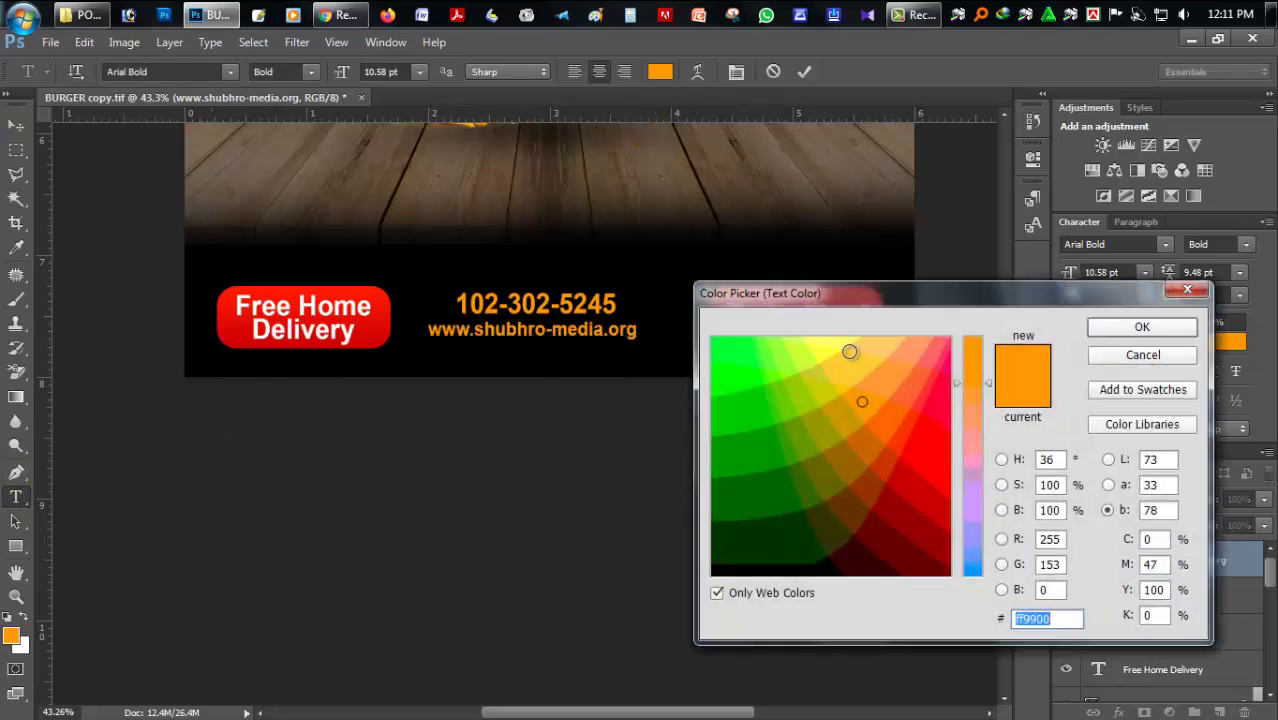
{"action": "left_click_drag", "start_coordinate": [849, 351], "coordinate": [838, 337]}
{"action": "left_click", "coordinate": [972, 480]}
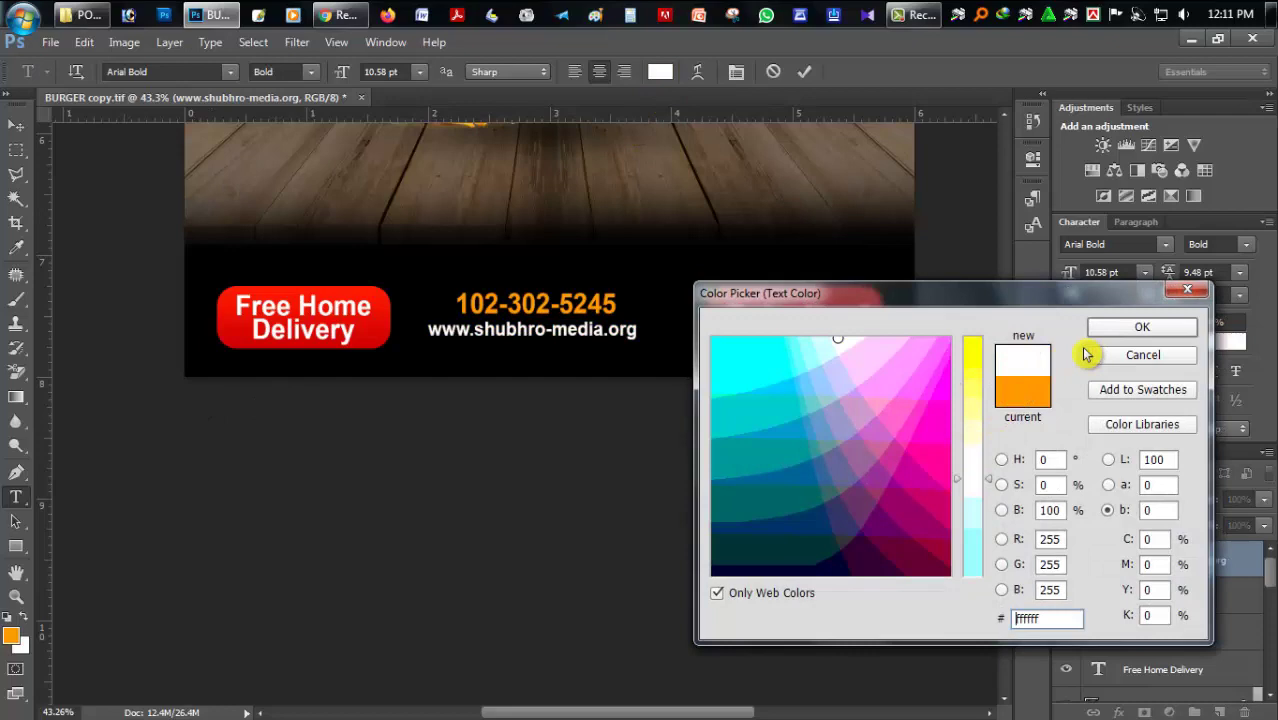
{"action": "left_click", "coordinate": [1142, 330]}
{"action": "left_click", "coordinate": [601, 330]}
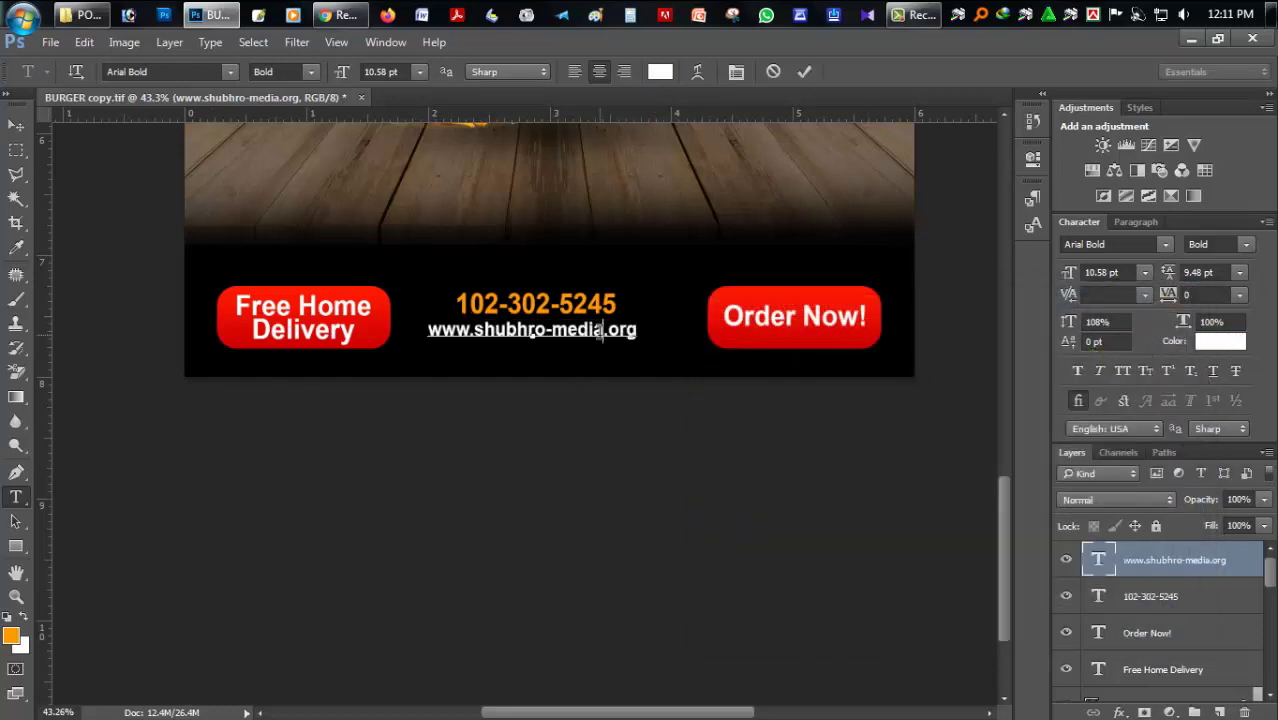
{"action": "left_click", "coordinate": [1163, 563]}
Step: Rasterize the web address layer and lower its fill to about 54%
{"action": "right_click", "coordinate": [1147, 566]}
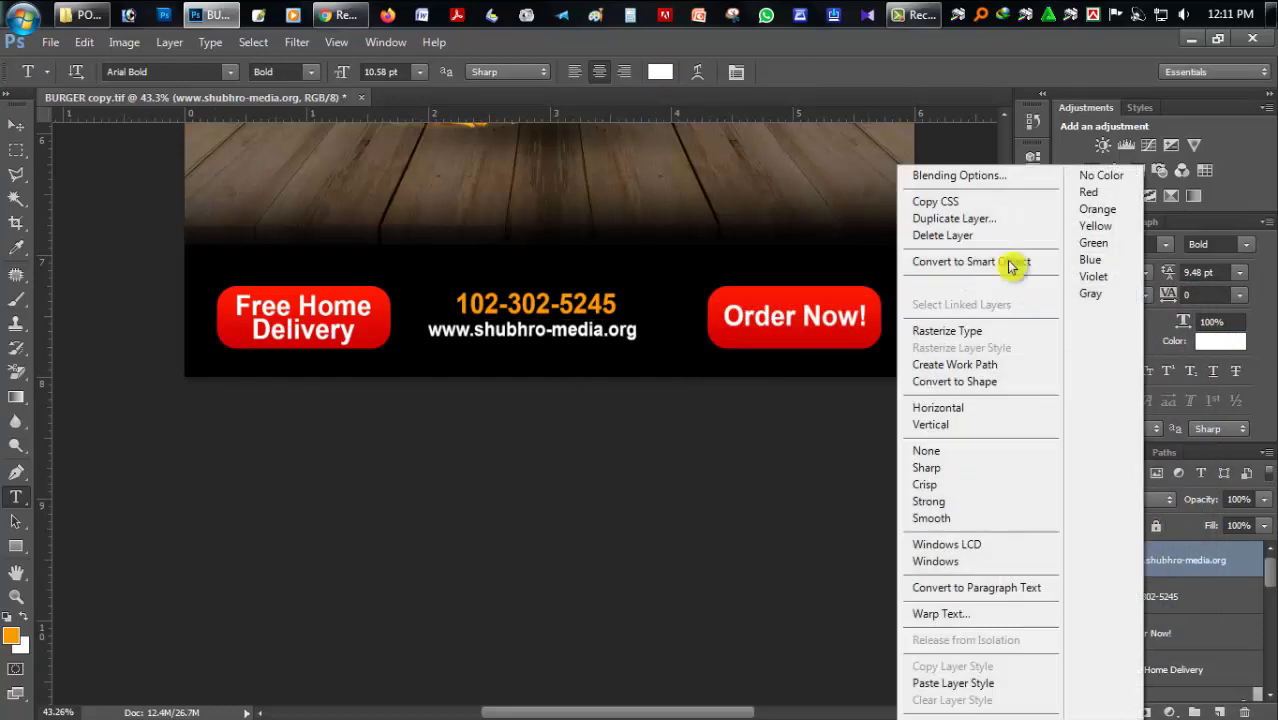
{"action": "left_click", "coordinate": [970, 330]}
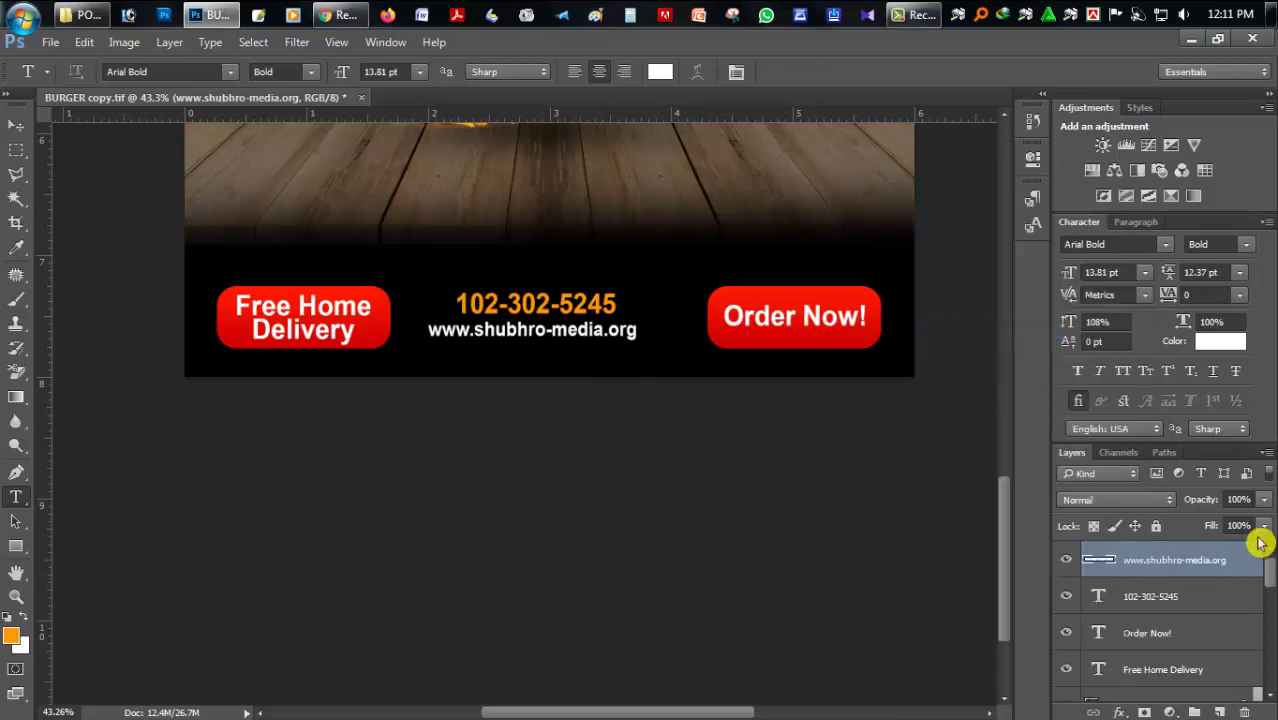
{"action": "left_click", "coordinate": [1264, 527]}
{"action": "left_click_drag", "start_coordinate": [1247, 543], "coordinate": [1222, 549]}
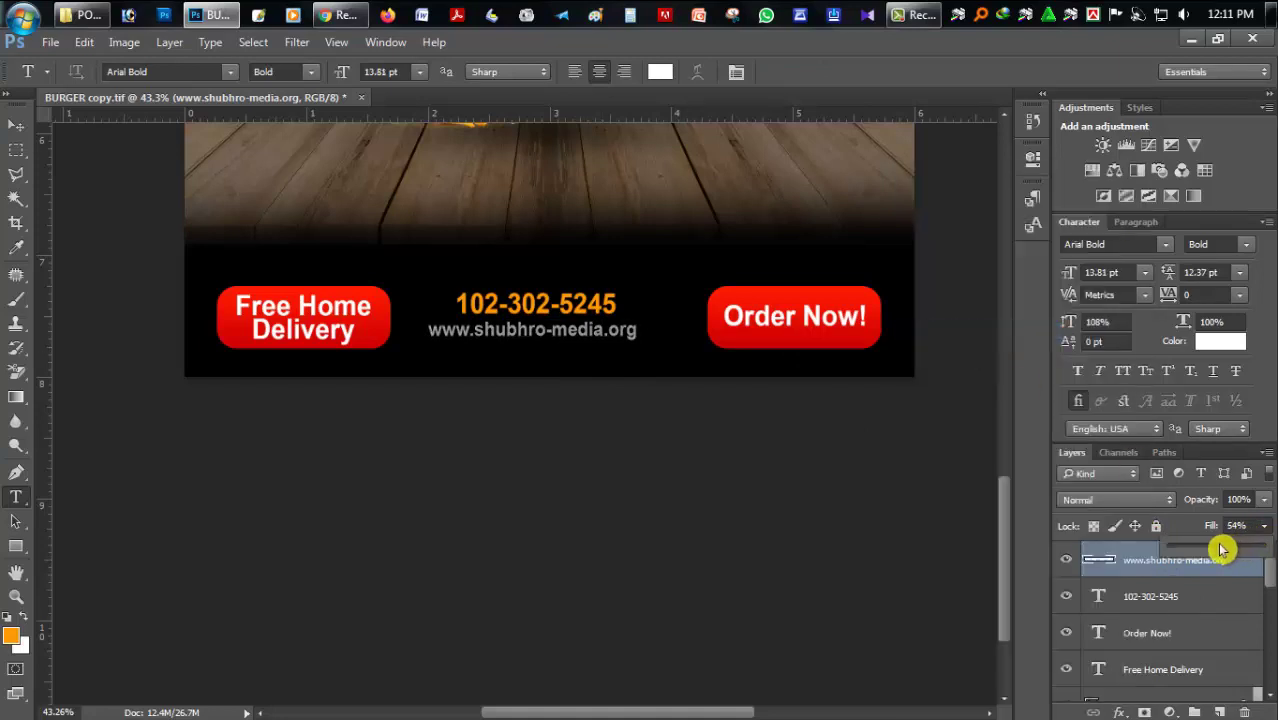
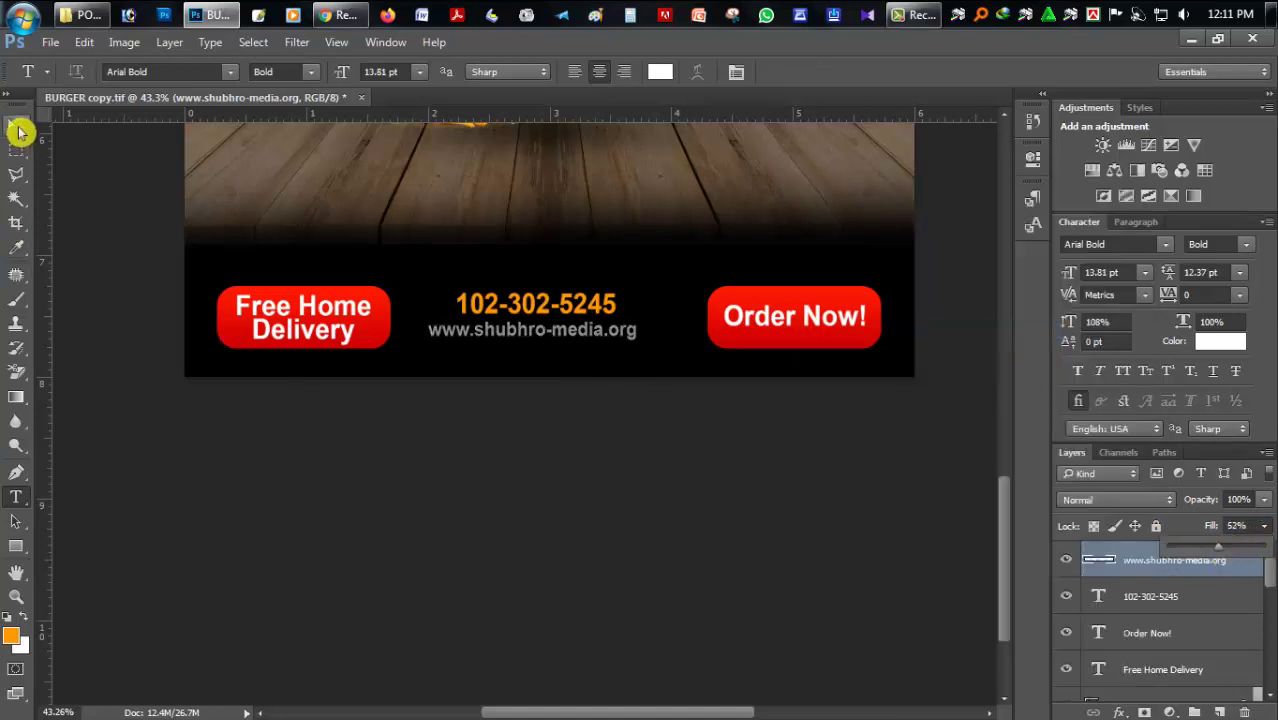
Step: Nudge the website text up, right, then slightly back down with the Move tool
{"action": "left_click", "coordinate": [16, 125]}
{"action": "key", "text": "Up"}
{"action": "key", "text": "Up"}
{"action": "key", "text": "Up"}
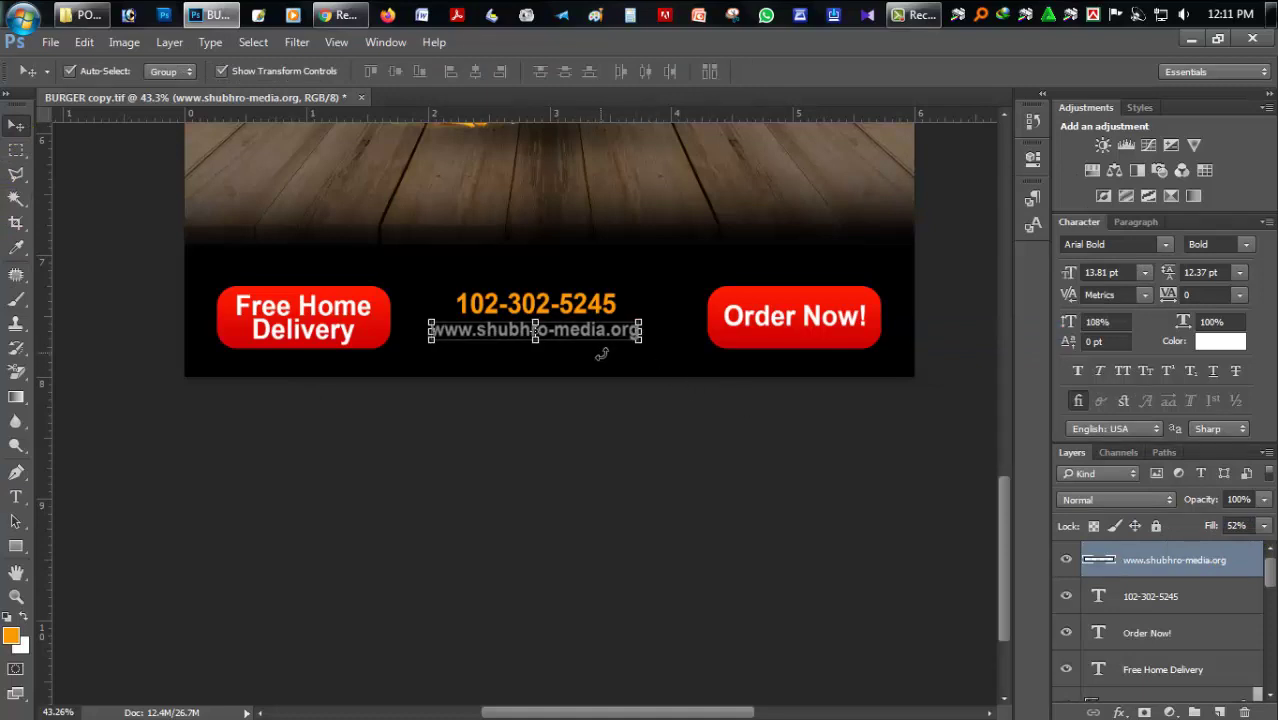
{"action": "key", "text": "Right"}
{"action": "key", "text": "Right"}
{"action": "key", "text": "Right"}
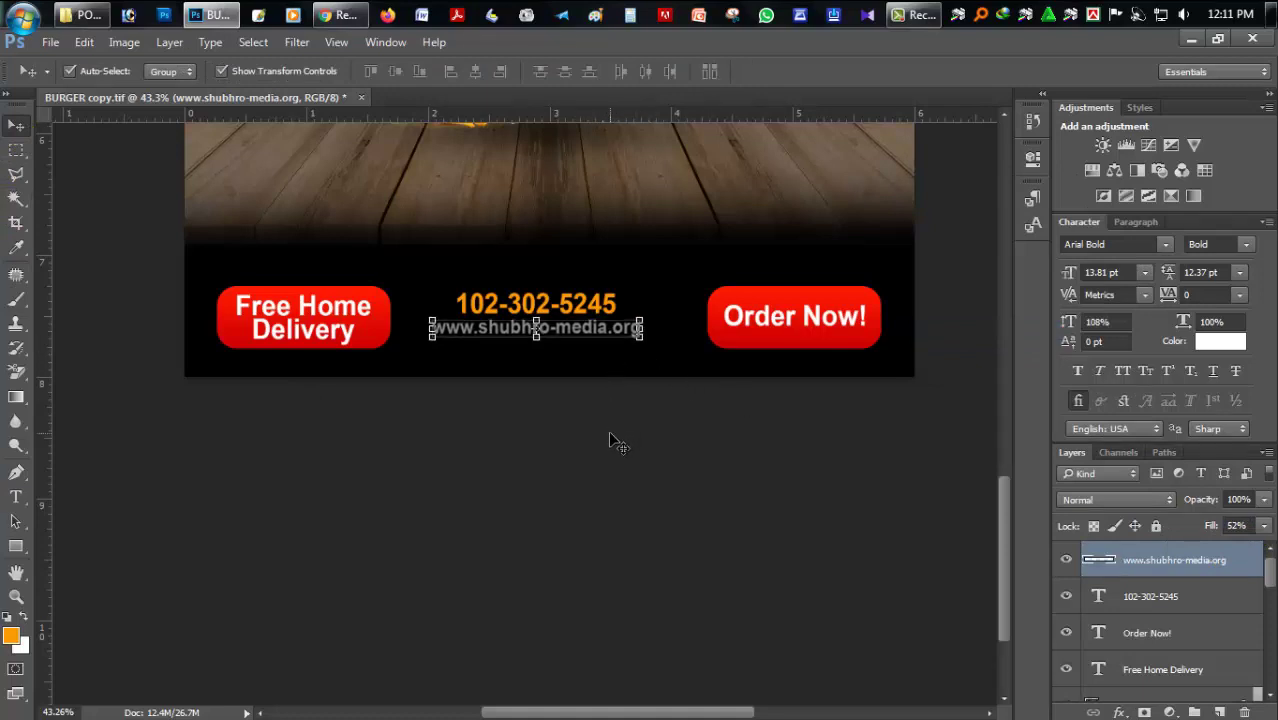
{"action": "key", "text": "Down"}
{"action": "key", "text": "Down"}
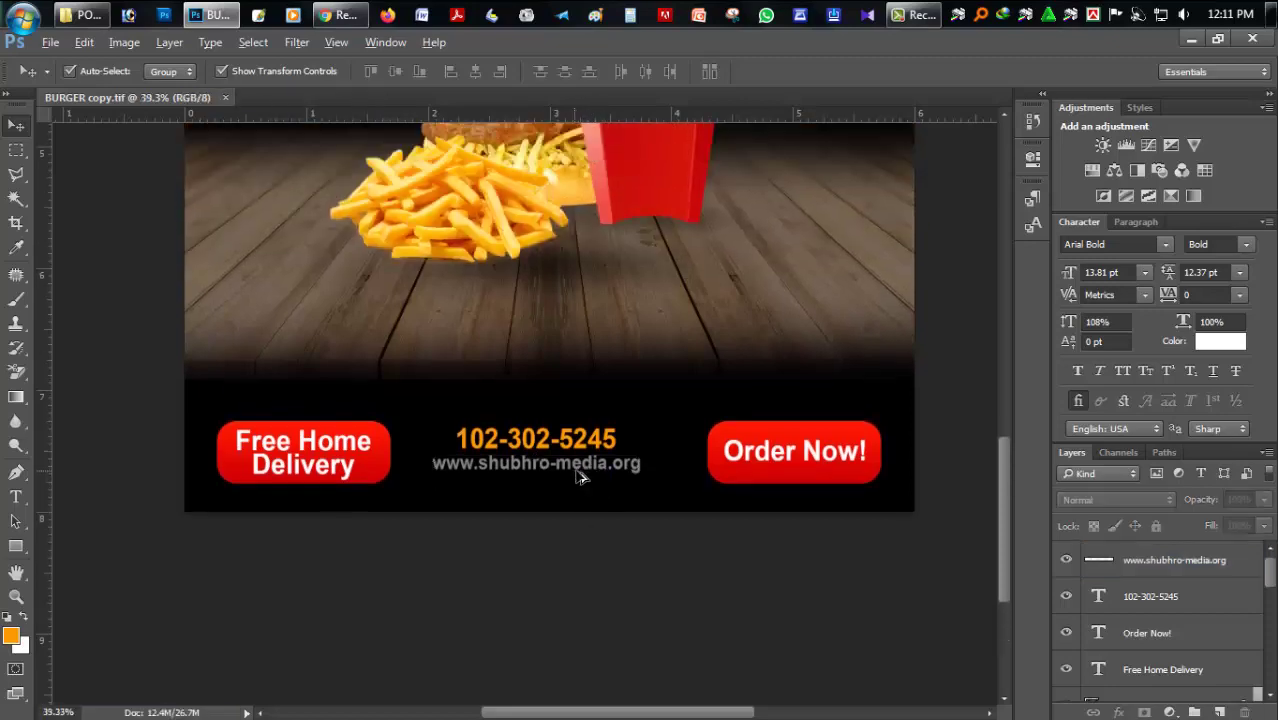
{"action": "scroll", "coordinate": [578, 476], "scroll_direction": "down", "scroll_amount": 5}
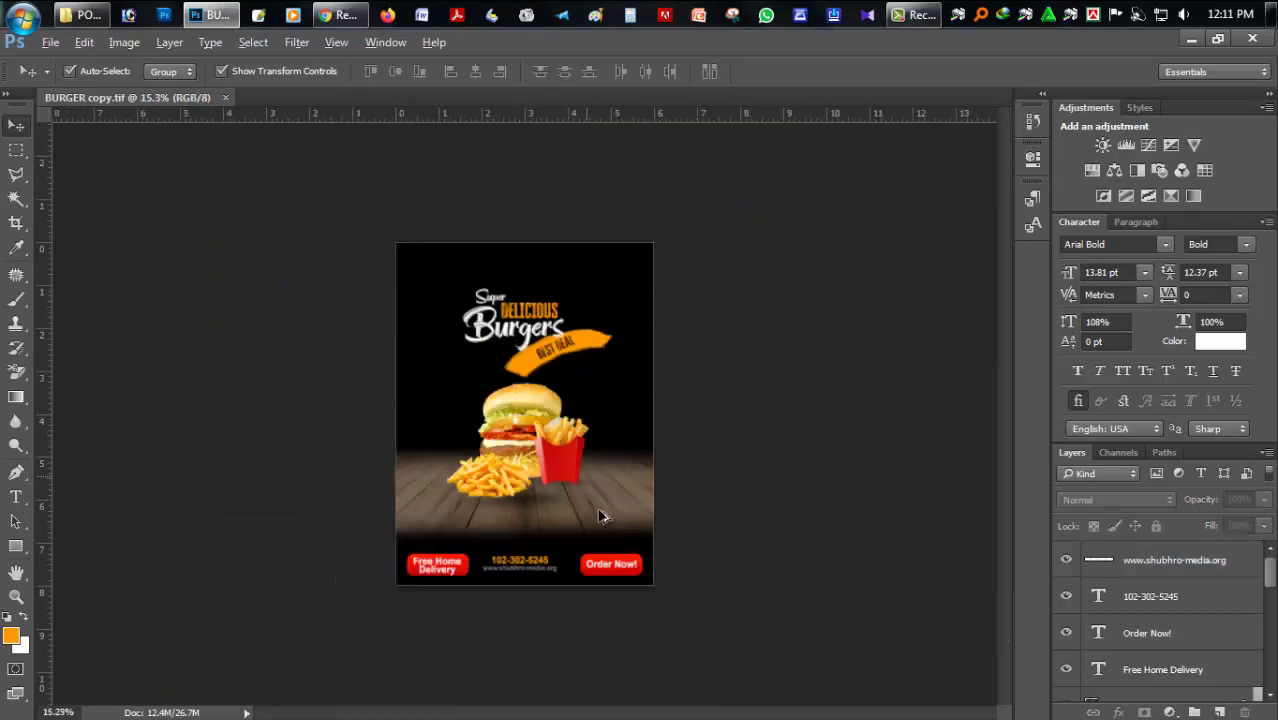
{"action": "scroll", "coordinate": [518, 512], "scroll_direction": "up", "scroll_amount": 2}
{"action": "scroll", "coordinate": [500, 498], "scroll_direction": "down", "scroll_amount": 2}
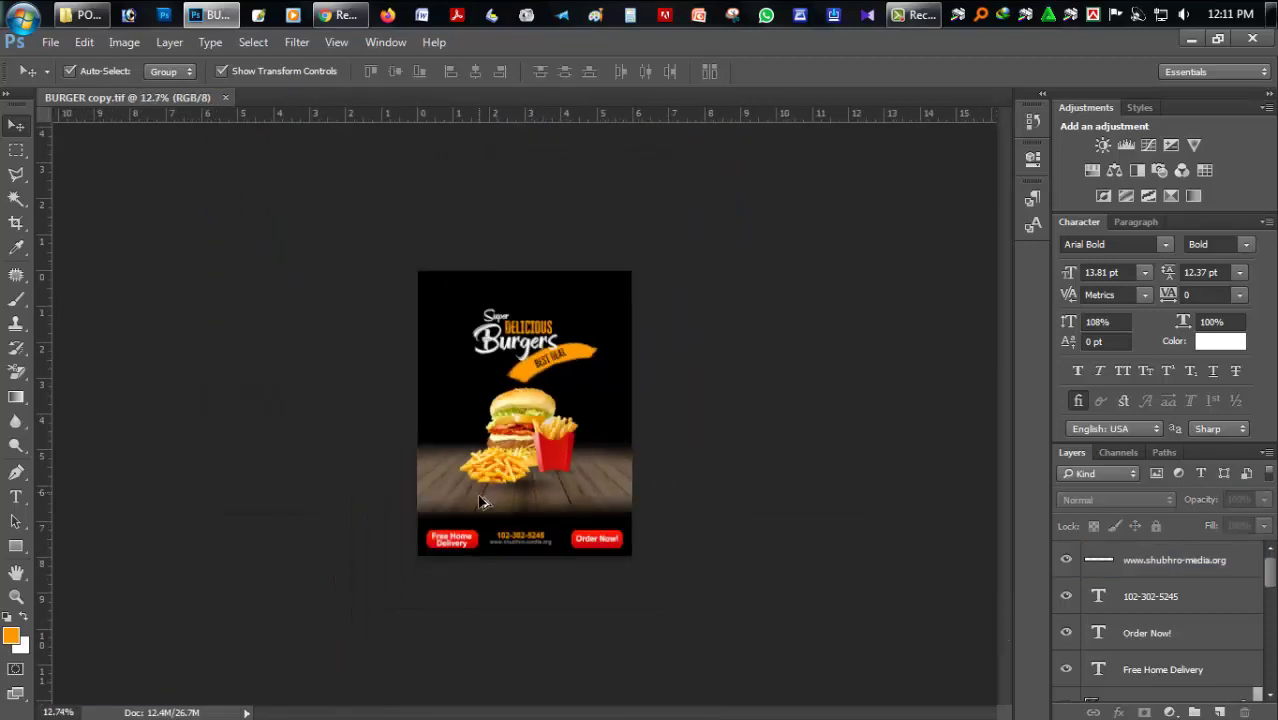
{"action": "scroll", "coordinate": [494, 500], "scroll_direction": "up", "scroll_amount": 3}
{"action": "scroll", "coordinate": [512, 497], "scroll_direction": "down", "scroll_amount": 2}
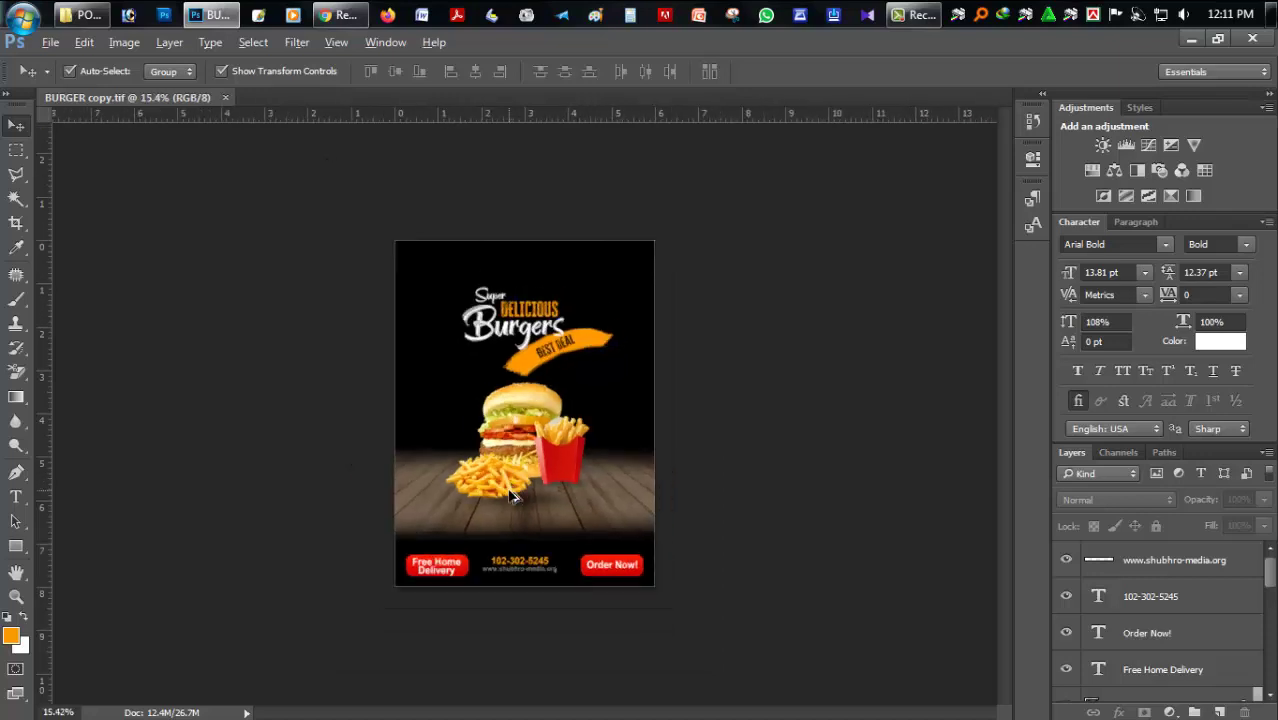
{"action": "scroll", "coordinate": [507, 490], "scroll_direction": "up", "scroll_amount": 1}
{"action": "scroll", "coordinate": [507, 487], "scroll_direction": "down", "scroll_amount": 1}
{"action": "scroll", "coordinate": [509, 491], "scroll_direction": "down", "scroll_amount": 1}
{"action": "scroll", "coordinate": [511, 495], "scroll_direction": "up", "scroll_amount": 1}
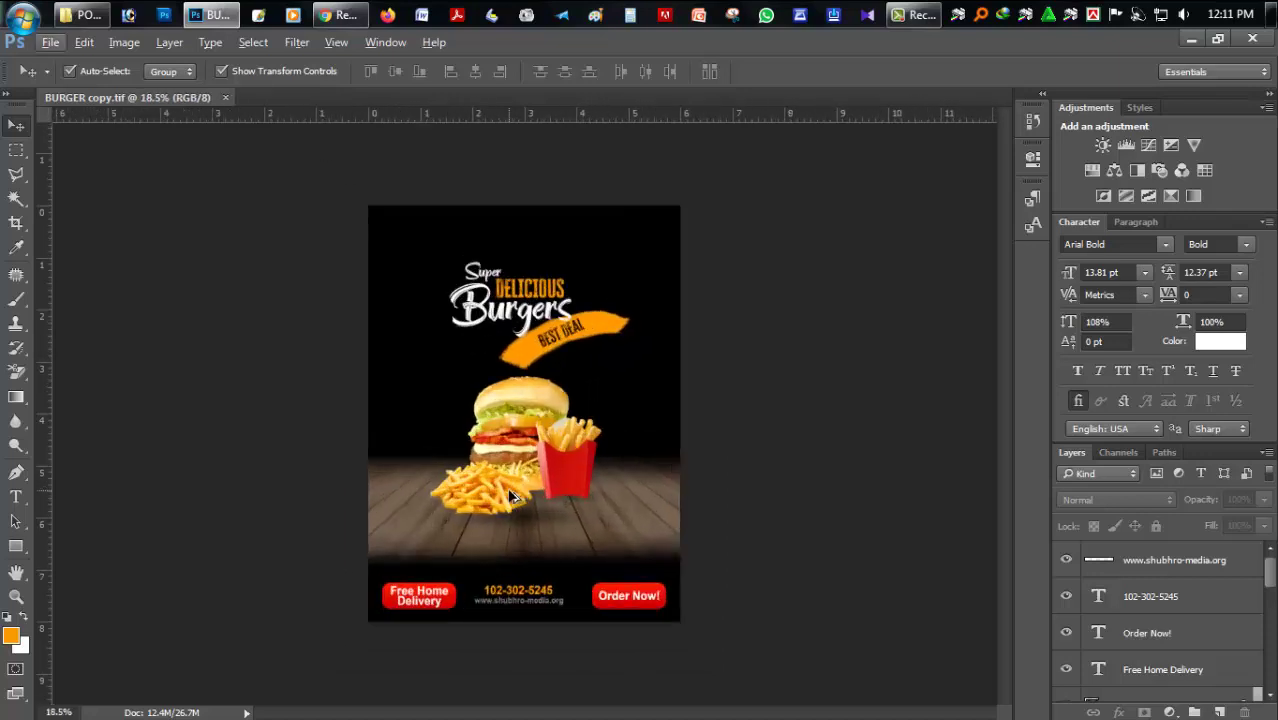
{"action": "scroll", "coordinate": [690, 428], "scroll_direction": "down", "scroll_amount": 1}
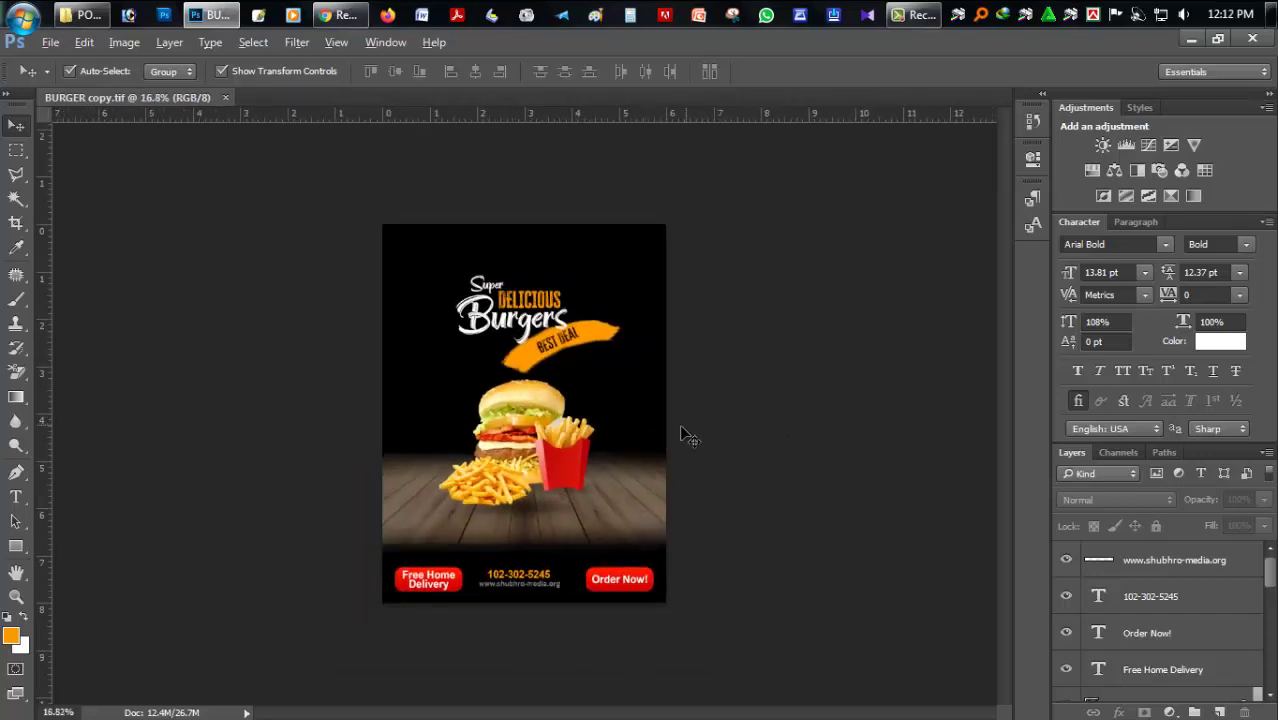
{"action": "scroll", "coordinate": [620, 462], "scroll_direction": "up", "scroll_amount": 1}
{"action": "scroll", "coordinate": [620, 462], "scroll_direction": "up", "scroll_amount": 1}
{"action": "scroll", "coordinate": [655, 403], "scroll_direction": "up", "scroll_amount": 1}
{"action": "scroll", "coordinate": [700, 440], "scroll_direction": "down", "scroll_amount": 2}
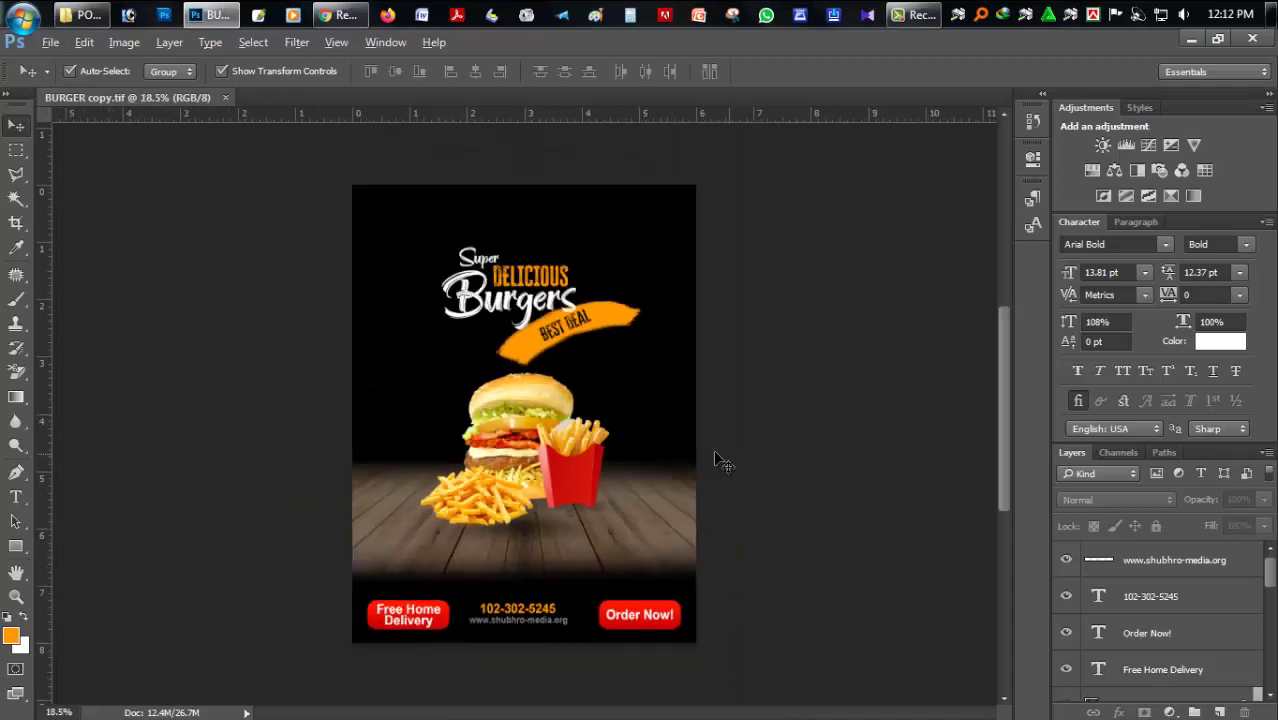
Step: Add an empty layer beneath the burger image and drag the pngwing.com smoke image in
{"action": "left_click", "coordinate": [505, 420]}
{"action": "scroll", "coordinate": [1220, 619], "scroll_direction": "down", "scroll_amount": 2}
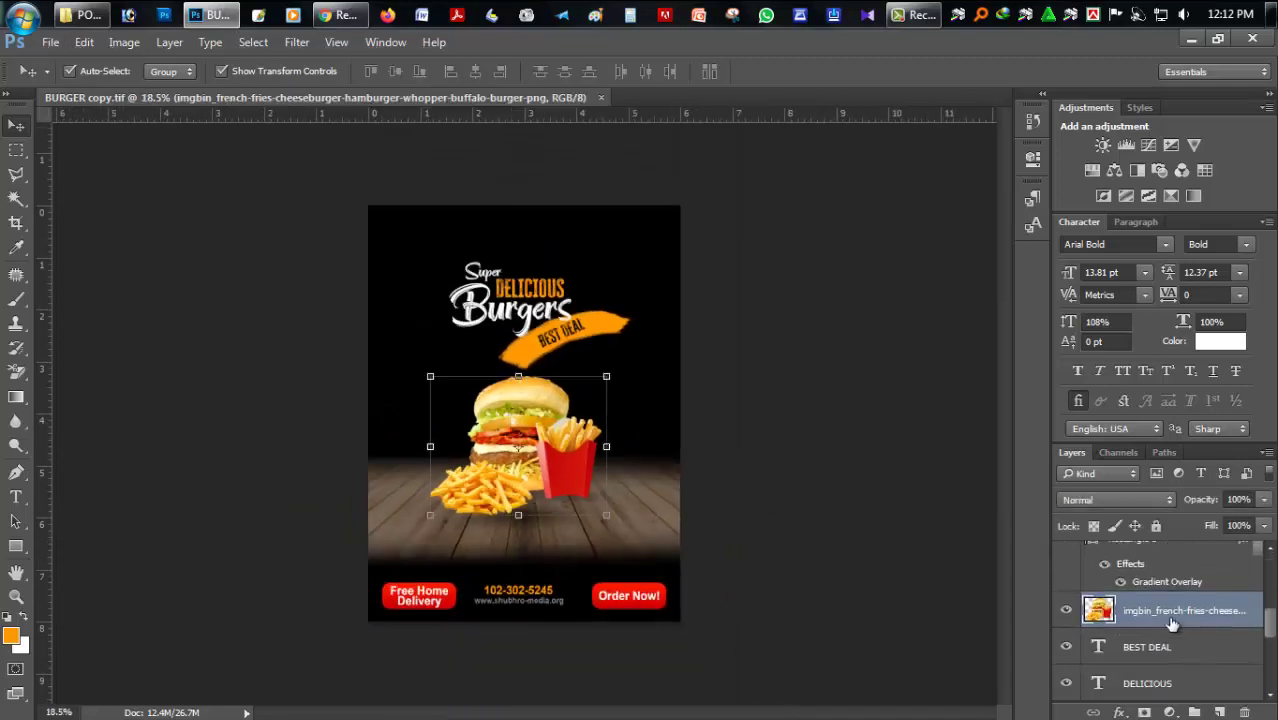
{"action": "left_click", "coordinate": [1219, 712]}
{"action": "left_click_drag", "start_coordinate": [1150, 610], "coordinate": [1150, 665]}
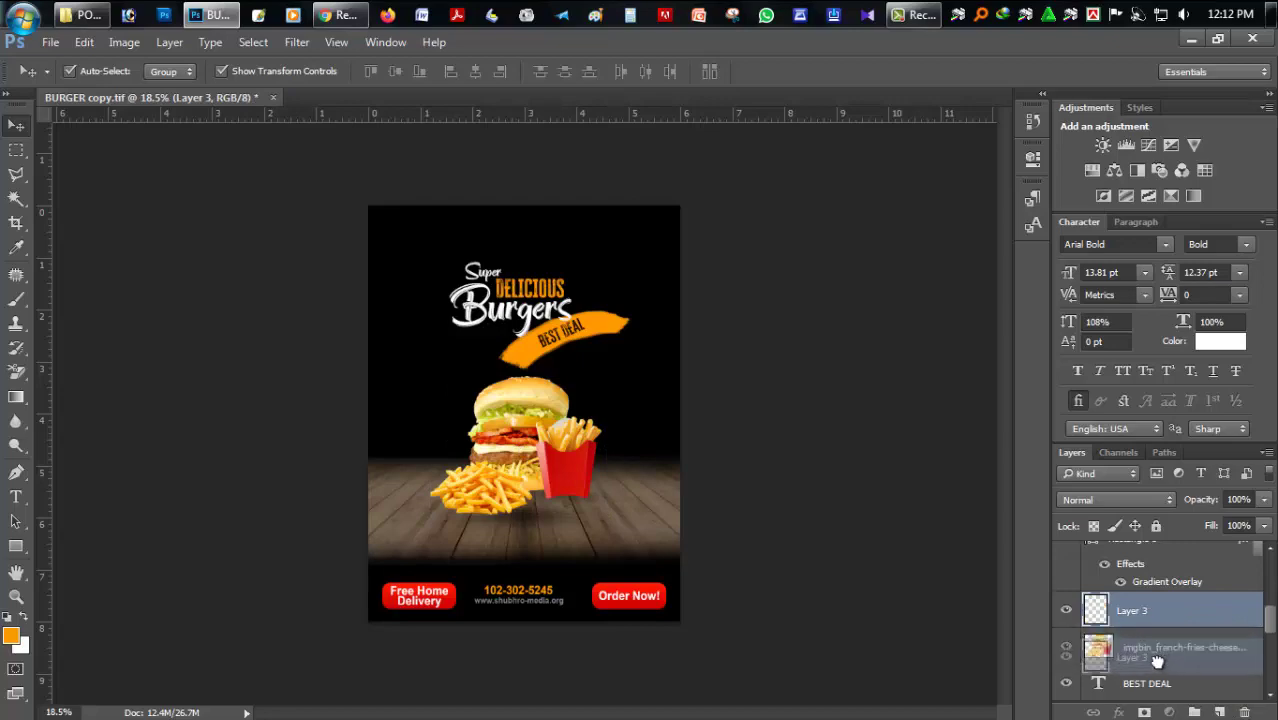
{"action": "left_click", "coordinate": [1198, 45]}
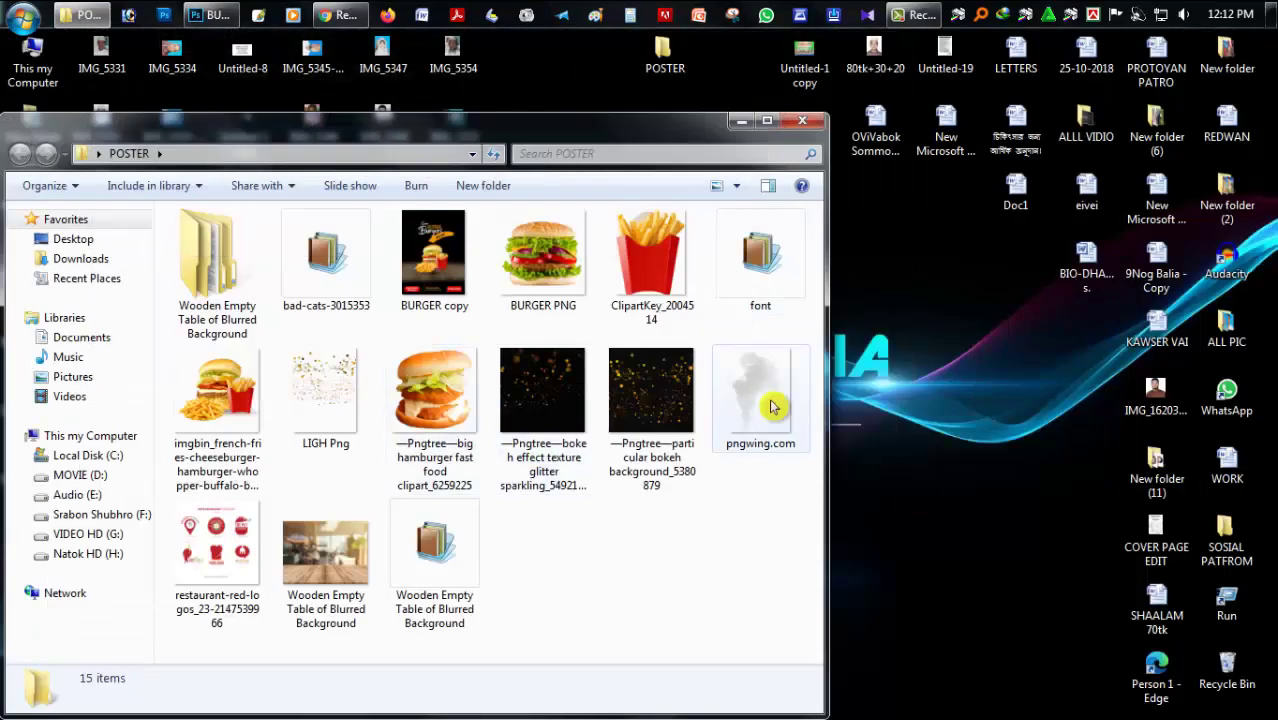
{"action": "mouse_move", "coordinate": [760, 398]}
{"action": "left_mouse_down"}
{"action": "mouse_move", "coordinate": [232, 105]}
{"action": "mouse_move", "coordinate": [627, 465]}
{"action": "left_mouse_up"}
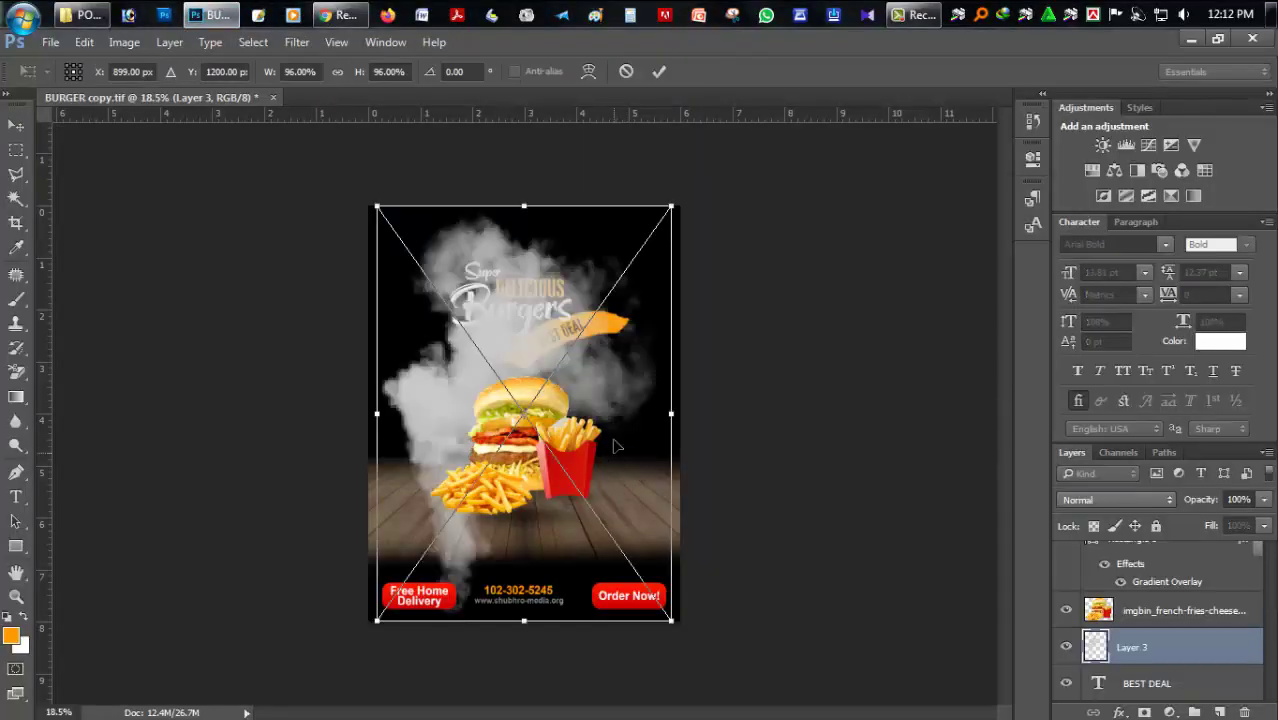
Step: Shrink the smoke image to about 48% and set it over the burger
{"action": "mouse_move", "coordinate": [670, 209]}
{"action": "left_mouse_down"}
{"action": "mouse_move", "coordinate": [584, 300]}
{"action": "mouse_move", "coordinate": [596, 308]}
{"action": "left_mouse_up"}
{"action": "left_click_drag", "start_coordinate": [527, 370], "coordinate": [527, 384]}
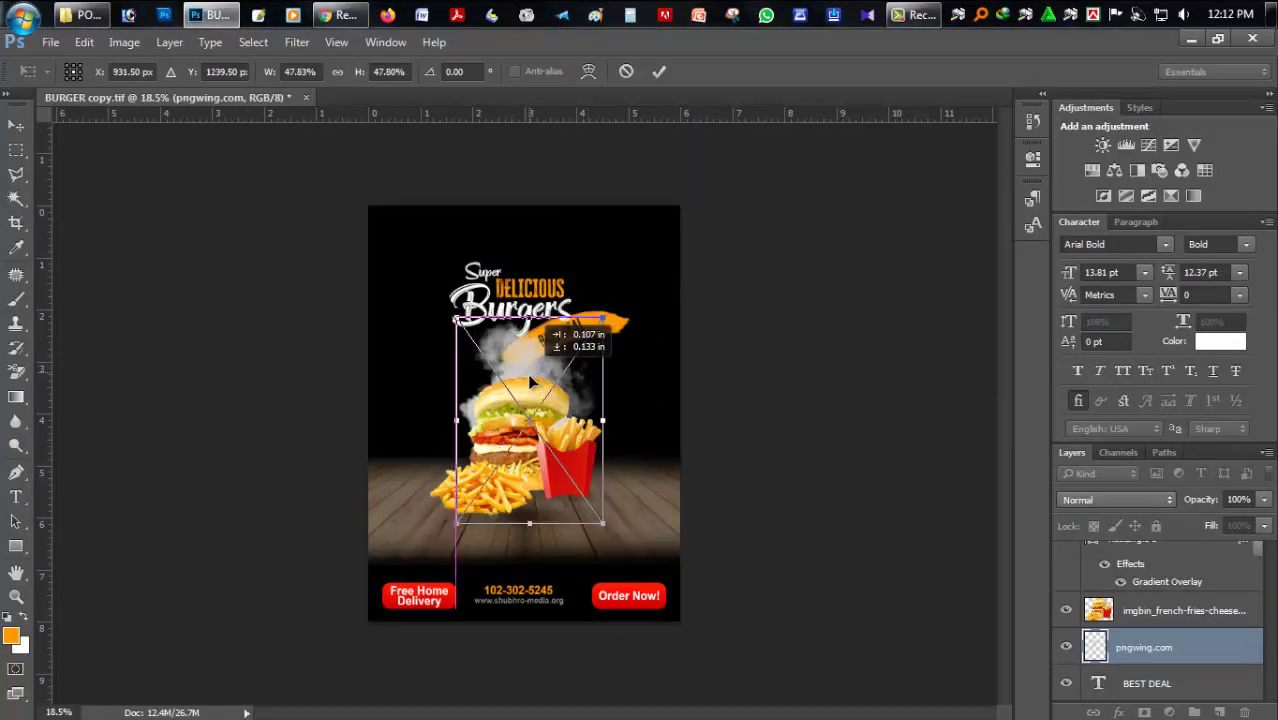
{"action": "key", "text": "Return"}
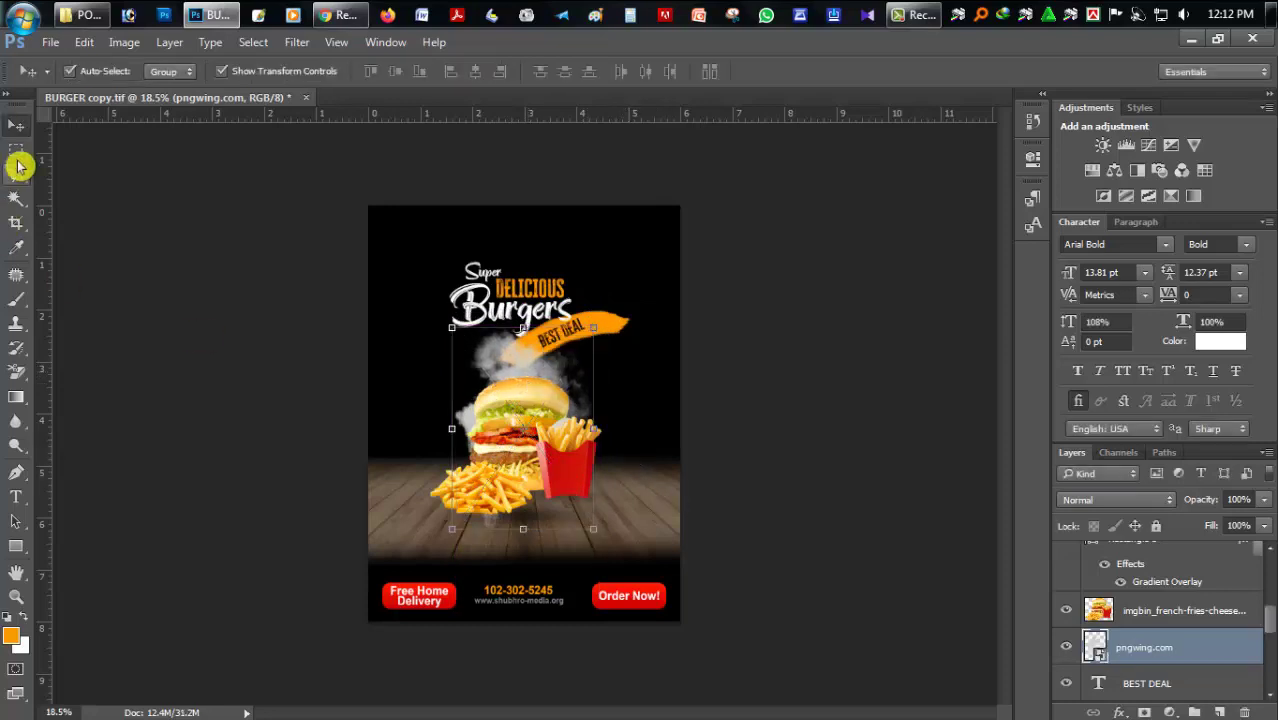
Step: Rasterize the smoke layer and enlarge it slightly
{"action": "left_click", "coordinate": [16, 150]}
{"action": "left_click_drag", "start_coordinate": [322, 434], "coordinate": [870, 634]}
{"action": "right_click", "coordinate": [1147, 651]}
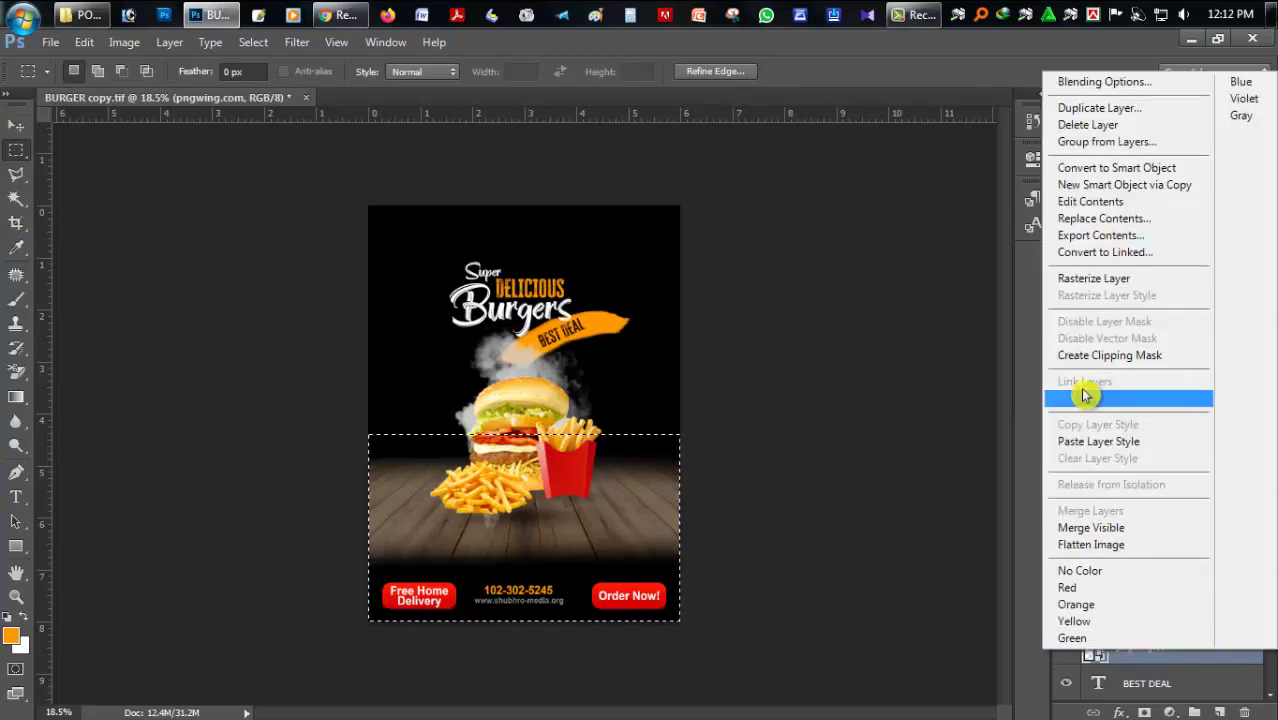
{"action": "left_click", "coordinate": [1100, 288]}
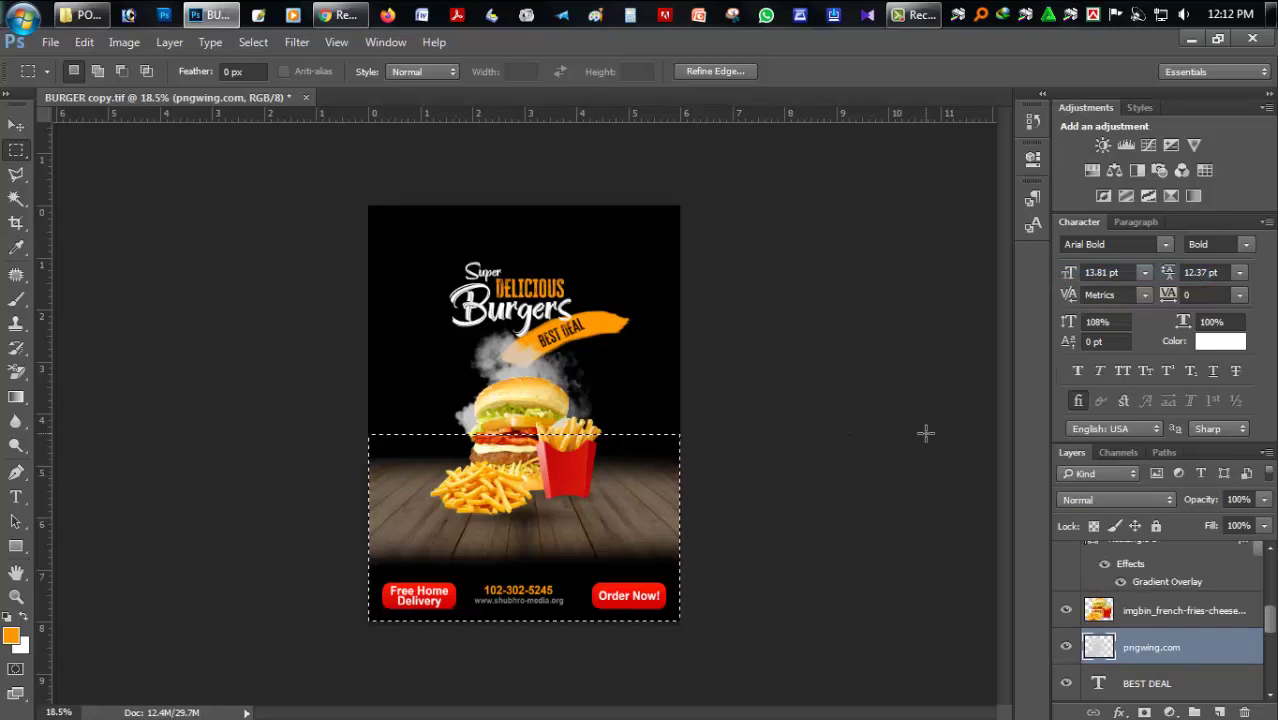
{"action": "key", "text": "ctrl+d"}
{"action": "left_click", "coordinate": [16, 125]}
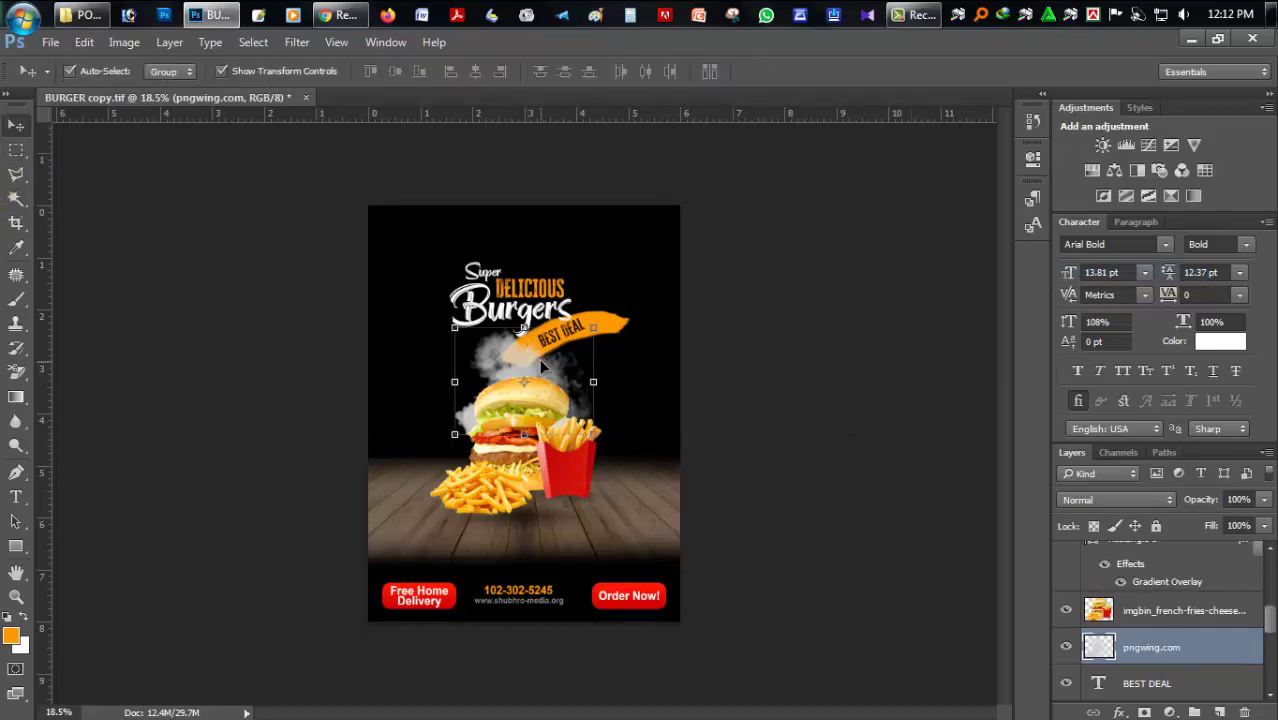
{"action": "left_click_drag", "start_coordinate": [593, 327], "coordinate": [609, 328]}
{"action": "key", "text": "Return"}
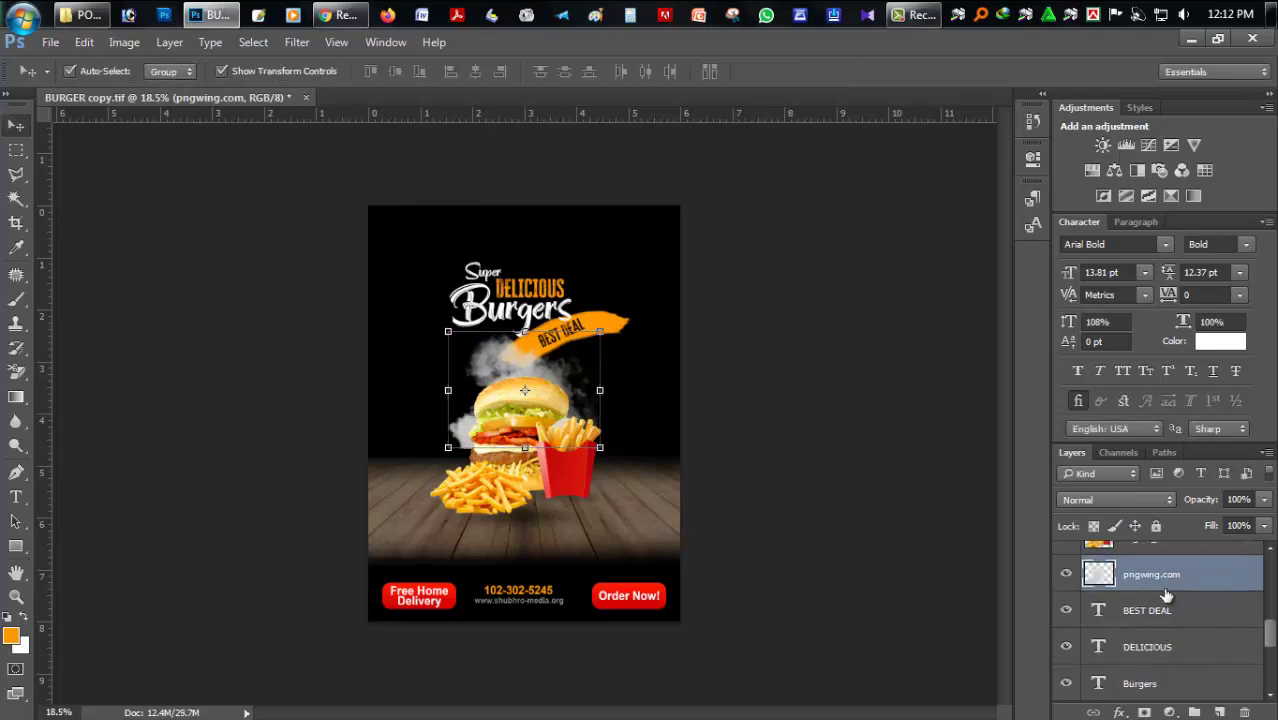
Step: Move the smoke layer between Layer 2 and Layer 1 and reposition it over the burger
{"action": "left_click_drag", "start_coordinate": [1170, 647], "coordinate": [1145, 680]}
{"action": "scroll", "coordinate": [1145, 680], "scroll_direction": "down", "scroll_amount": 3}
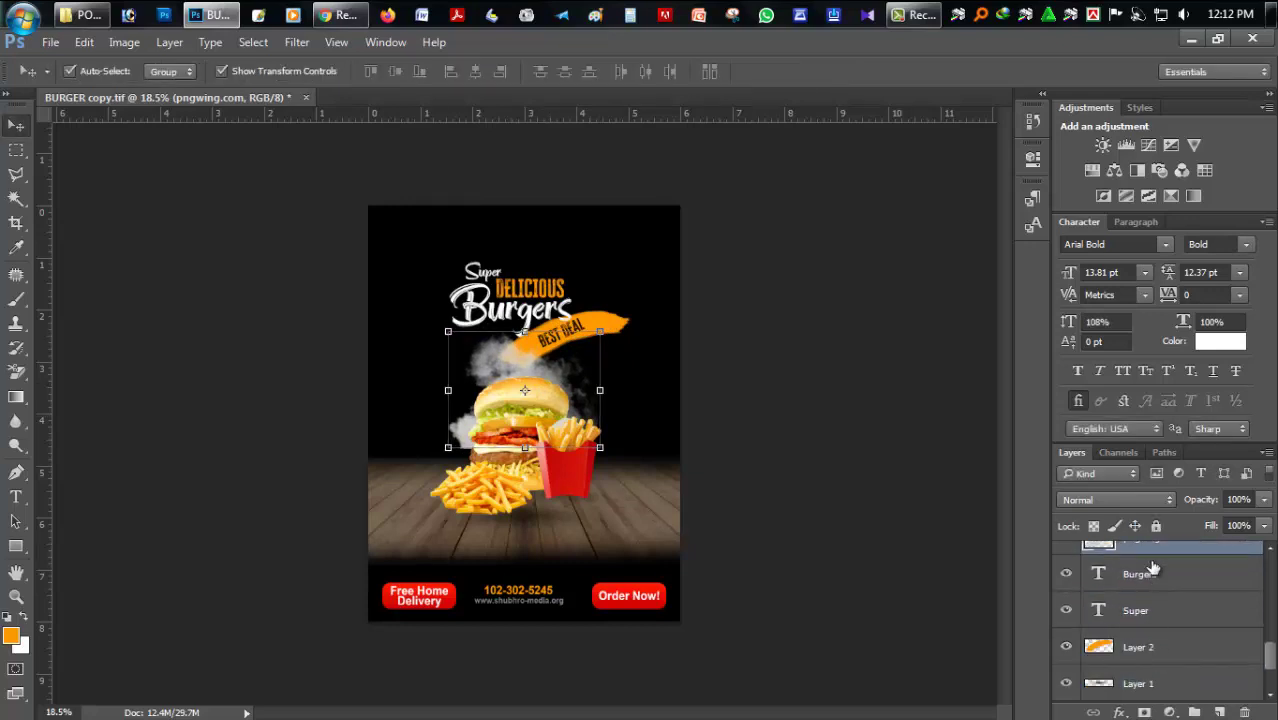
{"action": "left_click_drag", "start_coordinate": [1150, 548], "coordinate": [1130, 683]}
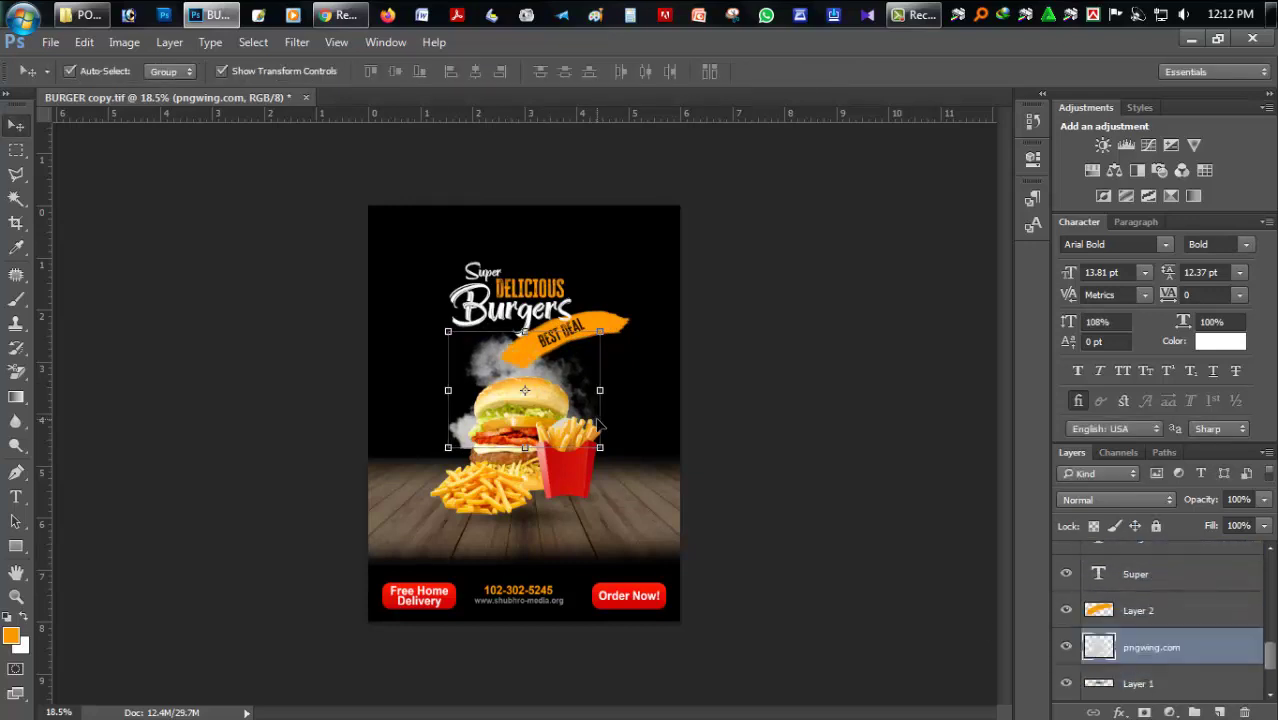
{"action": "scroll", "coordinate": [600, 425], "scroll_direction": "up", "scroll_amount": 2}
{"action": "scroll", "coordinate": [575, 385], "scroll_direction": "up", "scroll_amount": 2}
{"action": "left_click_drag", "start_coordinate": [573, 357], "coordinate": [580, 362]}
{"action": "left_click", "coordinate": [901, 391]}
{"action": "left_click", "coordinate": [20, 574]}
{"action": "scroll", "coordinate": [370, 560], "scroll_direction": "down", "scroll_amount": 3}
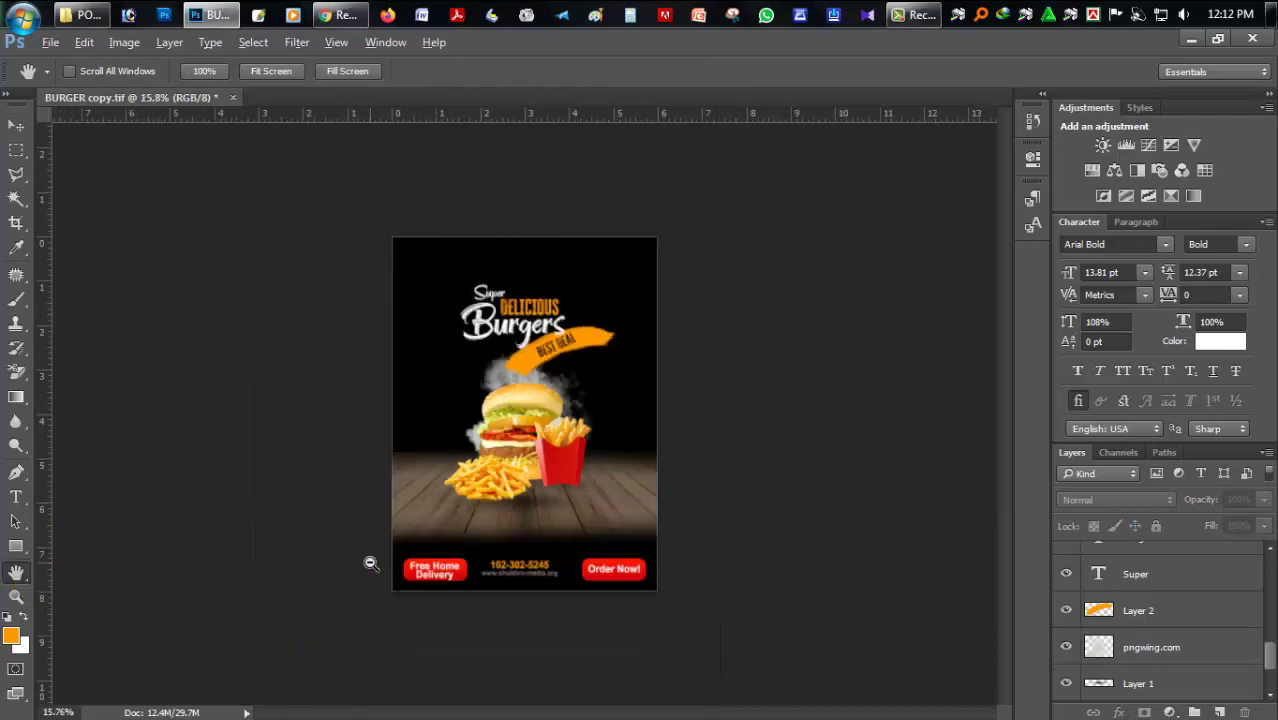
{"action": "left_click", "coordinate": [1176, 645]}
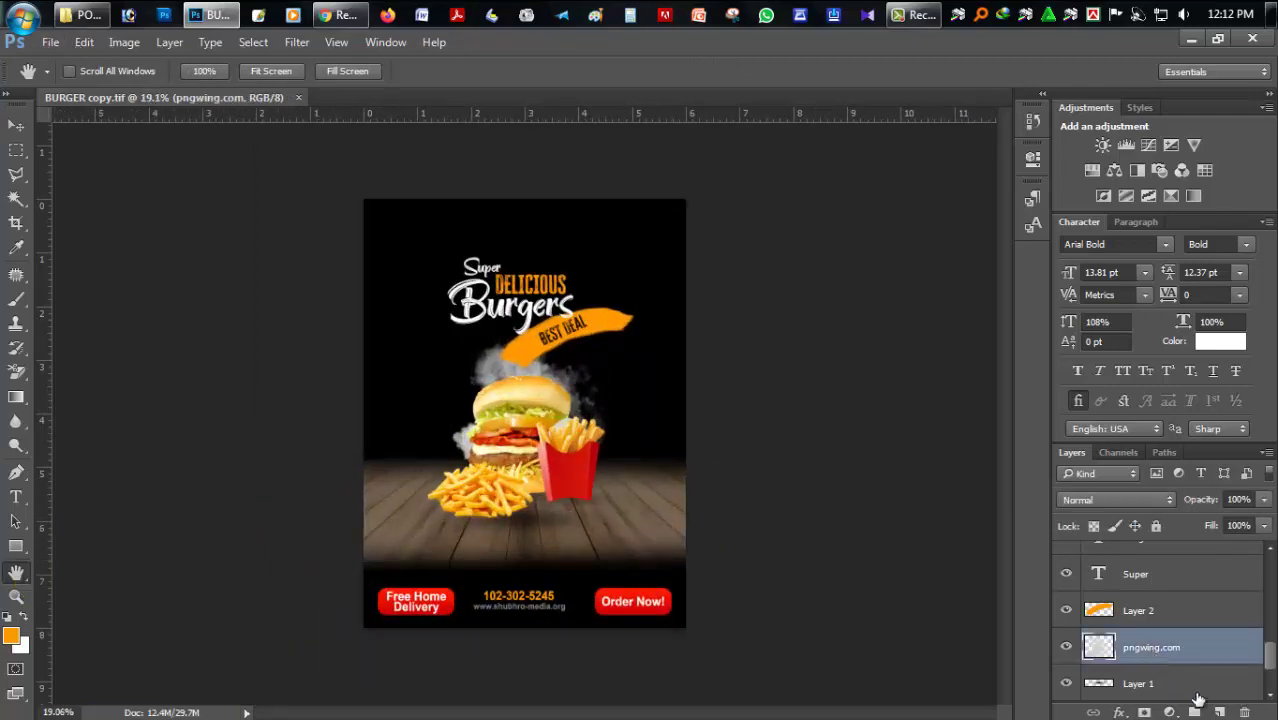
Step: Drag the LIGH Png image from the POSTER folder into the poster
{"action": "left_click", "coordinate": [1191, 40]}
{"action": "left_click_drag", "start_coordinate": [325, 395], "coordinate": [570, 418]}
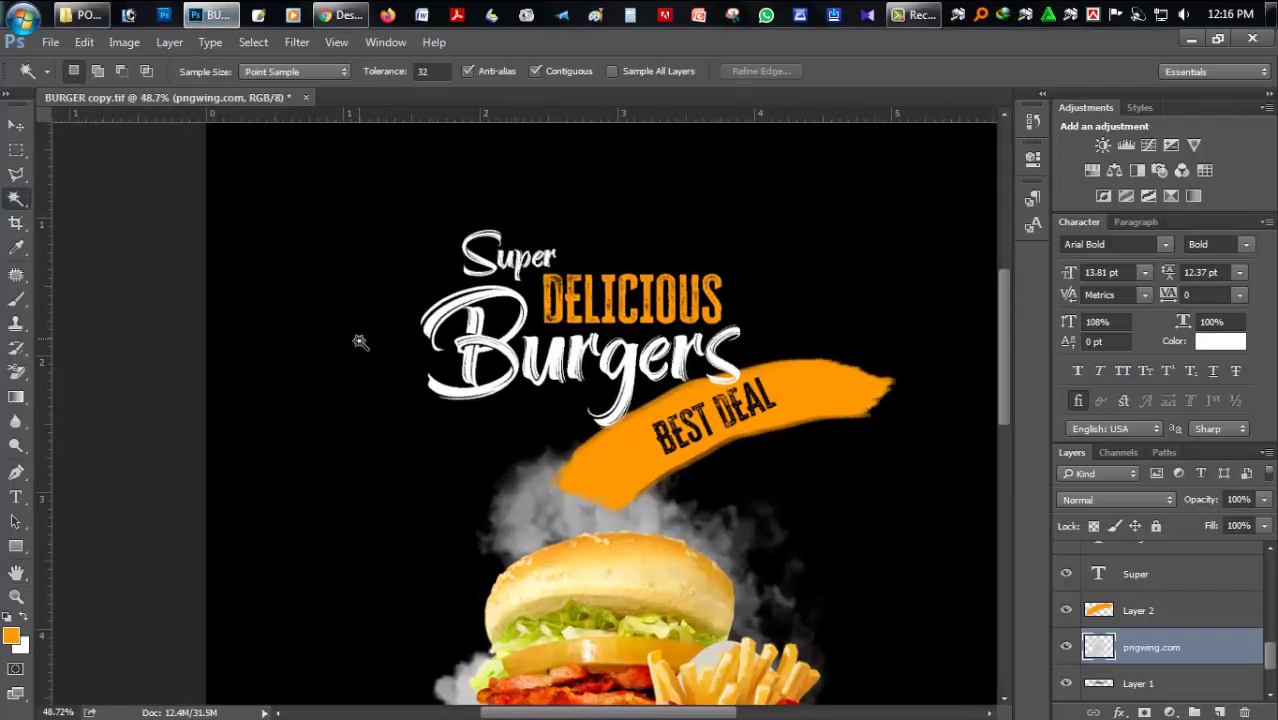
{"action": "scroll", "coordinate": [345, 358], "scroll_direction": "up", "scroll_amount": 3}
{"action": "scroll", "coordinate": [342, 365], "scroll_direction": "up", "scroll_amount": 3}
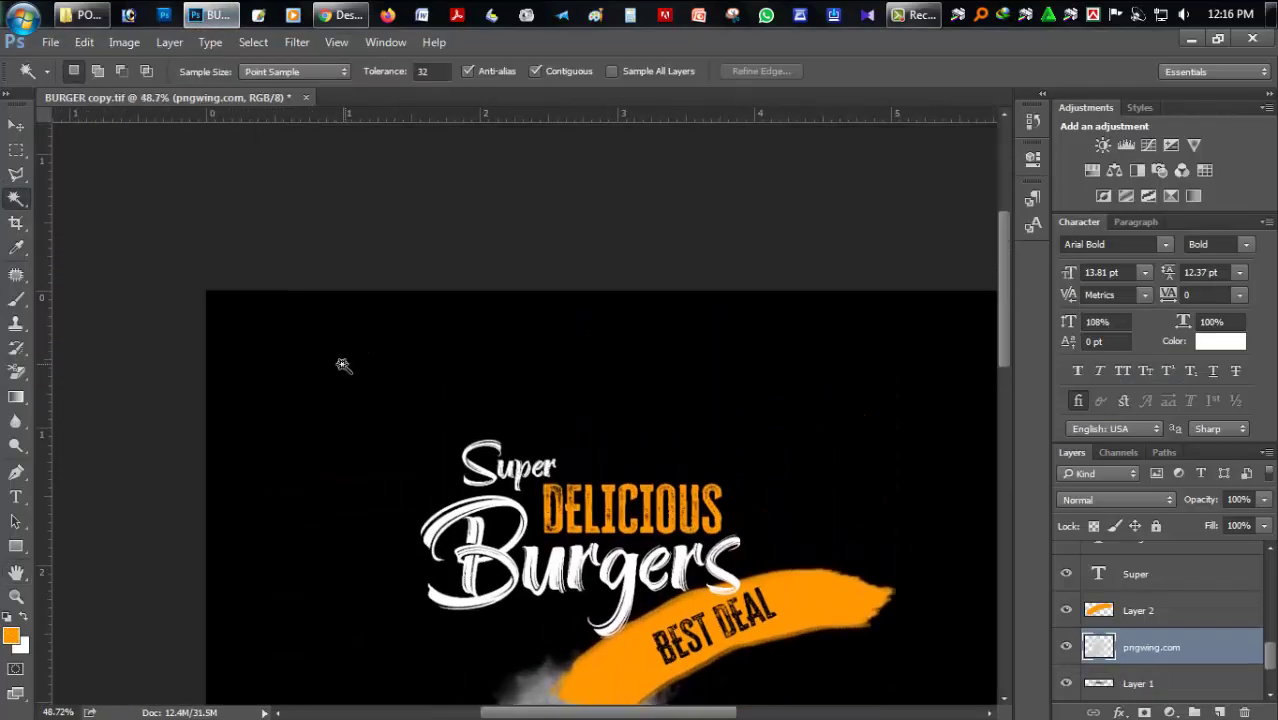
{"action": "scroll", "coordinate": [262, 368], "scroll_direction": "up", "scroll_amount": 1}
Step: Zoom in and select the Burgers title text layer with the Move tool
{"action": "scroll", "coordinate": [264, 365], "scroll_direction": "up", "scroll_amount": 1}
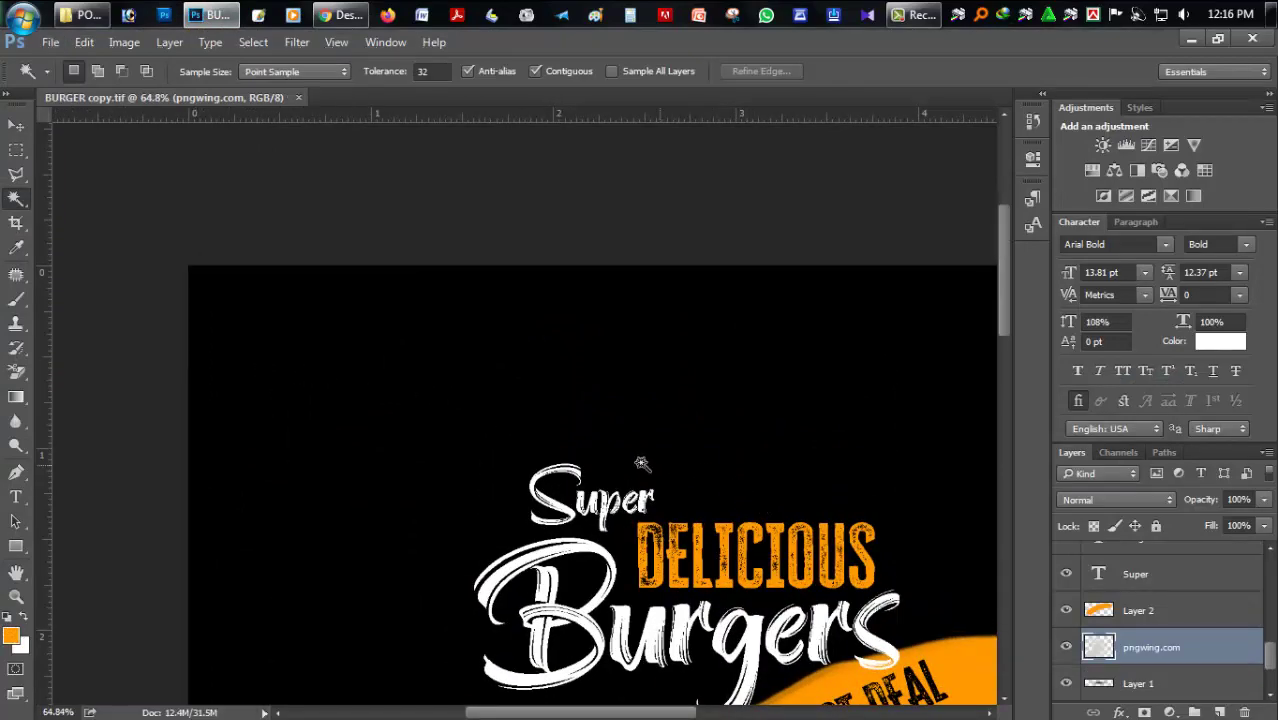
{"action": "scroll", "coordinate": [665, 470], "scroll_direction": "down", "scroll_amount": 1}
{"action": "scroll", "coordinate": [685, 486], "scroll_direction": "up", "scroll_amount": 1}
{"action": "scroll", "coordinate": [672, 522], "scroll_direction": "down", "scroll_amount": 5}
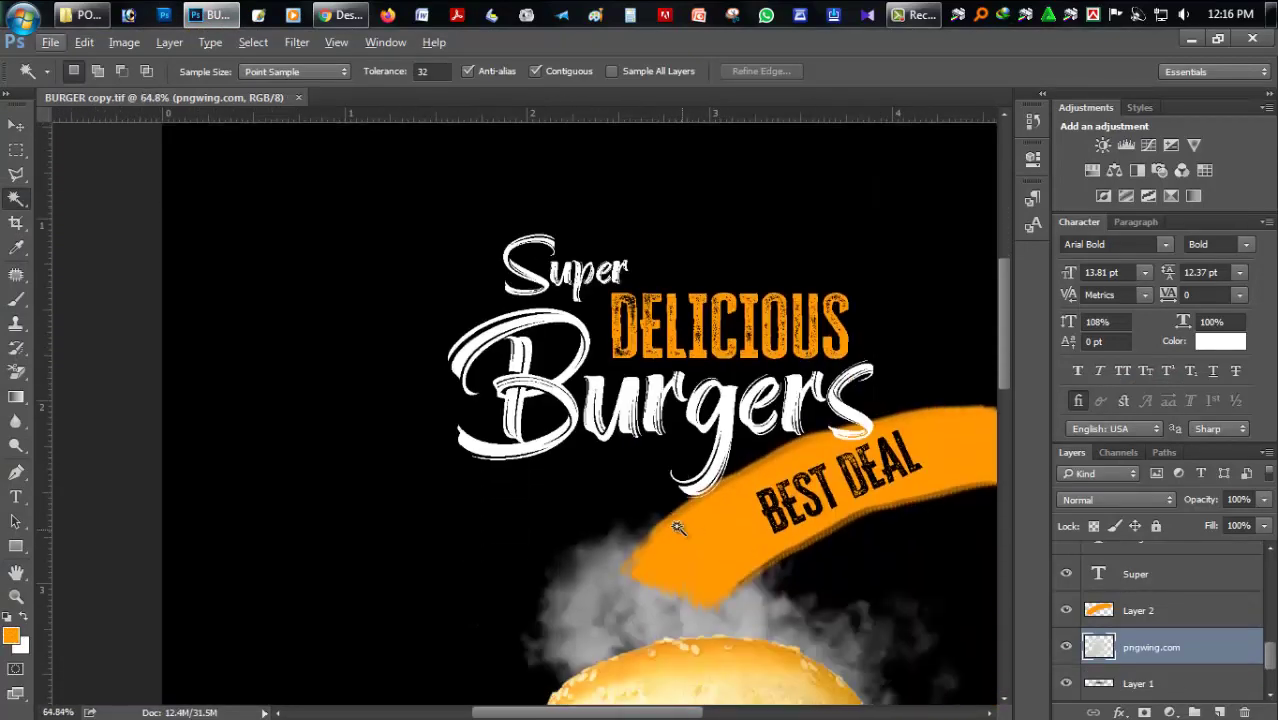
{"action": "left_click", "coordinate": [16, 125]}
{"action": "left_click", "coordinate": [714, 425]}
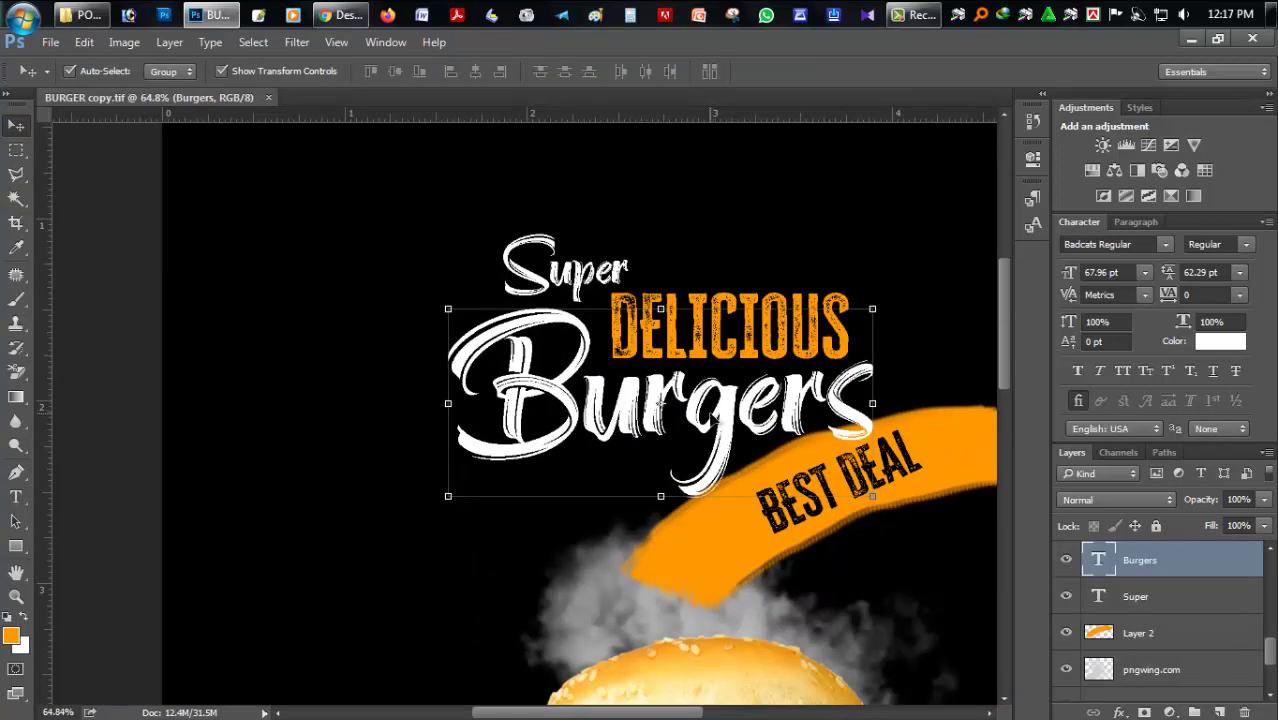
Step: Apply a Drop Shadow with 8 px distance and 13% spread to the Burgers title, dropping the trial bevel
{"action": "left_click", "coordinate": [1122, 711]}
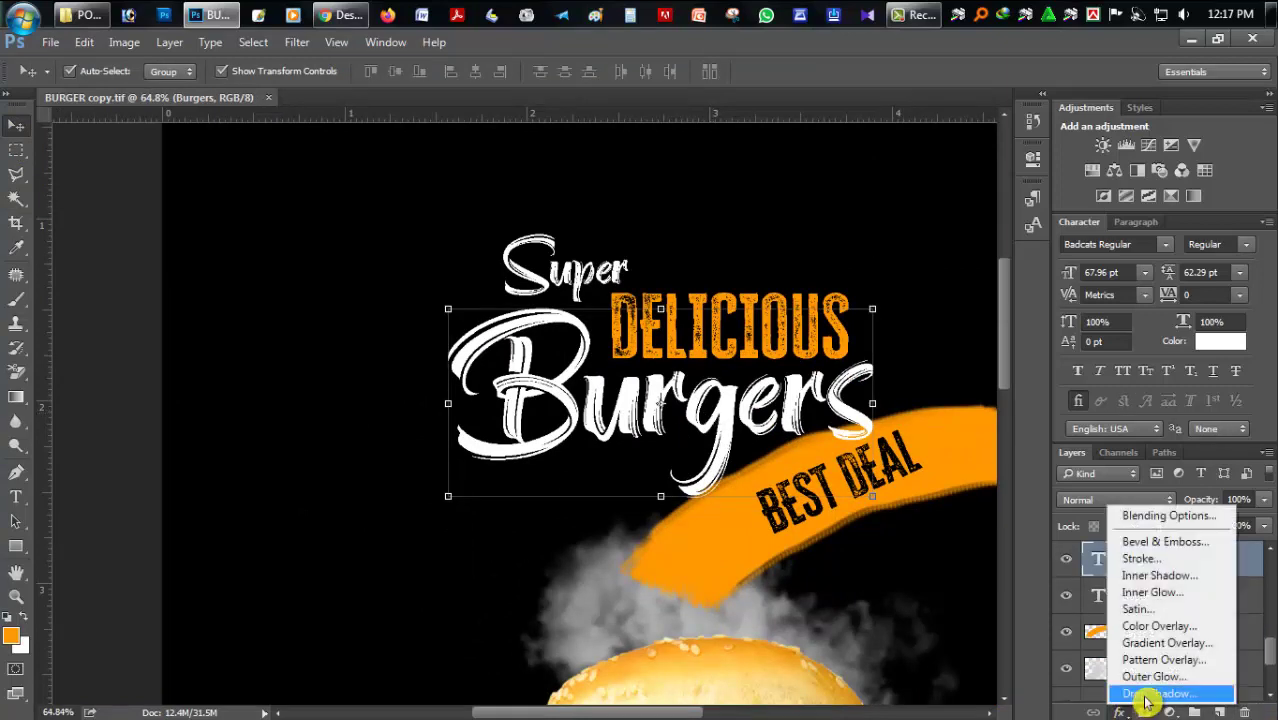
{"action": "left_click", "coordinate": [1165, 520]}
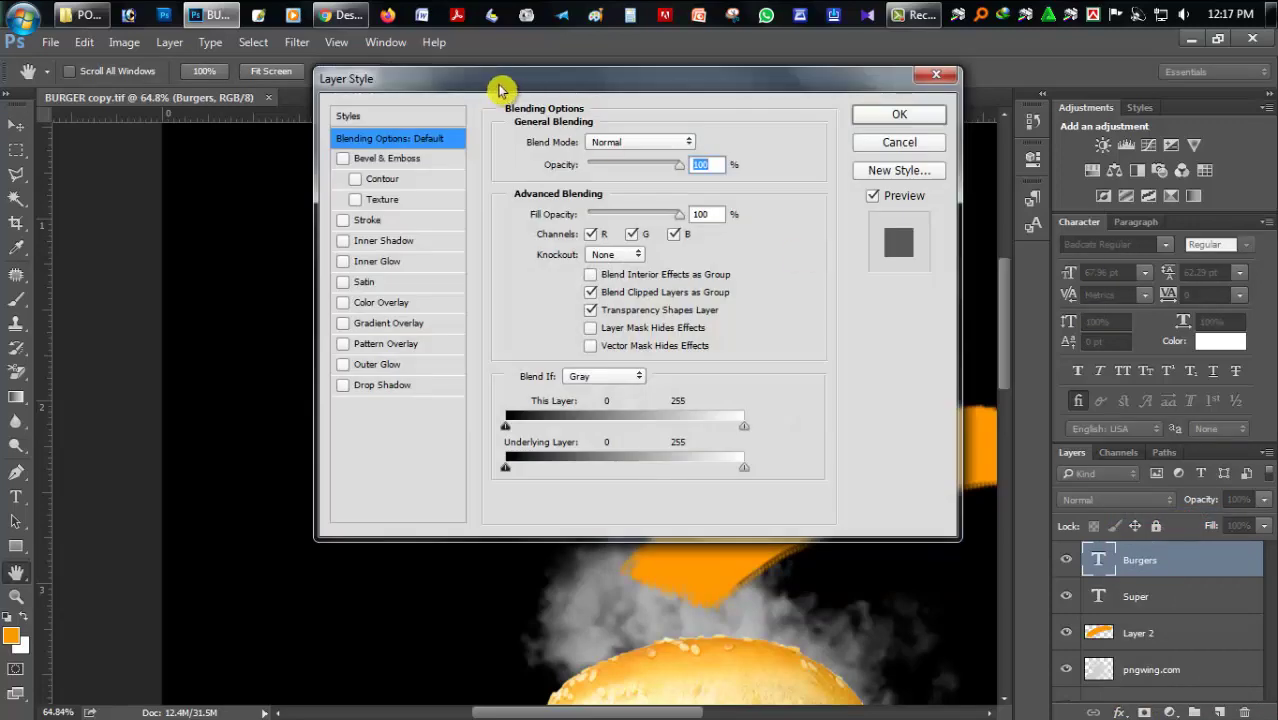
{"action": "left_click_drag", "start_coordinate": [492, 89], "coordinate": [162, 202]}
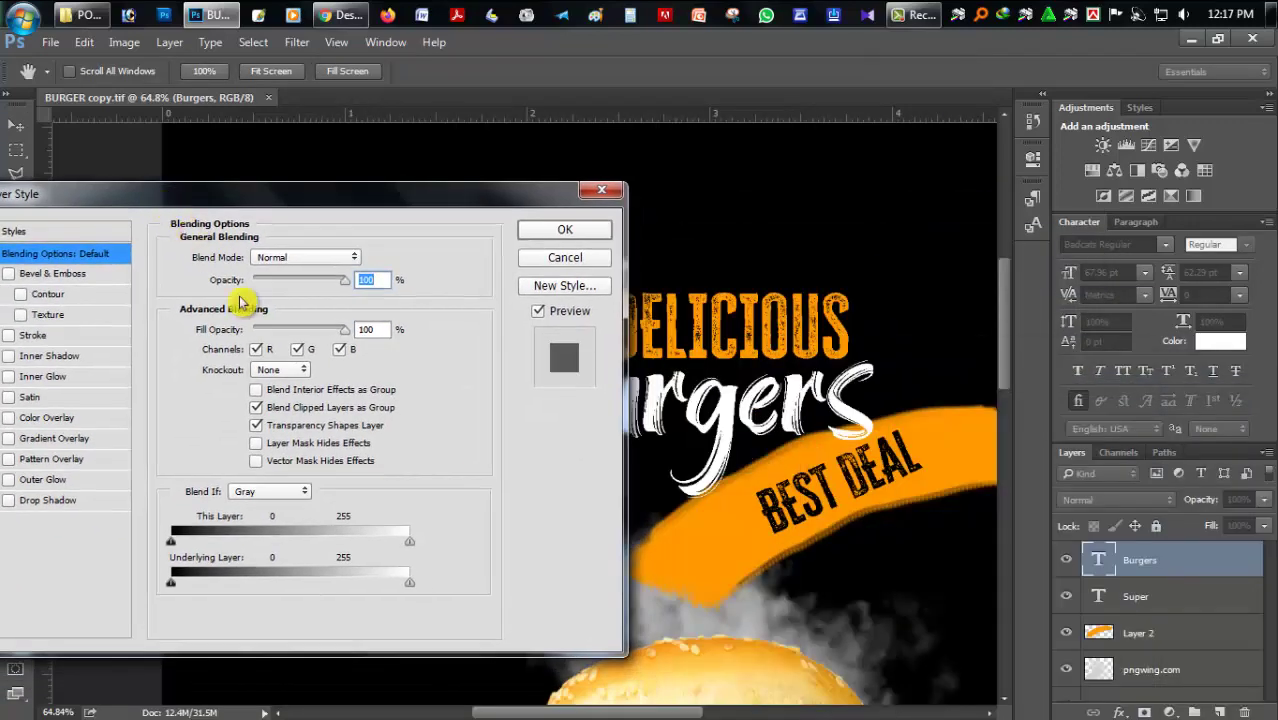
{"action": "left_click", "coordinate": [45, 274]}
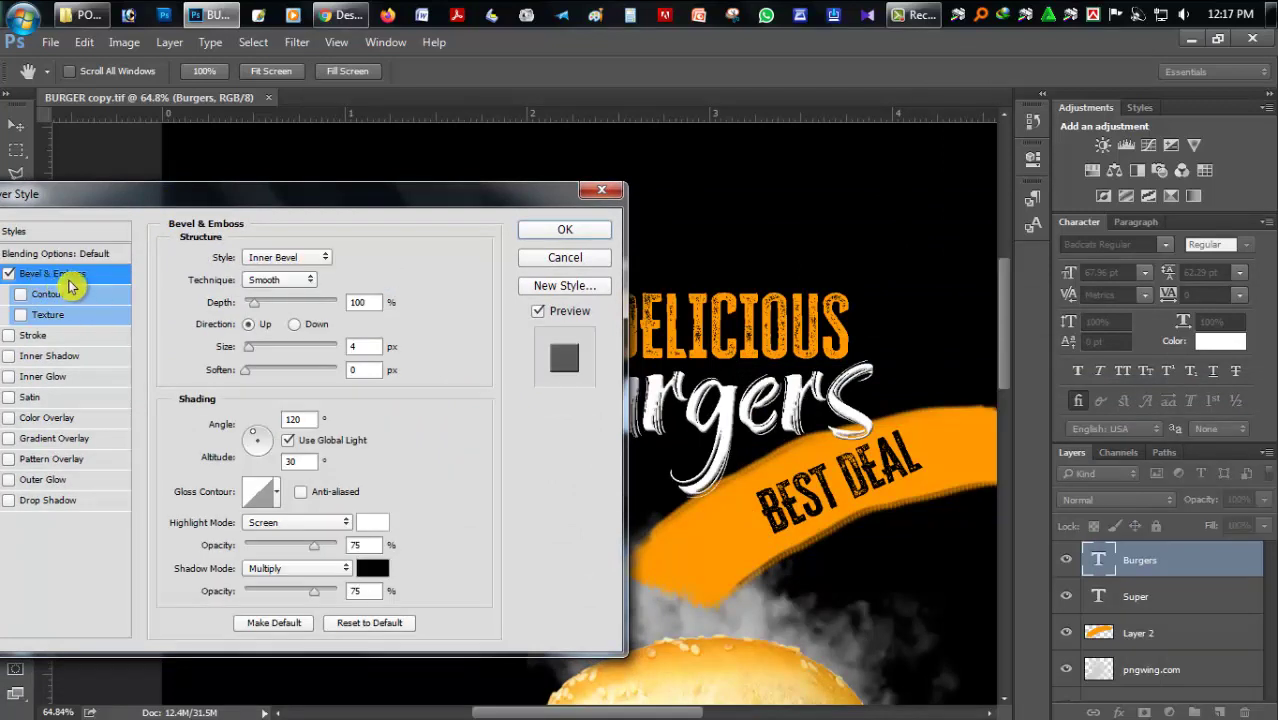
{"action": "mouse_move", "coordinate": [253, 303]}
{"action": "left_mouse_down"}
{"action": "mouse_move", "coordinate": [266, 305]}
{"action": "mouse_move", "coordinate": [259, 347]}
{"action": "mouse_move", "coordinate": [245, 347]}
{"action": "left_mouse_up"}
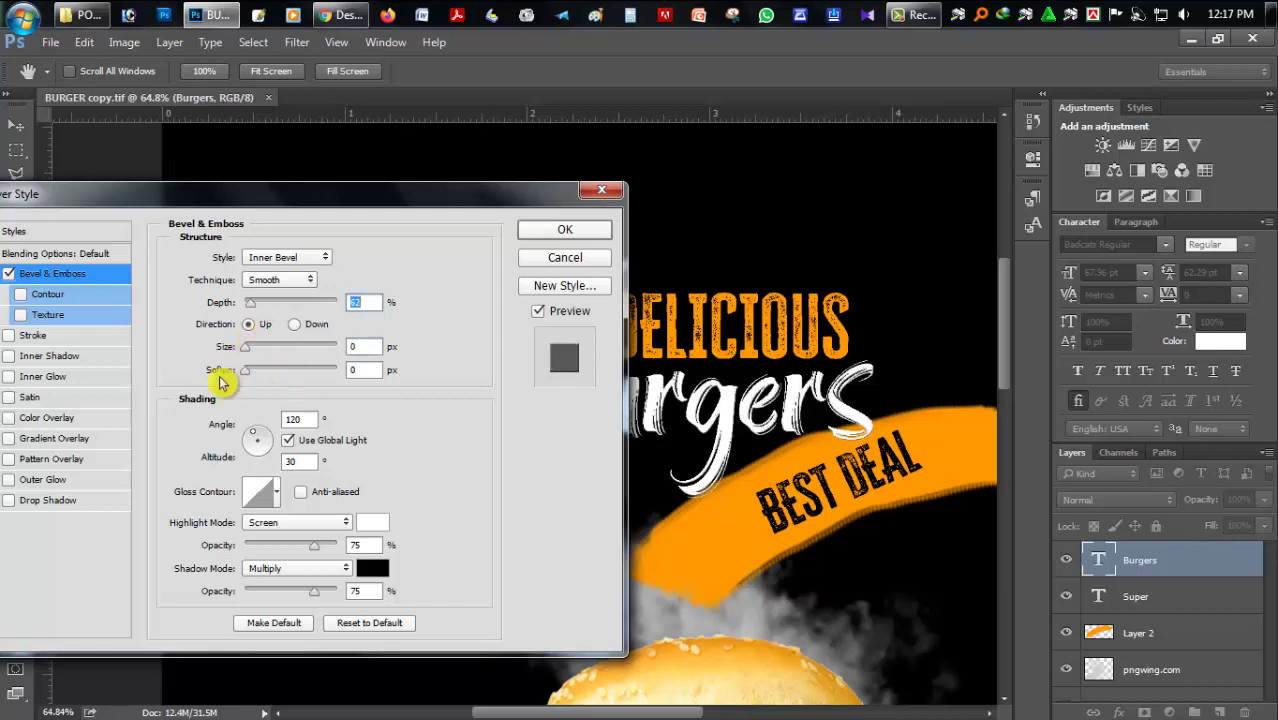
{"action": "left_click", "coordinate": [9, 273]}
{"action": "left_click", "coordinate": [42, 500]}
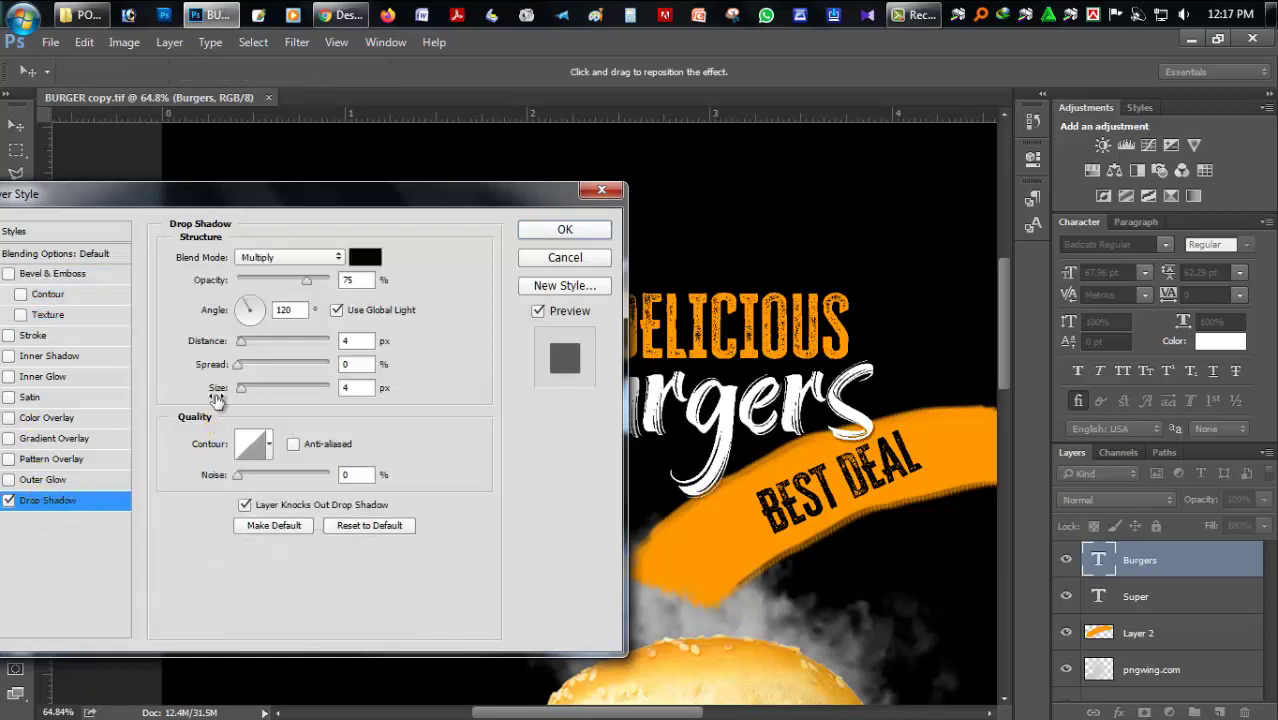
{"action": "left_click_drag", "start_coordinate": [250, 342], "coordinate": [249, 352]}
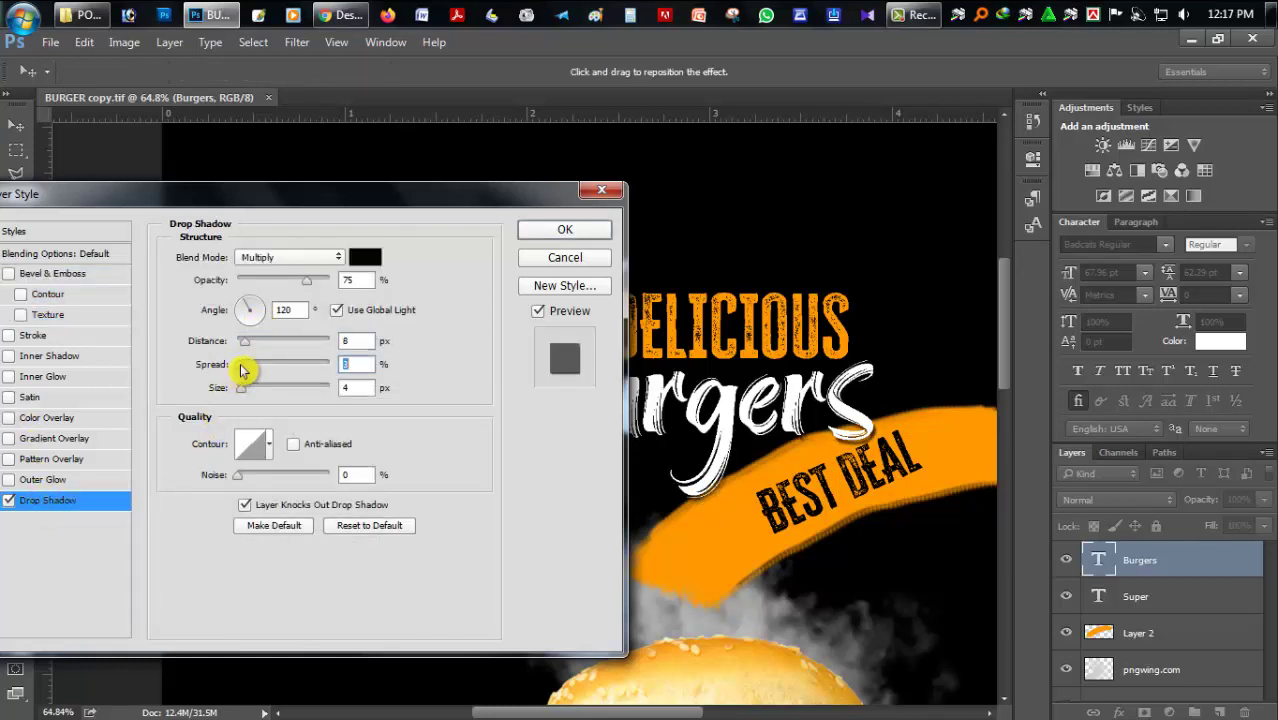
{"action": "left_click_drag", "start_coordinate": [249, 371], "coordinate": [253, 396]}
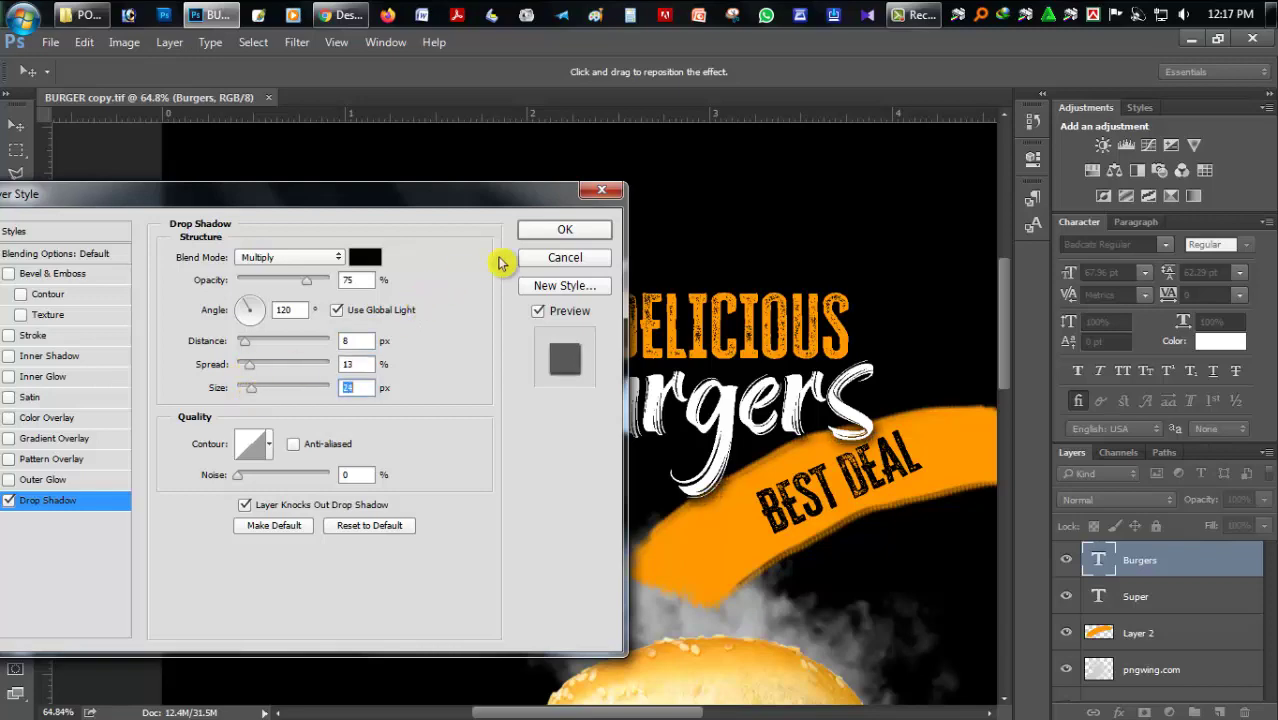
{"action": "left_click", "coordinate": [563, 232]}
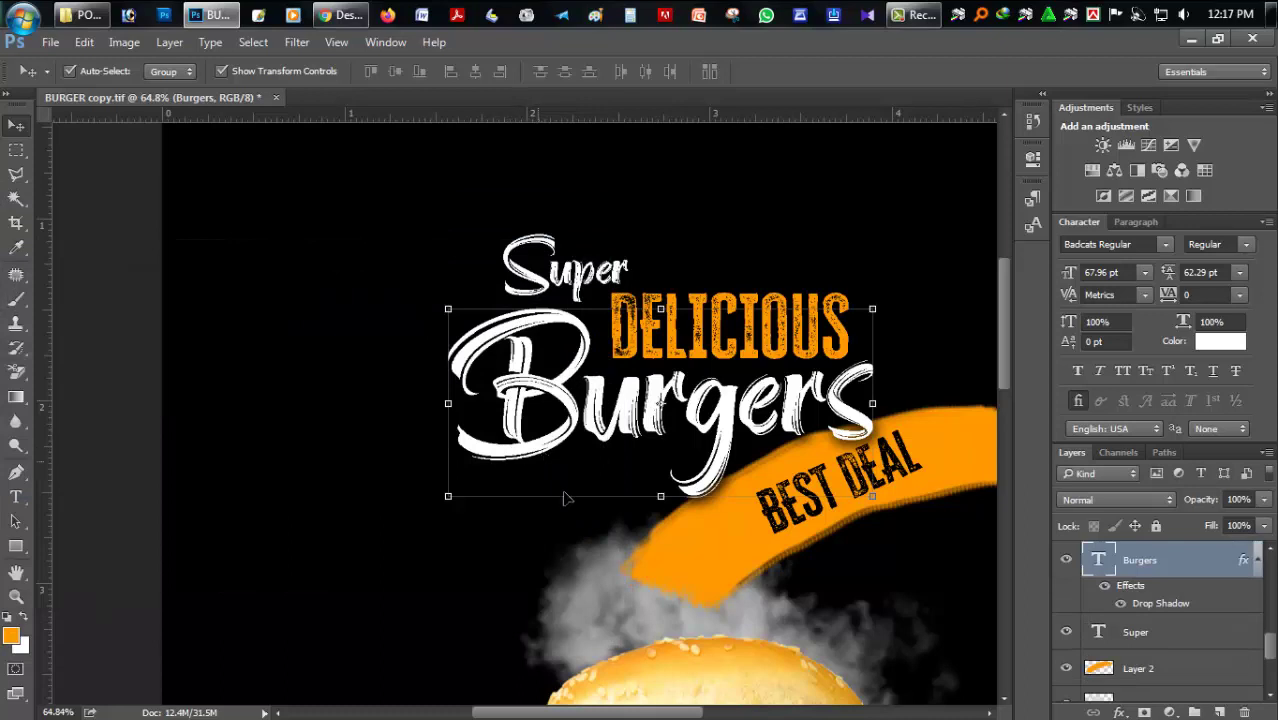
Step: Scale the orange brush stroke on Layer 2 down slightly
{"action": "left_click", "coordinate": [716, 565]}
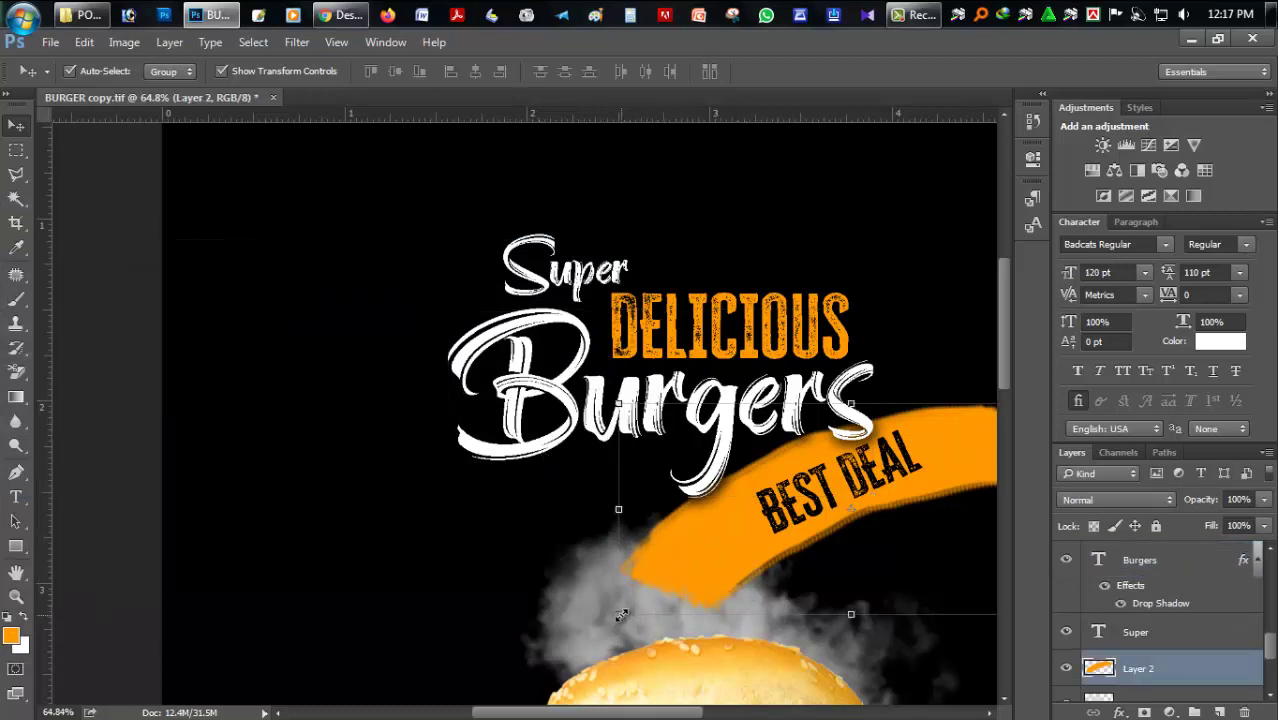
{"action": "left_click_drag", "start_coordinate": [621, 615], "coordinate": [631, 604]}
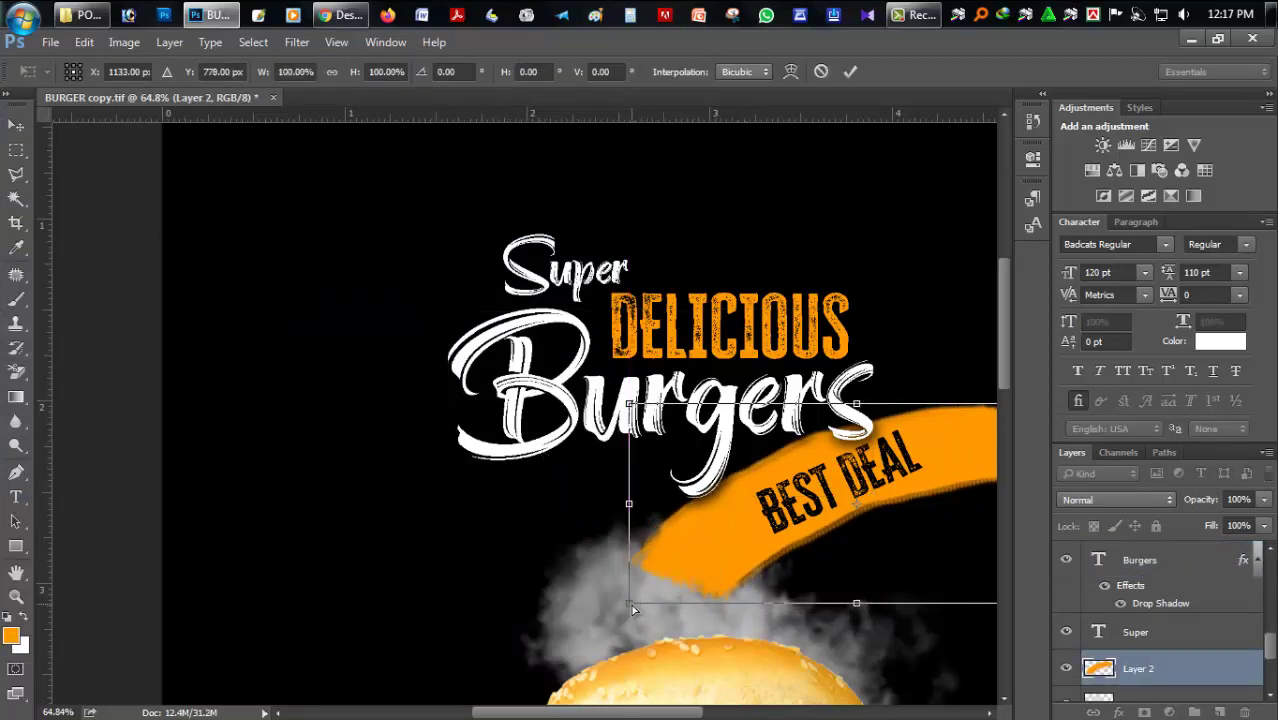
{"action": "key", "text": "Return"}
Step: Fit the poster on screen, save it with Ctrl+S, and zoom back in
{"action": "key", "text": "ctrl+0"}
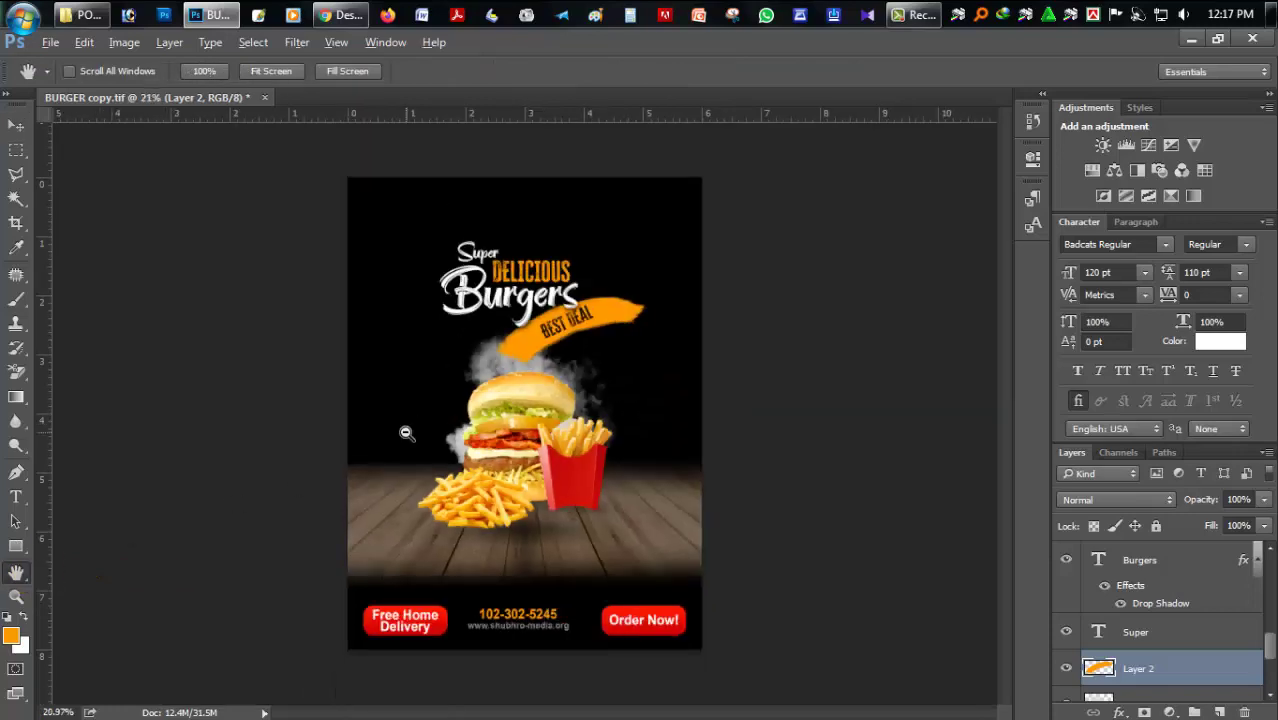
{"action": "scroll", "coordinate": [406, 432], "scroll_direction": "up", "scroll_amount": 1}
{"action": "key", "text": "ctrl+s"}
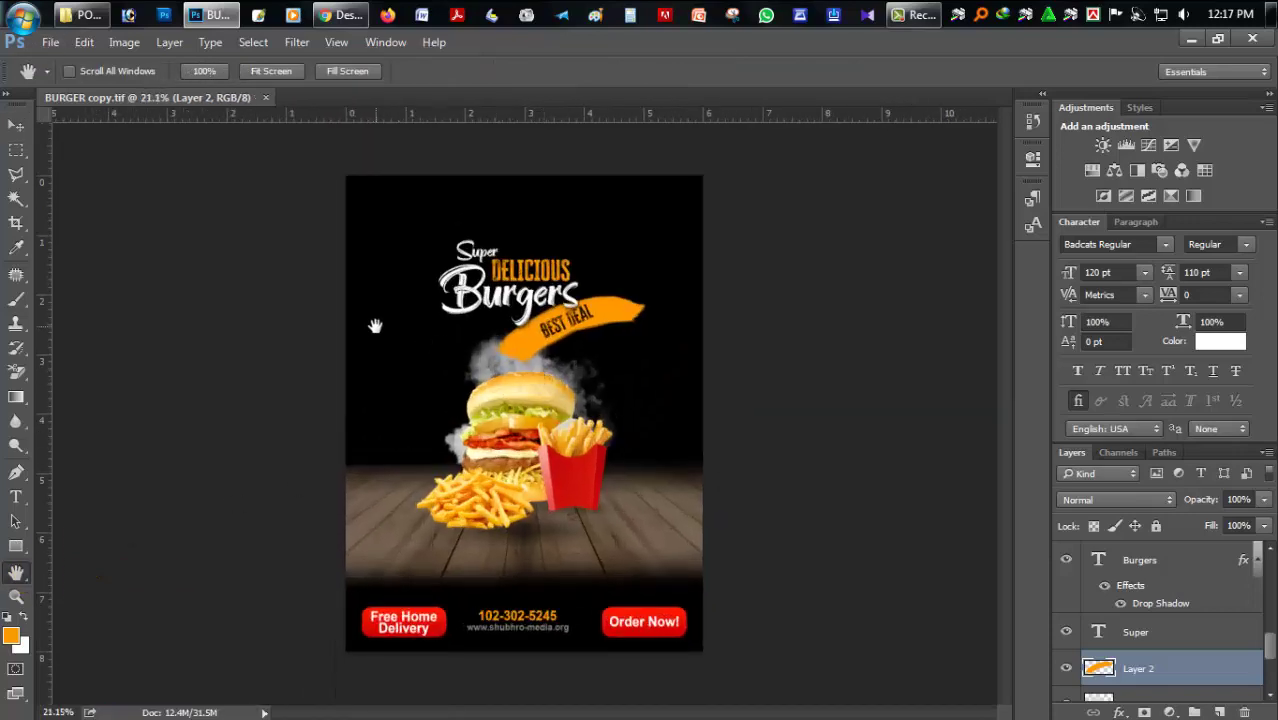
{"action": "scroll", "coordinate": [278, 266], "scroll_direction": "up", "scroll_amount": 1}
{"action": "scroll", "coordinate": [300, 270], "scroll_direction": "up", "scroll_amount": 2}
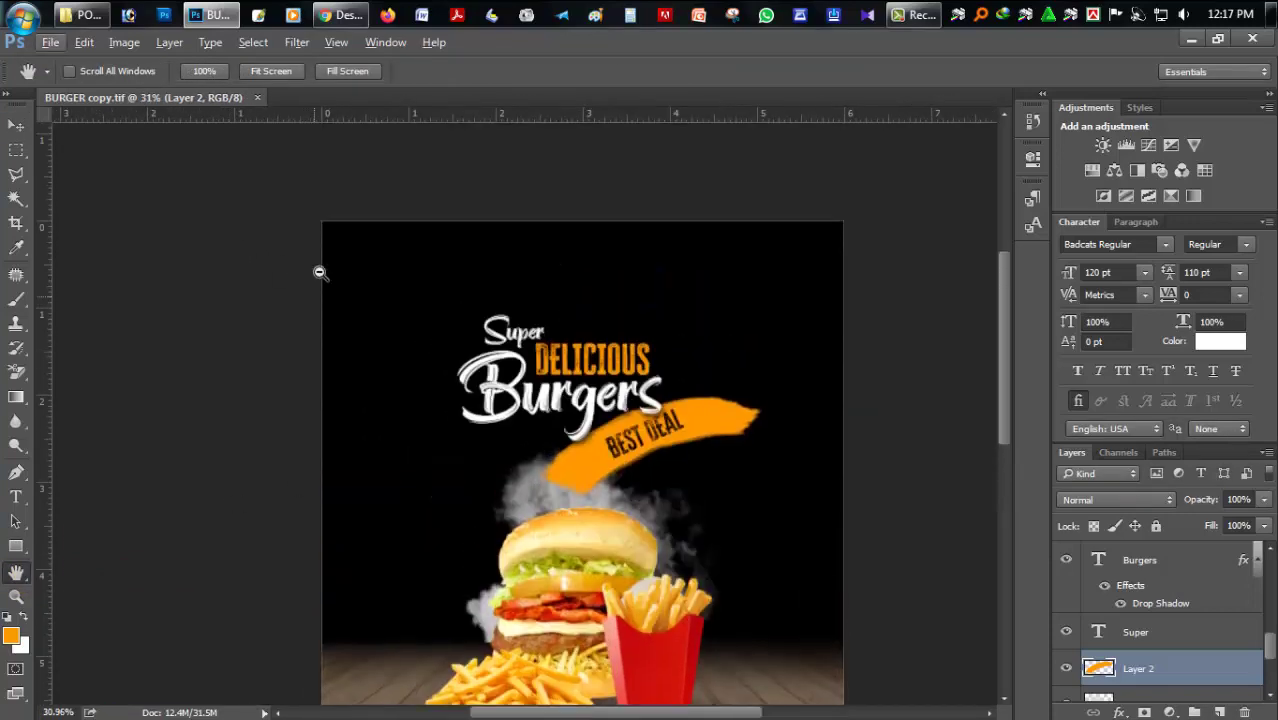
{"action": "scroll", "coordinate": [290, 274], "scroll_direction": "up", "scroll_amount": 2}
{"action": "scroll", "coordinate": [400, 310], "scroll_direction": "up", "scroll_amount": 2}
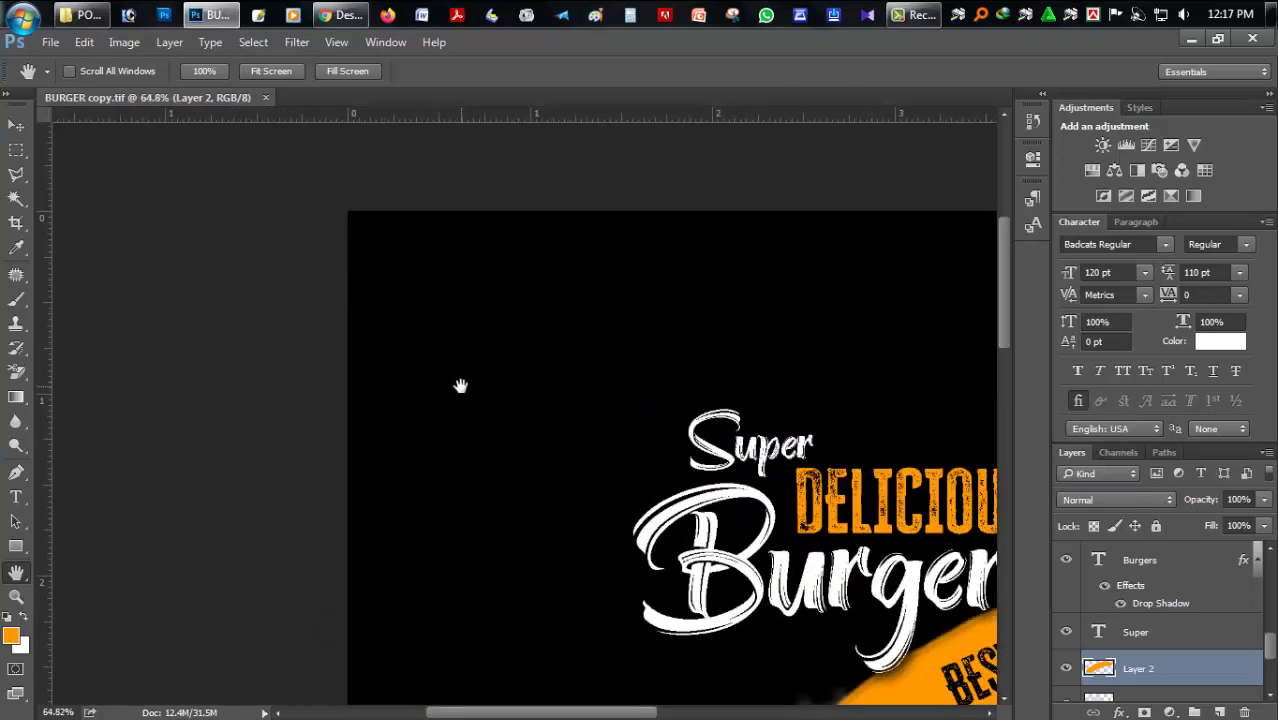
{"action": "scroll", "coordinate": [321, 370], "scroll_direction": "up", "scroll_amount": 1}
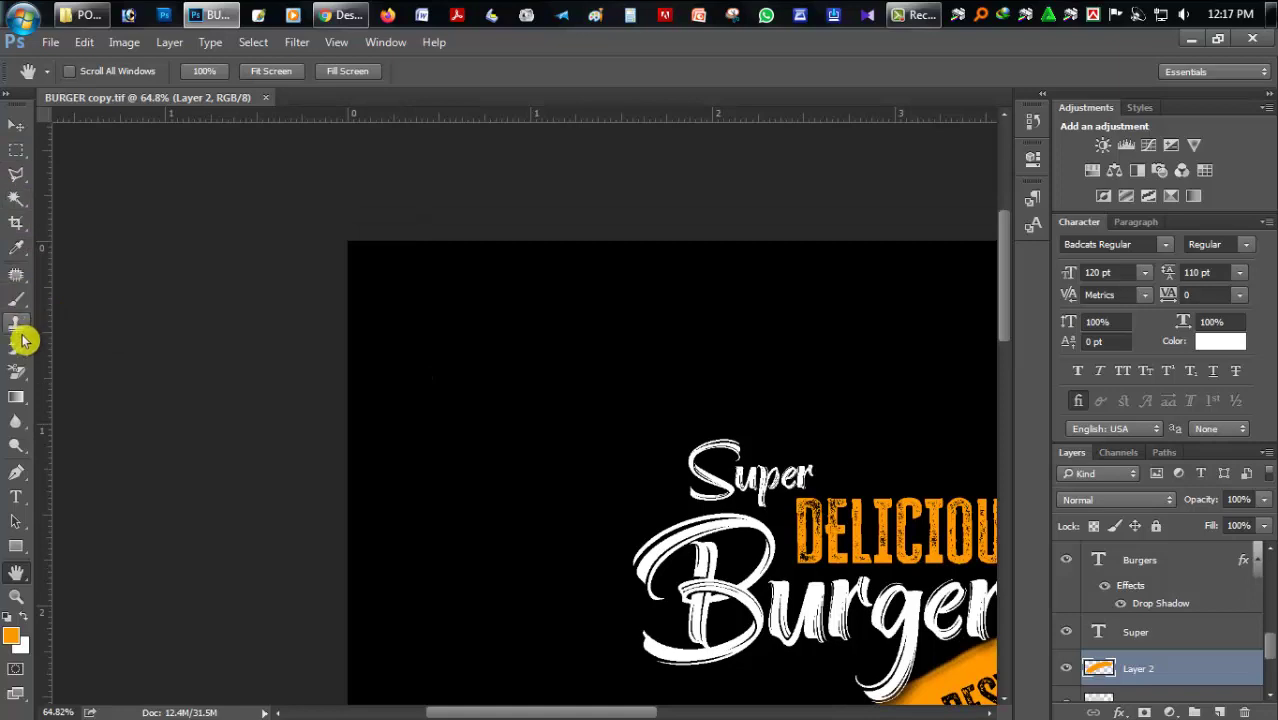
Step: Start a text layer near the top-left with a 30 pt font size
{"action": "left_click", "coordinate": [16, 497]}
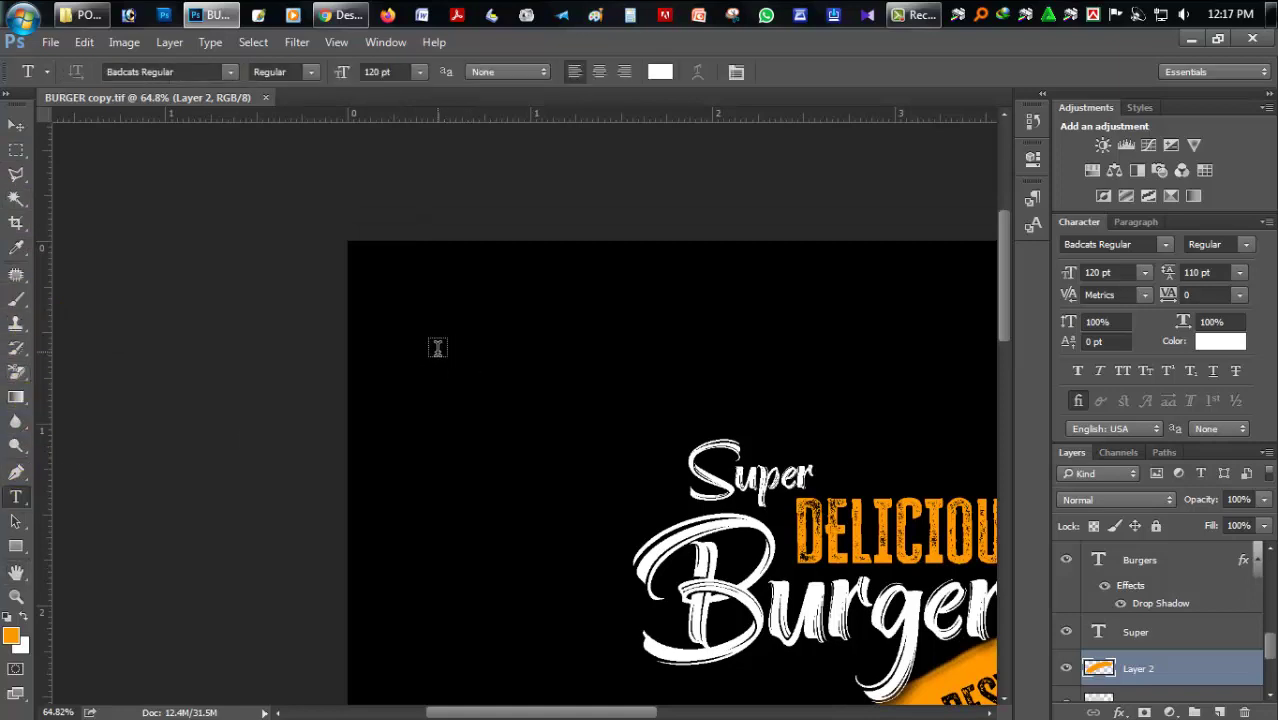
{"action": "left_click", "coordinate": [430, 349]}
{"action": "left_click", "coordinate": [385, 72]}
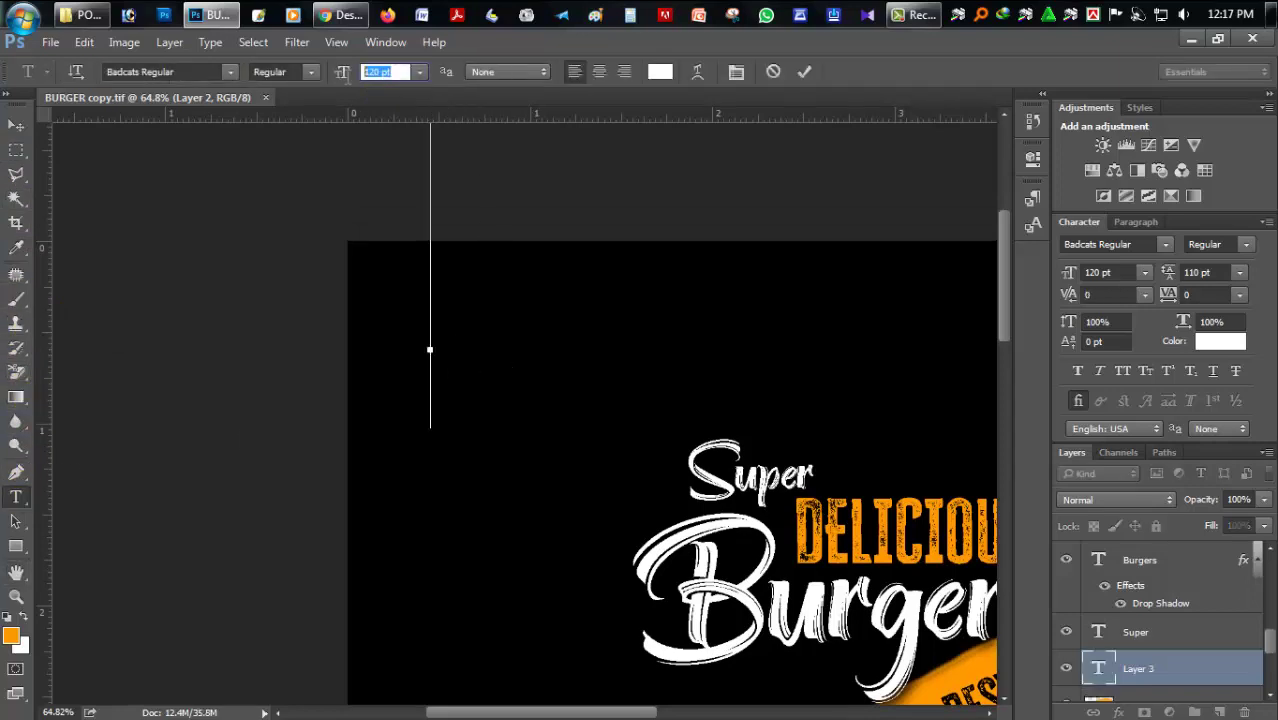
{"action": "type", "text": "60"}
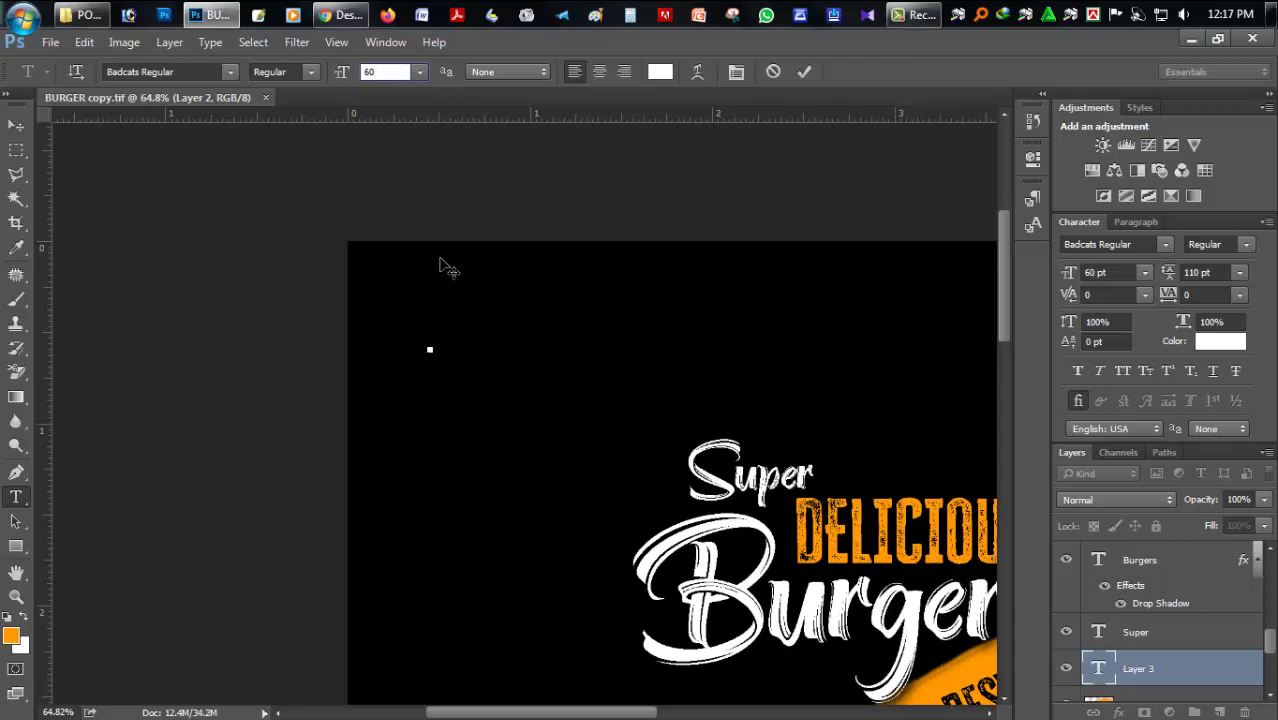
{"action": "key", "text": "Return"}
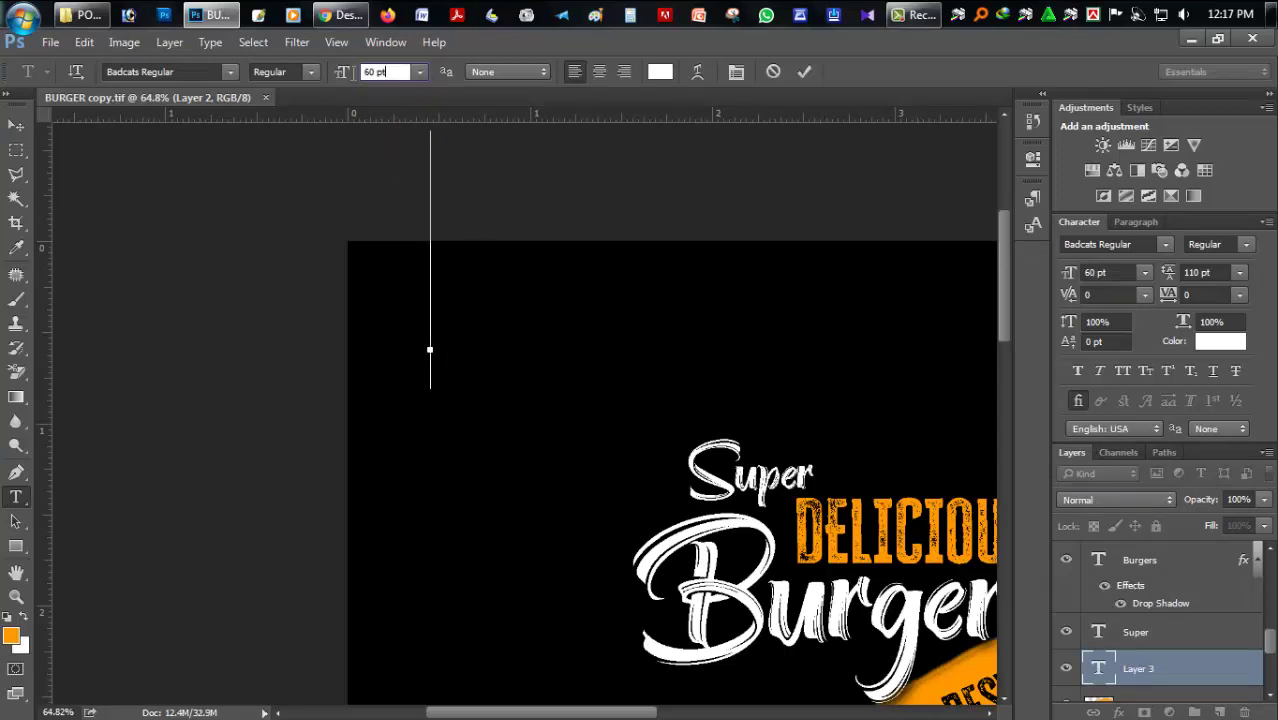
{"action": "type", "text": "0"}
{"action": "key", "text": "Return"}
{"action": "type", "text": "S"}
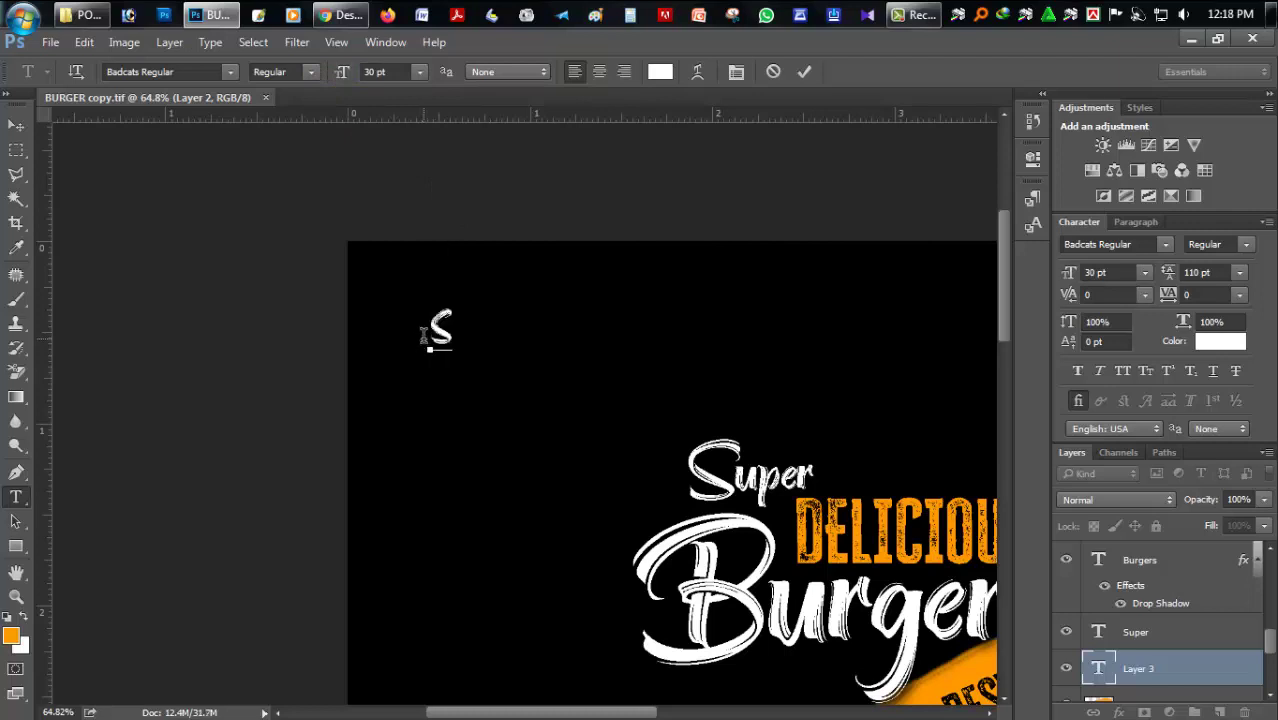
{"action": "key", "text": "BackSpace"}
Step: Switch to Adlinnaka Bold and type the shop name on two lines
{"action": "left_click", "coordinate": [231, 72]}
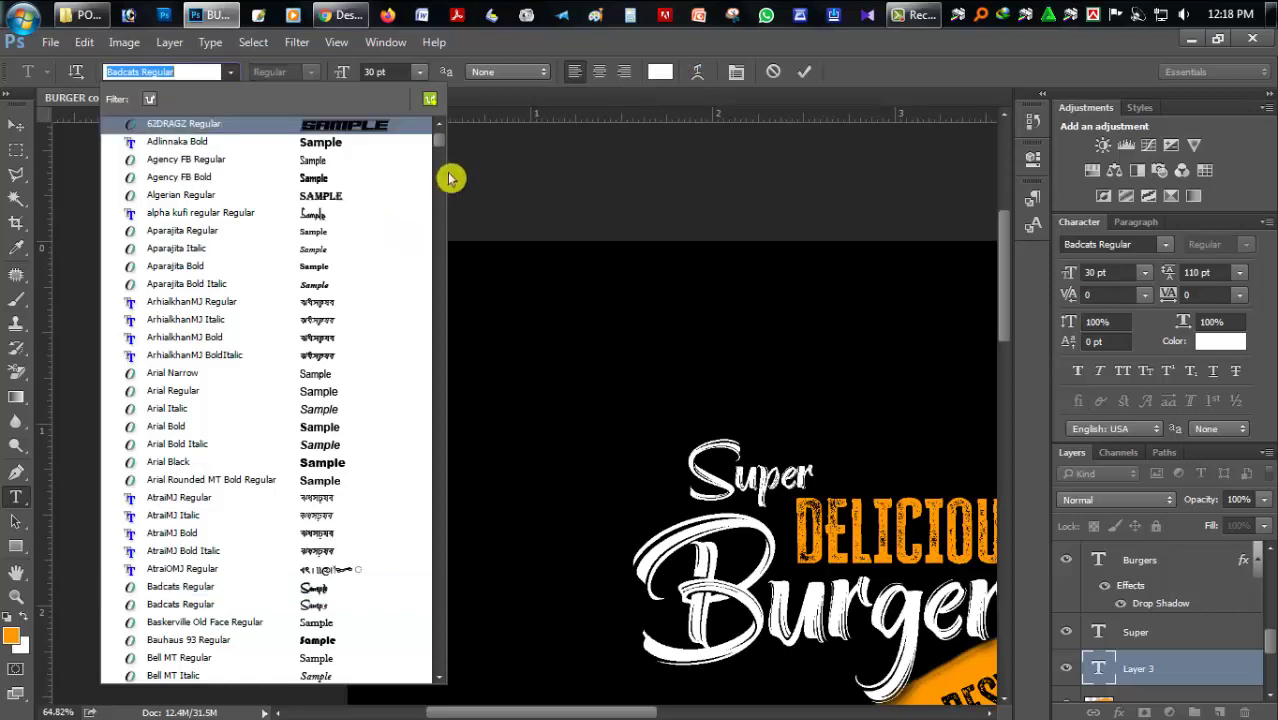
{"action": "left_click", "coordinate": [215, 150]}
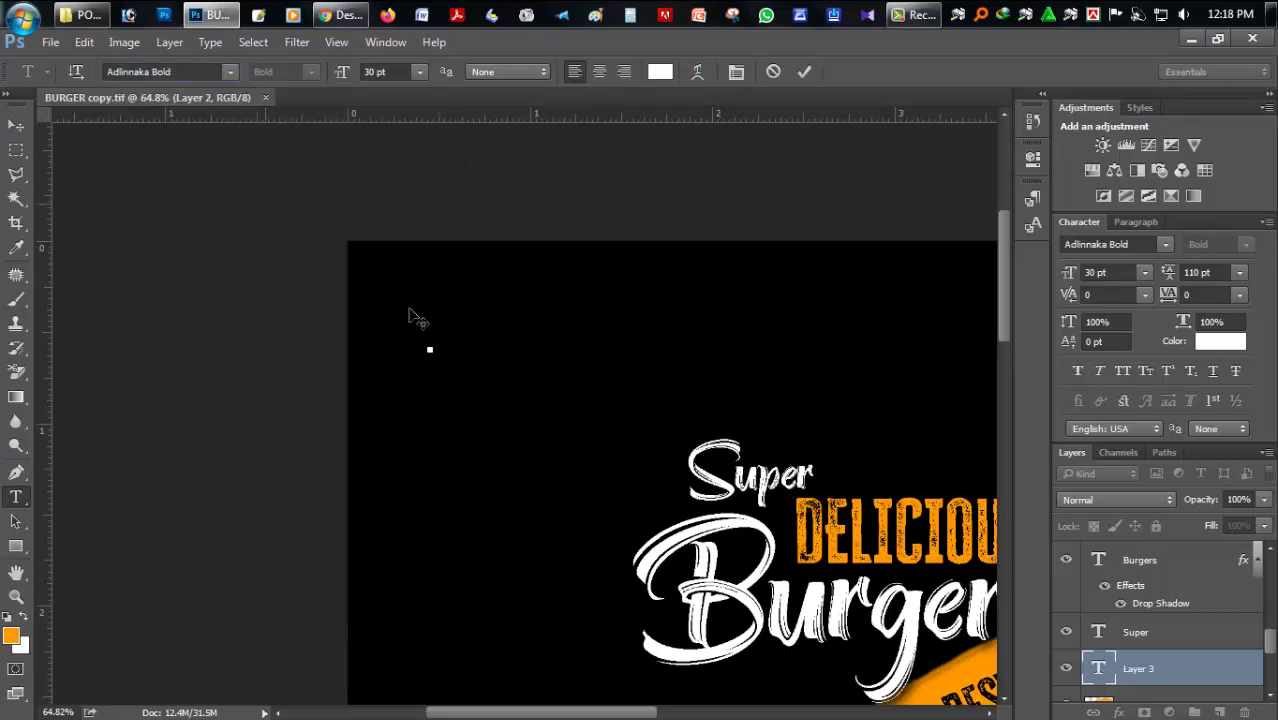
{"action": "type", "text": "sh"}
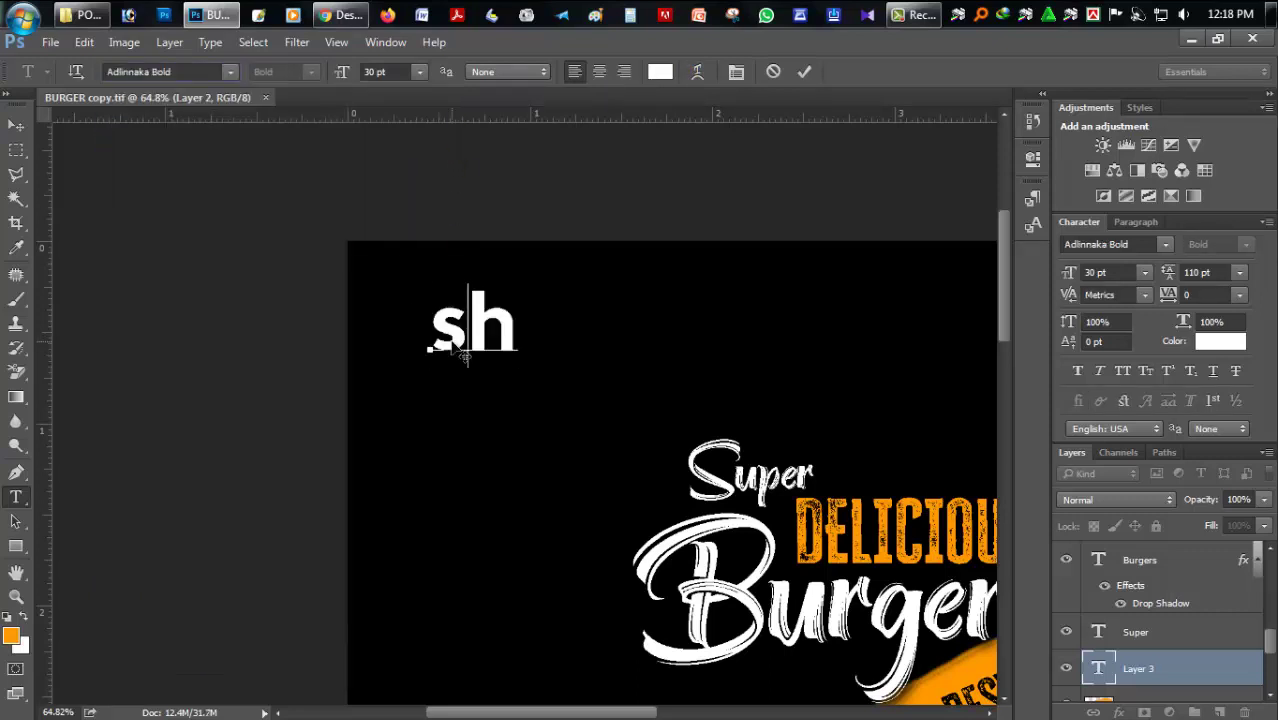
{"action": "key", "text": "BackSpace"}
{"action": "key", "text": "BackSpace"}
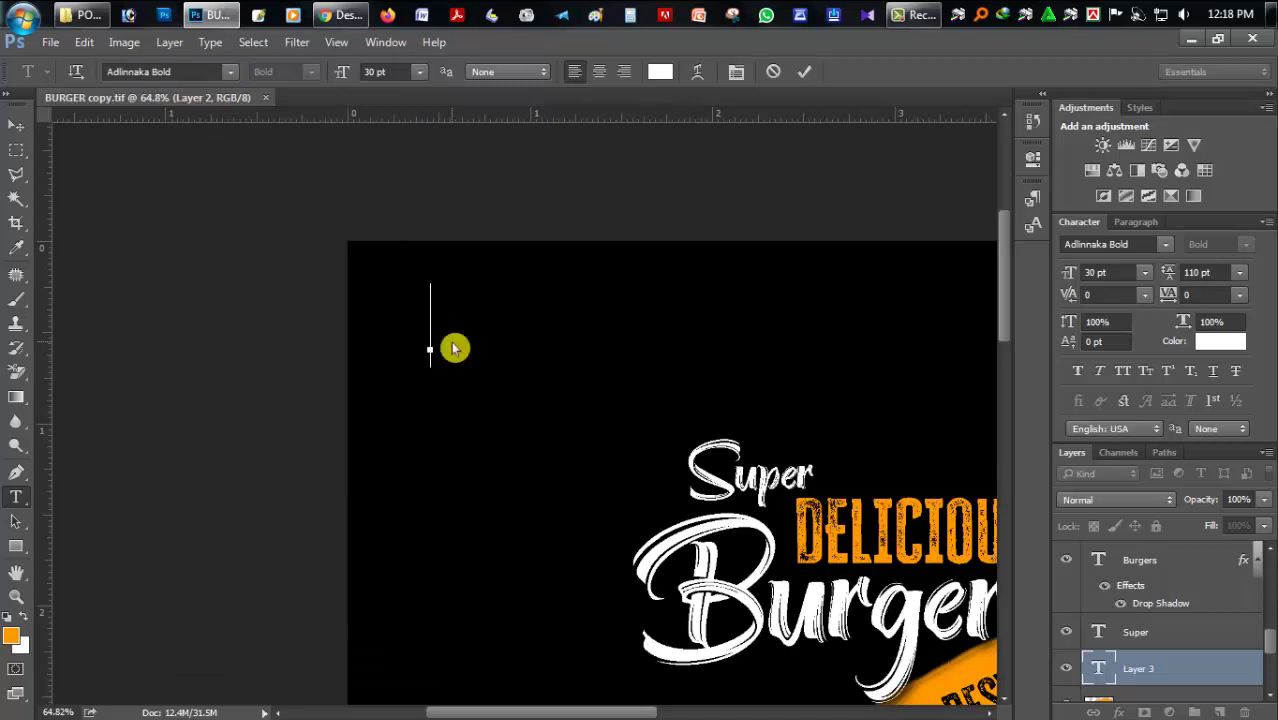
{"action": "type", "text": "SH"}
{"action": "key", "text": "BackSpace"}
{"action": "type", "text": "U"}
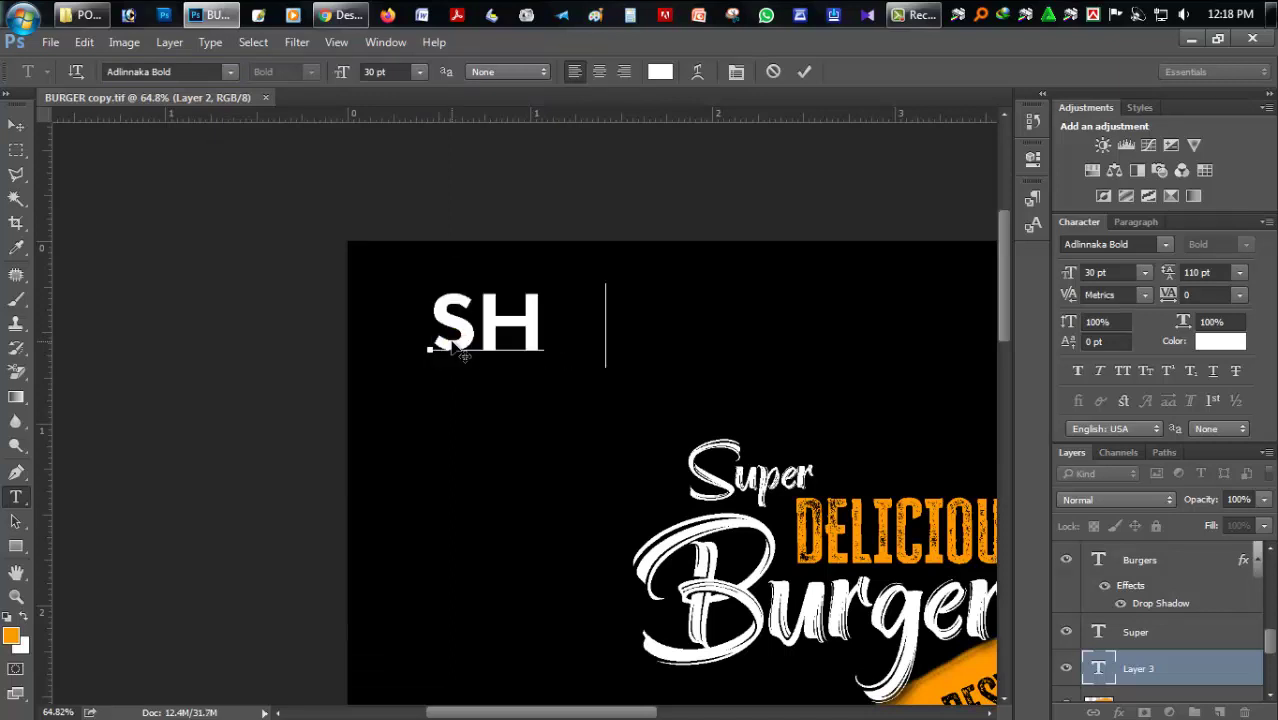
{"action": "type", "text": "BHRO"}
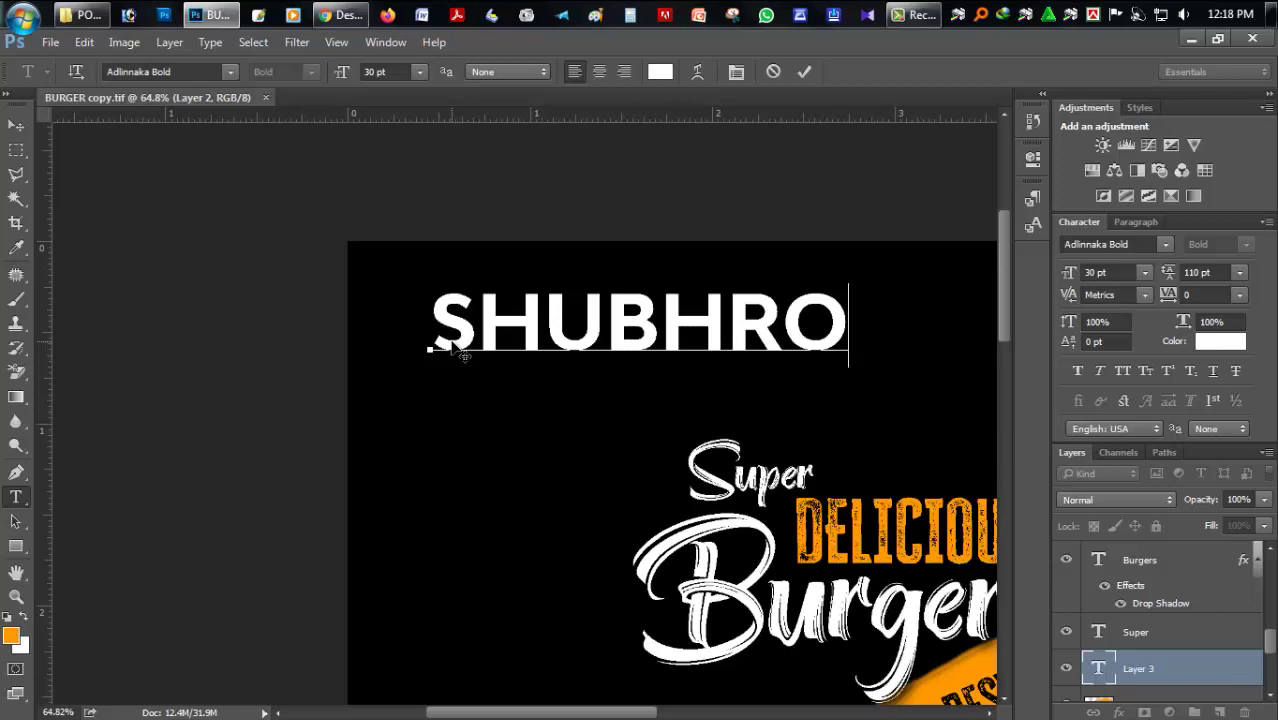
{"action": "key", "text": "Return"}
{"action": "type", "text": "B"}
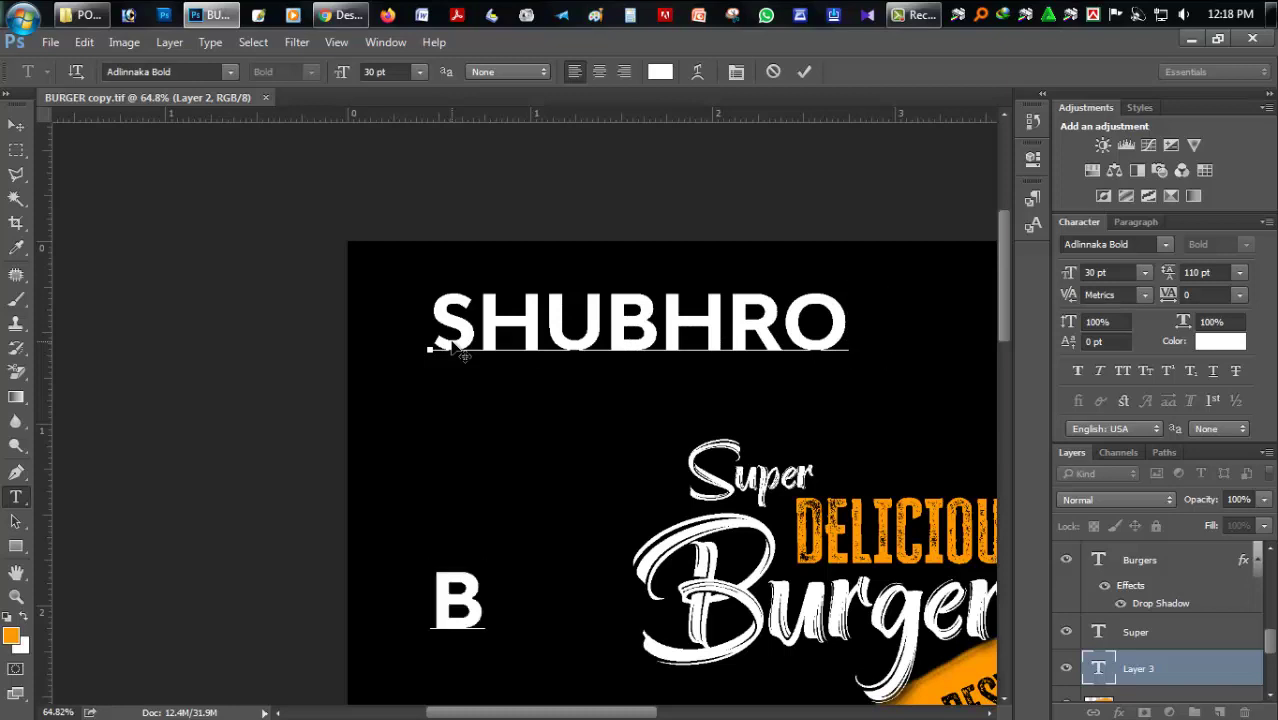
{"action": "type", "text": "UE"}
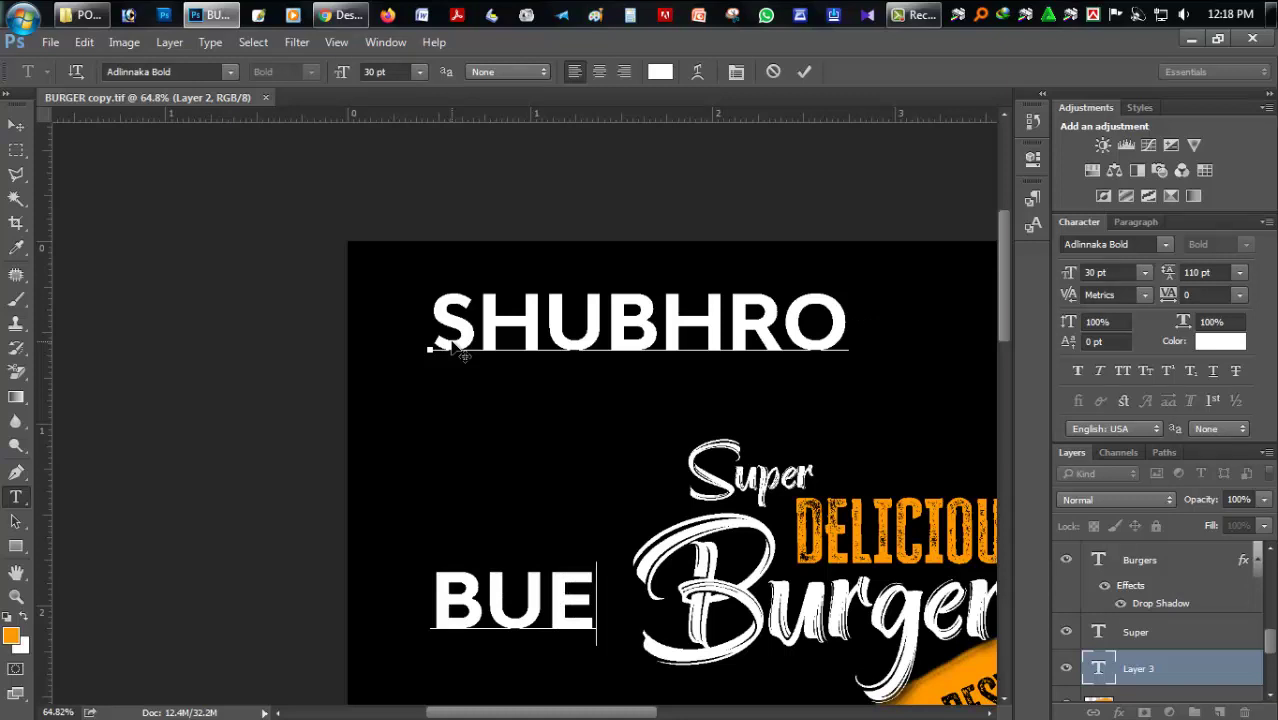
{"action": "type", "text": "E"}
{"action": "key", "text": "BackSpace"}
{"action": "type", "text": "GER"}
Step: Tighten the leading to 25 pt and centre the two lines
{"action": "key", "text": "ctrl+a"}
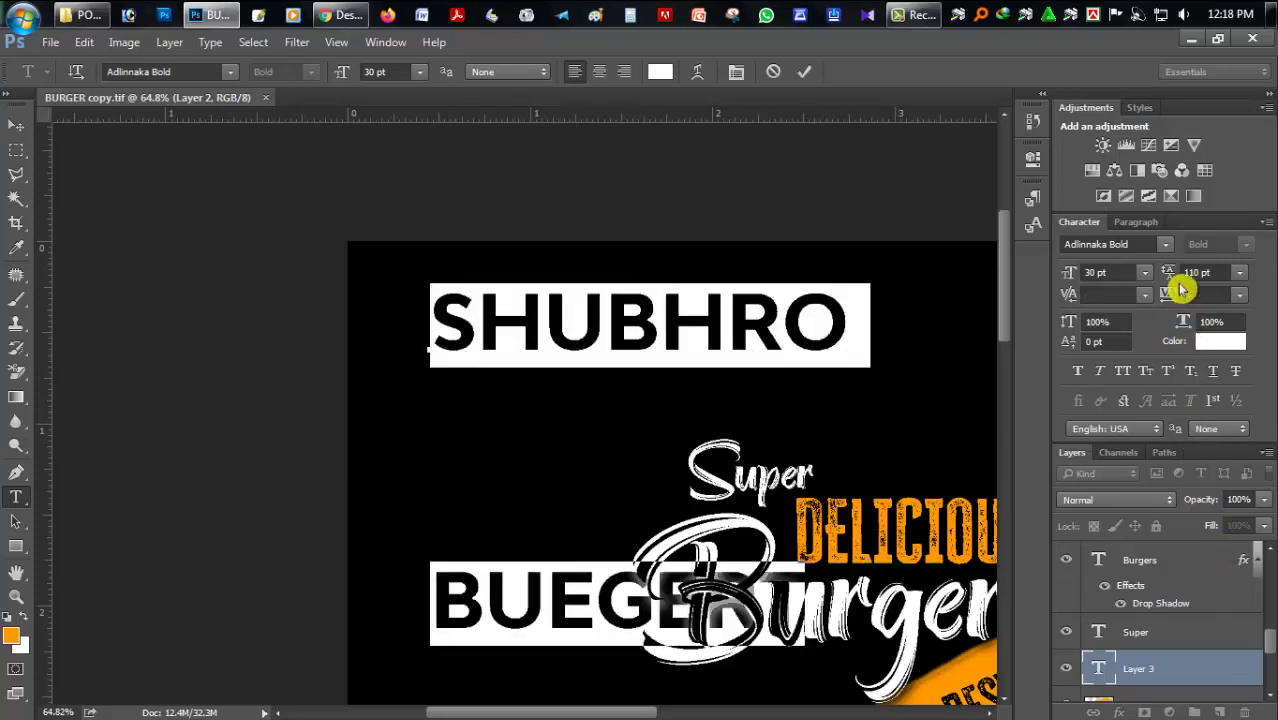
{"action": "left_click_drag", "start_coordinate": [1175, 275], "coordinate": [1095, 268]}
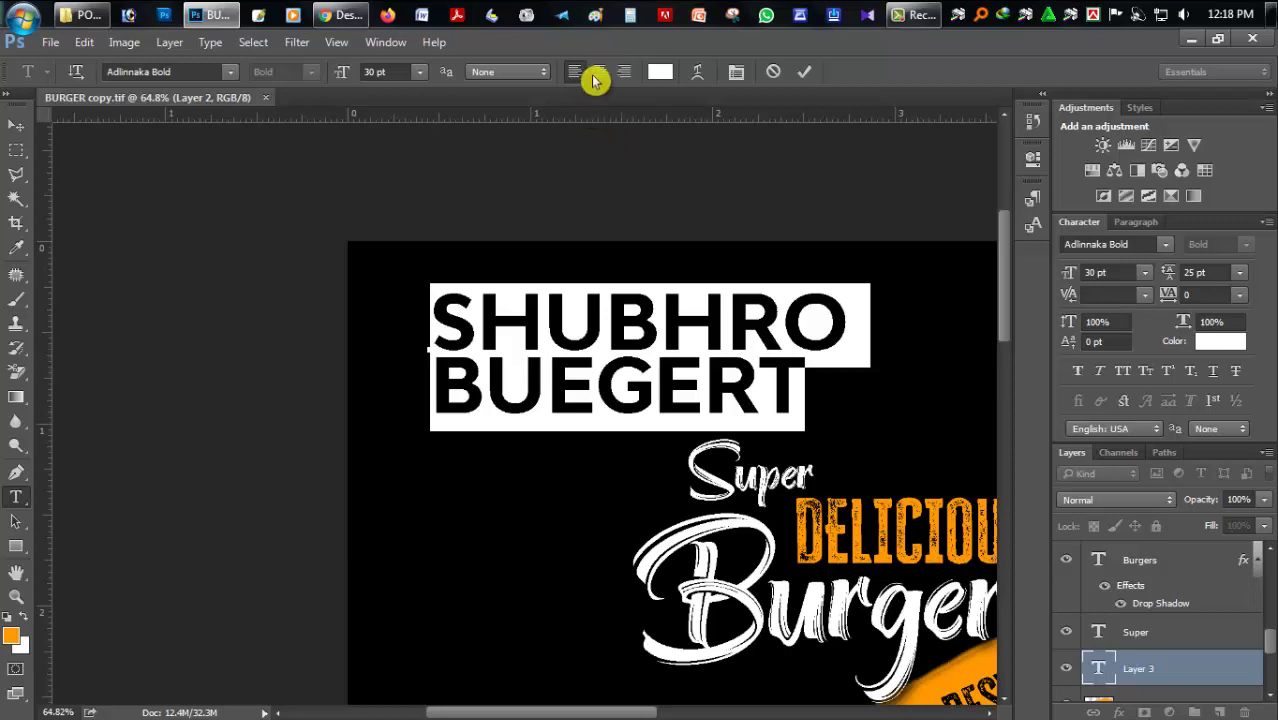
{"action": "left_click", "coordinate": [599, 71]}
Step: Scale the brand text block to about 37% and move it toward the top-left
{"action": "left_click", "coordinate": [16, 125]}
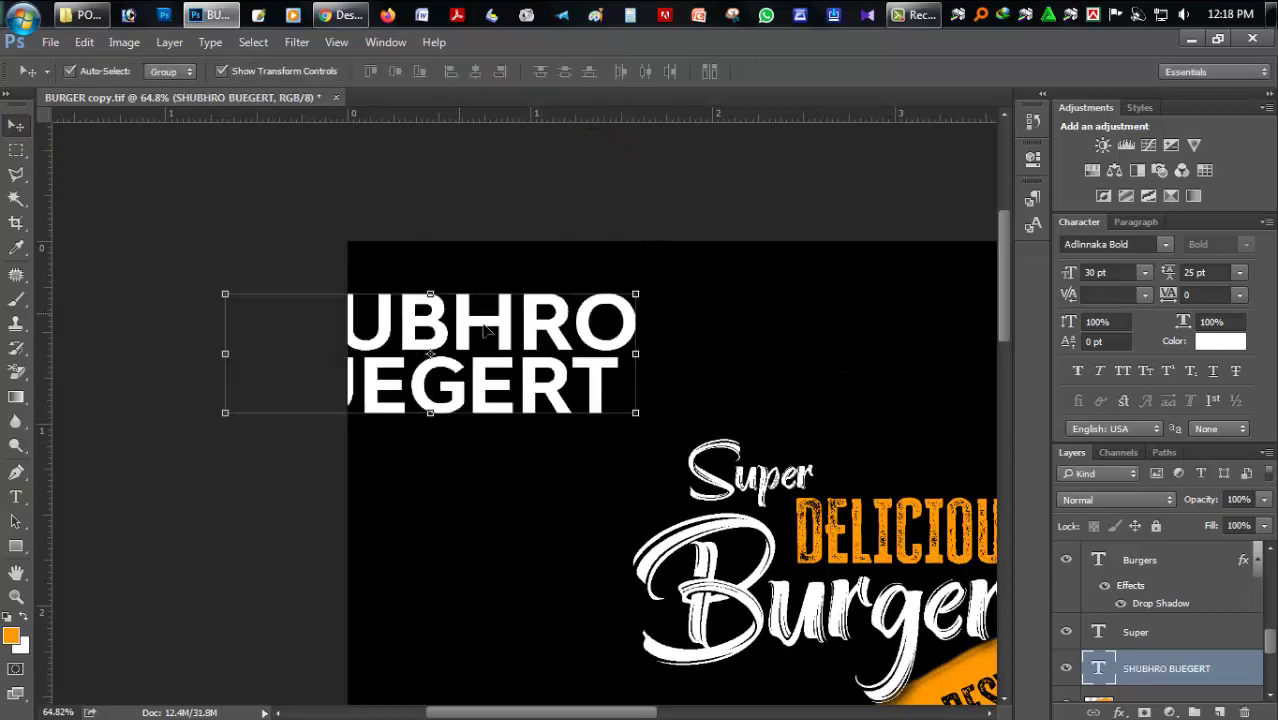
{"action": "left_click_drag", "start_coordinate": [556, 300], "coordinate": [700, 292]}
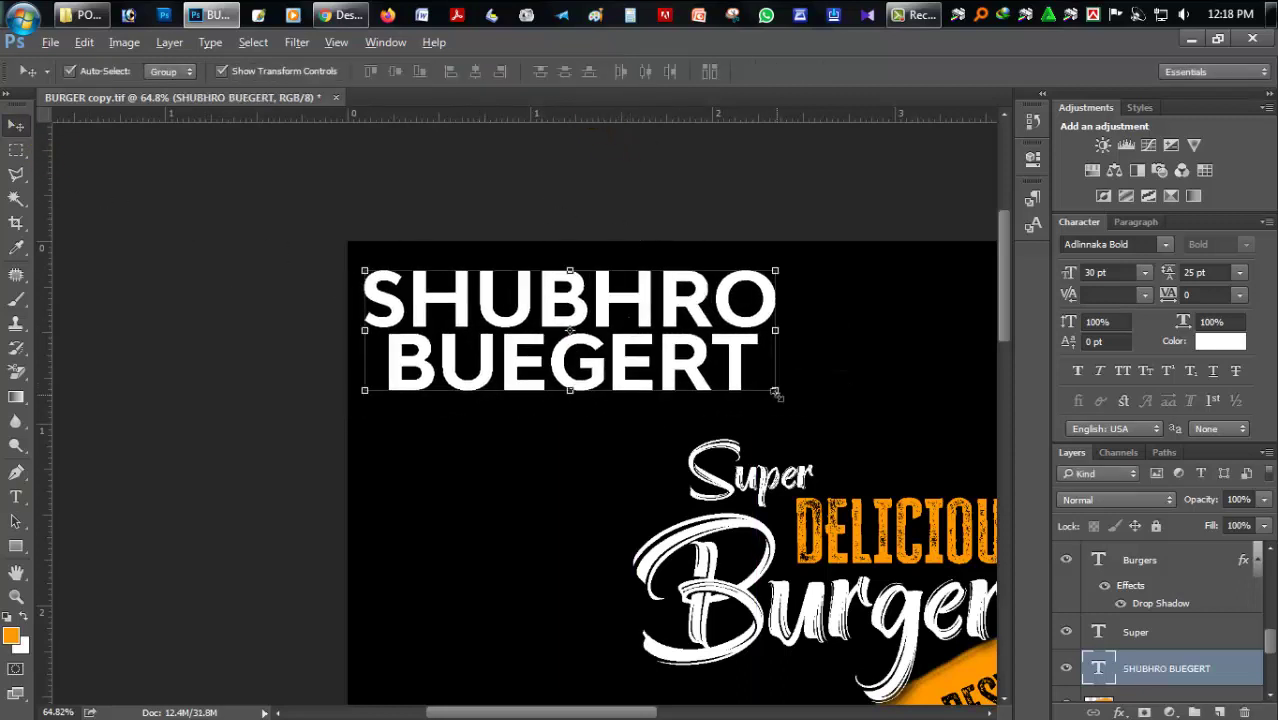
{"action": "left_click_drag", "start_coordinate": [775, 394], "coordinate": [652, 356]}
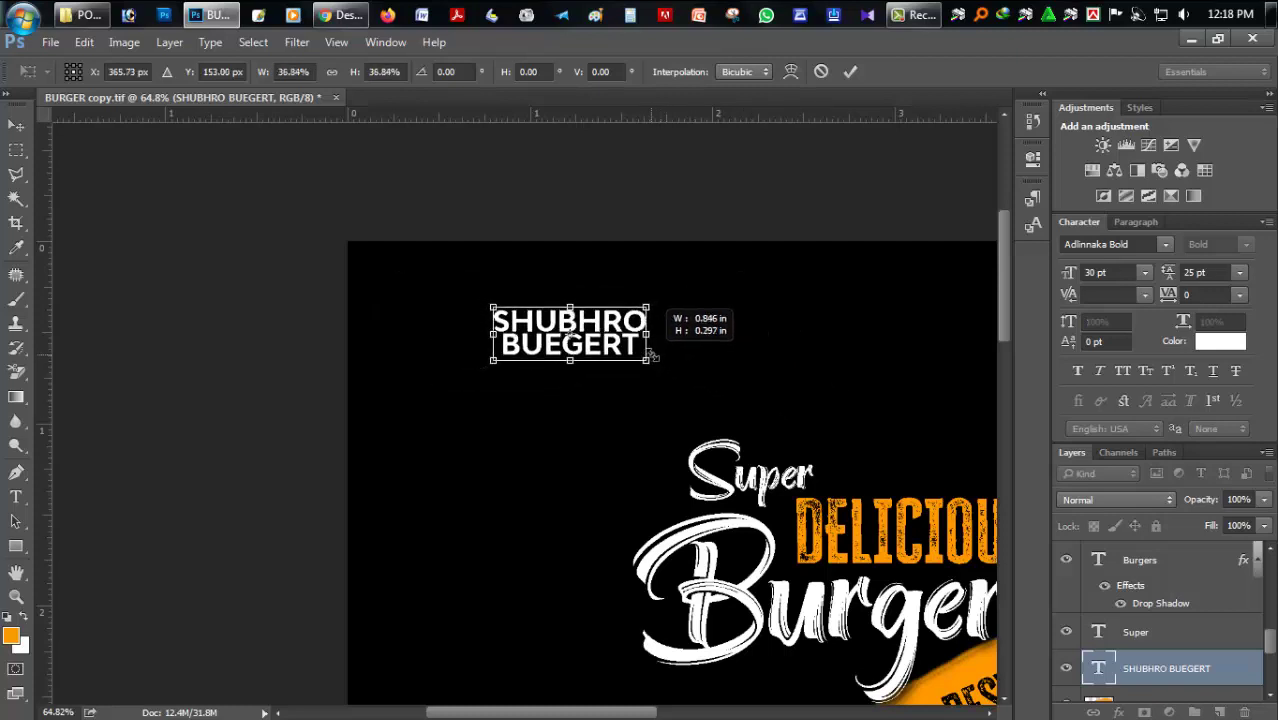
{"action": "key", "text": "Return"}
{"action": "mouse_move", "coordinate": [601, 346]}
{"action": "left_mouse_down"}
{"action": "mouse_move", "coordinate": [481, 311]}
{"action": "mouse_move", "coordinate": [555, 325]}
{"action": "left_mouse_up"}
{"action": "scroll", "coordinate": [583, 330], "scroll_direction": "up", "scroll_amount": 2}
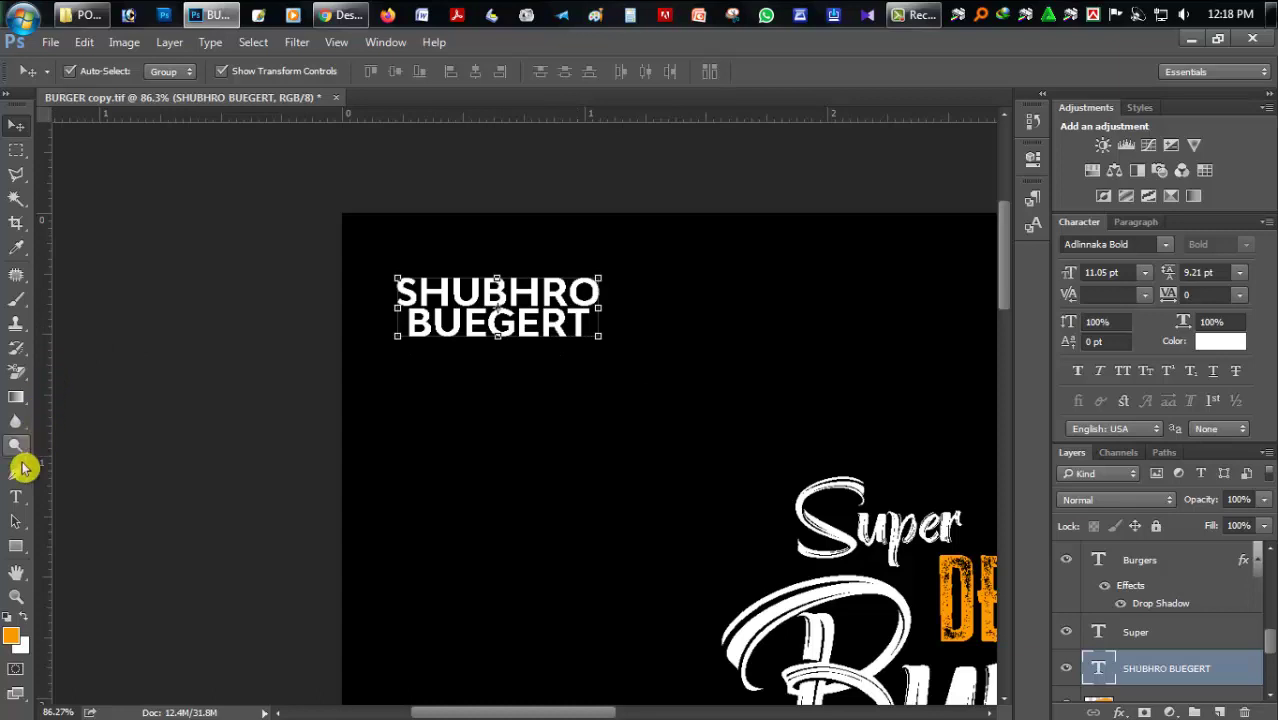
Step: Set the BUEGERT line to 6.05 pt with tighter leading and shift the block up-left
{"action": "left_click", "coordinate": [16, 497]}
{"action": "left_click_drag", "start_coordinate": [404, 326], "coordinate": [639, 325]}
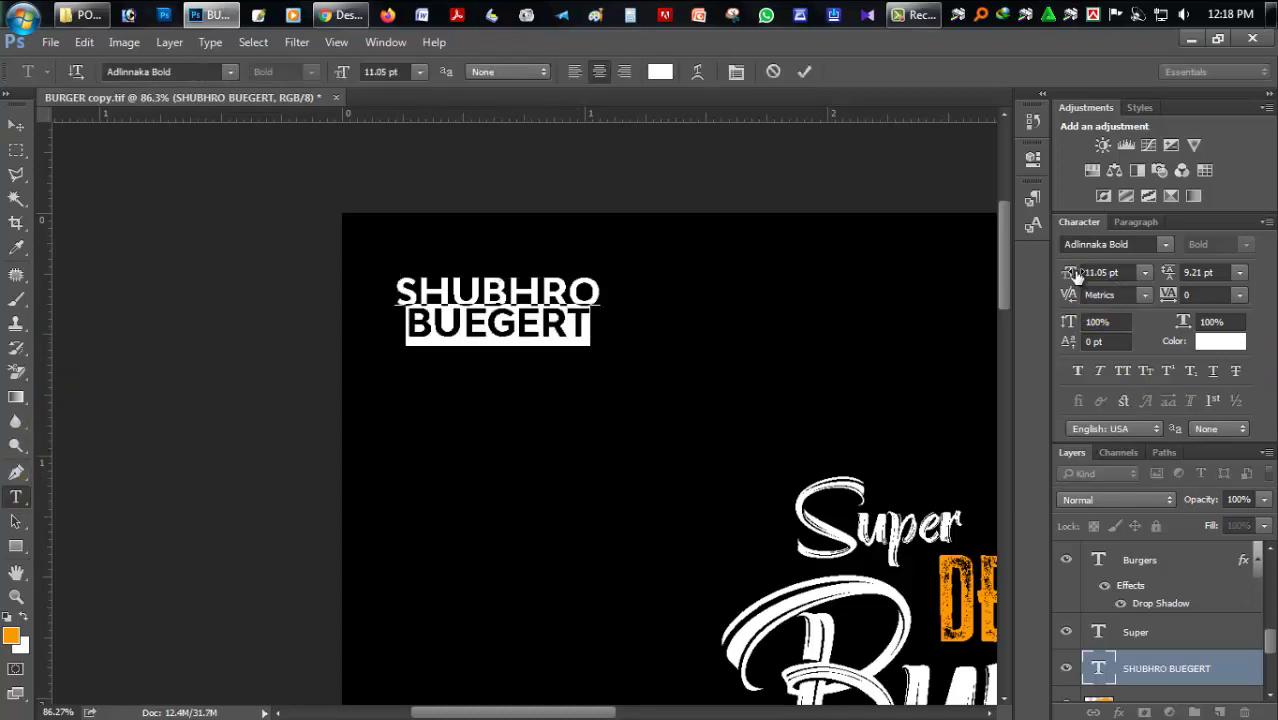
{"action": "left_click_drag", "start_coordinate": [1075, 276], "coordinate": [1073, 279]}
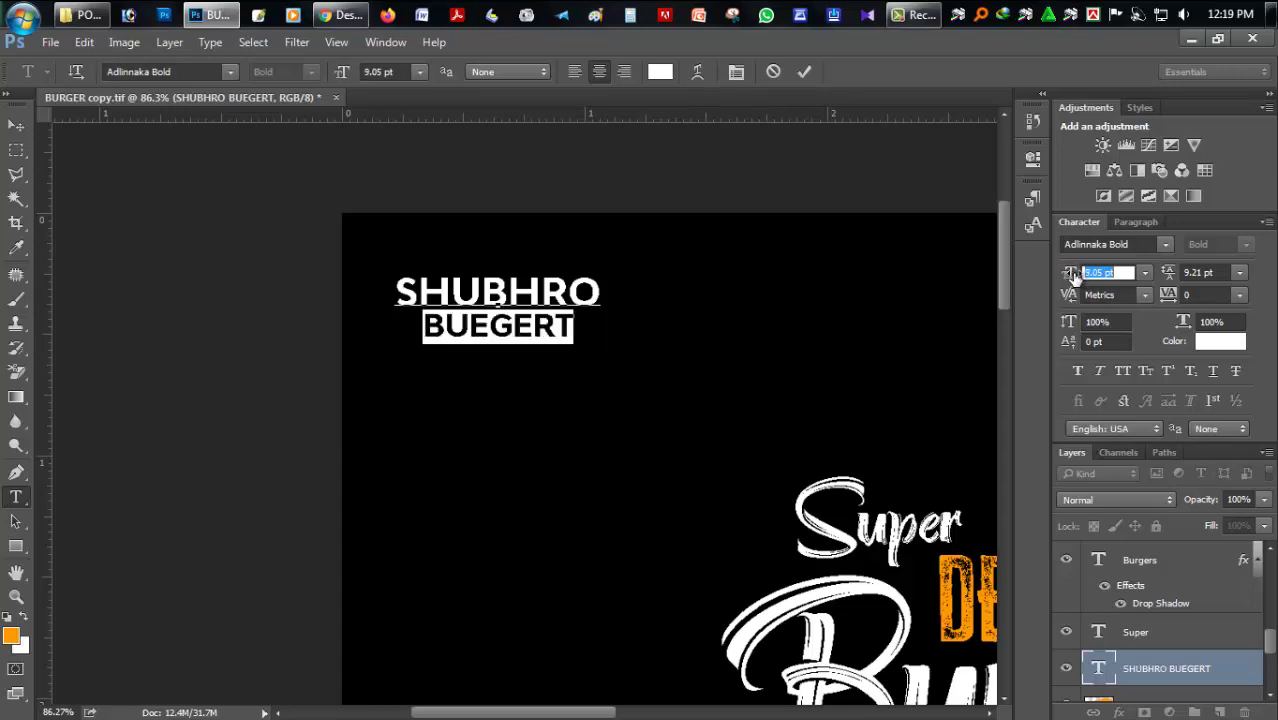
{"action": "left_click_drag", "start_coordinate": [1073, 277], "coordinate": [1071, 276]}
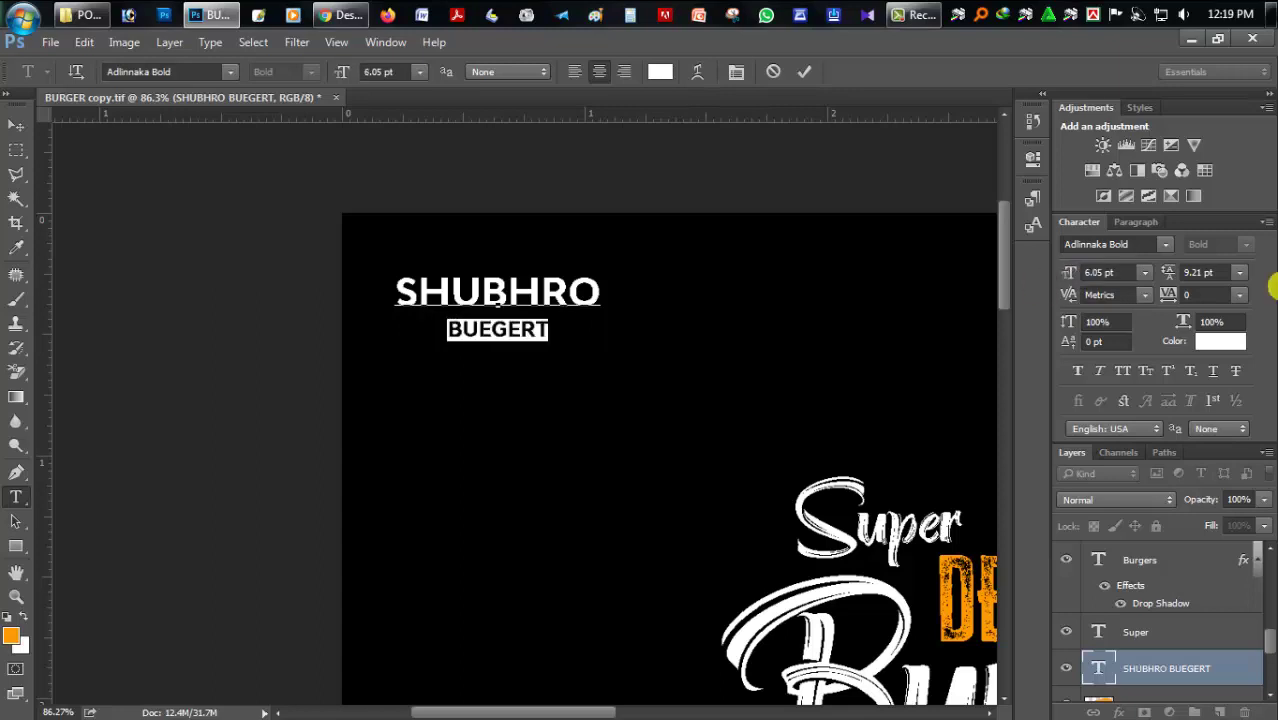
{"action": "left_click_drag", "start_coordinate": [1176, 280], "coordinate": [1173, 278]}
{"action": "left_click", "coordinate": [16, 125]}
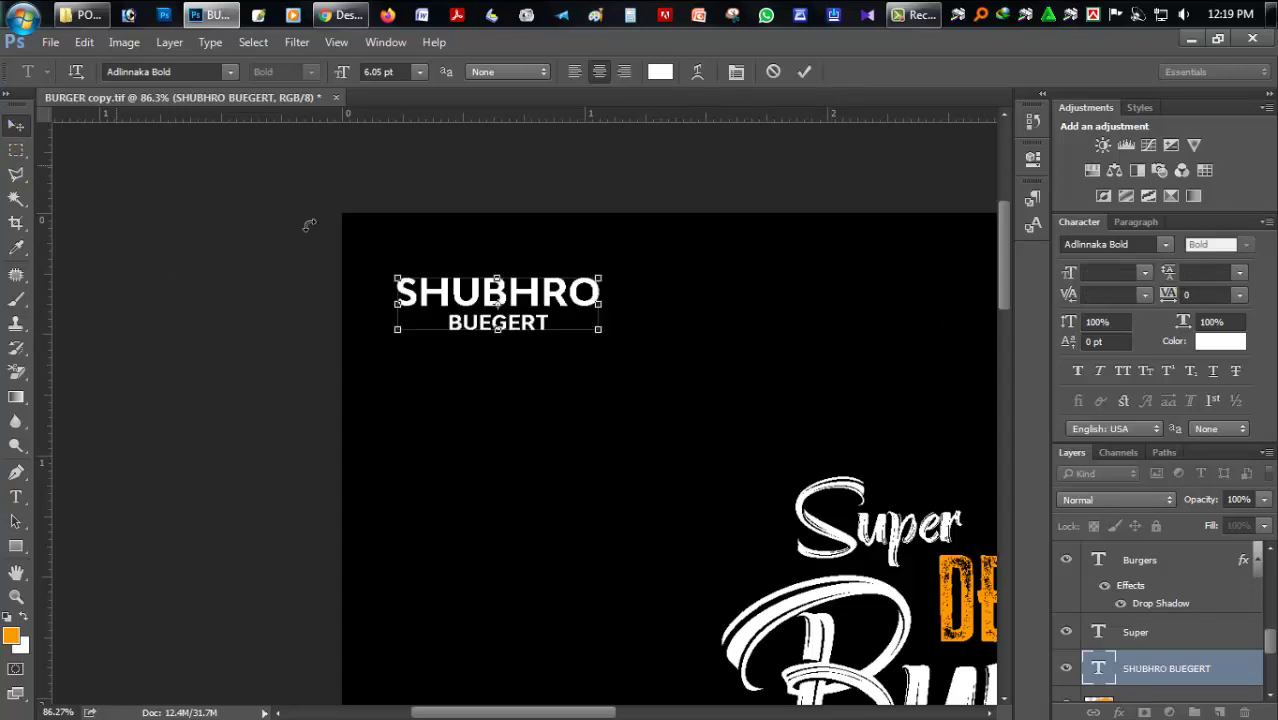
{"action": "left_click_drag", "start_coordinate": [540, 302], "coordinate": [526, 288]}
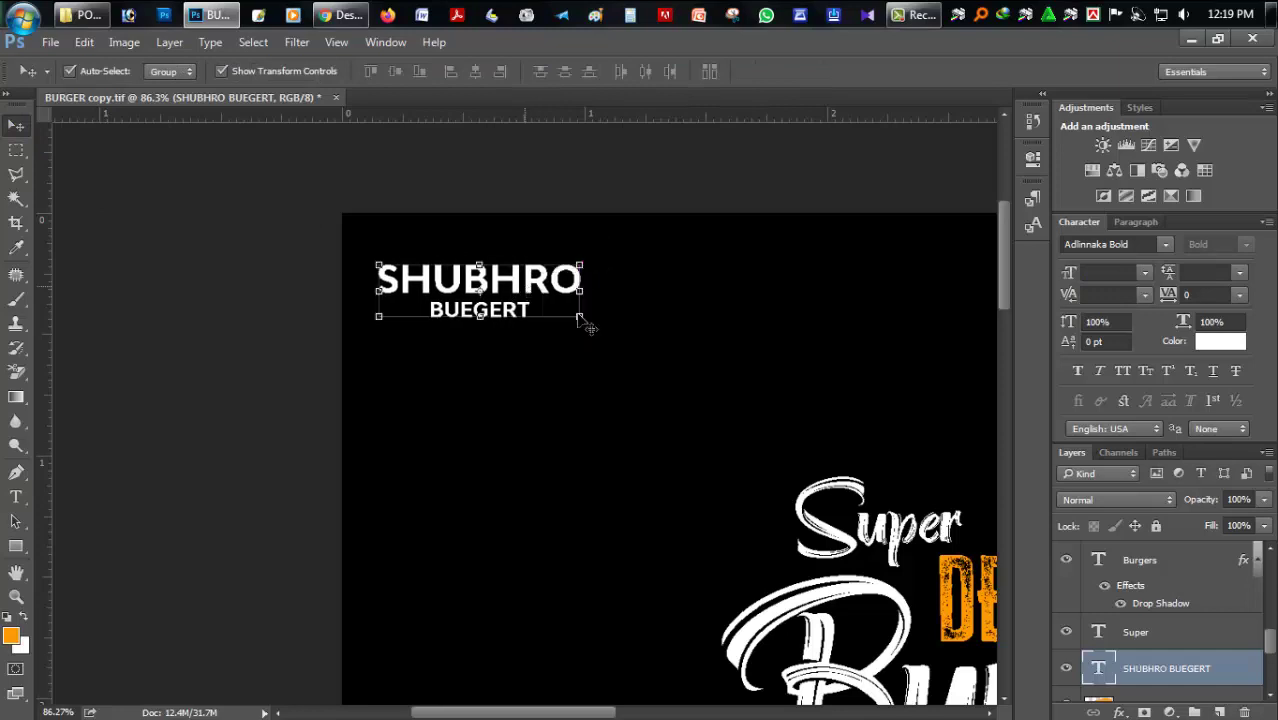
{"action": "left_click", "coordinate": [16, 497]}
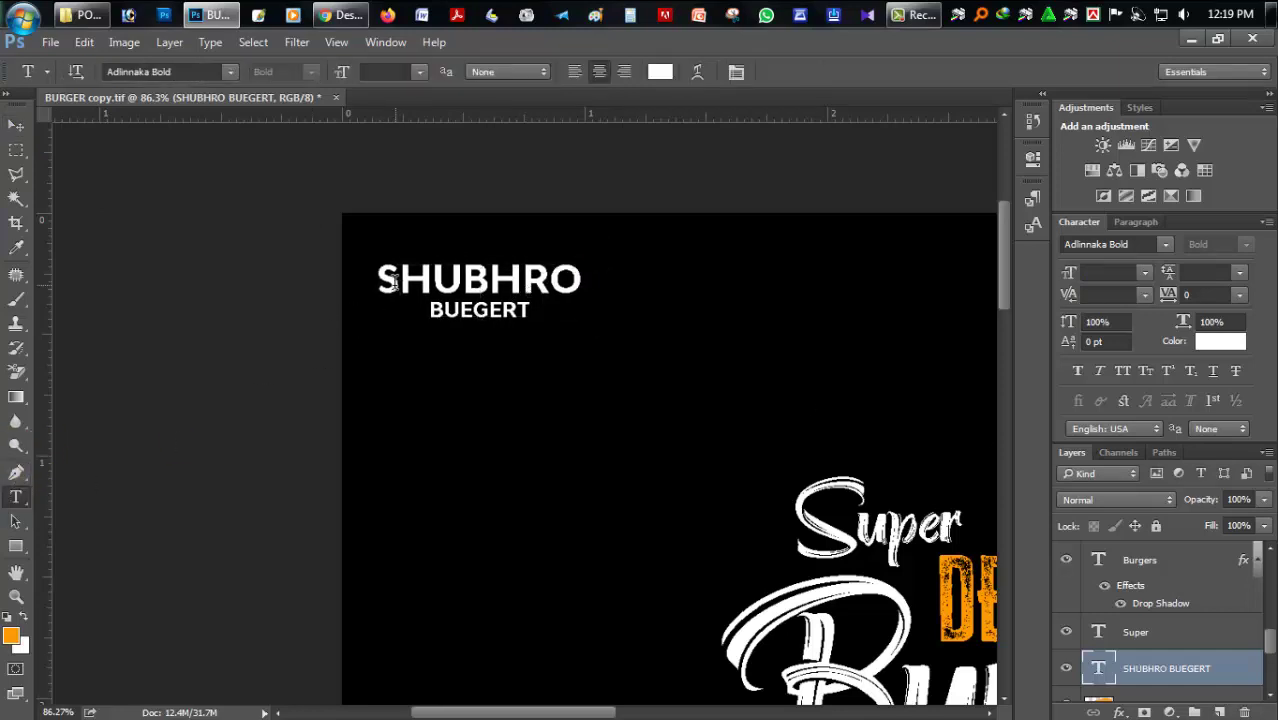
{"action": "left_click_drag", "start_coordinate": [393, 283], "coordinate": [625, 335]}
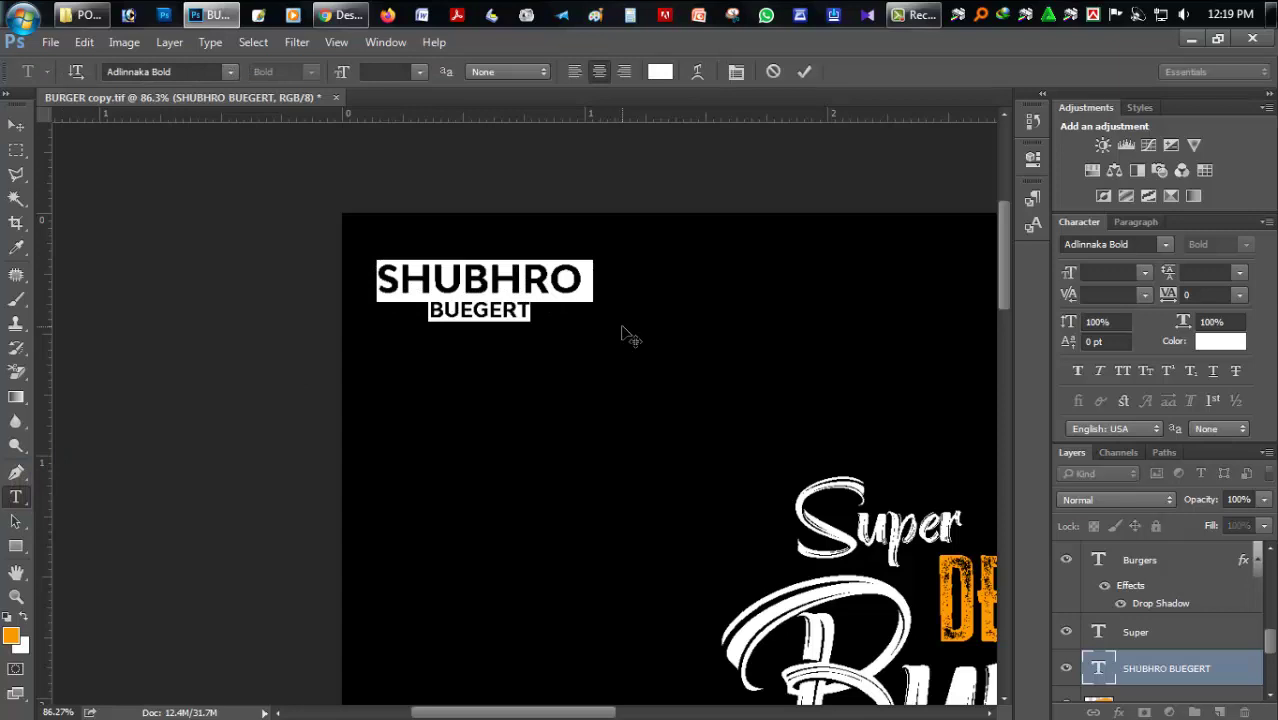
Step: Change the brand text font to Cheddar Gothic Rough Regular
{"action": "left_click", "coordinate": [174, 72]}
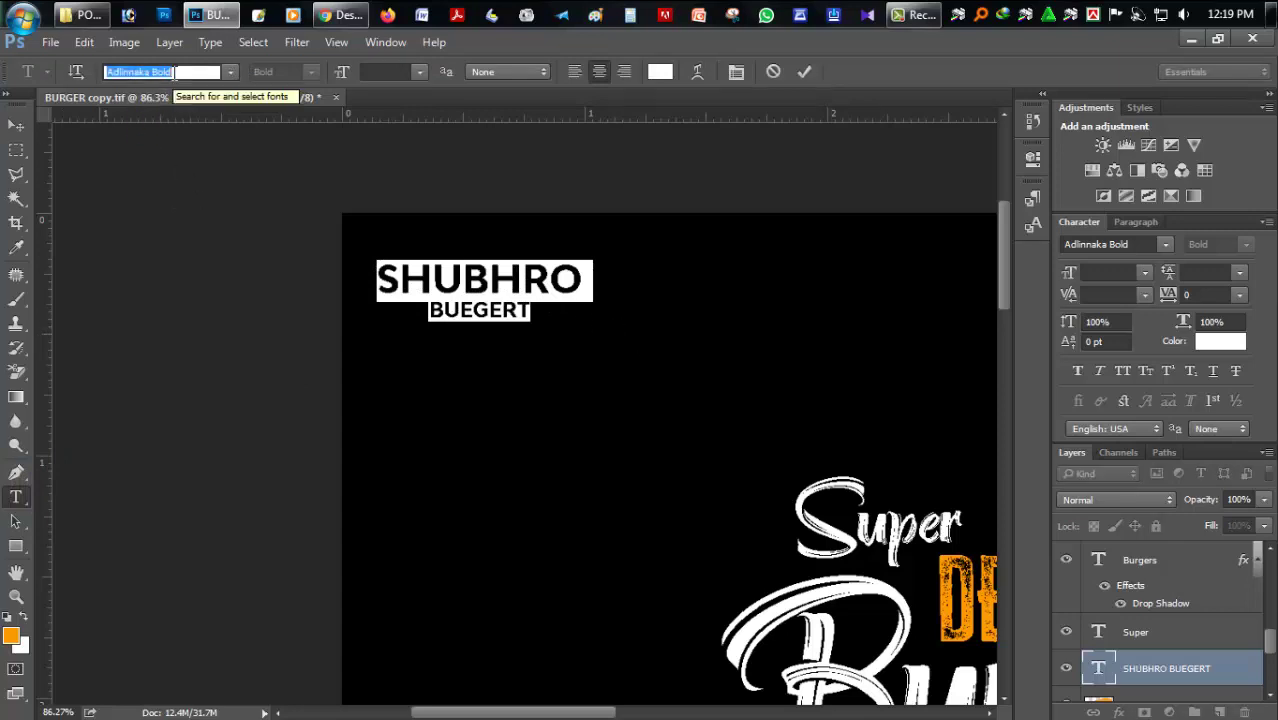
{"action": "type", "text": "Bad"}
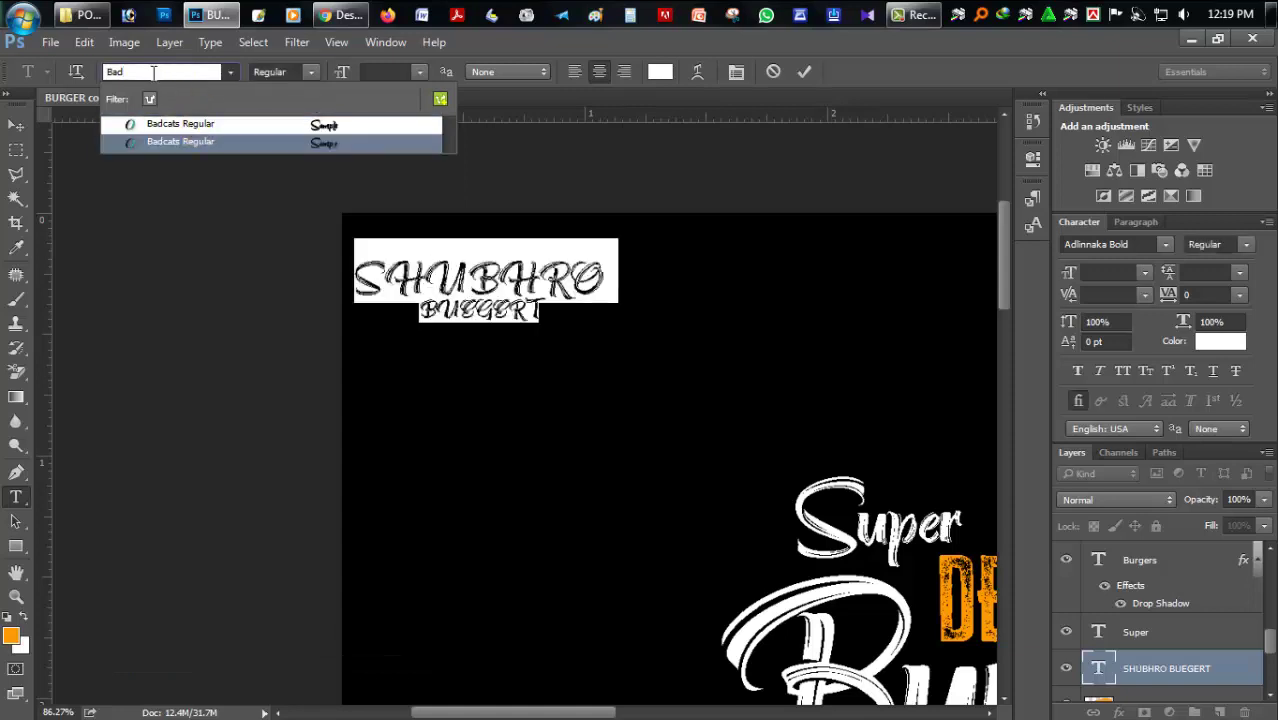
{"action": "type", "text": "ch"}
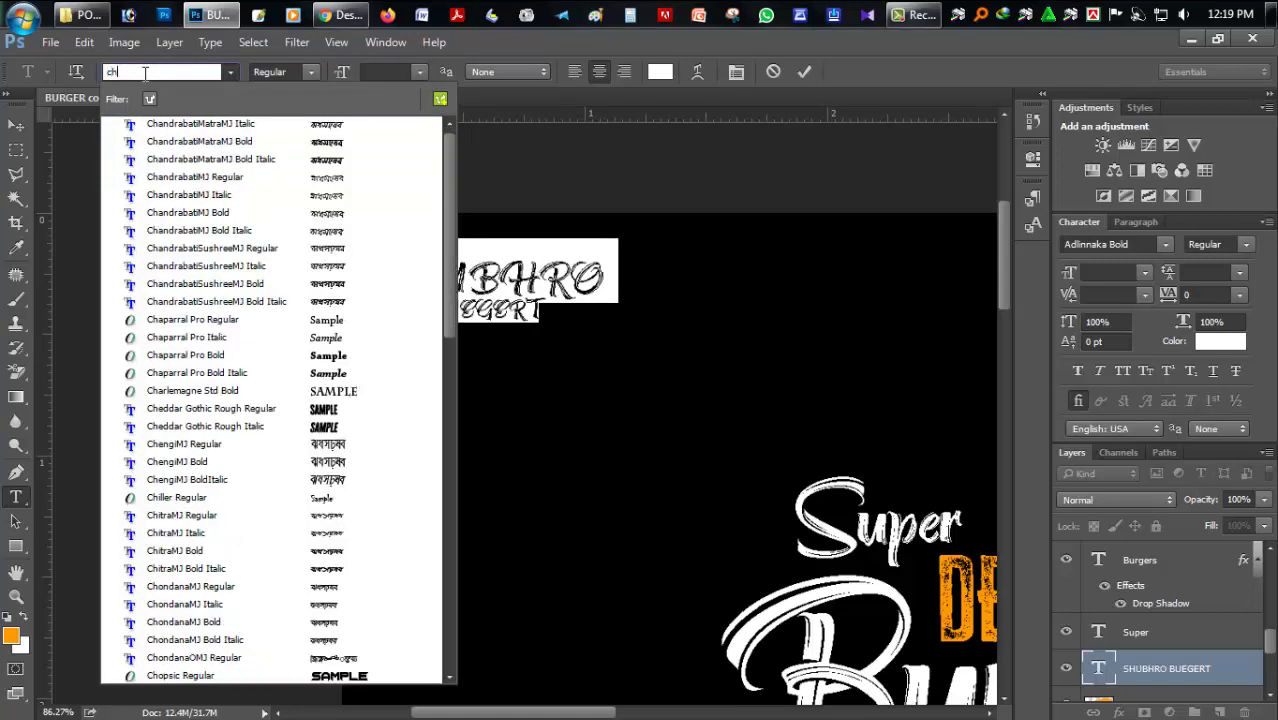
{"action": "type", "text": "ed"}
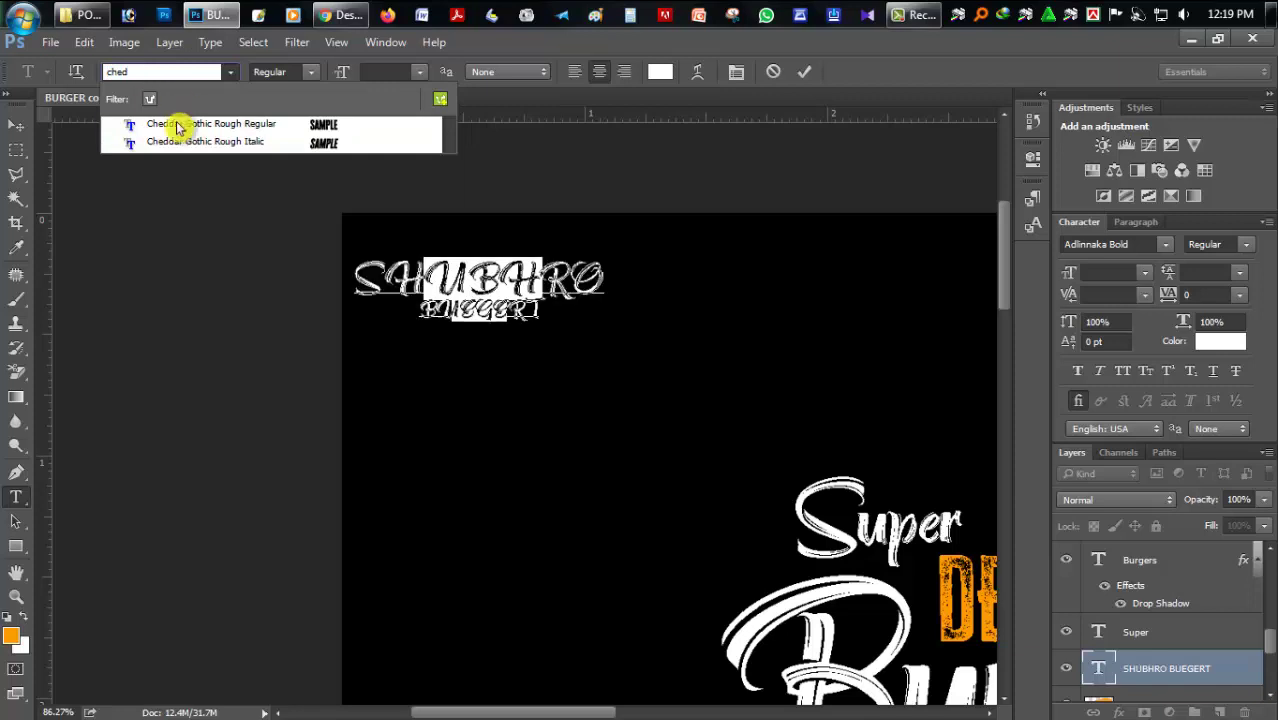
{"action": "left_click", "coordinate": [180, 124]}
Step: Enlarge the logo text to about 187% and place it near the top-left corner
{"action": "left_click", "coordinate": [20, 133]}
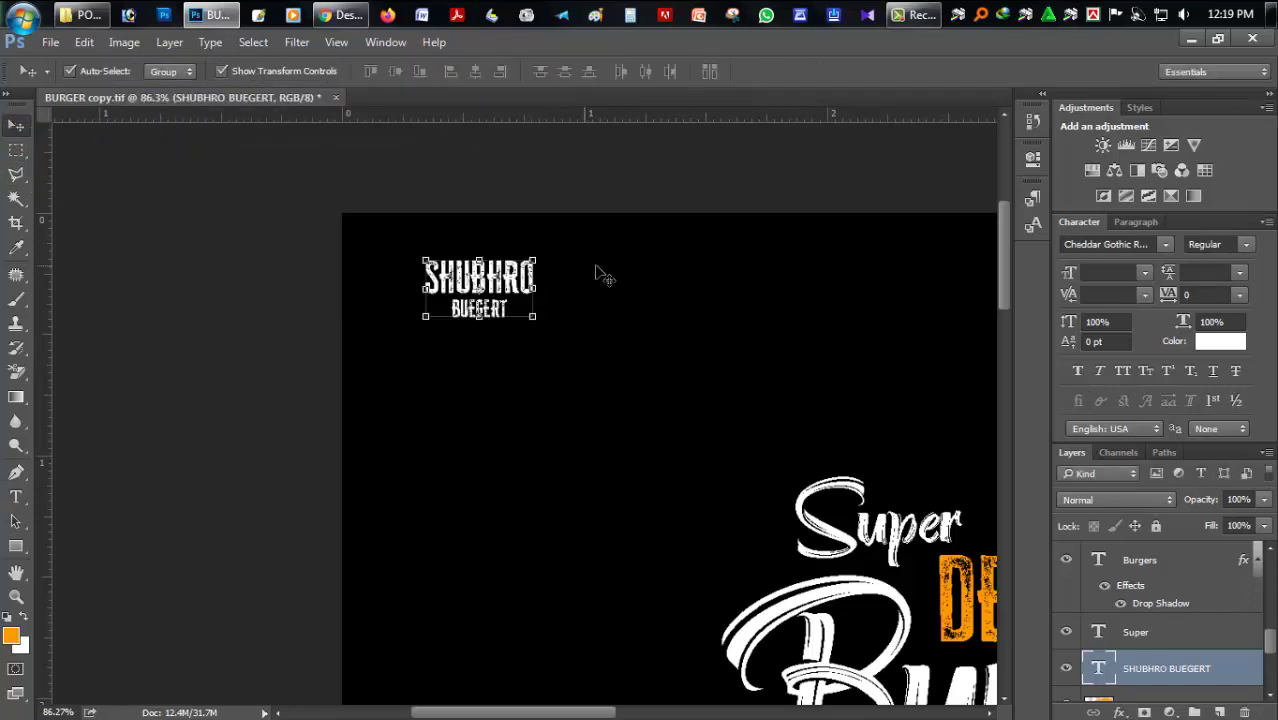
{"action": "left_click_drag", "start_coordinate": [538, 256], "coordinate": [582, 231]}
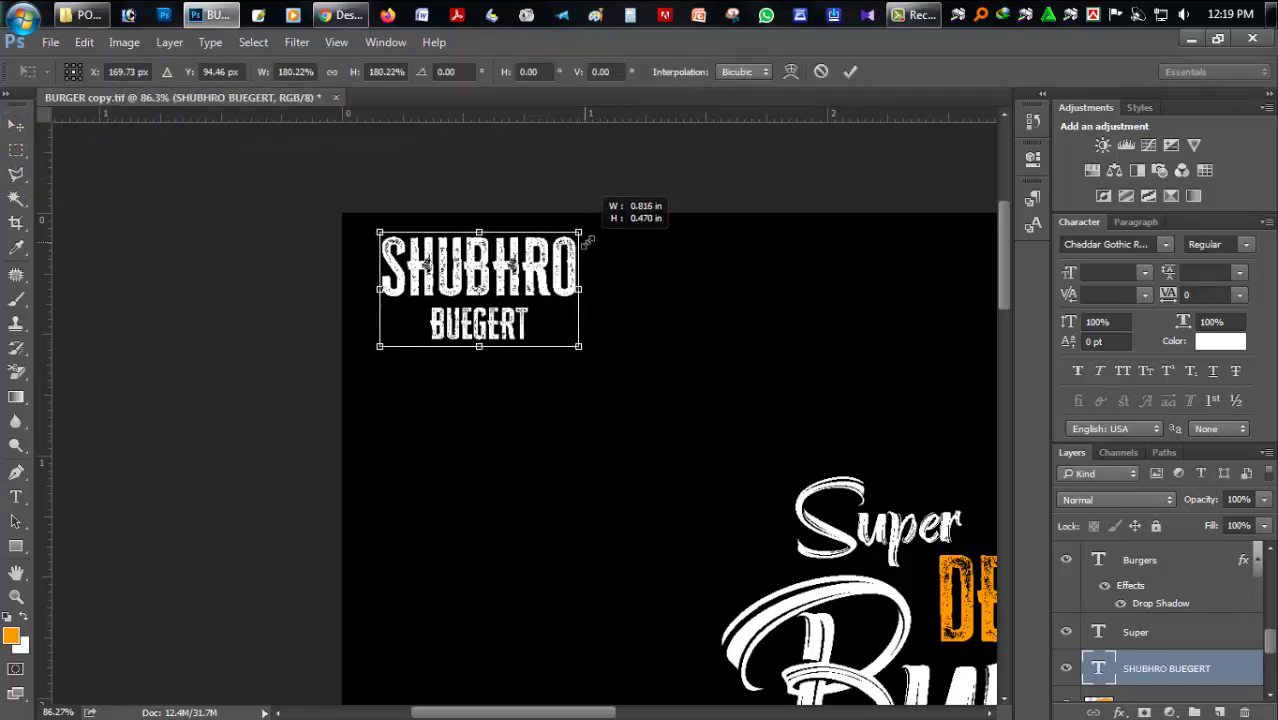
{"action": "mouse_move", "coordinate": [512, 288]}
{"action": "left_mouse_down"}
{"action": "mouse_move", "coordinate": [528, 319]}
{"action": "mouse_move", "coordinate": [536, 296]}
{"action": "left_mouse_up"}
{"action": "key", "text": "Return"}
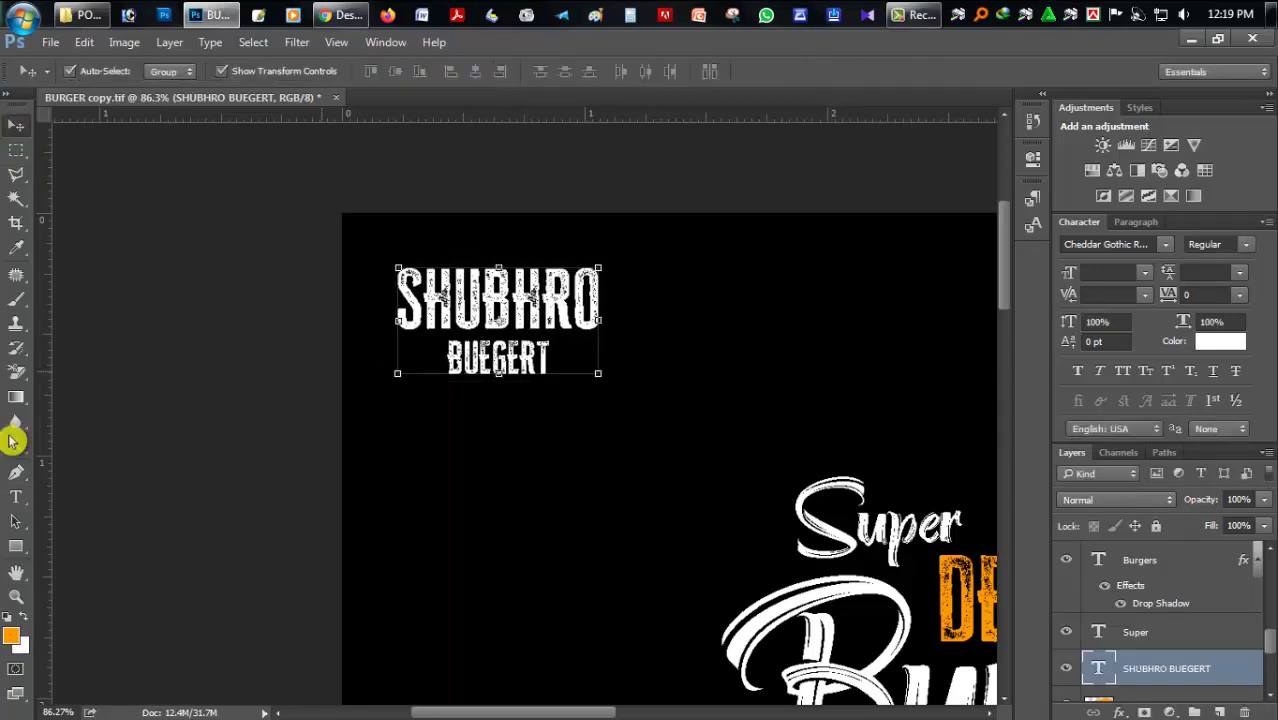
Step: Widen BUEGERT's letter spacing to match the first line, lower it slightly, and nudge the logo
{"action": "left_click", "coordinate": [16, 497]}
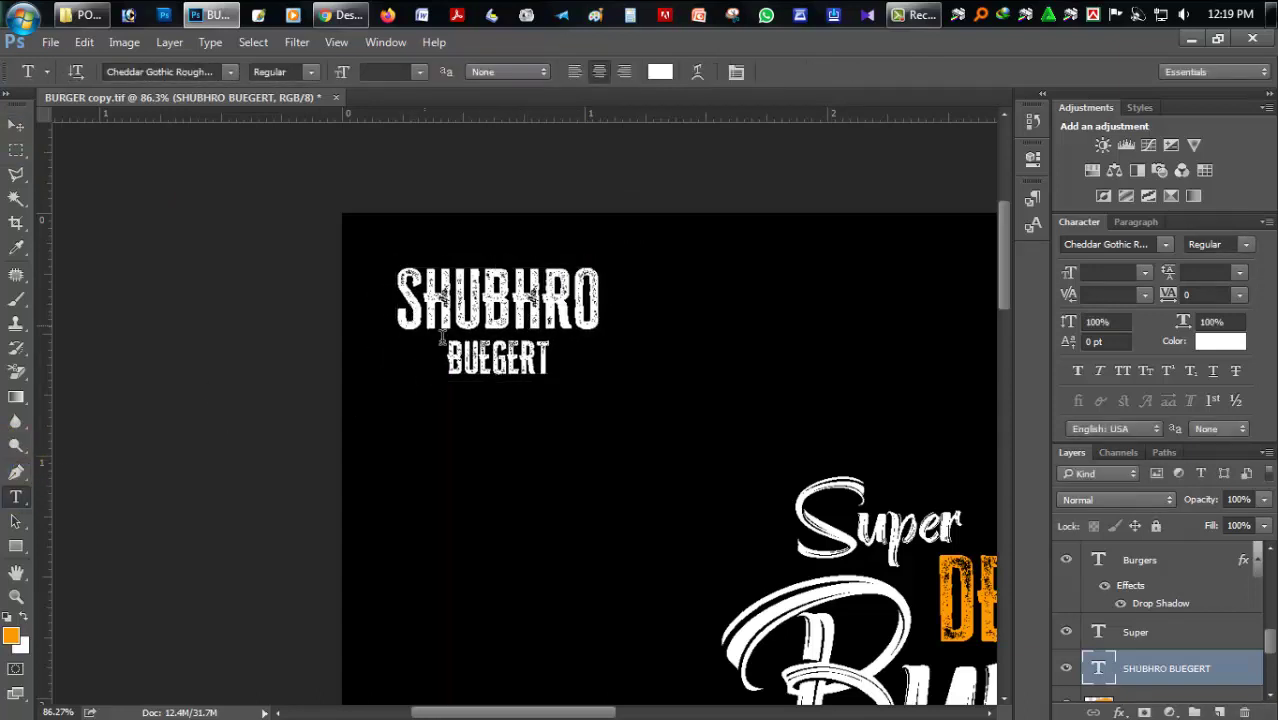
{"action": "double_click", "coordinate": [540, 358]}
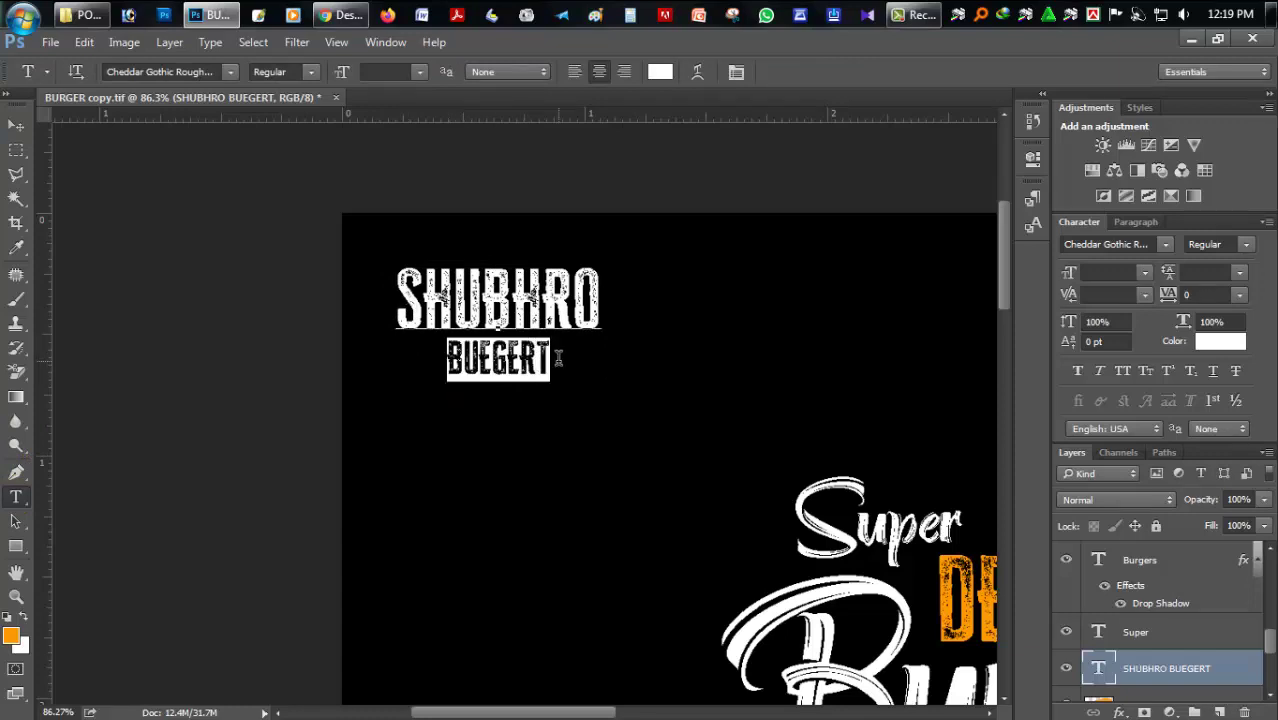
{"action": "left_click_drag", "start_coordinate": [1175, 278], "coordinate": [1192, 299]}
{"action": "left_click", "coordinate": [16, 125]}
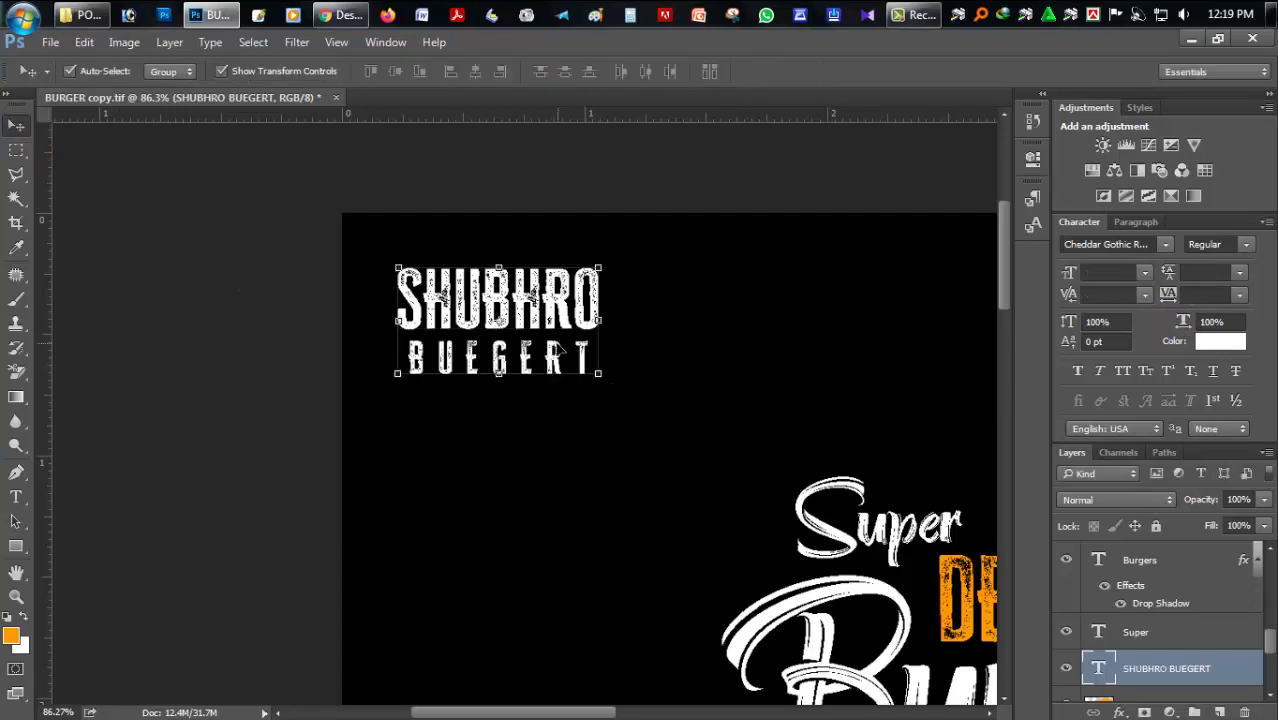
{"action": "left_click_drag", "start_coordinate": [565, 350], "coordinate": [560, 349]}
Step: Select all the logo text and bring up the text colour picker beside it
{"action": "left_click", "coordinate": [16, 497]}
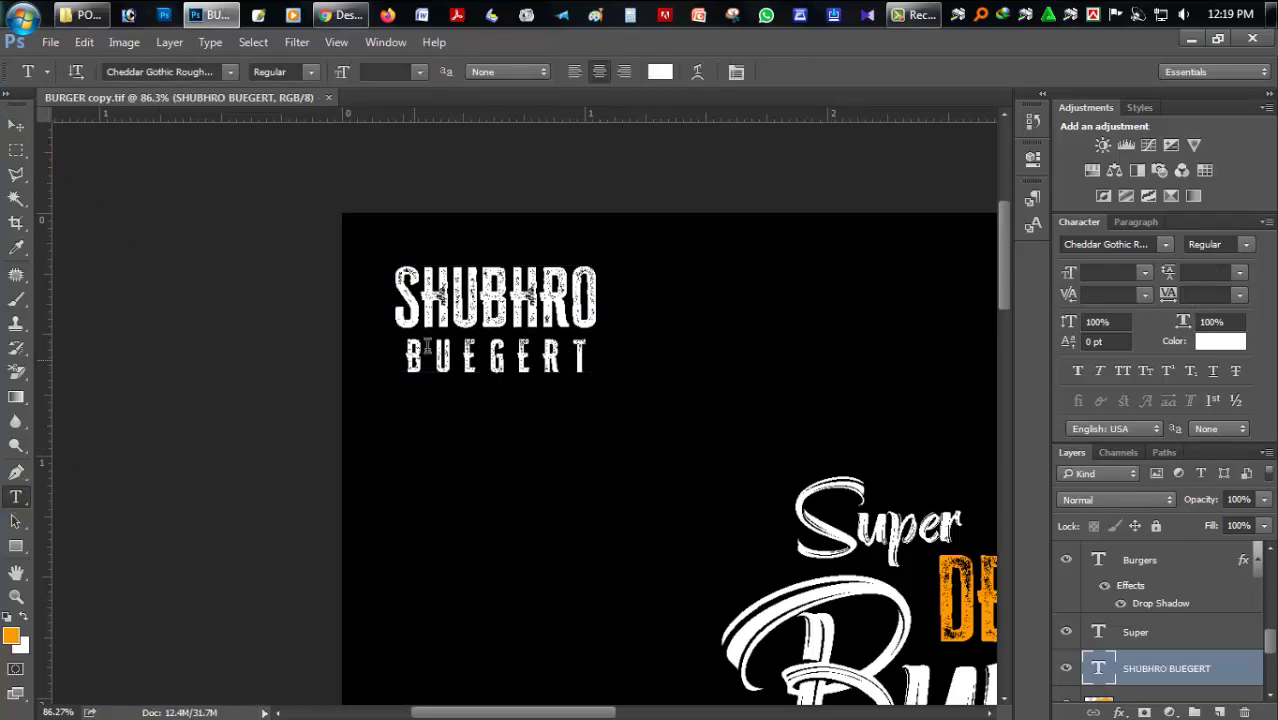
{"action": "left_click_drag", "start_coordinate": [407, 297], "coordinate": [645, 358]}
{"action": "left_click", "coordinate": [660, 72]}
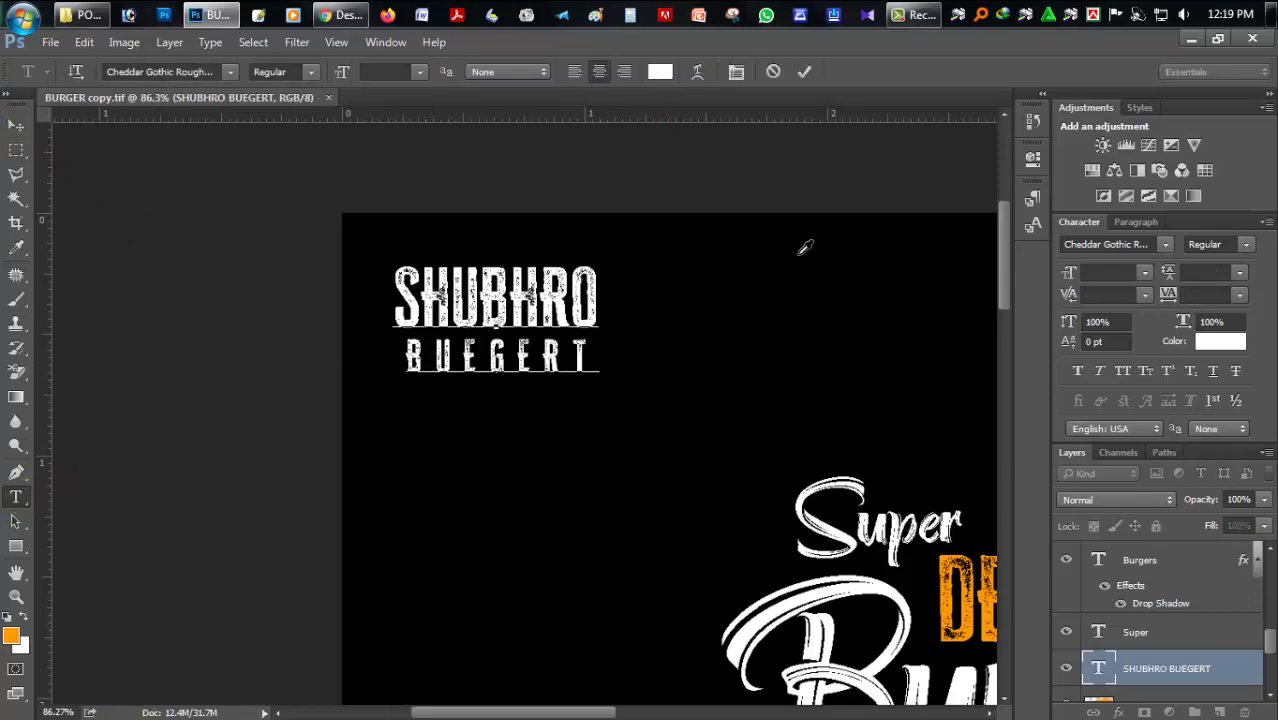
{"action": "left_click_drag", "start_coordinate": [988, 297], "coordinate": [659, 481]}
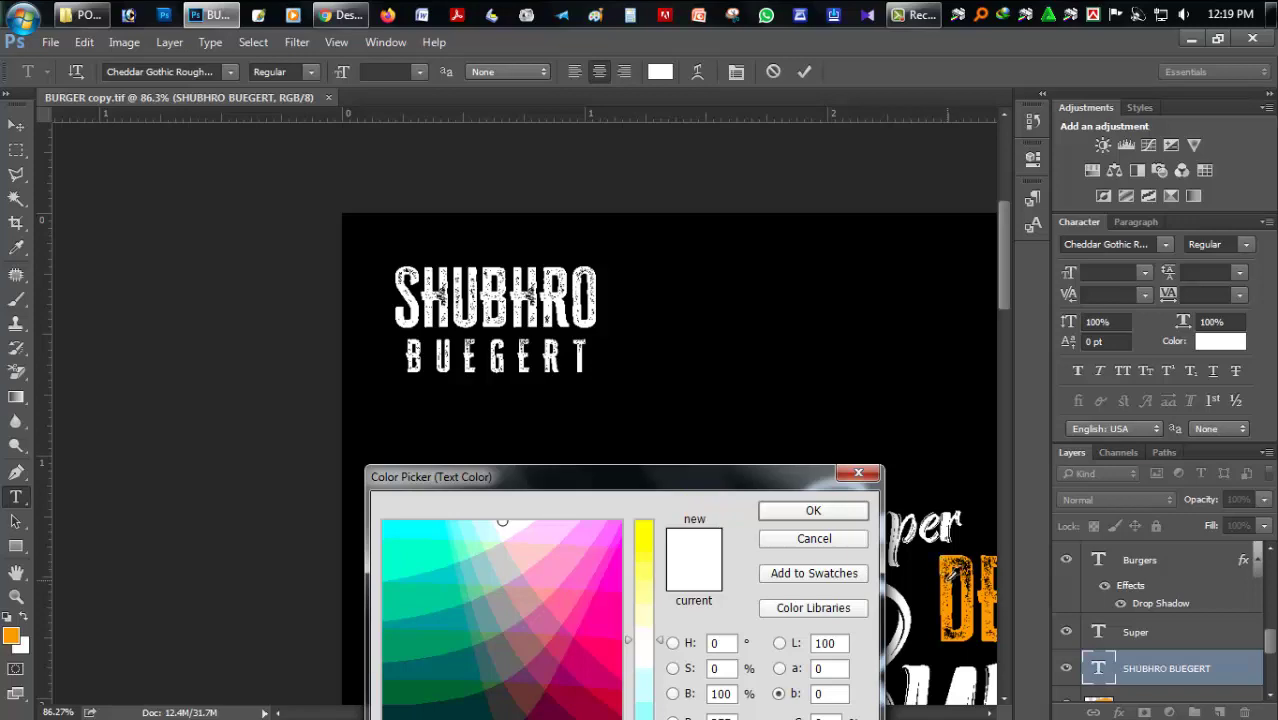
Step: Colour the SHUBHRO BUEGERT logo text with the orange sampled from the poster
{"action": "left_click", "coordinate": [952, 585]}
{"action": "left_click", "coordinate": [813, 510]}
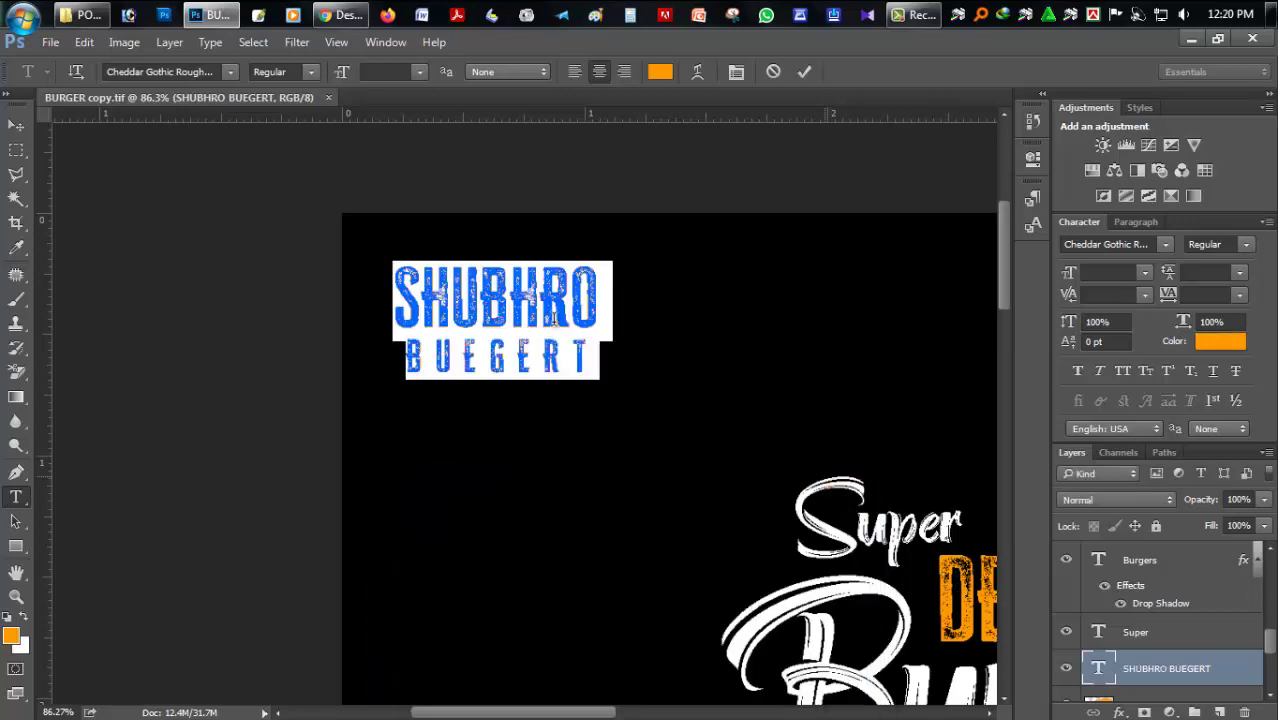
{"action": "double_click", "coordinate": [17, 571]}
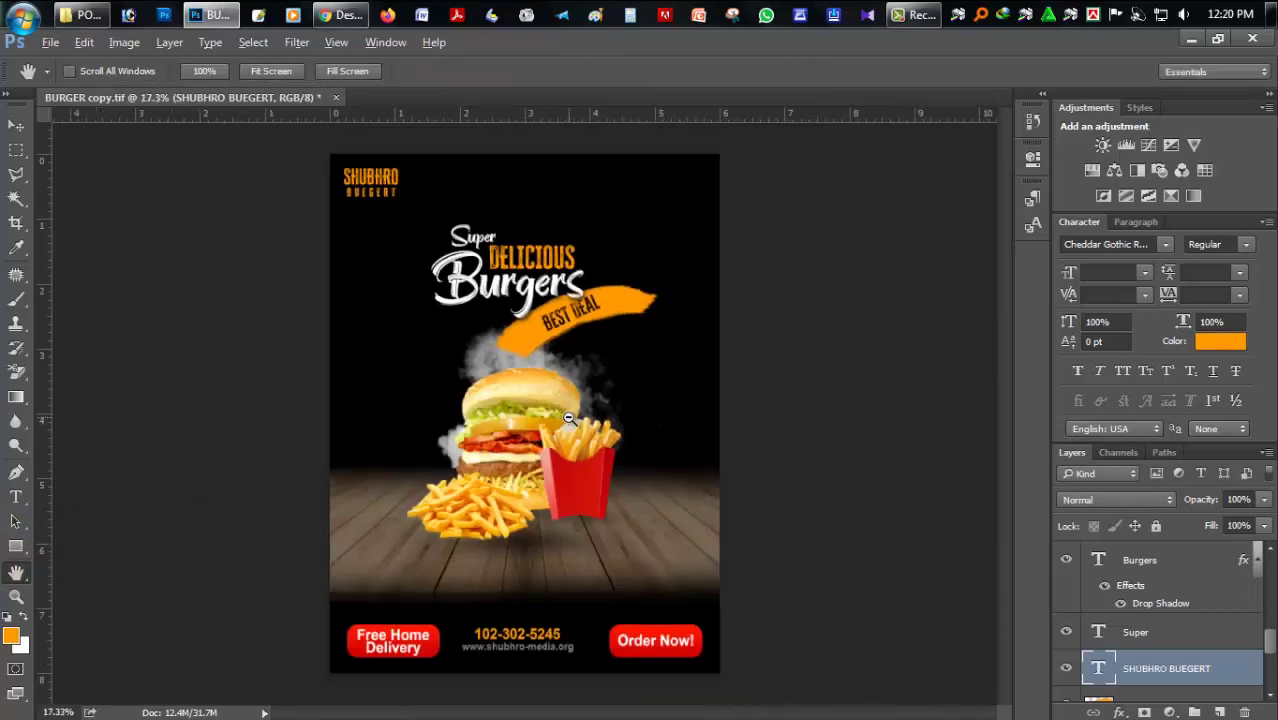
{"action": "scroll", "coordinate": [584, 275], "scroll_direction": "up", "scroll_amount": 1}
{"action": "scroll", "coordinate": [600, 285], "scroll_direction": "down", "scroll_amount": 1}
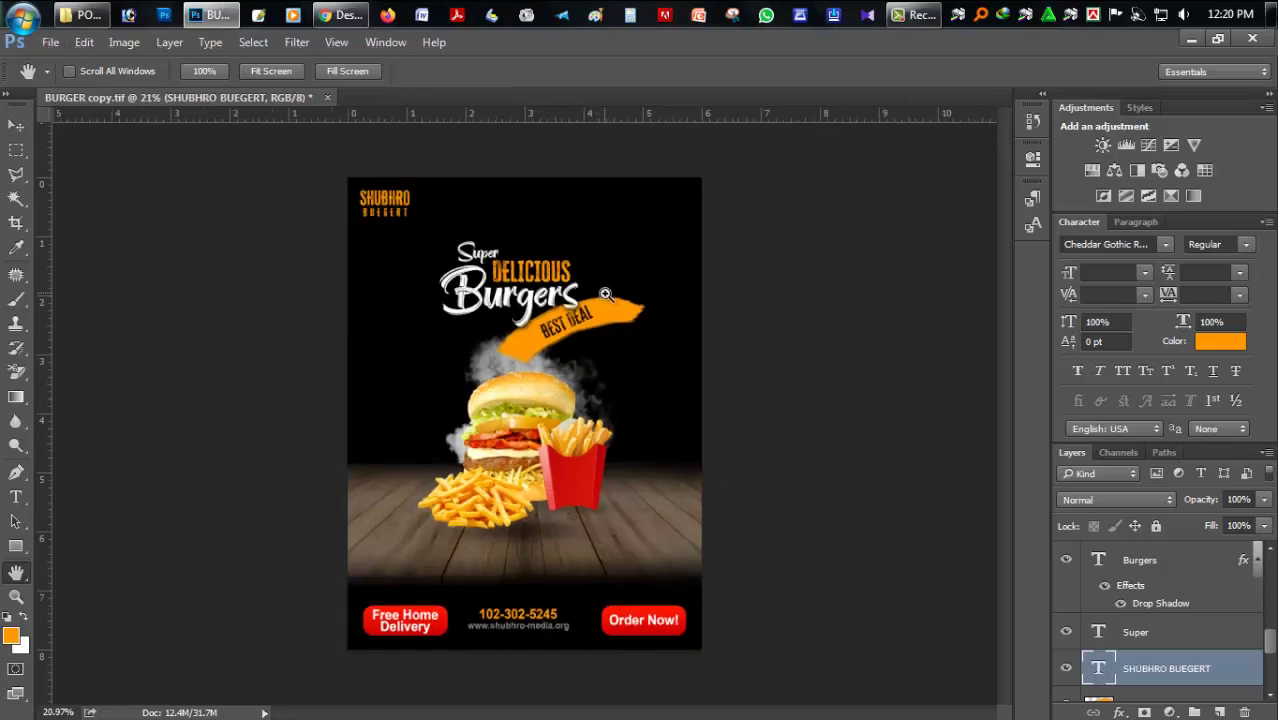
Step: Save the poster with Ctrl+S
{"action": "key", "text": "ctrl+s"}
{"action": "scroll", "coordinate": [783, 212], "scroll_direction": "up", "scroll_amount": 1}
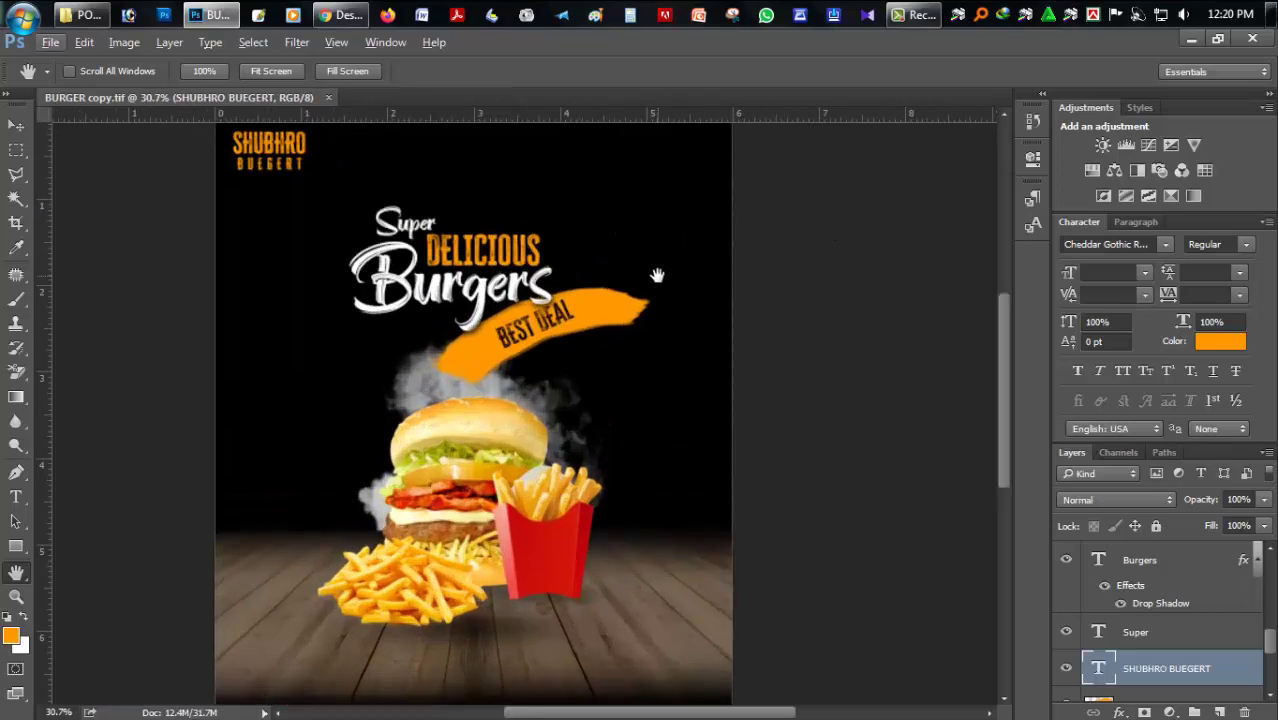
{"action": "scroll", "coordinate": [688, 277], "scroll_direction": "up", "scroll_amount": 2}
{"action": "scroll", "coordinate": [670, 325], "scroll_direction": "down", "scroll_amount": 3}
{"action": "scroll", "coordinate": [396, 265], "scroll_direction": "down", "scroll_amount": 2}
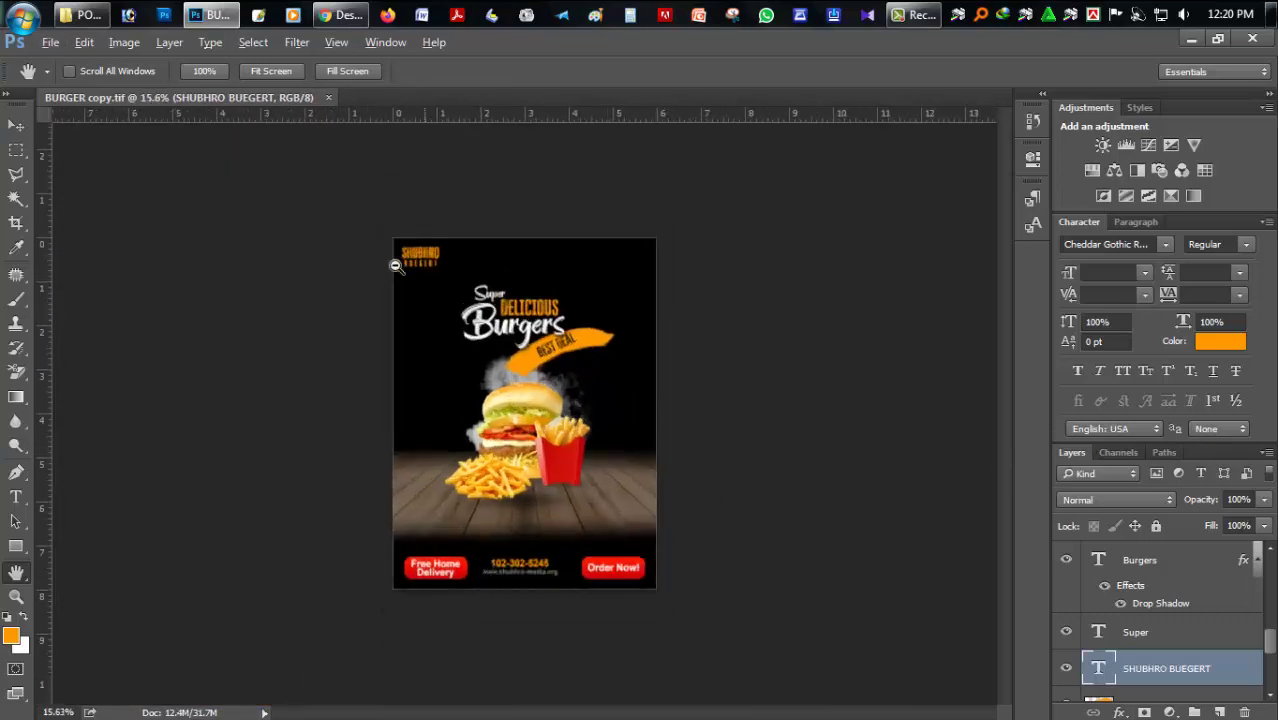
{"action": "scroll", "coordinate": [396, 265], "scroll_direction": "up", "scroll_amount": 2}
{"action": "scroll", "coordinate": [339, 262], "scroll_direction": "up", "scroll_amount": 3}
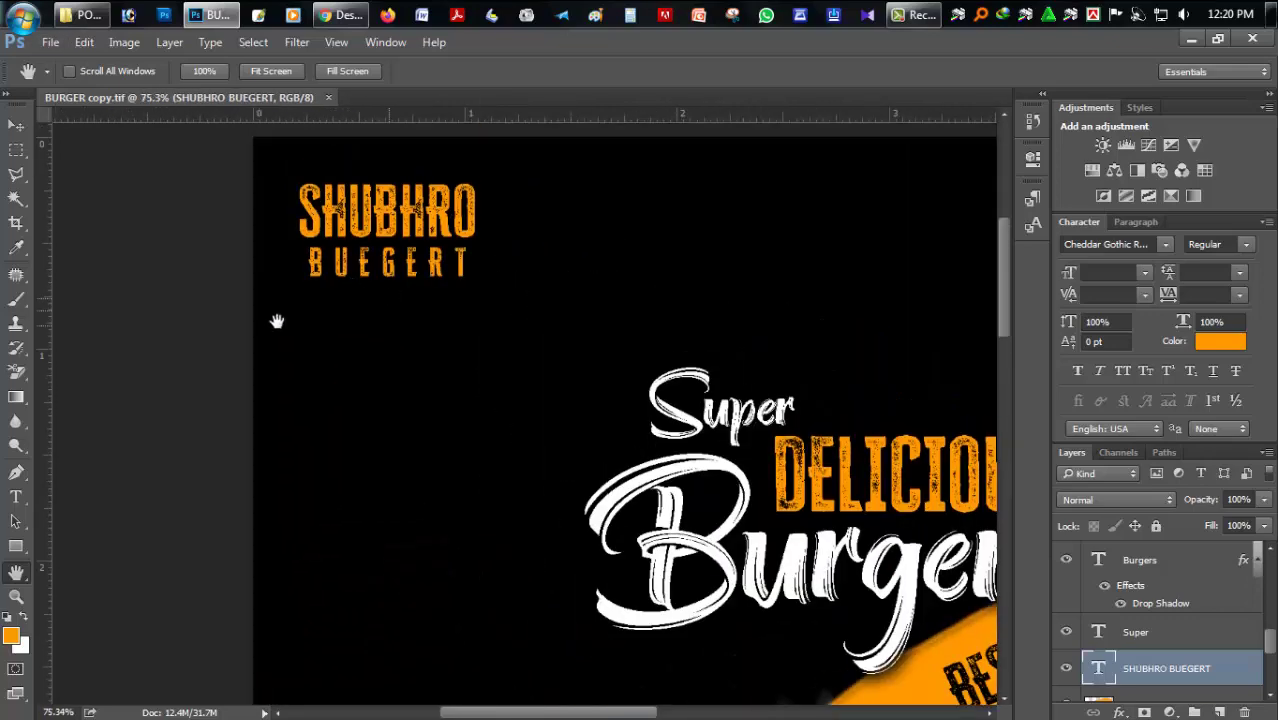
Step: Recolour the word BUEGERT in the logo to white (ffffff)
{"action": "left_click", "coordinate": [16, 497]}
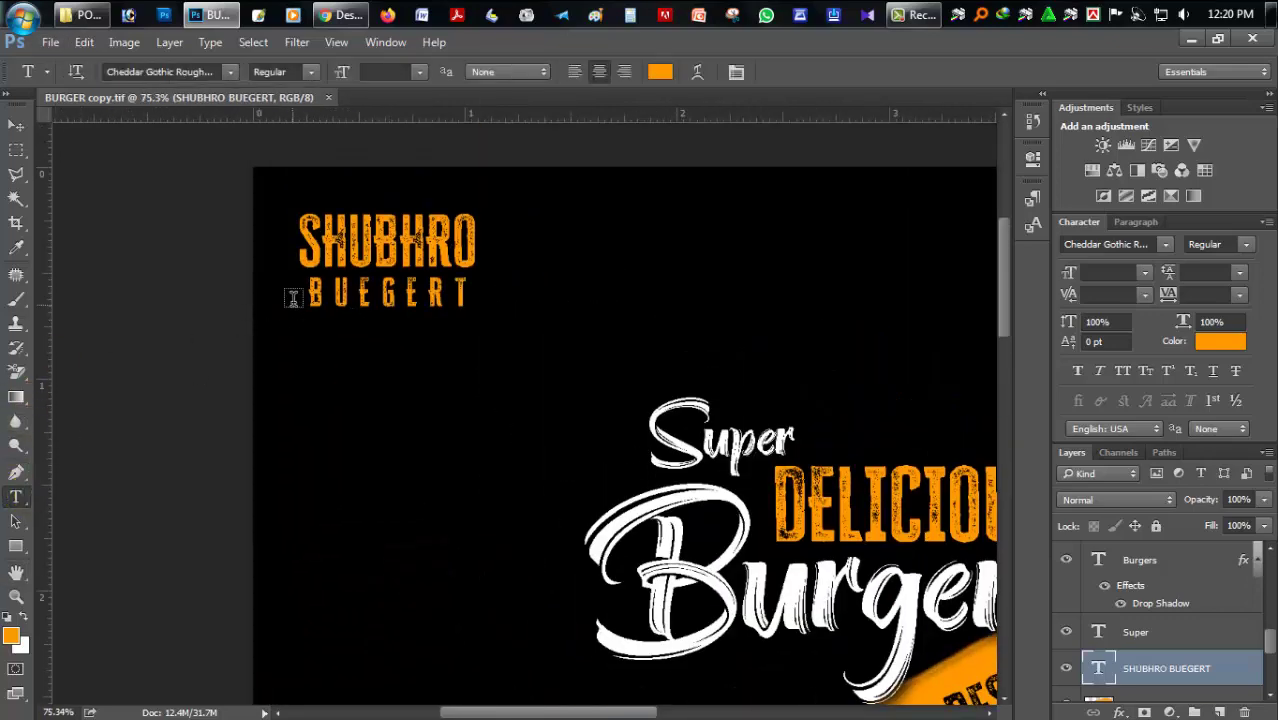
{"action": "left_click_drag", "start_coordinate": [305, 296], "coordinate": [550, 290]}
{"action": "left_click", "coordinate": [660, 71]}
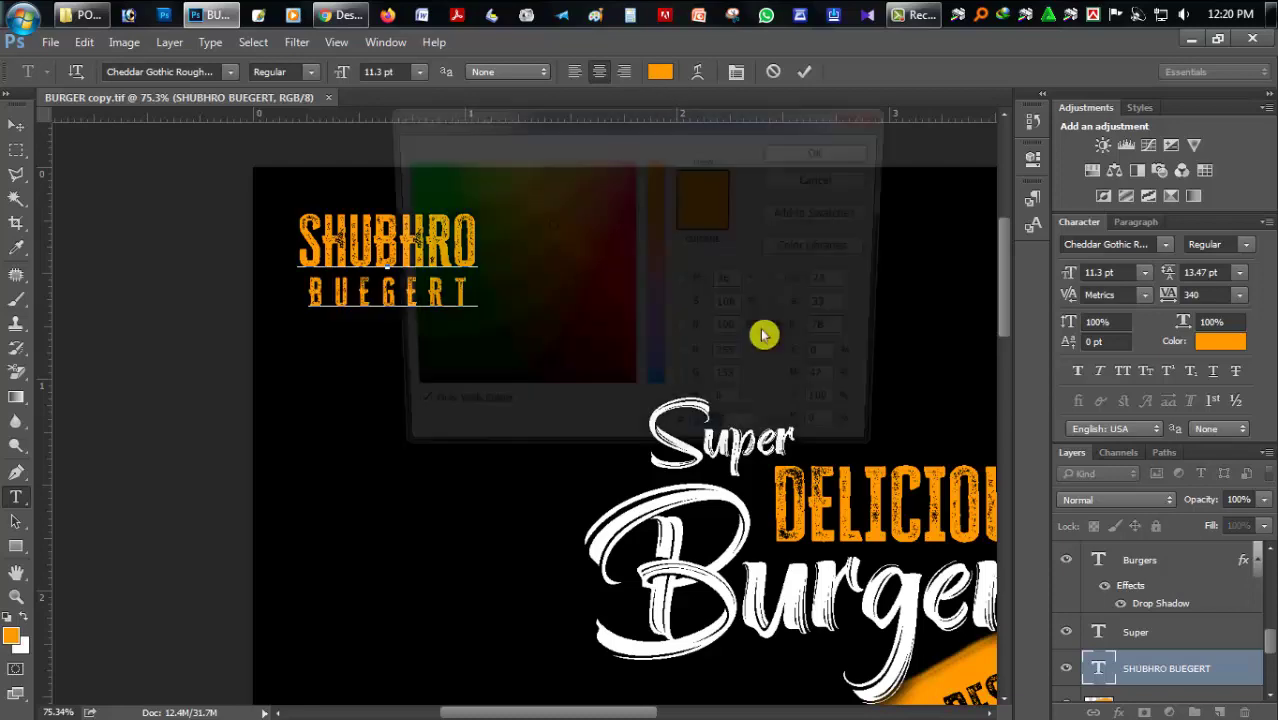
{"action": "type", "text": "ffffff"}
{"action": "left_click", "coordinate": [826, 150]}
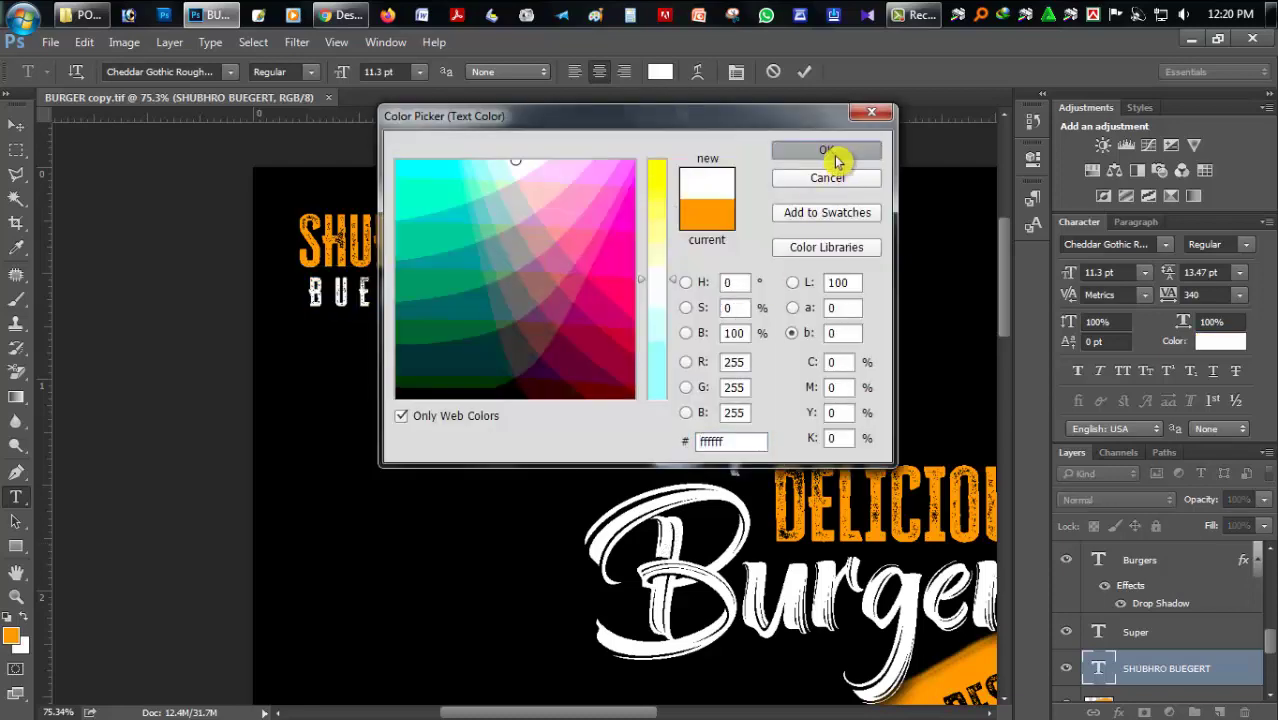
{"action": "left_click", "coordinate": [16, 571]}
Step: Fit the whole poster in the window and save it
{"action": "key", "text": "ctrl+0"}
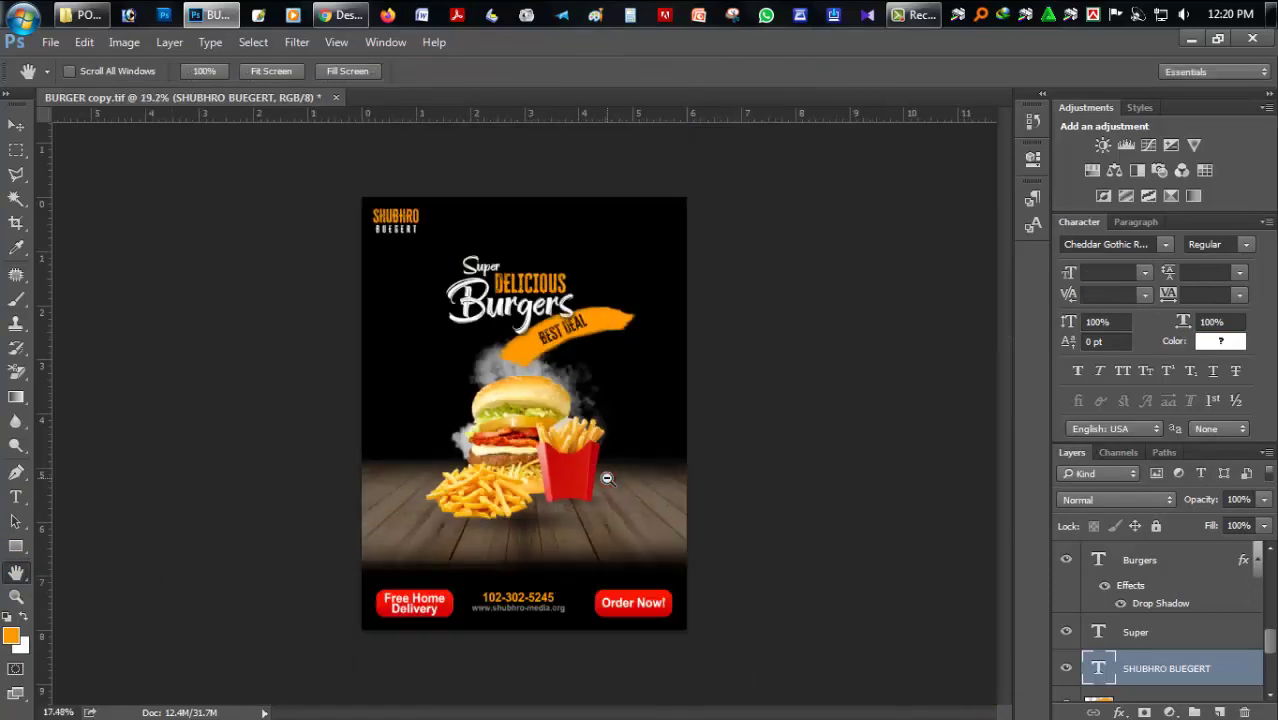
{"action": "scroll", "coordinate": [512, 456], "scroll_direction": "up", "scroll_amount": 1}
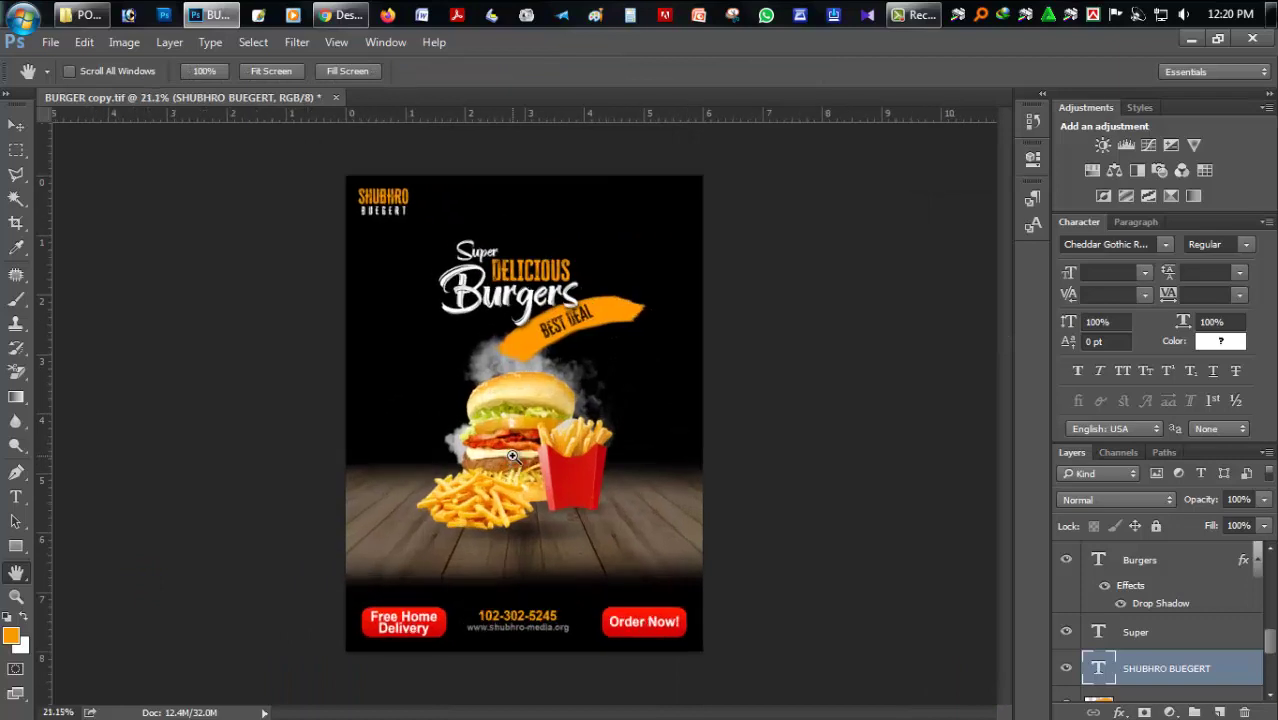
{"action": "key", "text": "ctrl+s"}
{"action": "scroll", "coordinate": [543, 450], "scroll_direction": "down", "scroll_amount": 1}
{"action": "scroll", "coordinate": [543, 450], "scroll_direction": "down", "scroll_amount": 1}
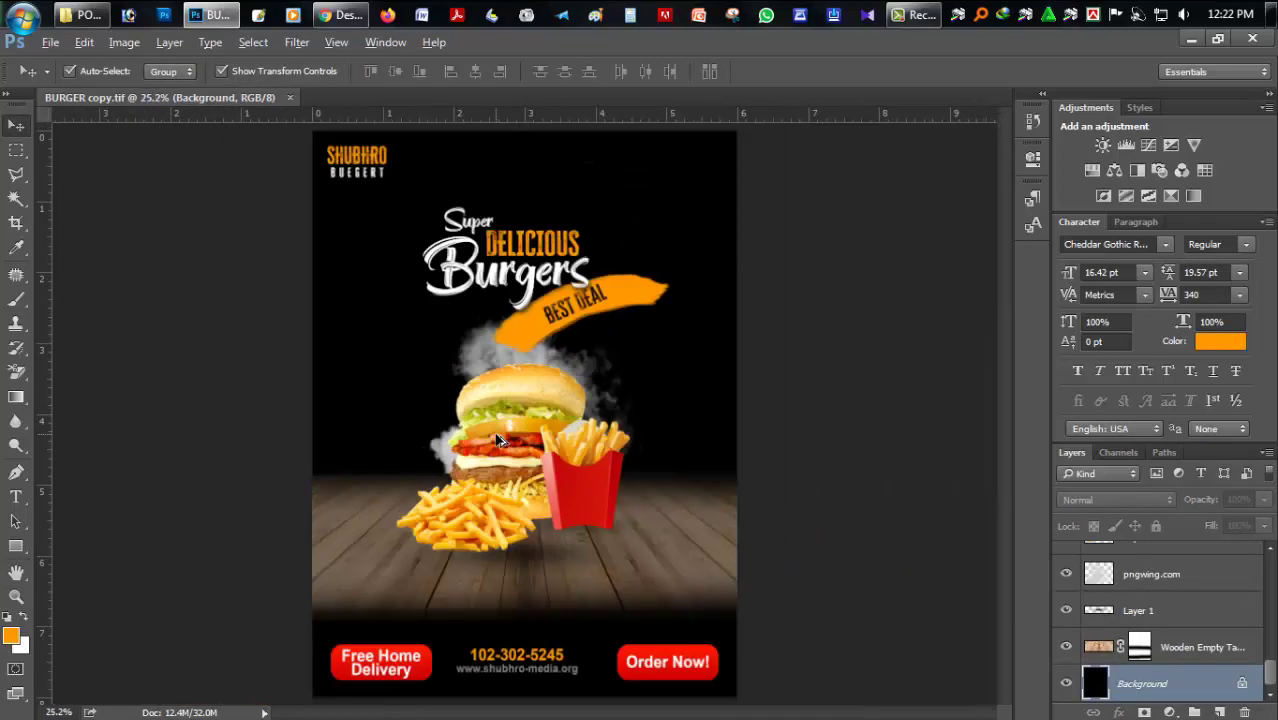
{"action": "key", "text": "alt"}
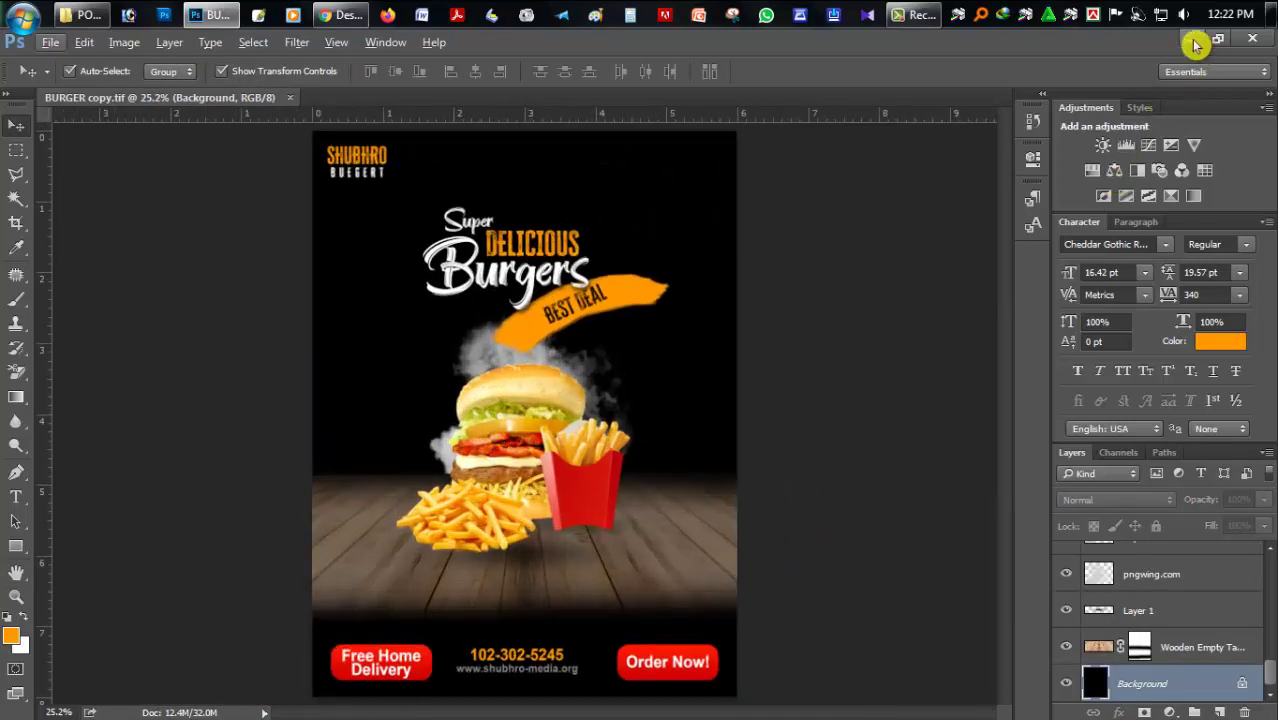